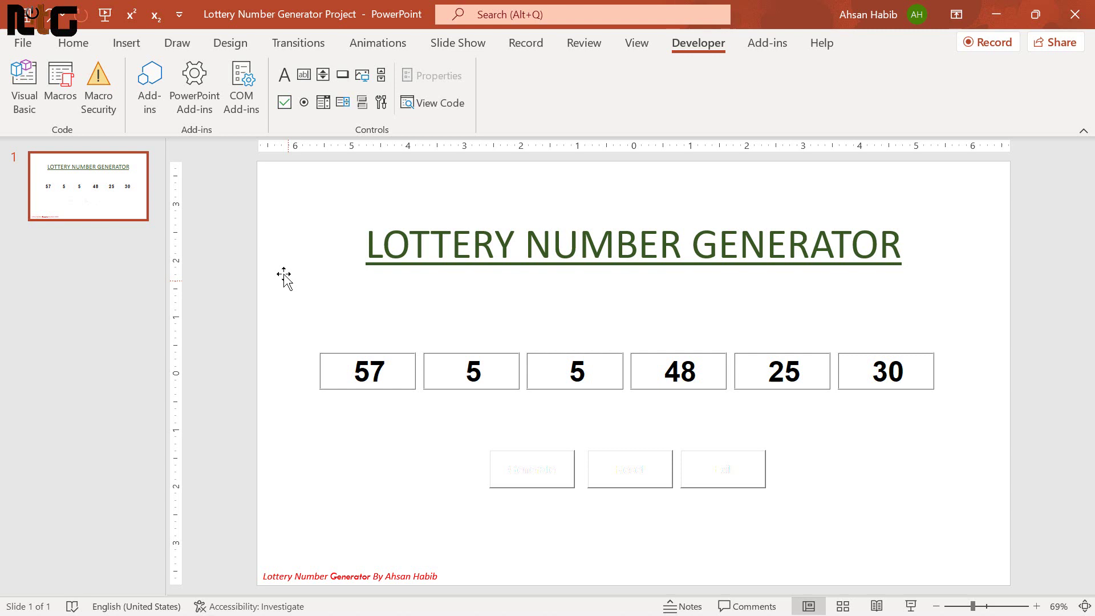
Step: Select and then deselect the title box on the finished Lottery Number Generator slide
click(268, 269)
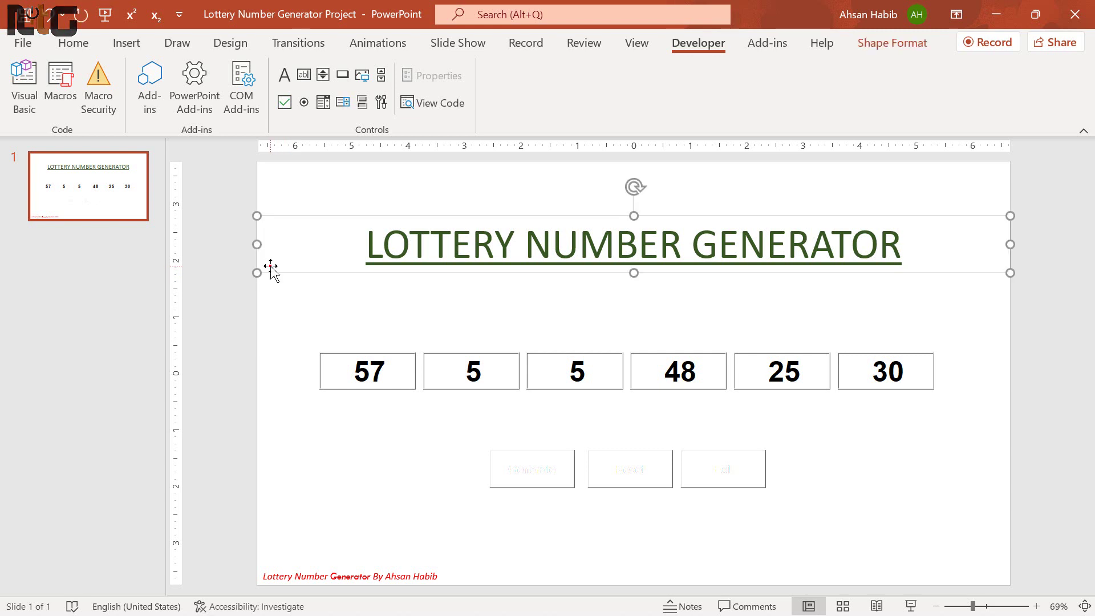
click(230, 273)
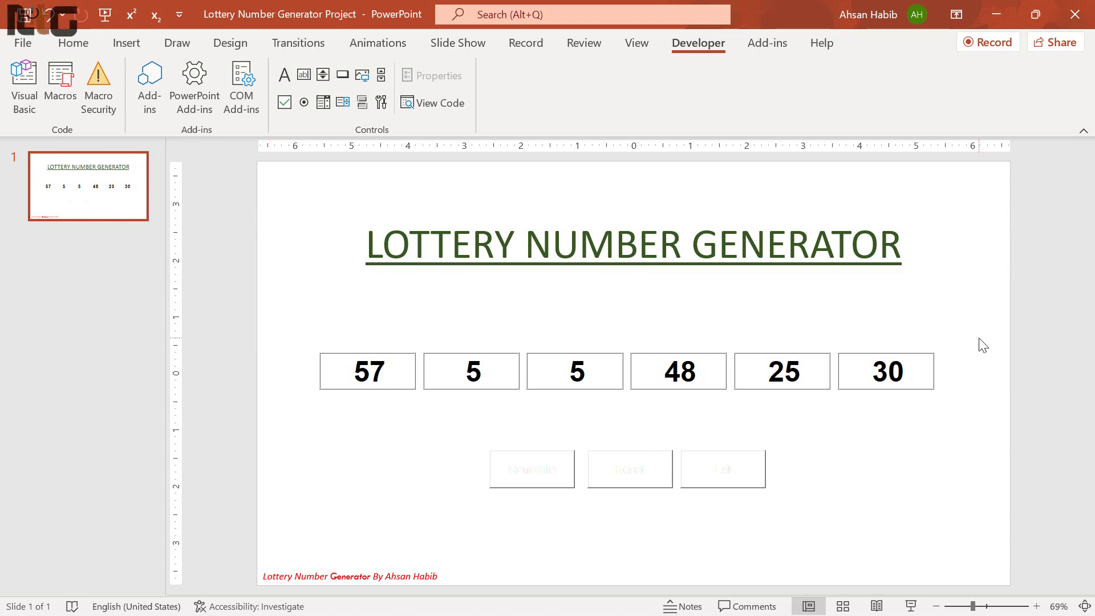
Step: Start the slide show and generate four sets of six lottery numbers
click(911, 606)
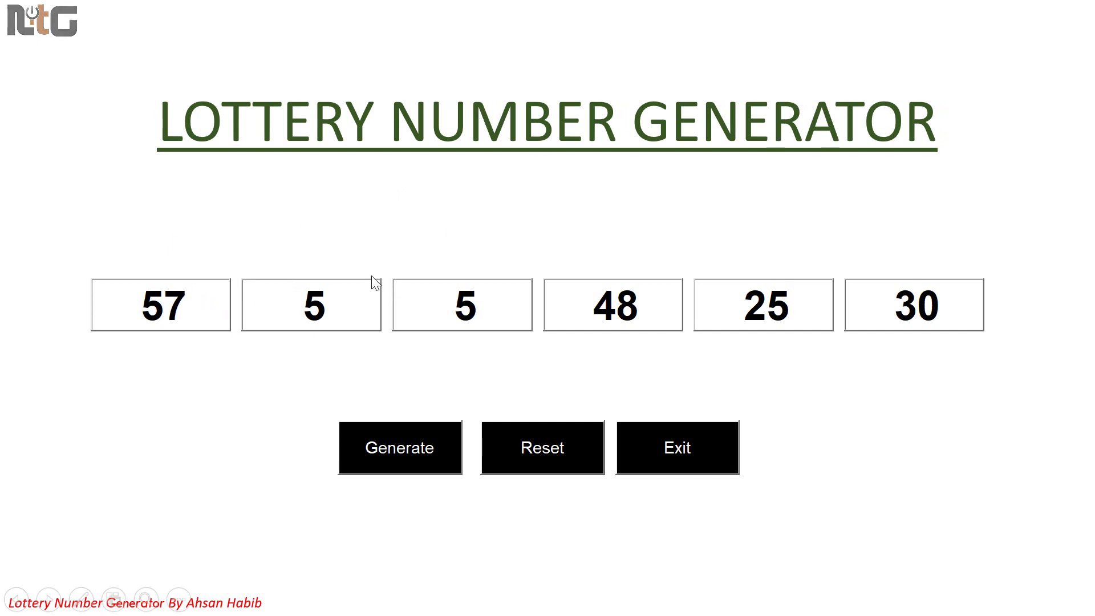
click(398, 450)
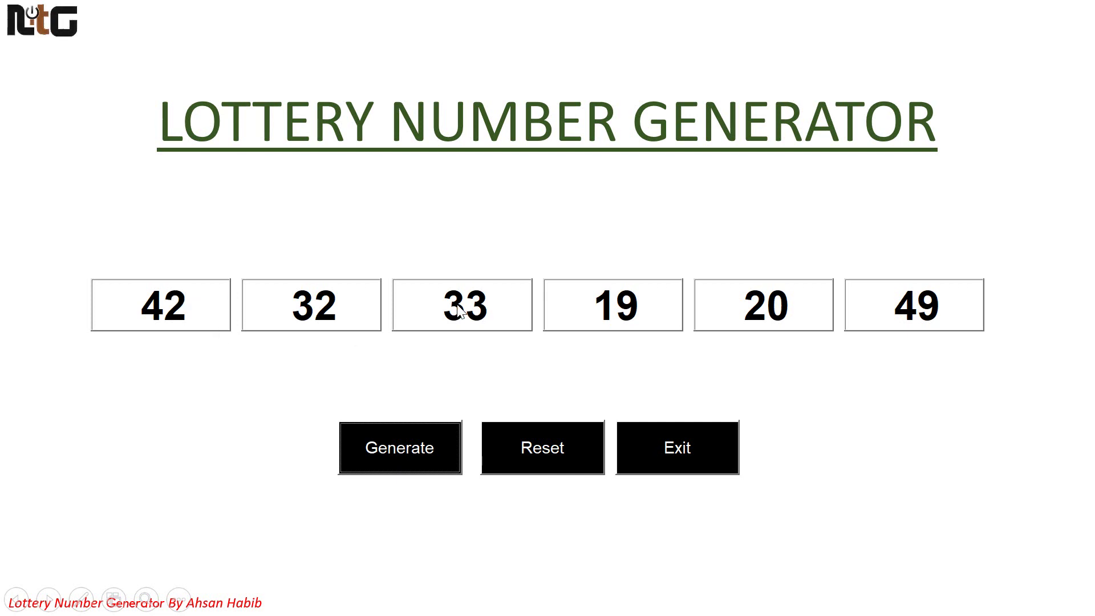
click(399, 454)
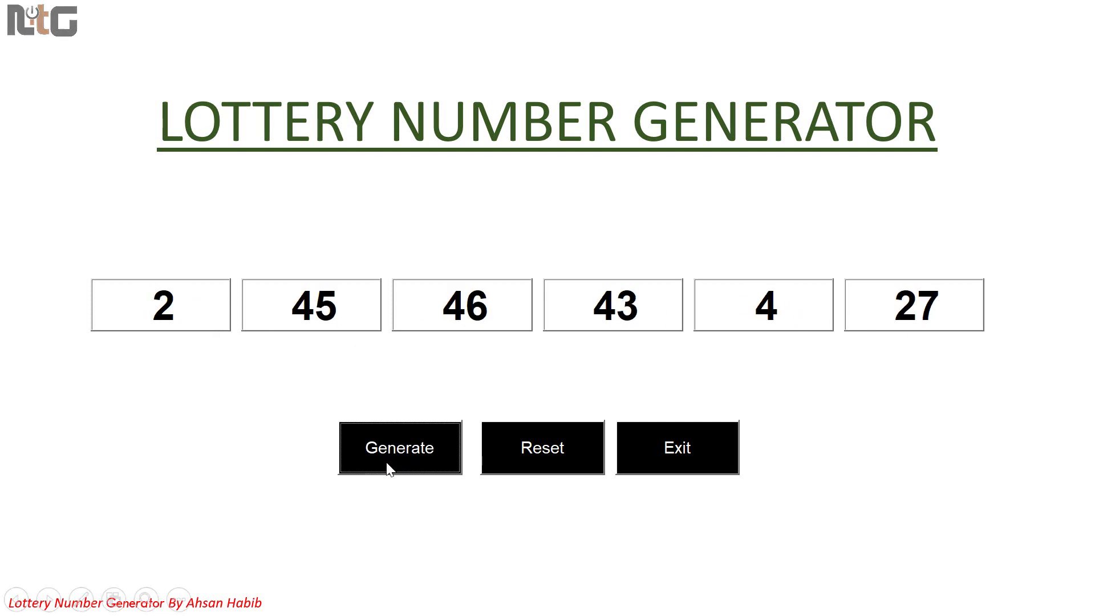
click(403, 450)
click(402, 450)
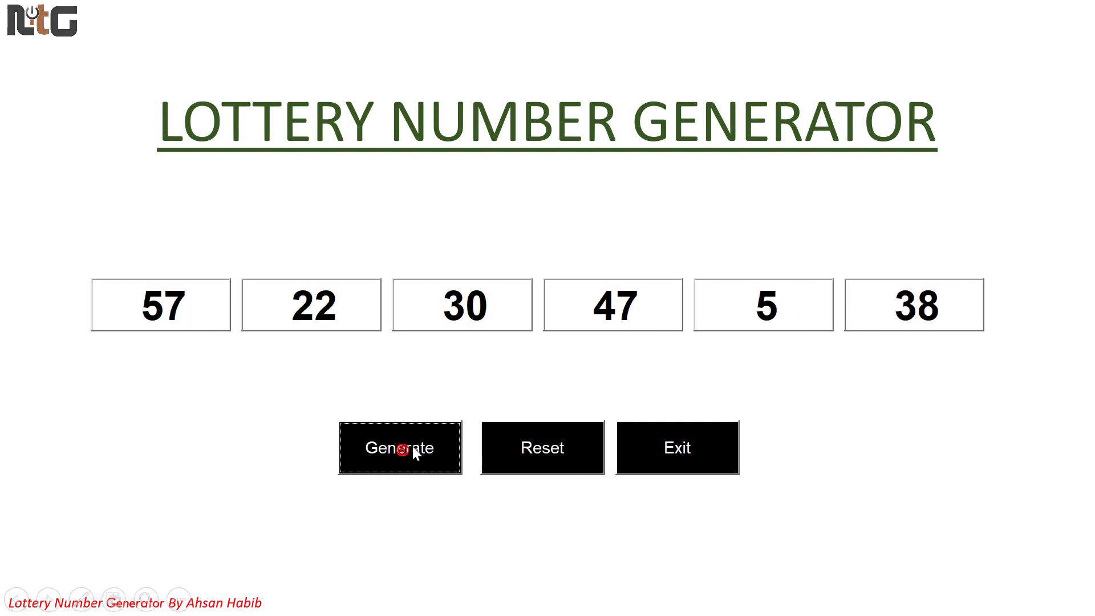
Step: Reset the six number boxes, generate once more, then end the show and close PowerPoint
click(539, 448)
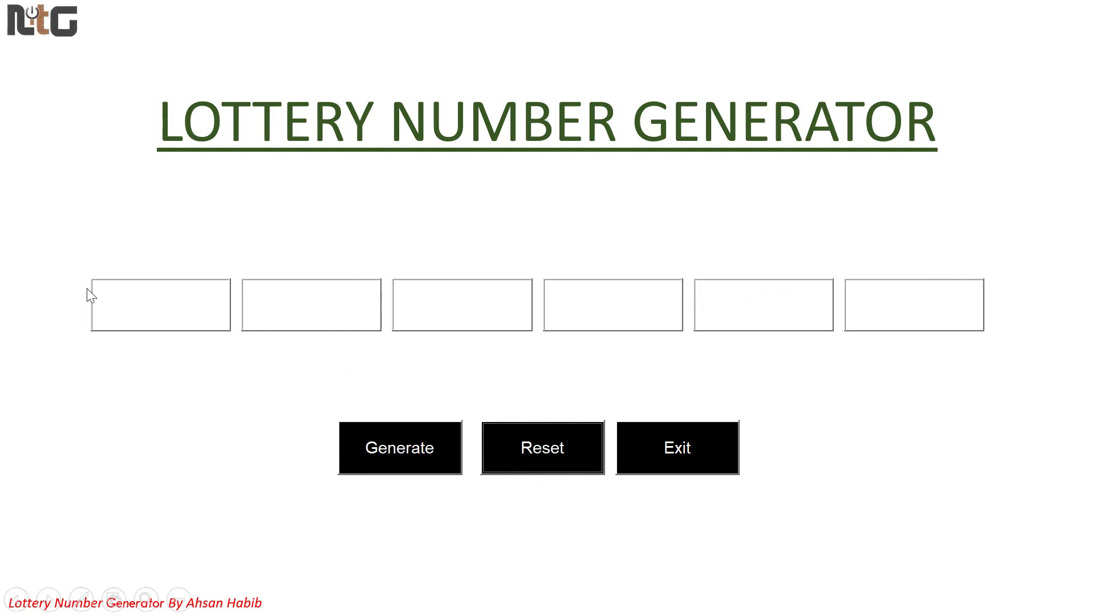
click(406, 446)
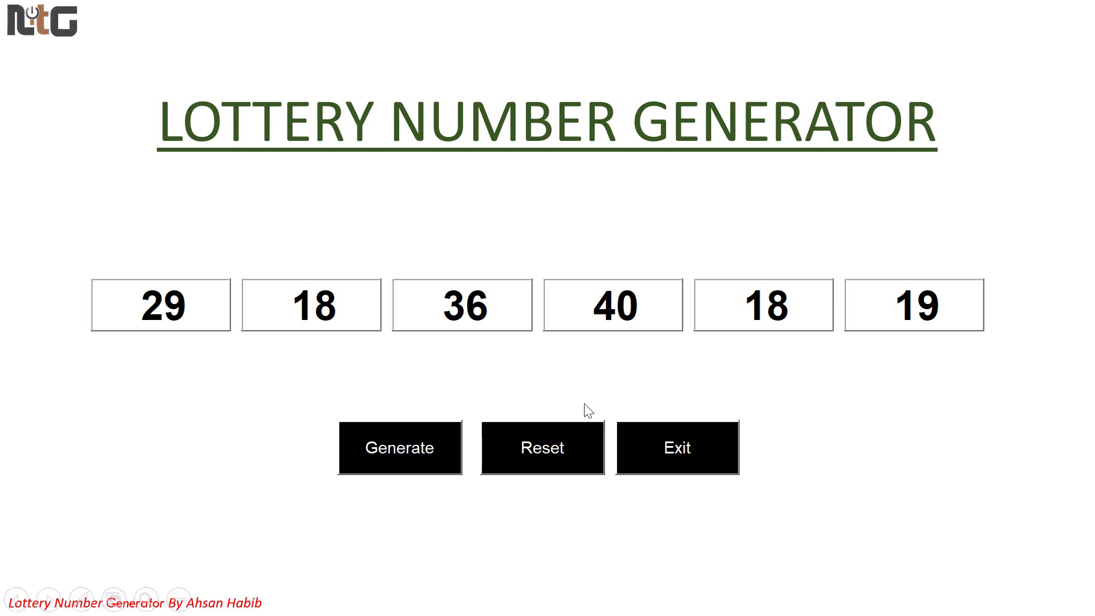
click(676, 445)
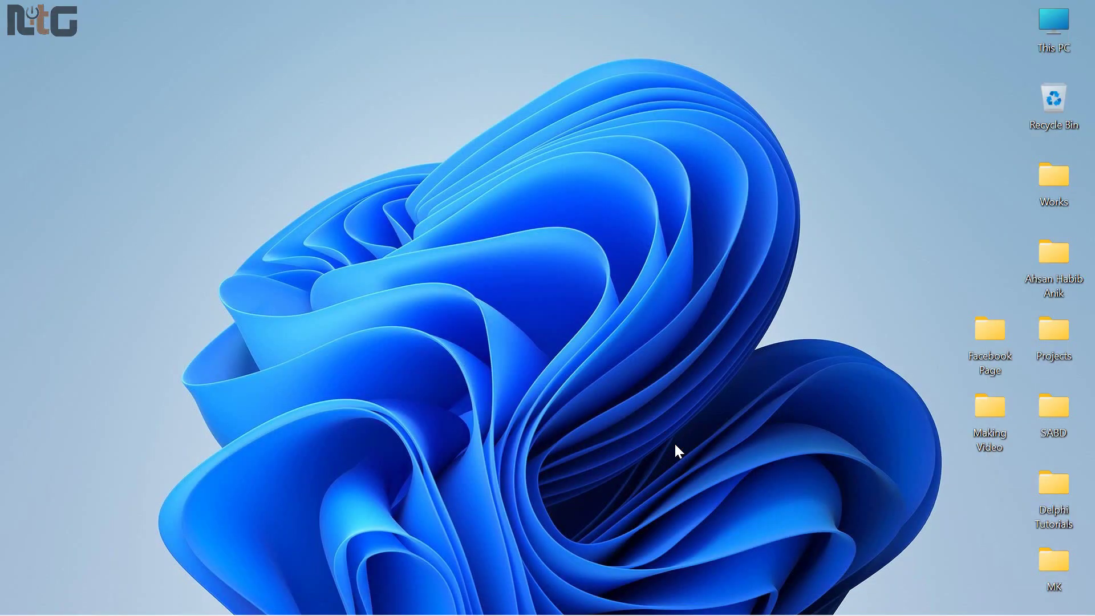
Step: Search Windows for 'power' to bring up PowerPoint as the best match
click(622, 318)
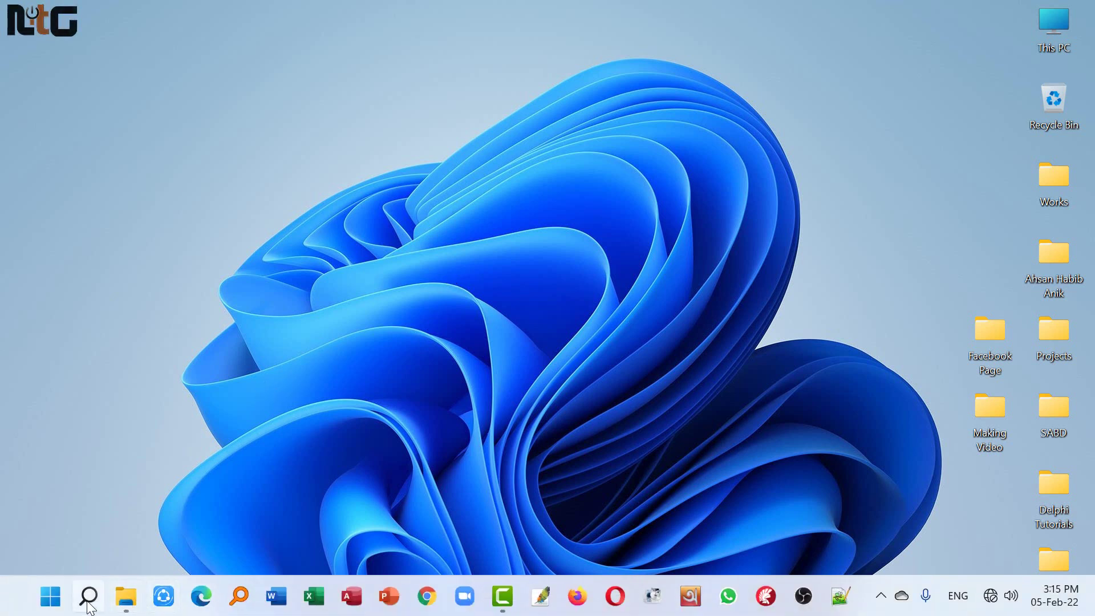
click(90, 597)
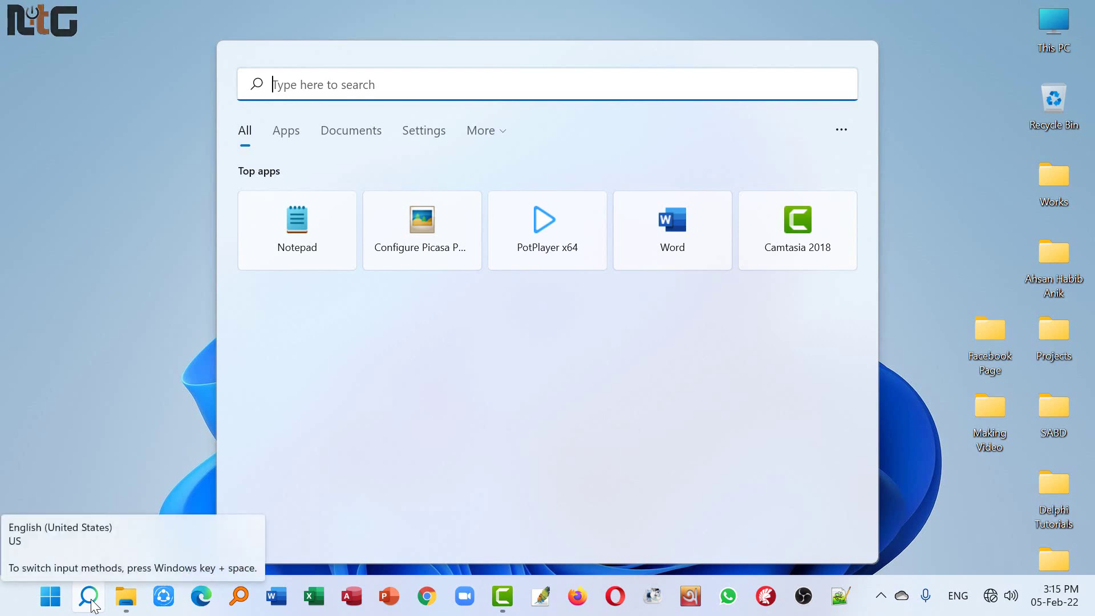
text(pow)
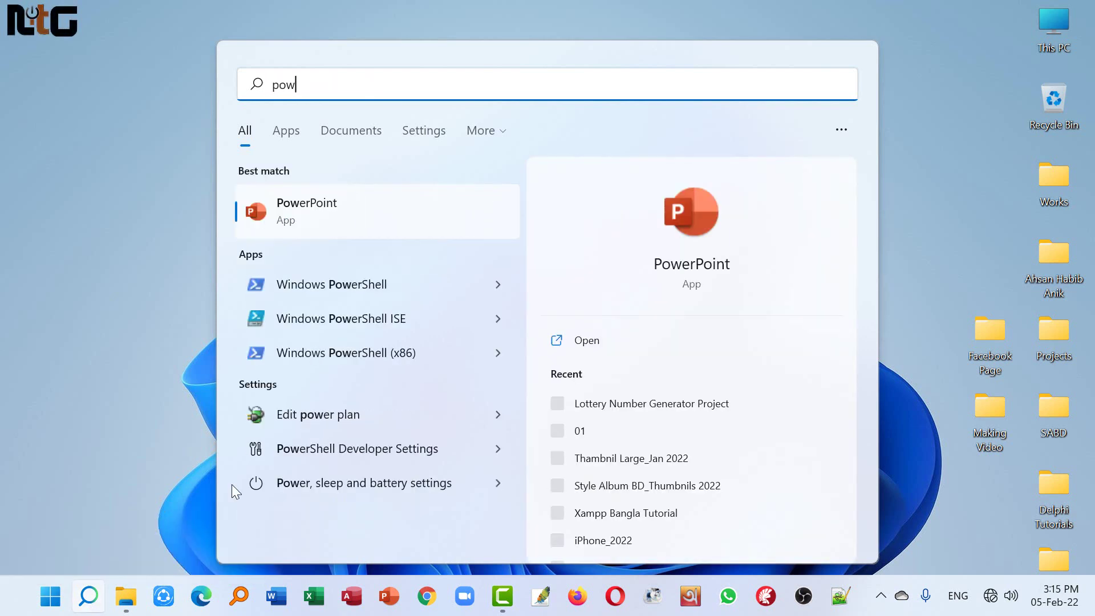
text(er)
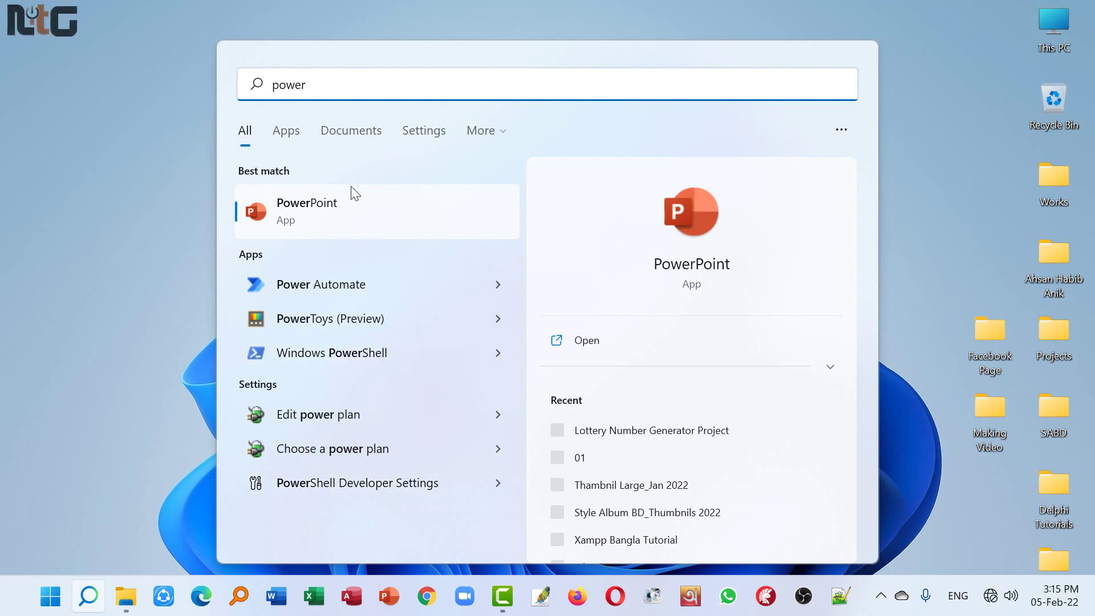
Step: Launch PowerPoint, create a blank presentation, and delete the slide's title and subtitle placeholders
click(311, 219)
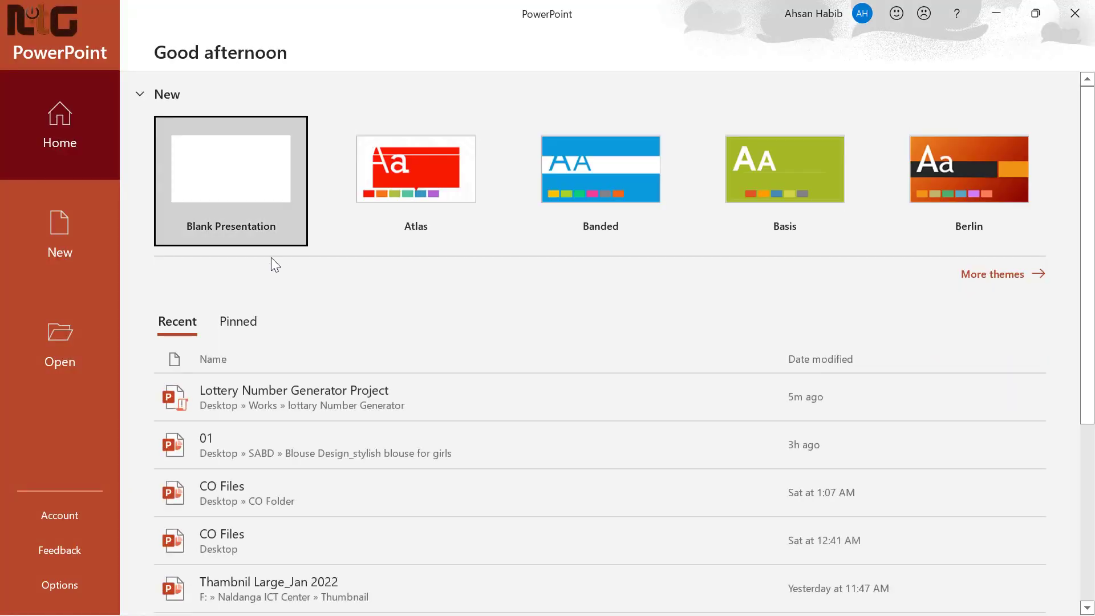
click(251, 171)
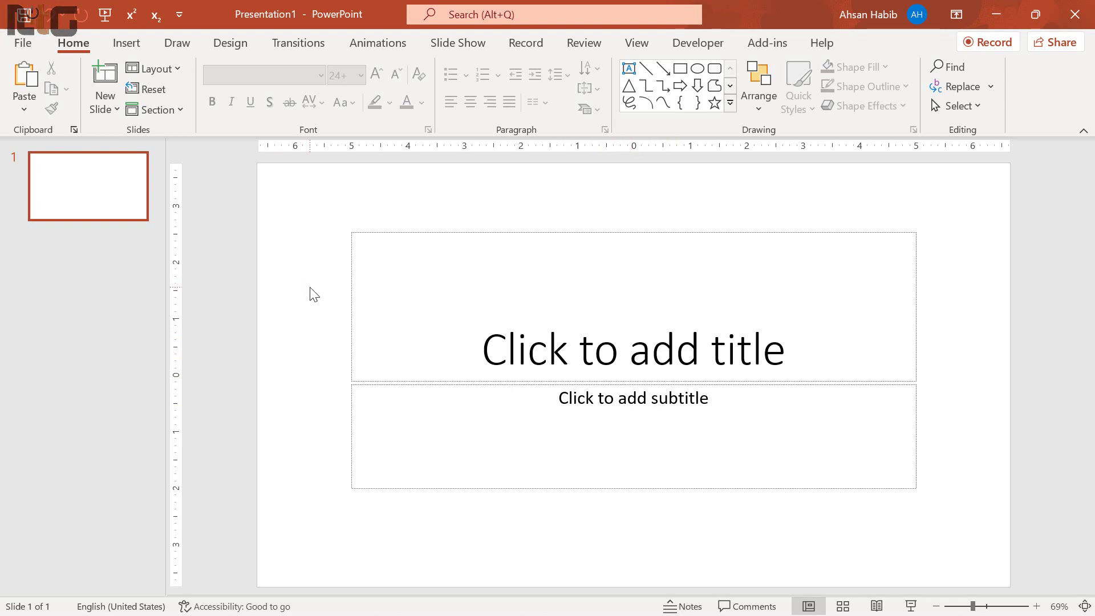
key(ctrl+a)
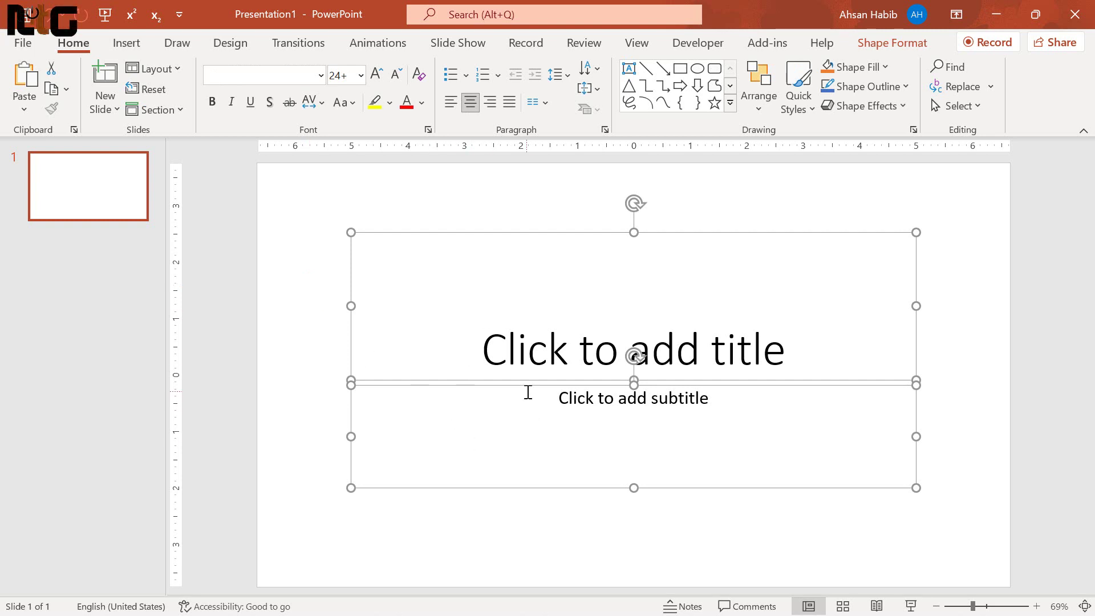
key(Delete)
click(531, 365)
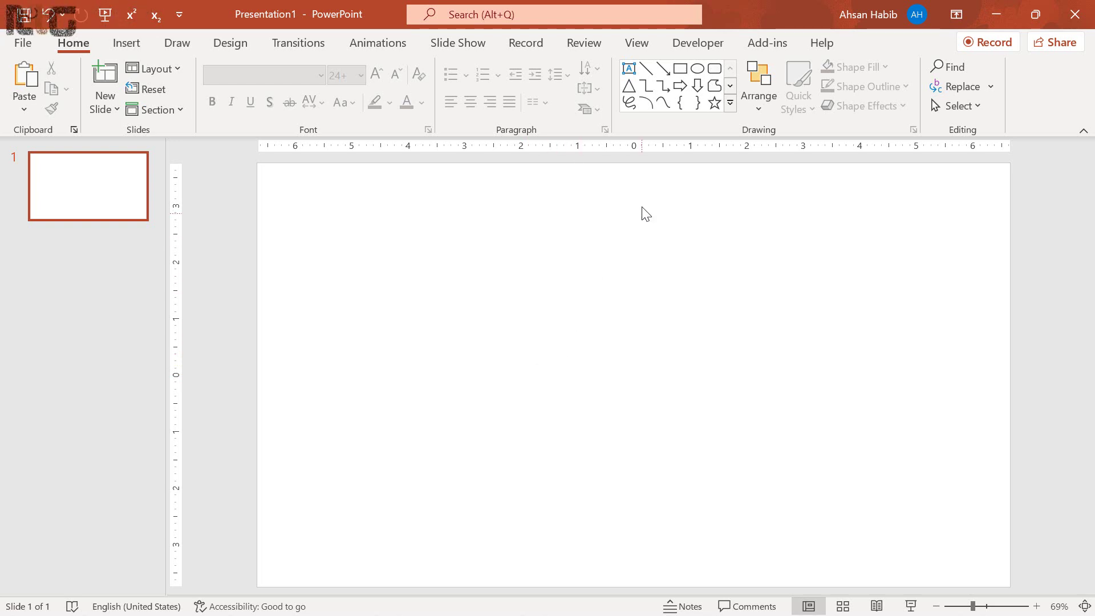
click(702, 45)
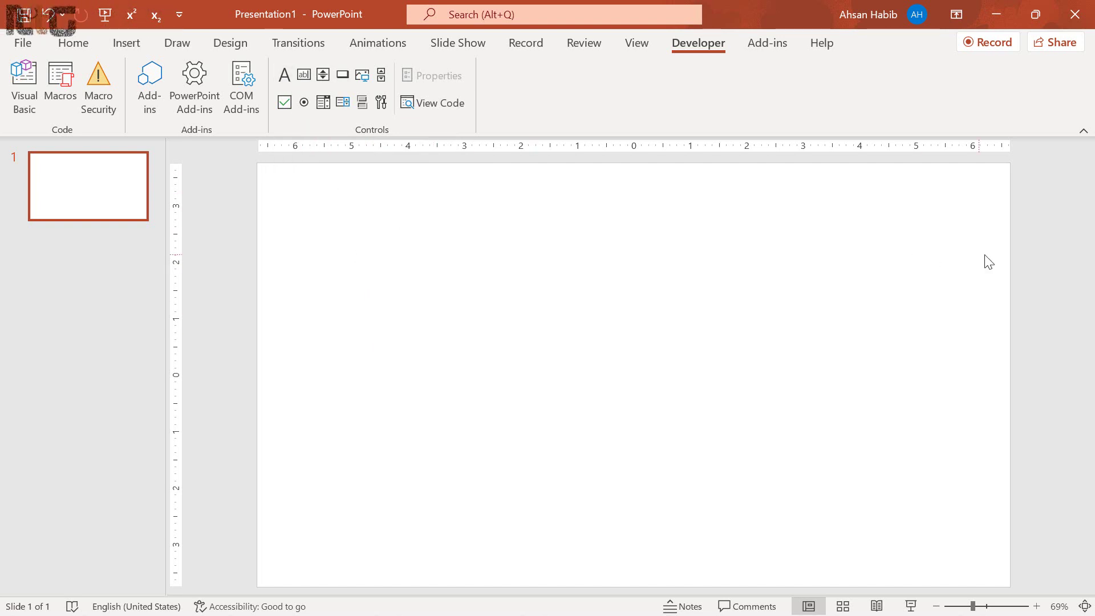
click(75, 44)
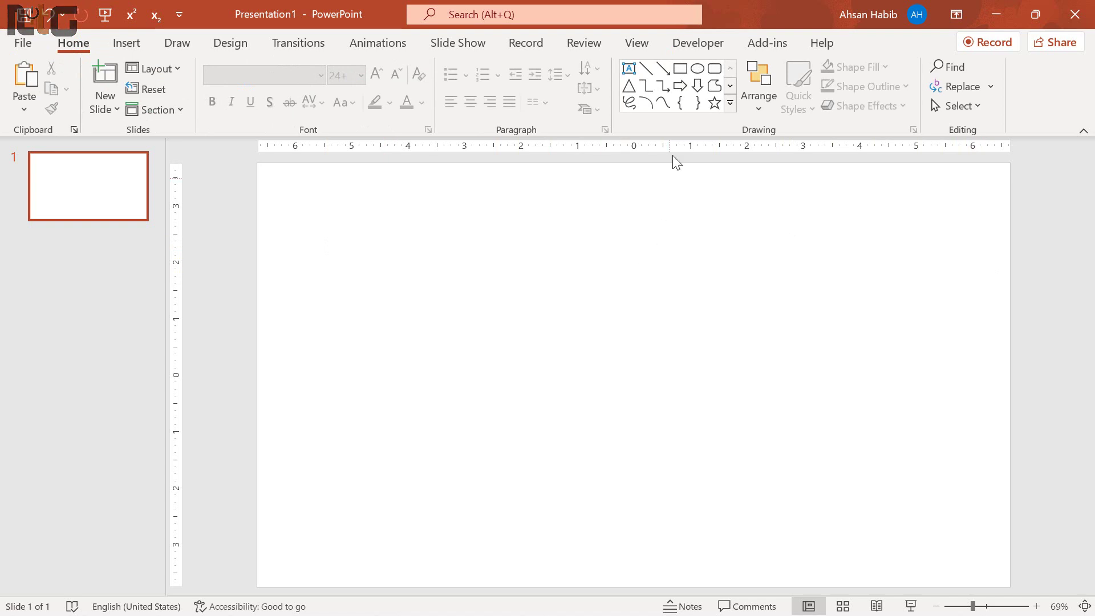
Step: Add a 'LOTTERY NUMBER GENERATOR' text box, enlarge it to 60 pt, and move it top centre
click(629, 69)
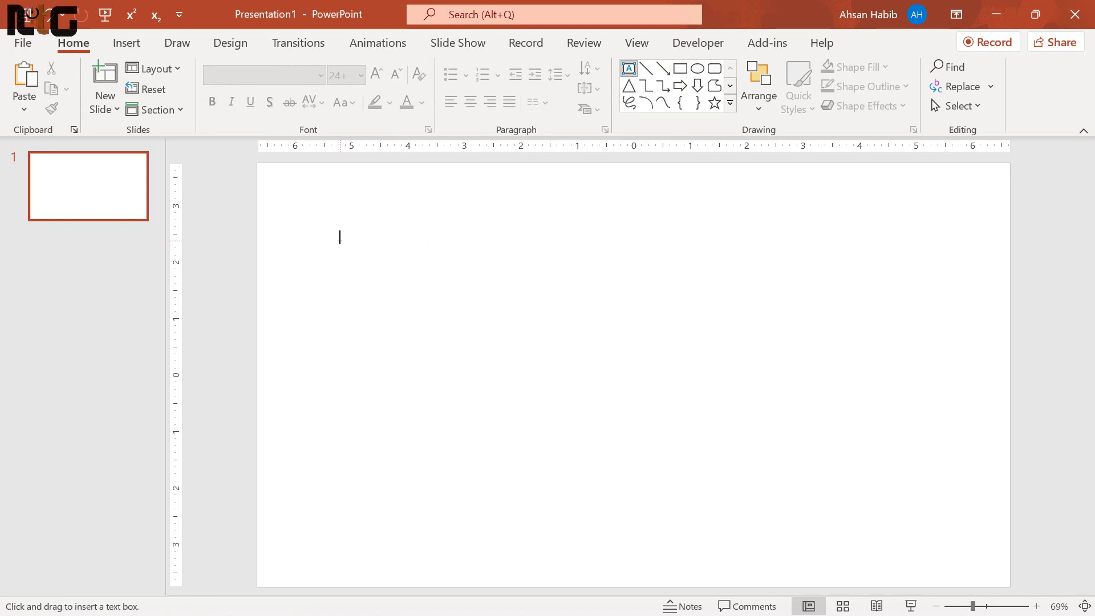
click(341, 241)
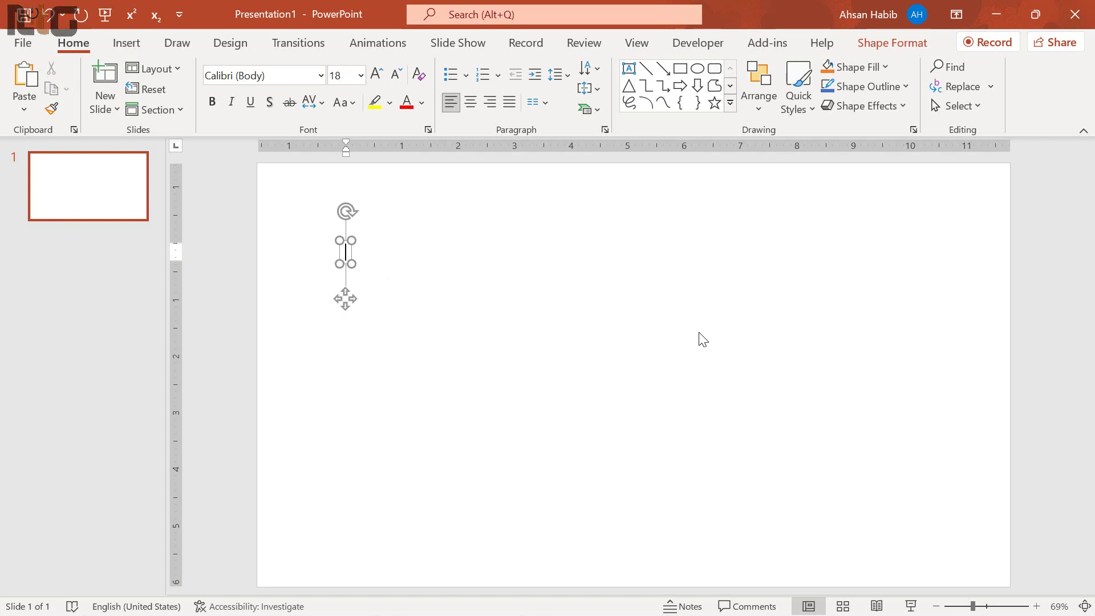
key(Caps_Lock)
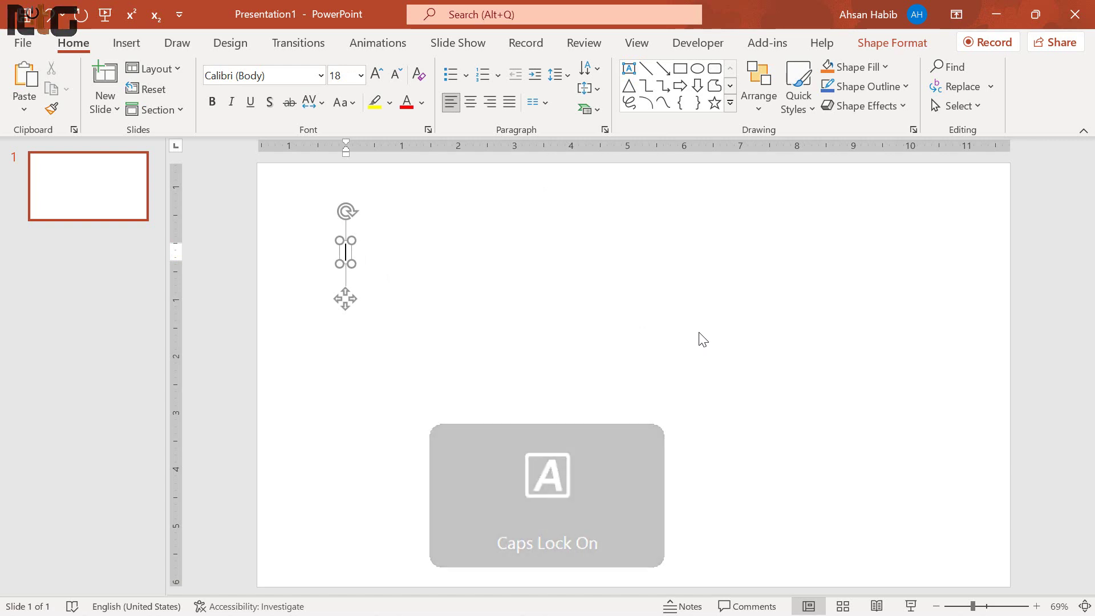
text(LOTTER)
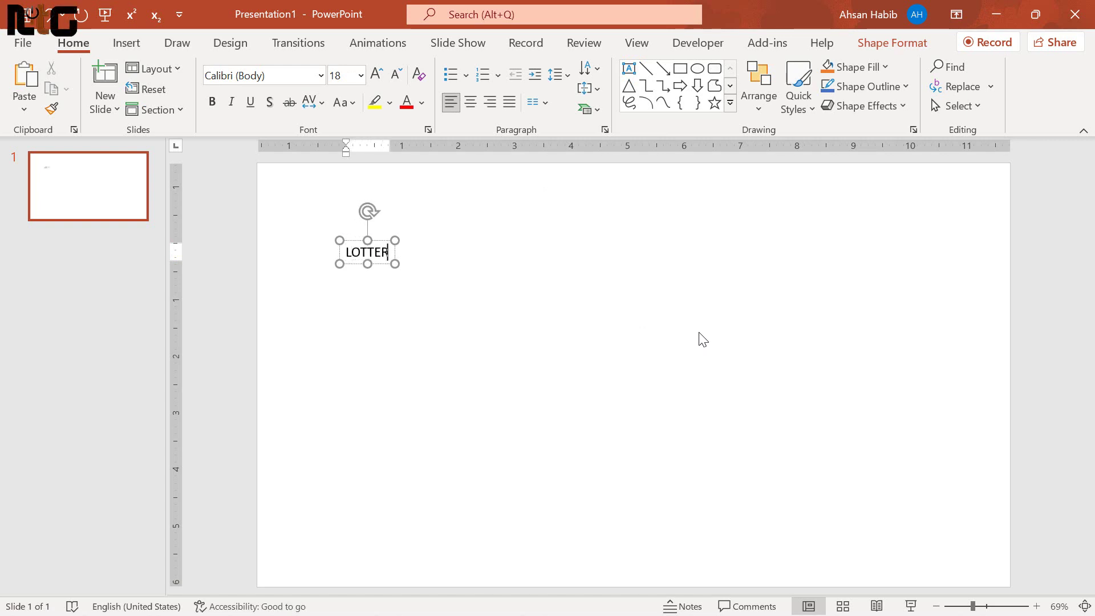
text(Y NUM)
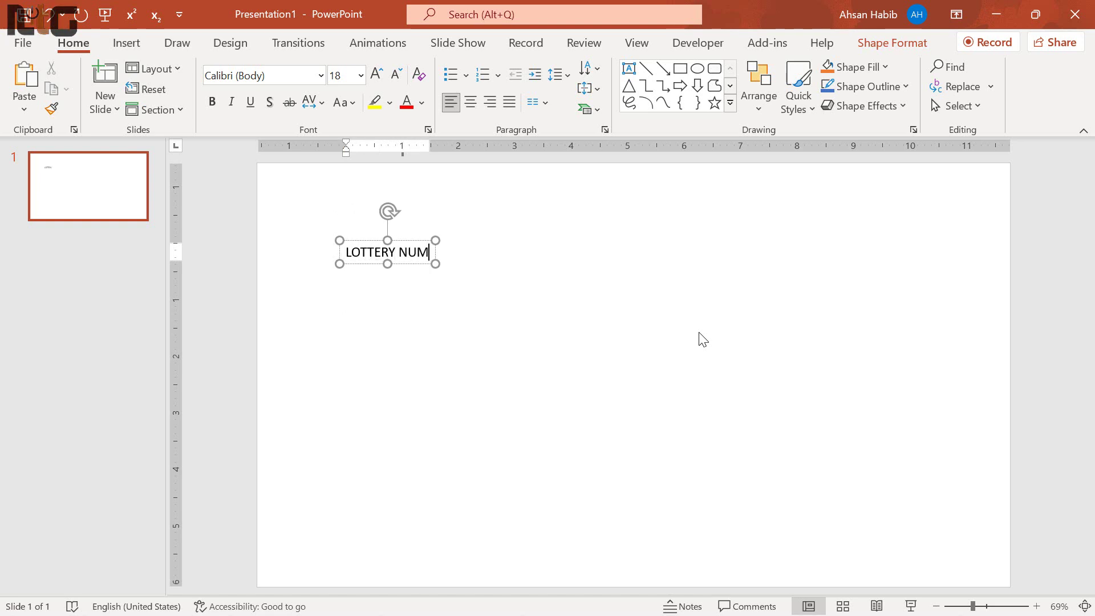
text(BER GENE)
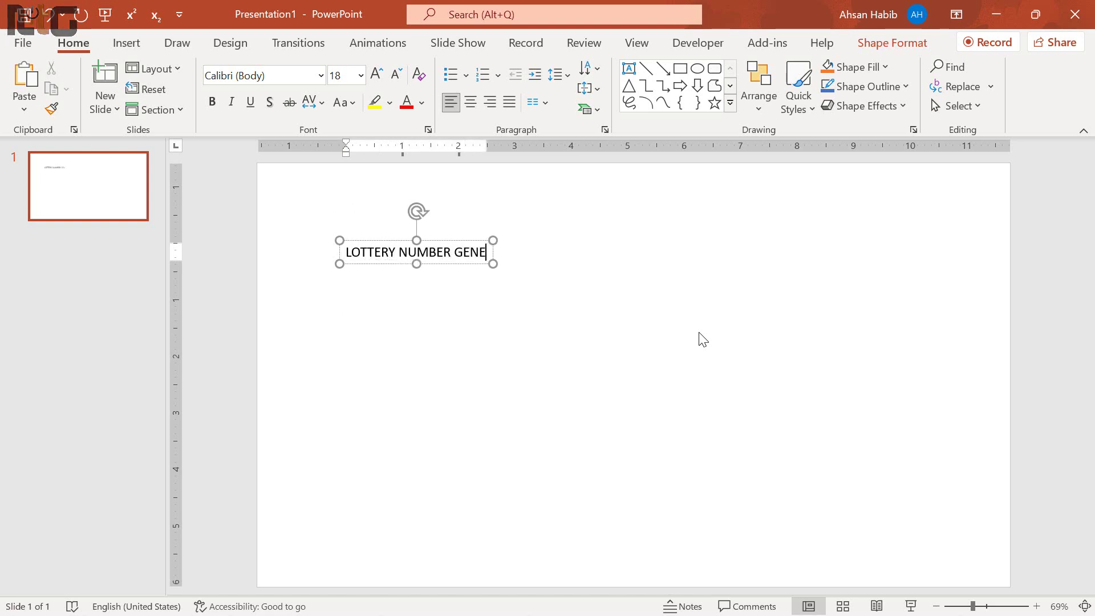
text(RATOR)
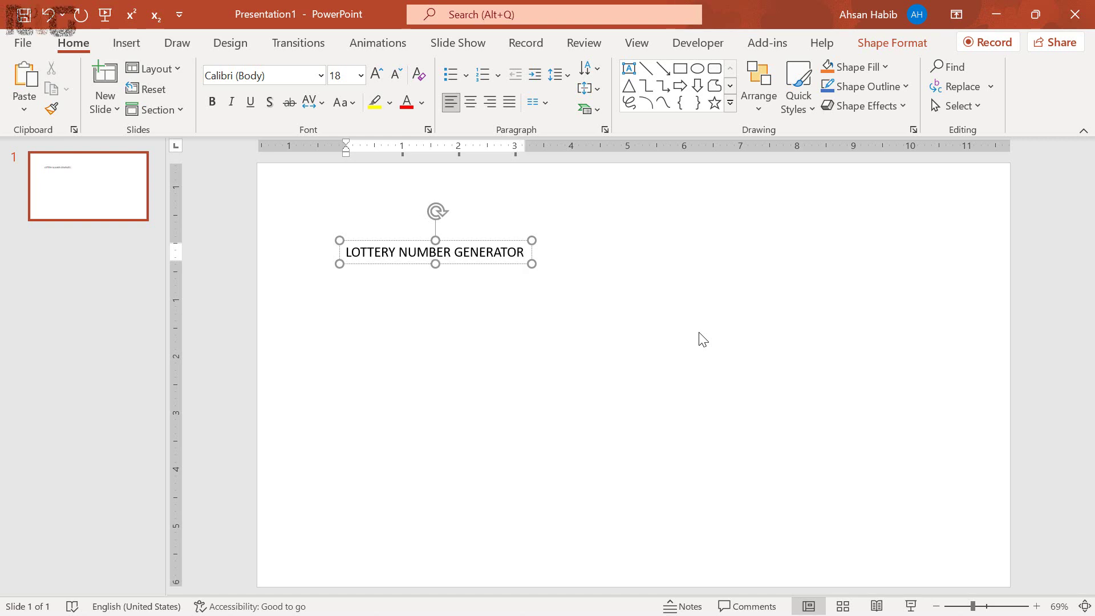
click(438, 242)
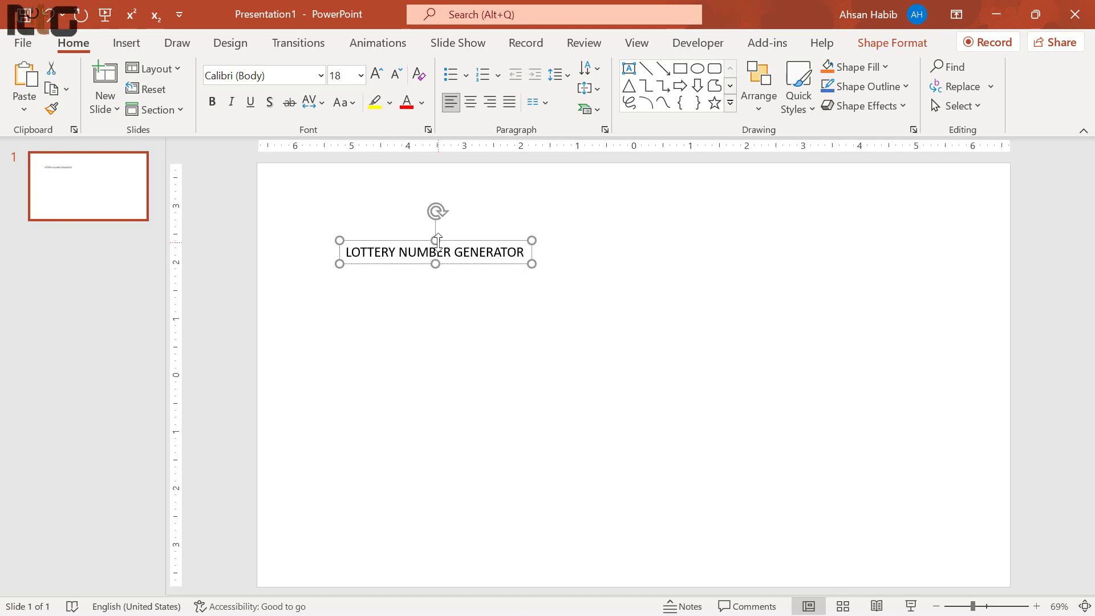
key(Caps_Lock)
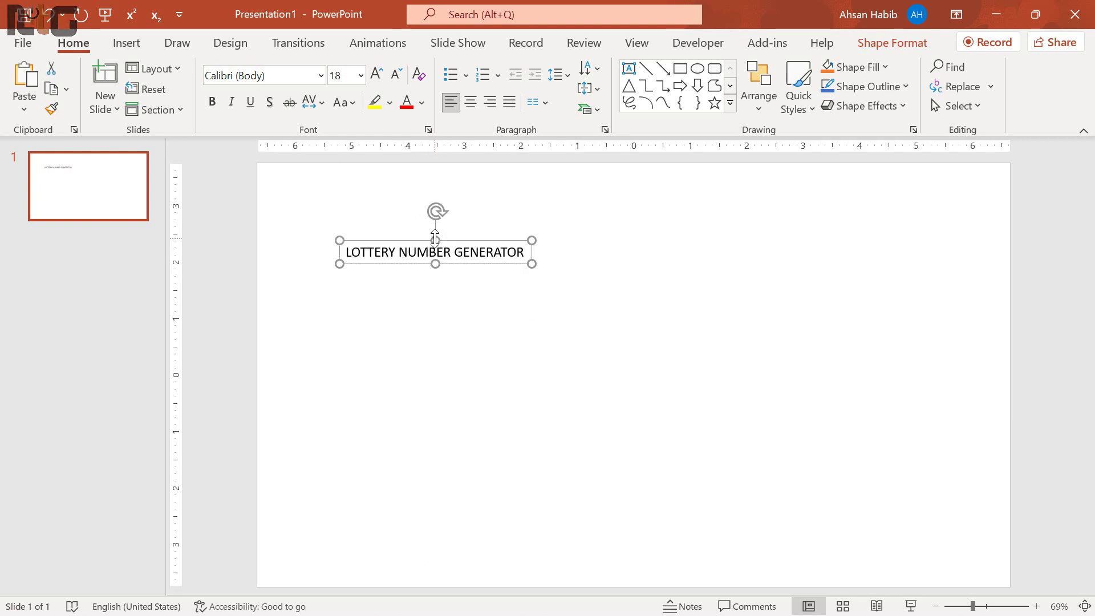
key(ctrl+bracketright)
key(ctrl+bracketright)
key(ctrl+bracketright)
key(ctrl+bracketright)
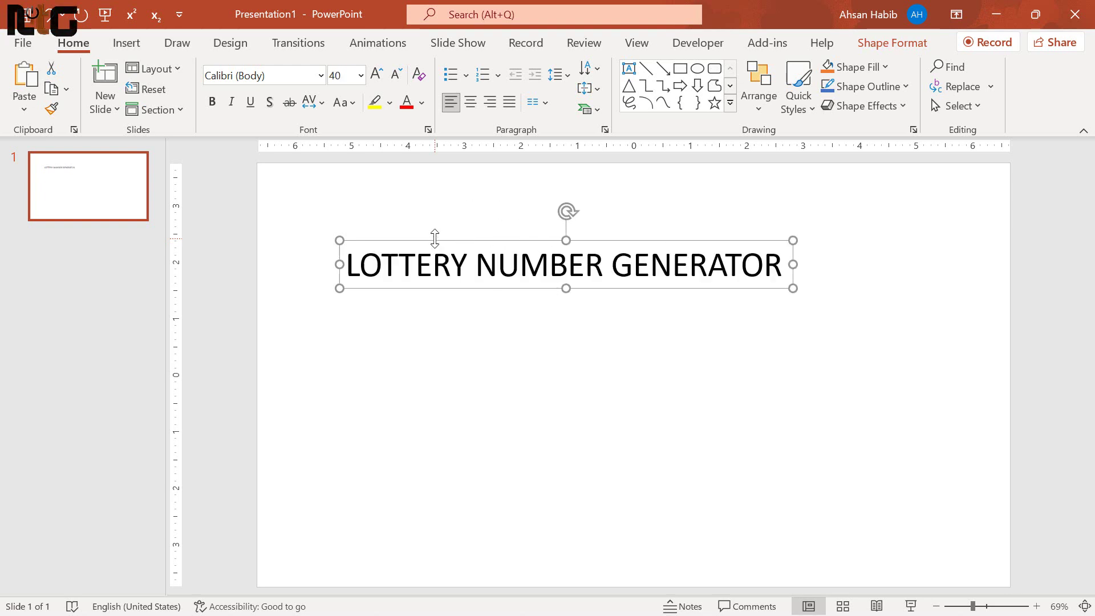
key(ctrl+bracketright)
key(ctrl+bracketright)
key(ctrl+bracketright)
key(ctrl+bracketright)
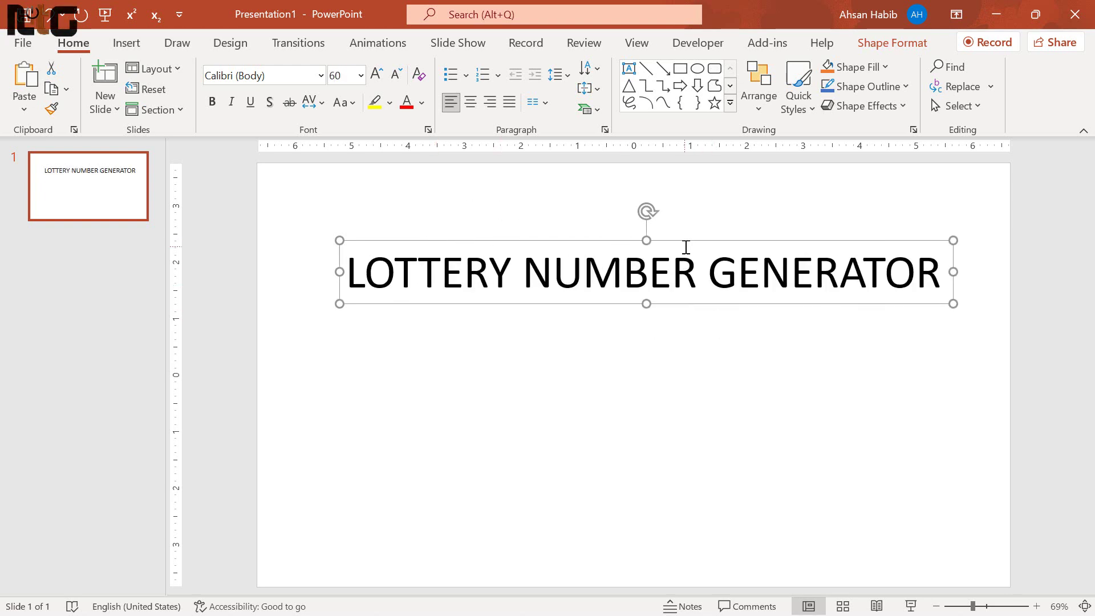
drag(689, 243, 677, 197)
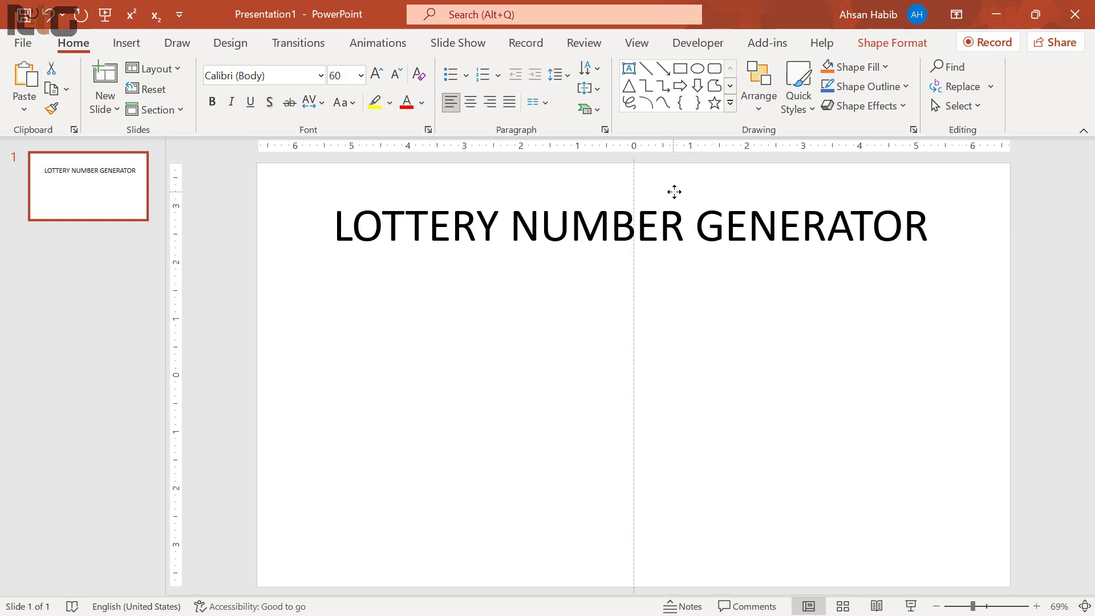
Step: Set the title font to Arial 48 and centre it horizontally on the slide
click(212, 73)
text(A)
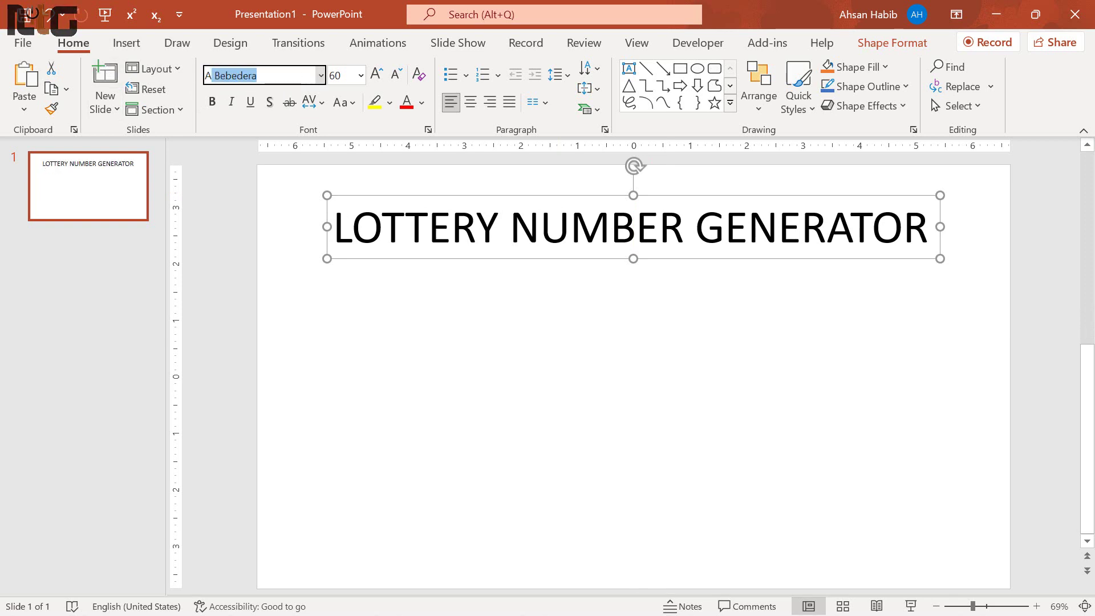
text(rial)
key(Return)
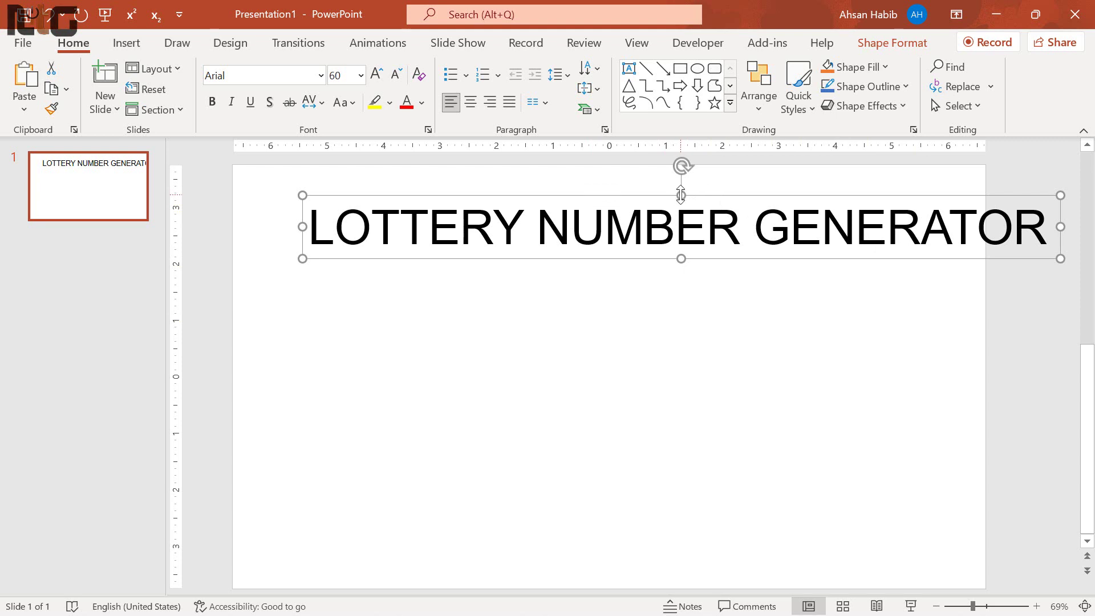
key(ctrl+bracketleft)
key(ctrl+bracketleft)
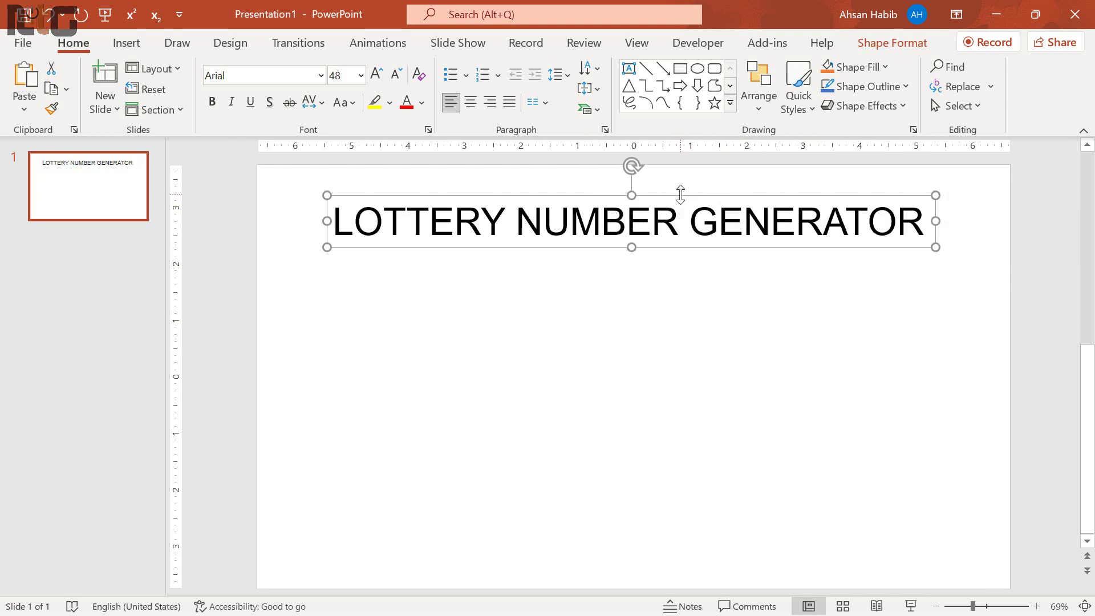
drag(671, 198, 675, 196)
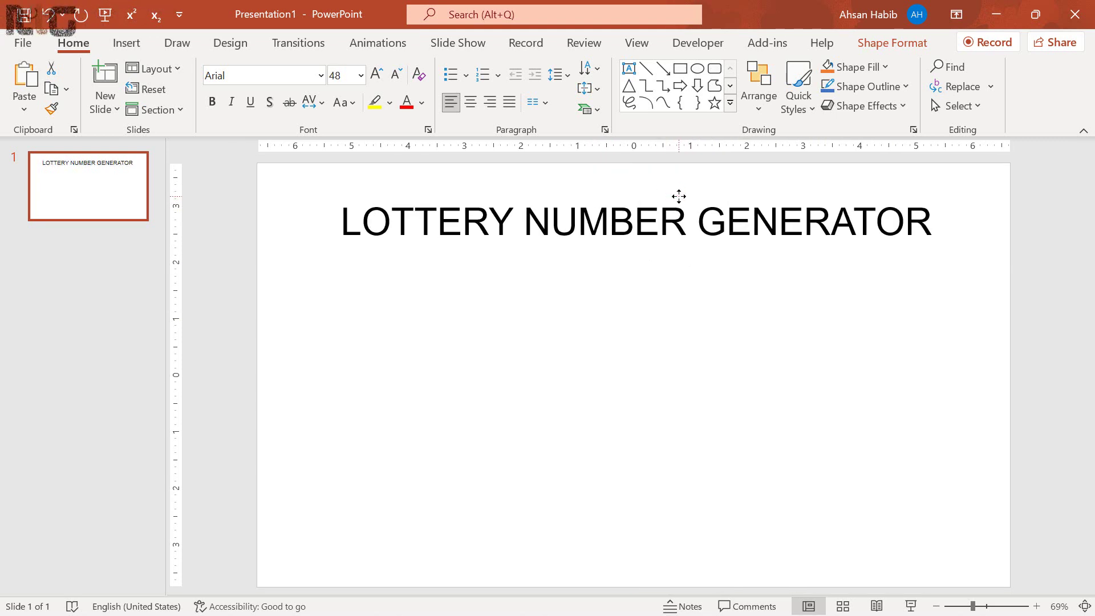
Step: Make the title text bold, dark green and underlined
click(212, 102)
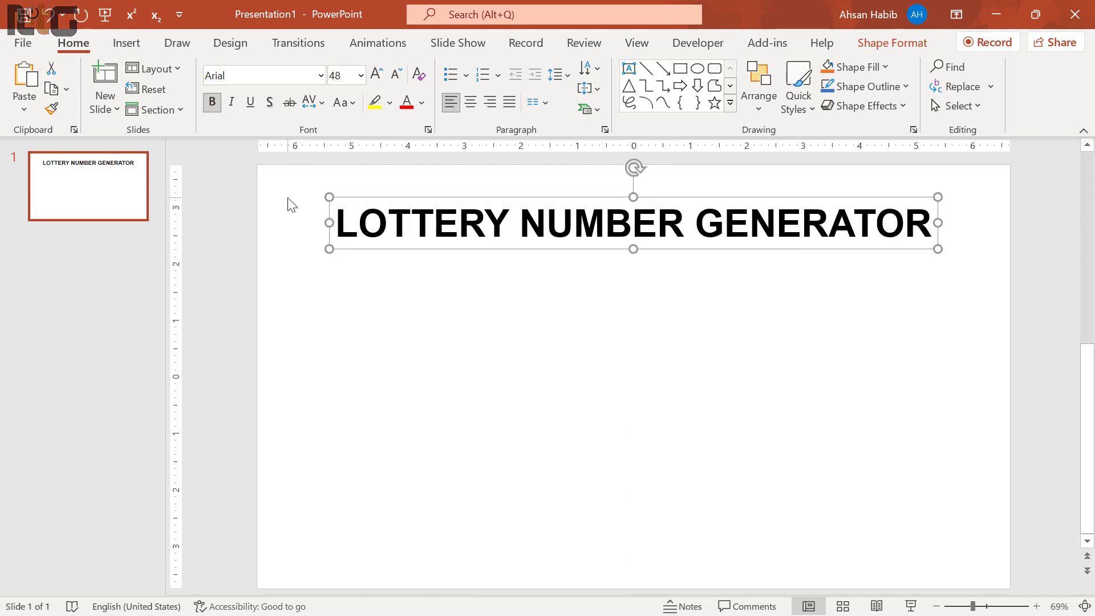
click(421, 103)
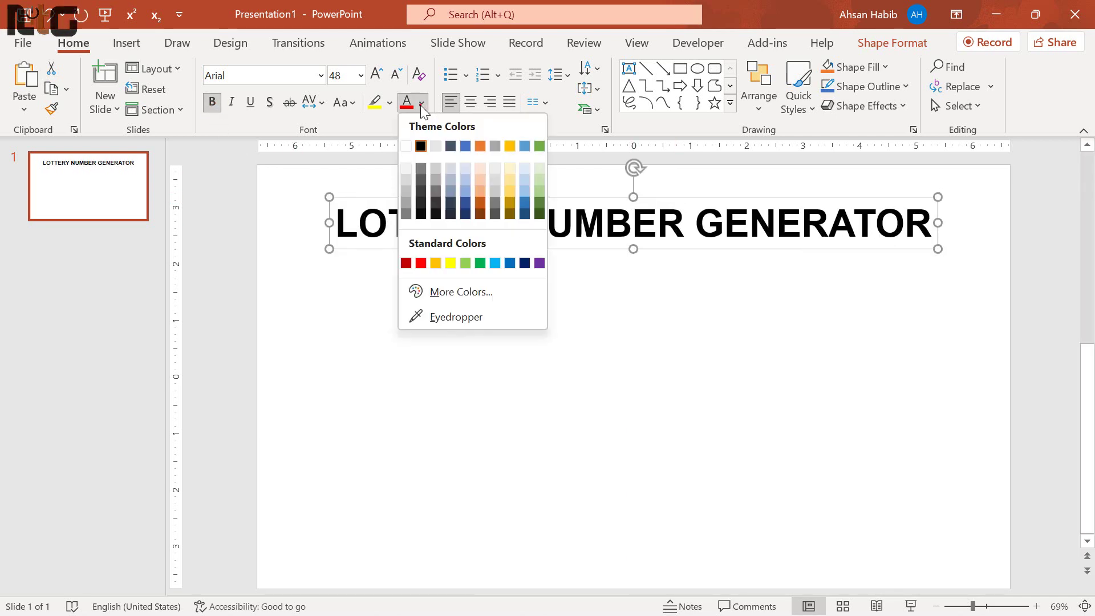
click(540, 214)
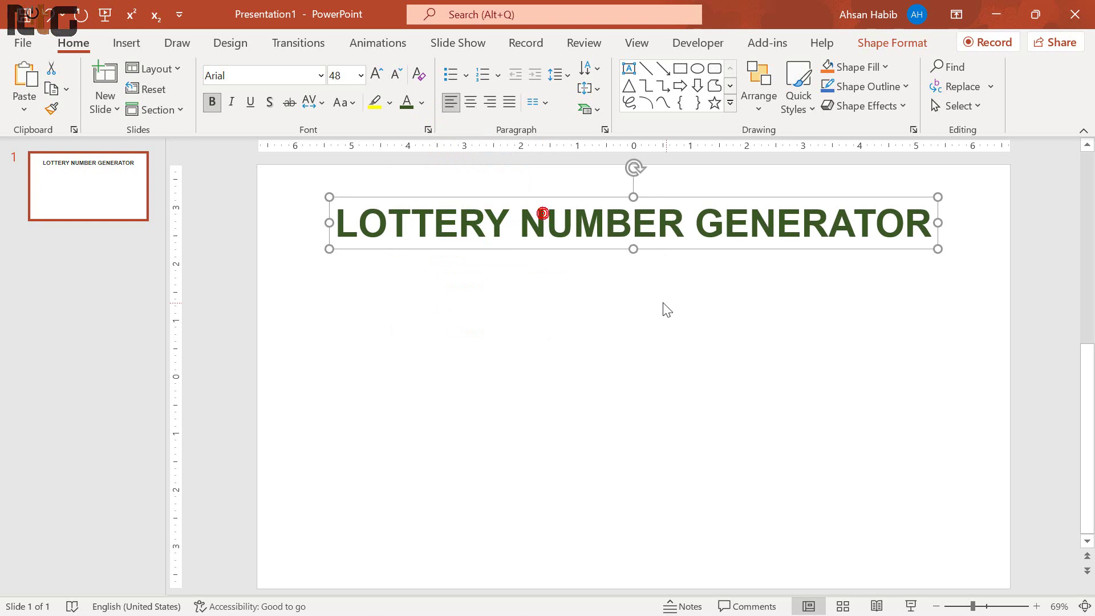
click(251, 102)
click(693, 320)
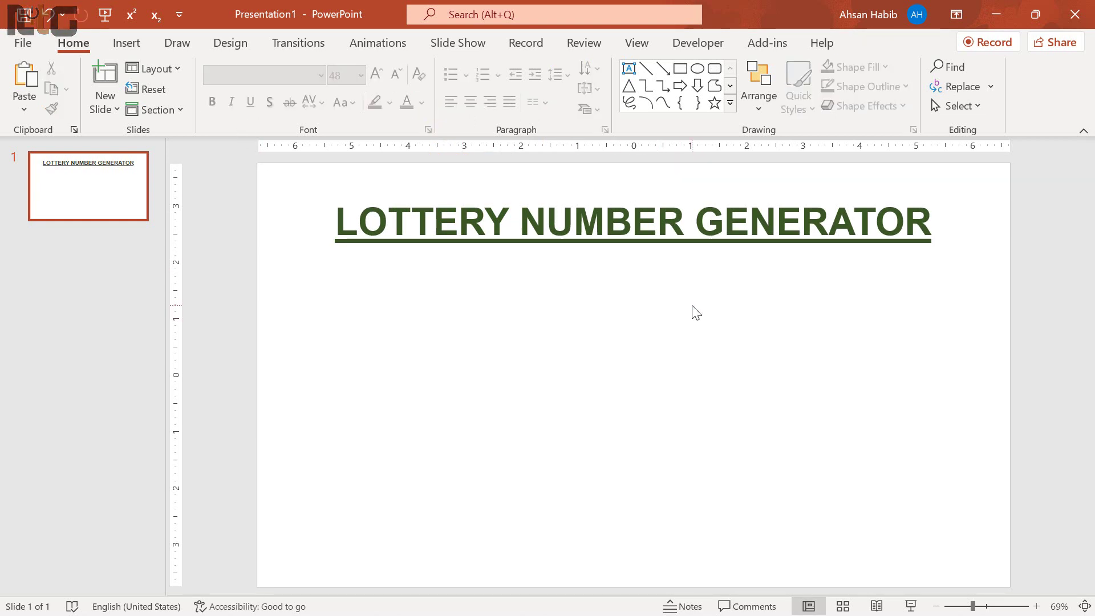
click(699, 46)
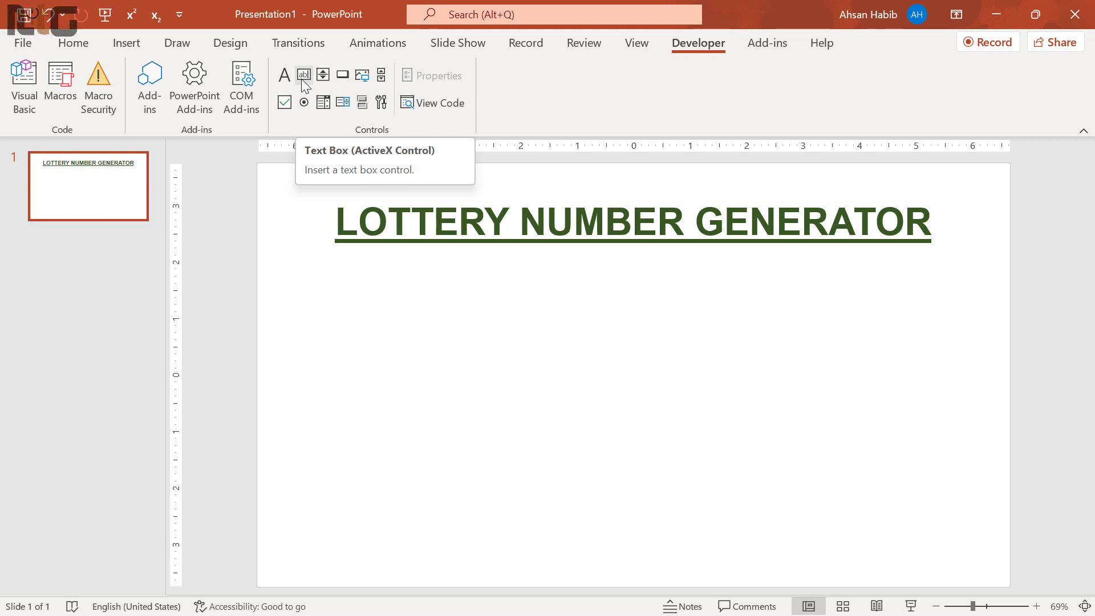
Step: Draw a Text Box (ActiveX) control at the slide's left below the title and enable ActiveX content
click(302, 83)
mouse_move(286, 351)
mouse_down()
mouse_move(440, 392)
mouse_move(389, 392)
mouse_up()
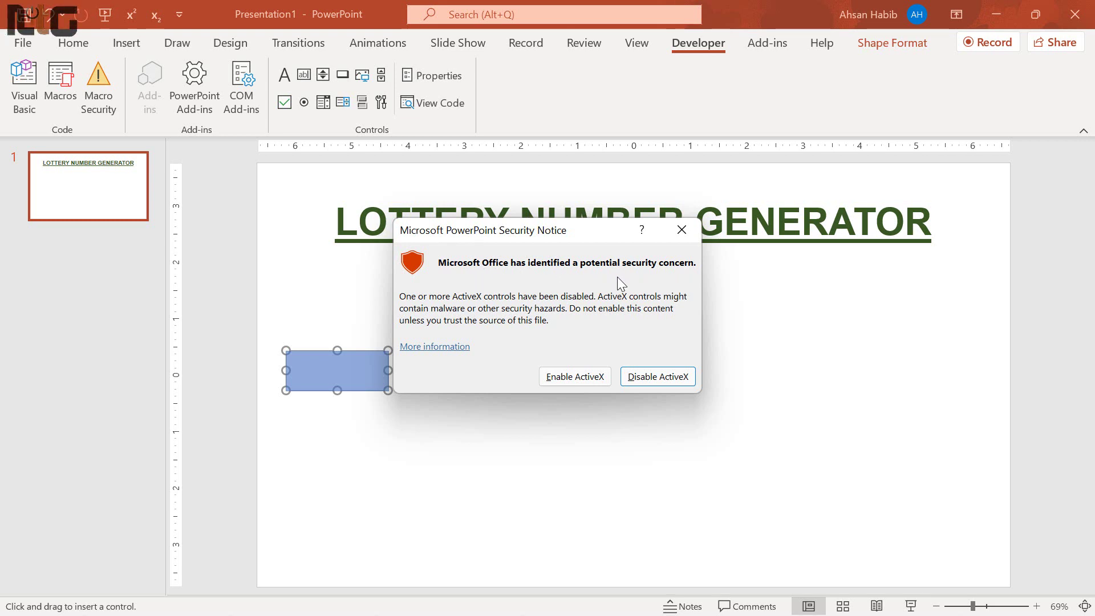
click(581, 379)
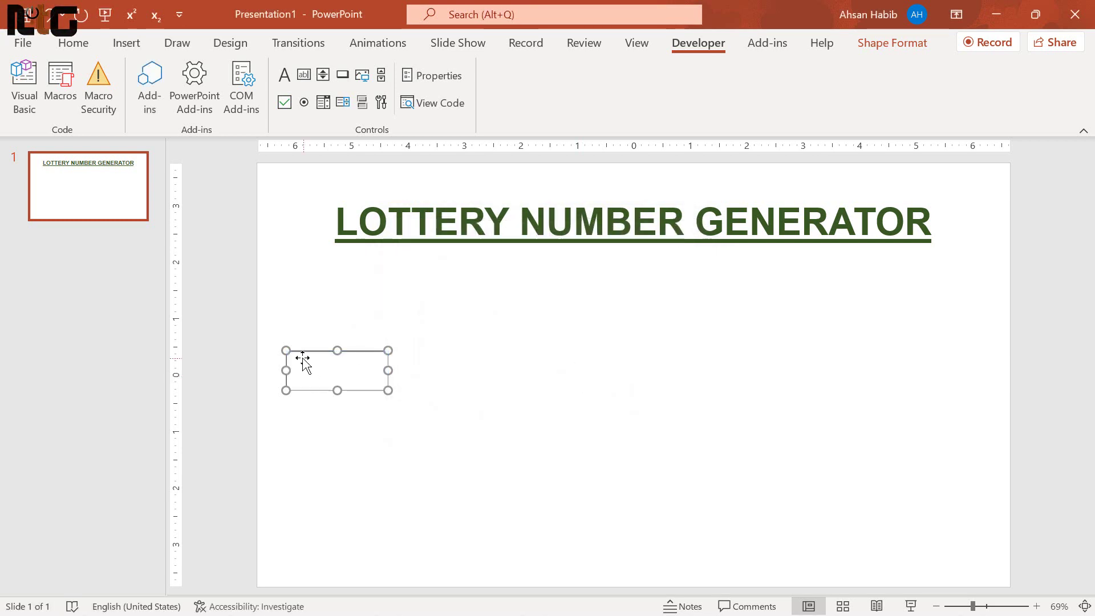
Step: Reselect the TextBox1 control and open its Properties window at the Font row
click(364, 433)
click(340, 385)
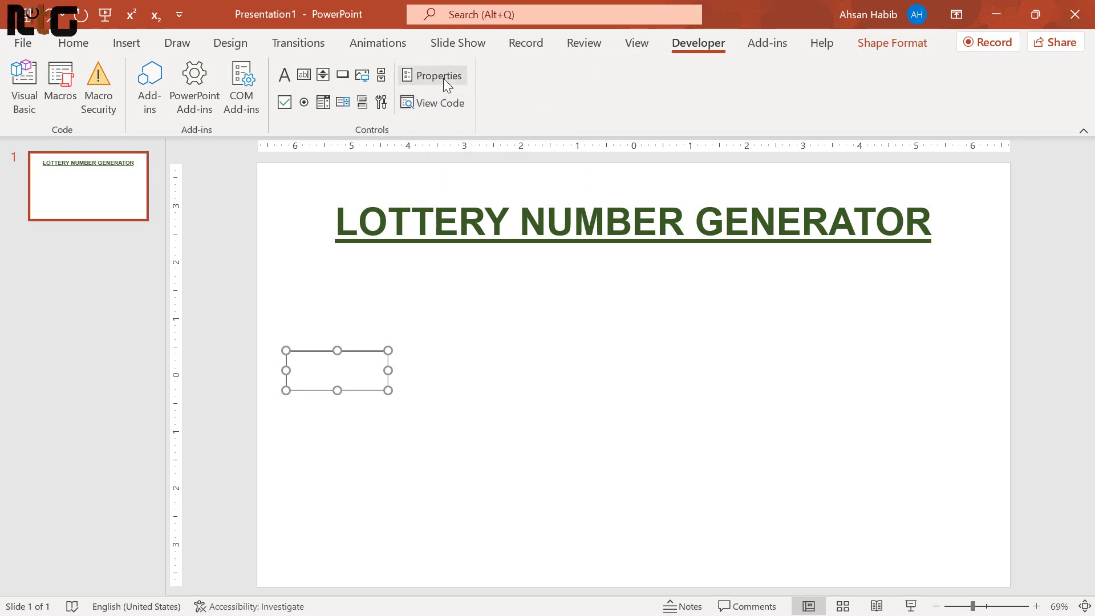
click(443, 79)
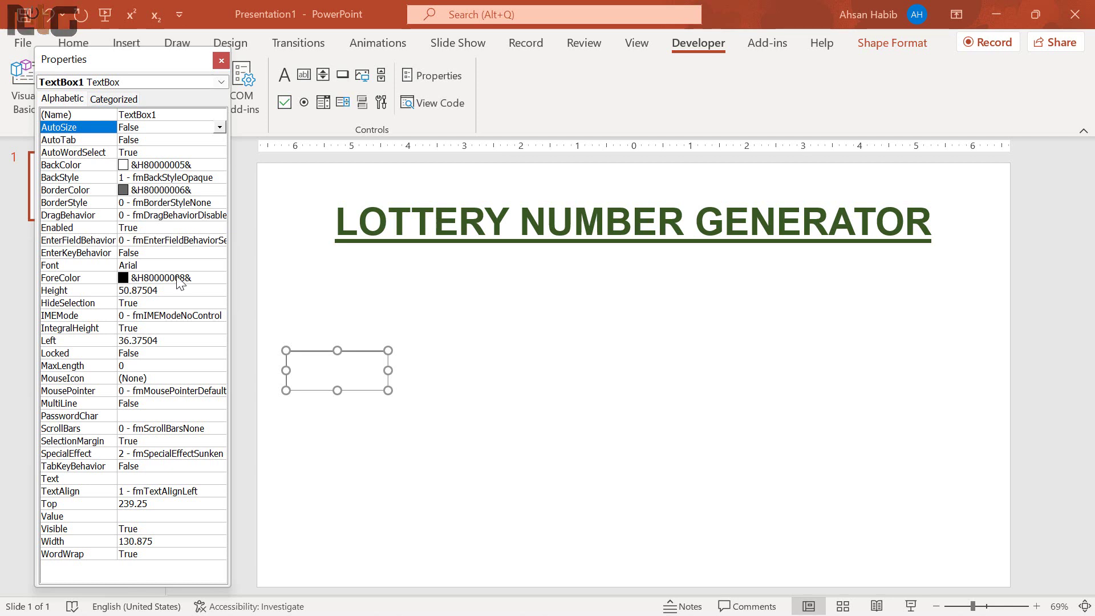
click(160, 264)
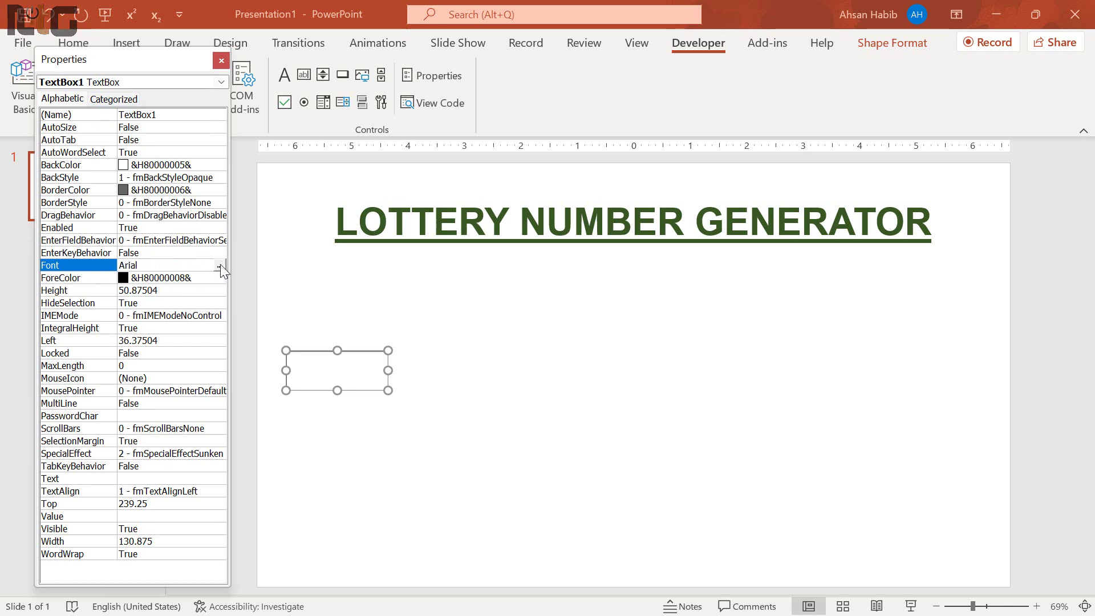
Step: Change TextBox1's font to Arial Bold, size 20
click(219, 265)
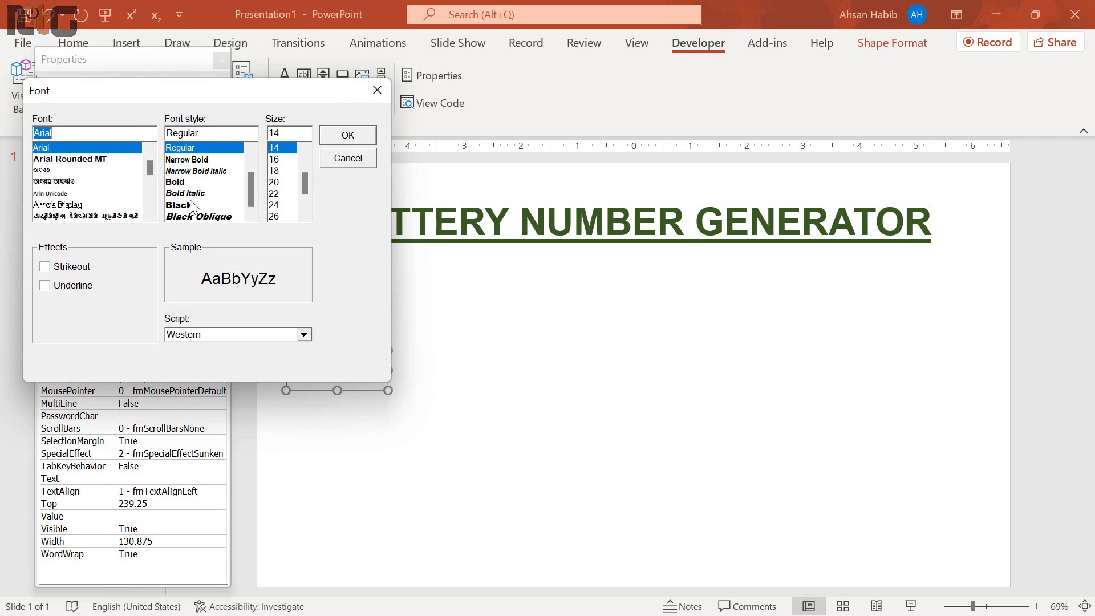
click(178, 182)
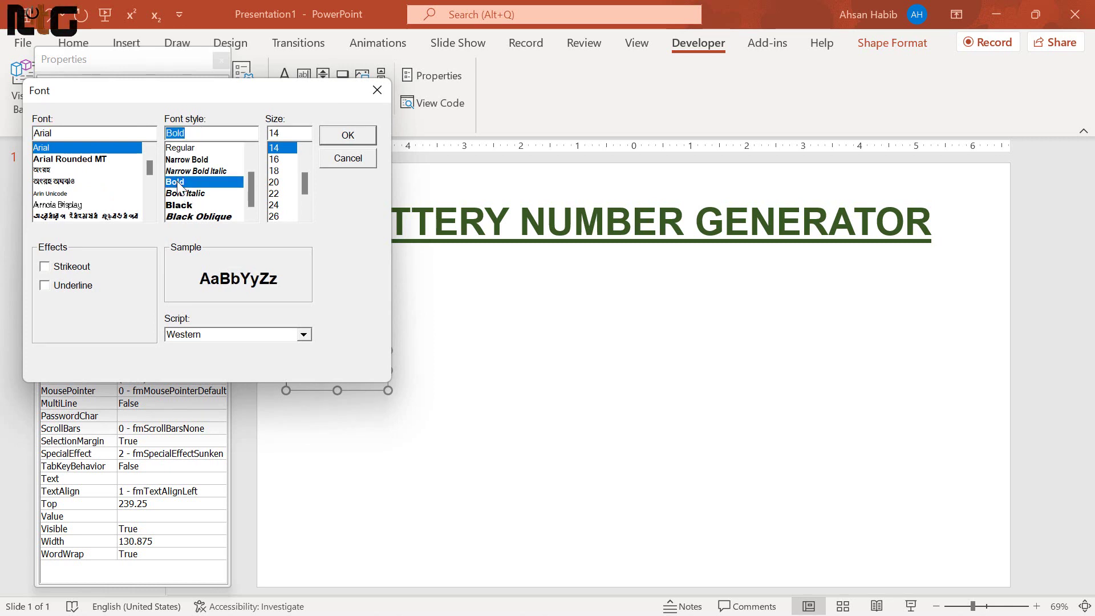
click(285, 149)
text(20)
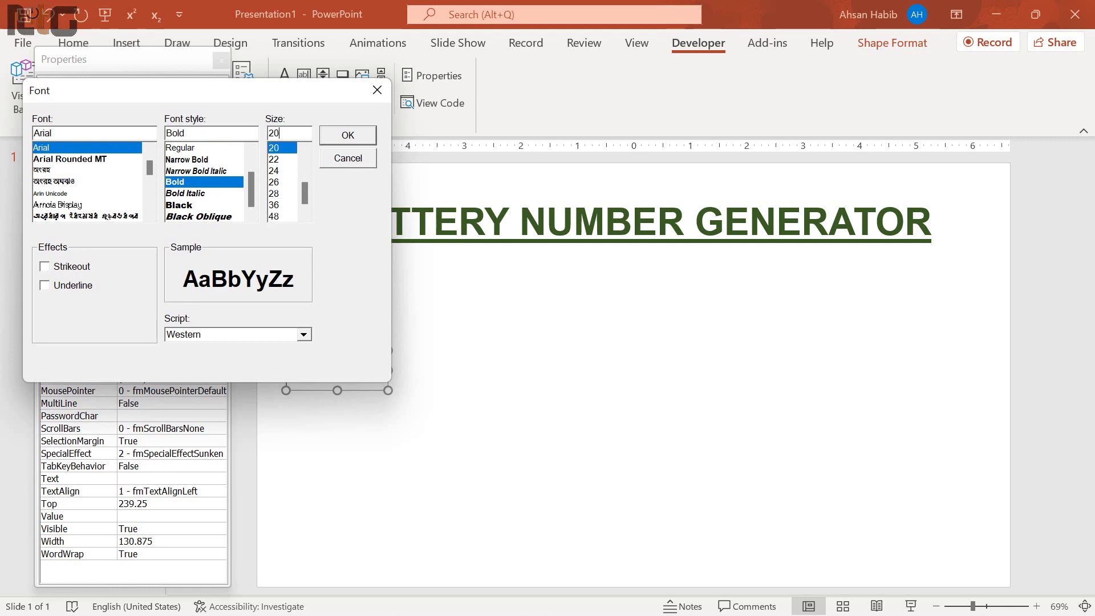
click(355, 142)
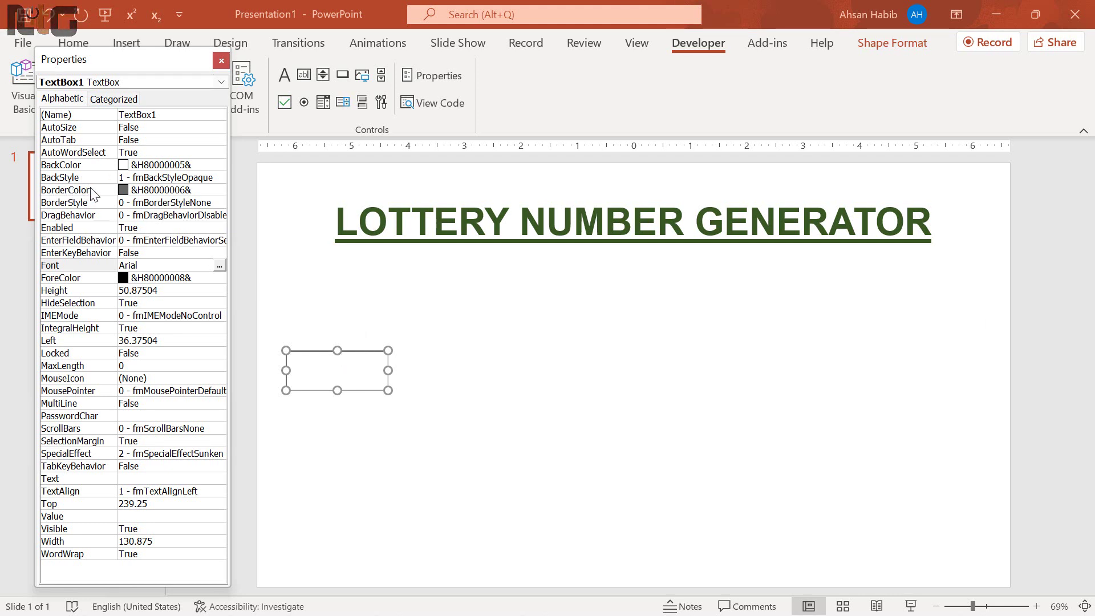
Step: Set TextBox1's BorderColor to black from the Palette
click(167, 190)
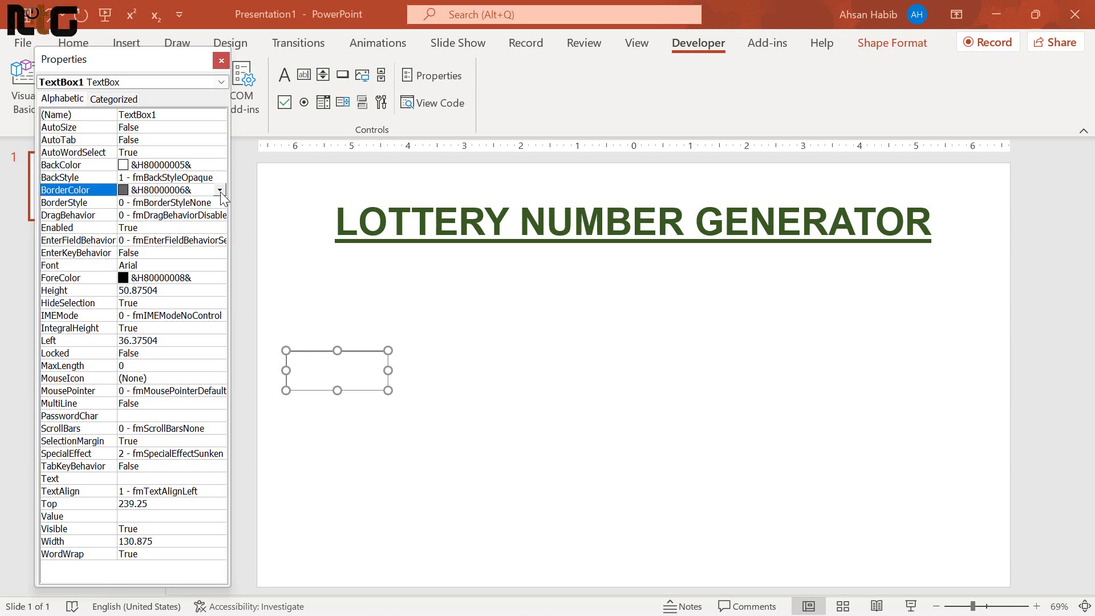
click(220, 192)
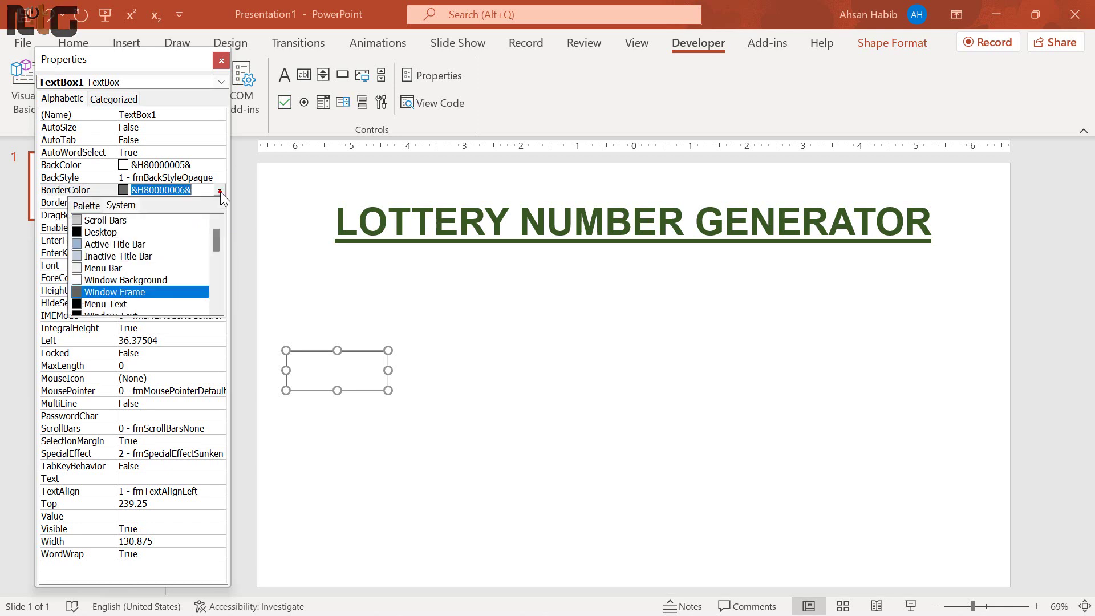
click(86, 205)
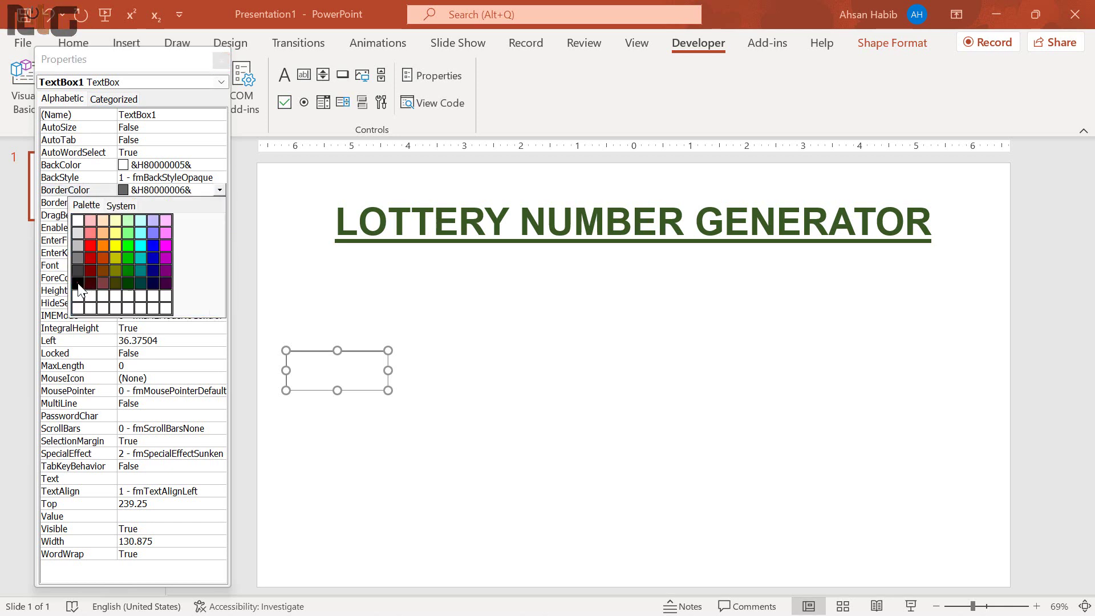
click(78, 283)
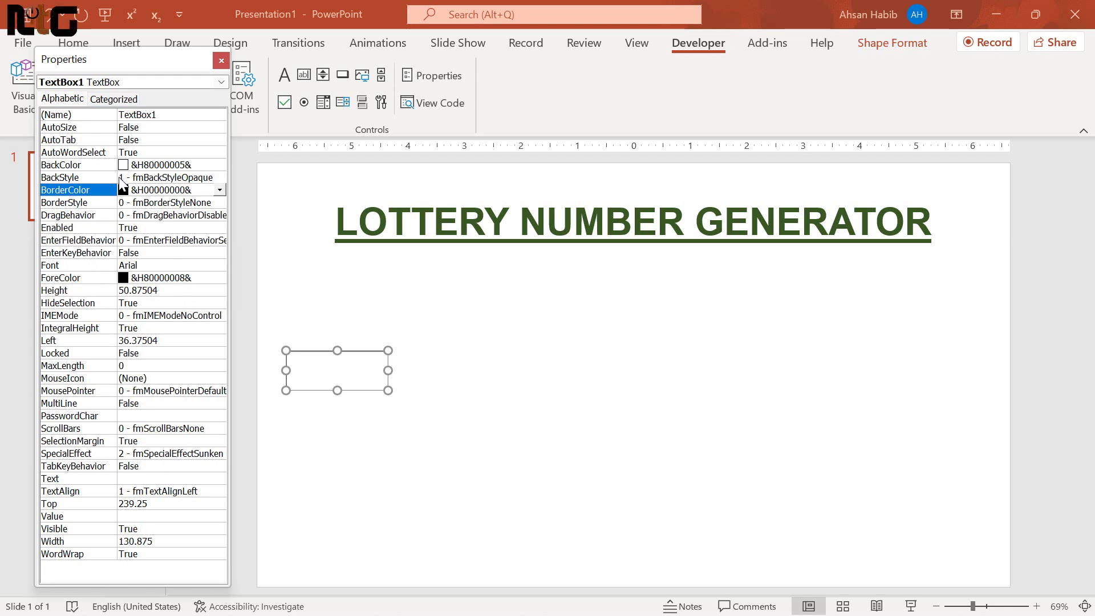
Step: Keep TextBox1's BackStyle at 1 - fmBackStyleOpaque
click(199, 177)
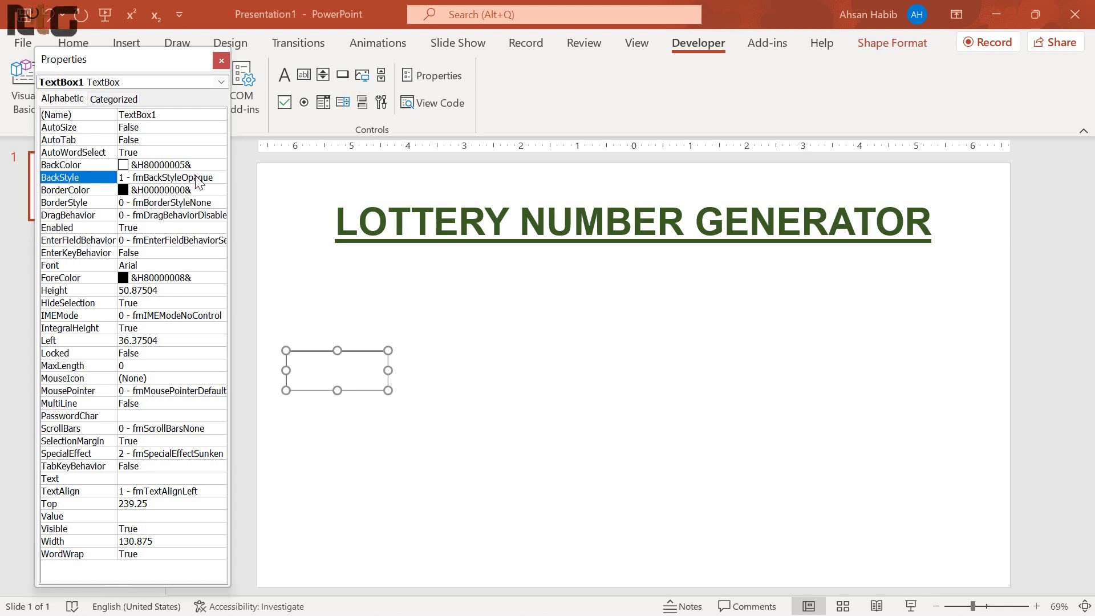
click(220, 178)
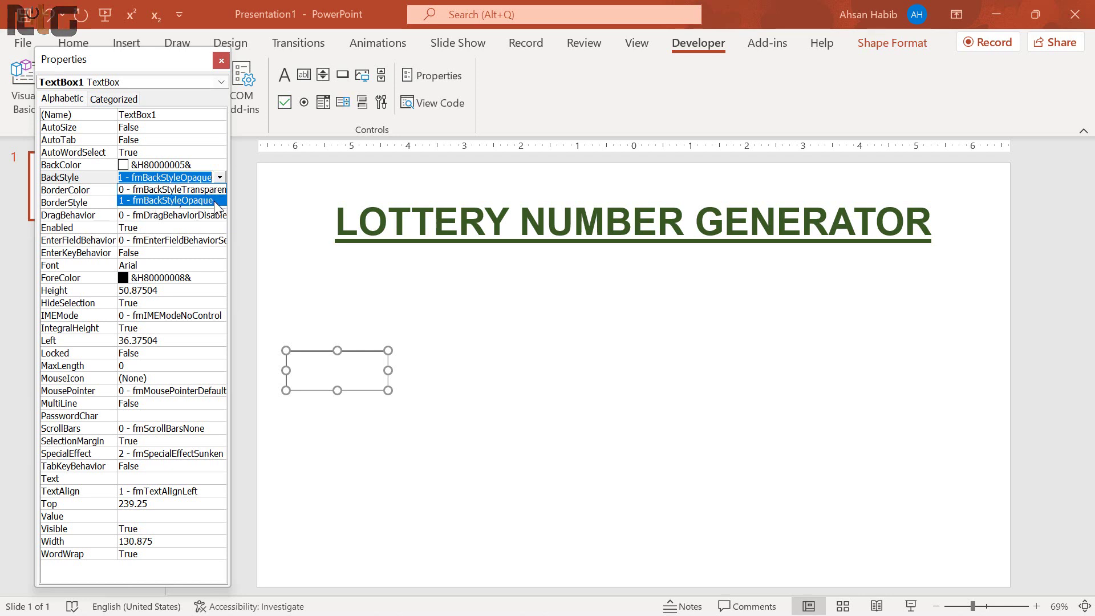
click(214, 200)
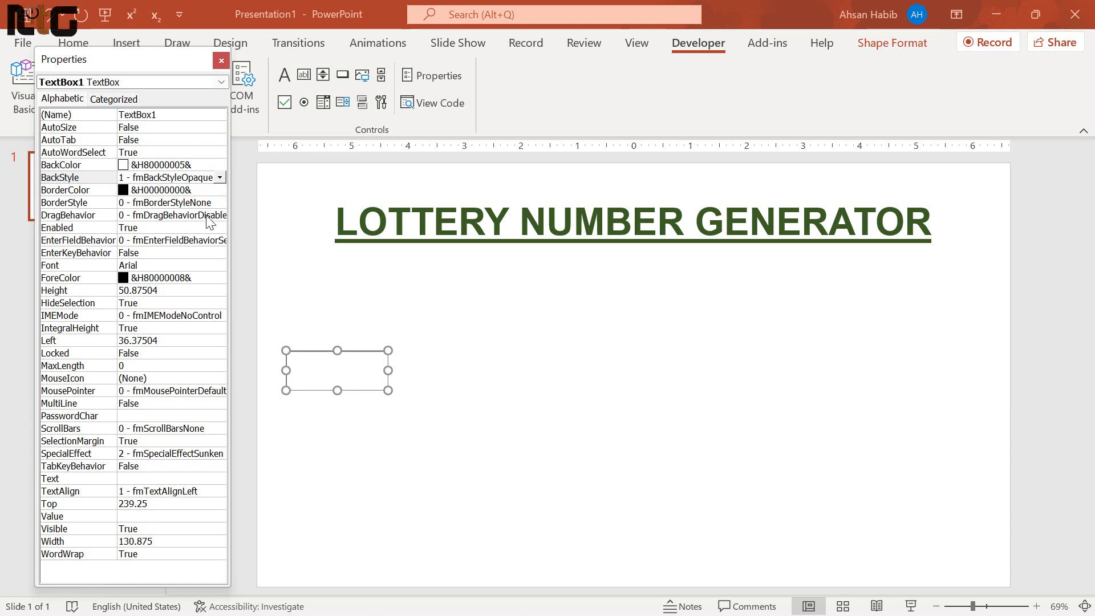
click(364, 371)
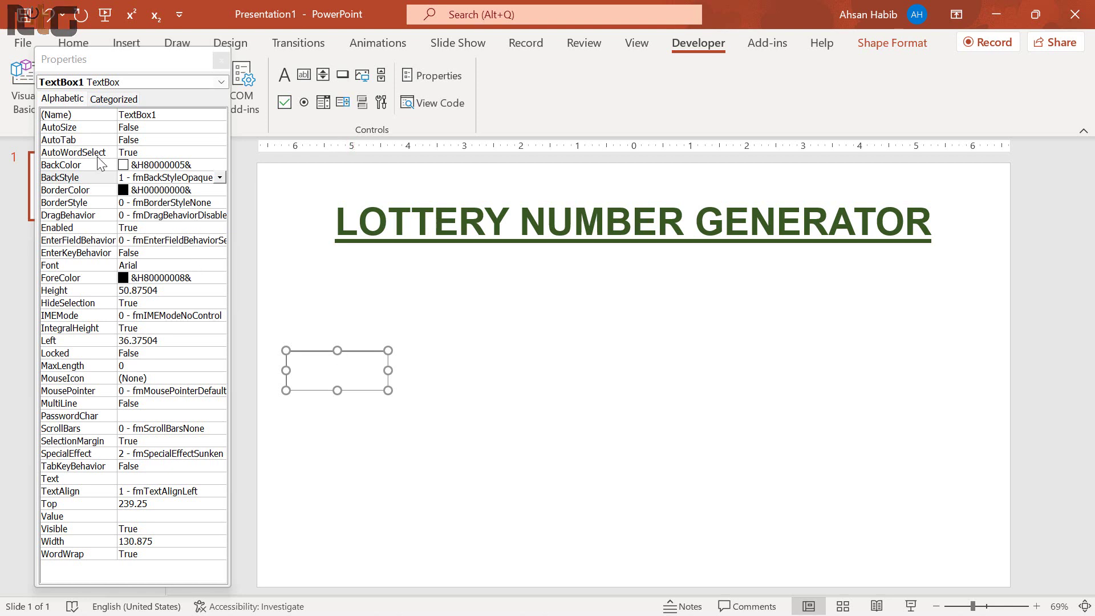
Step: Replace the text box's (Name) TextBox1 with tbLot1 in the Properties window
click(172, 114)
double_click(173, 114)
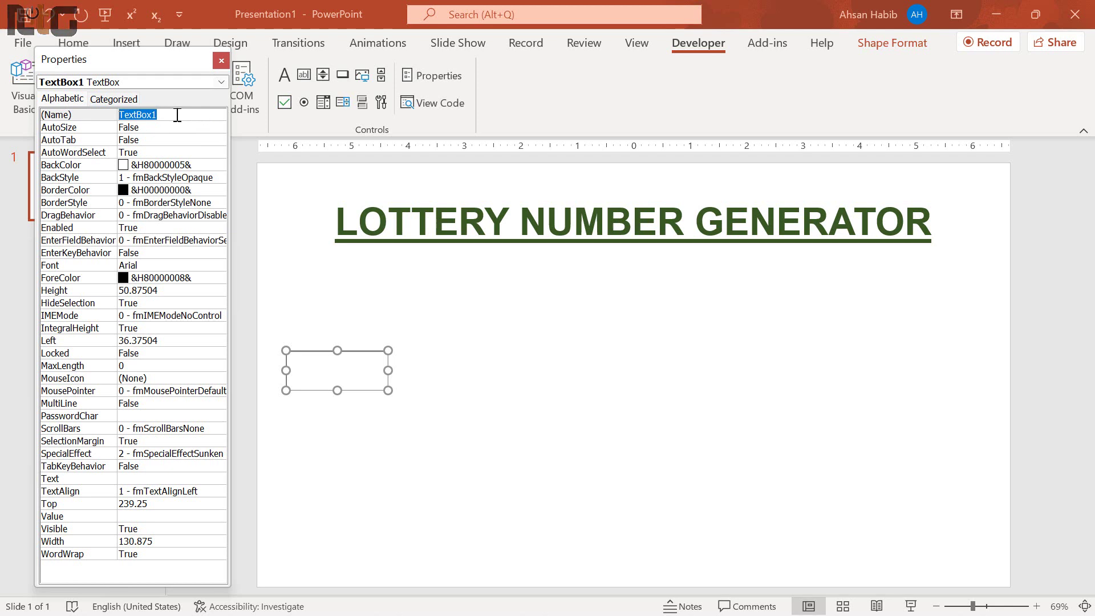
text(tb)
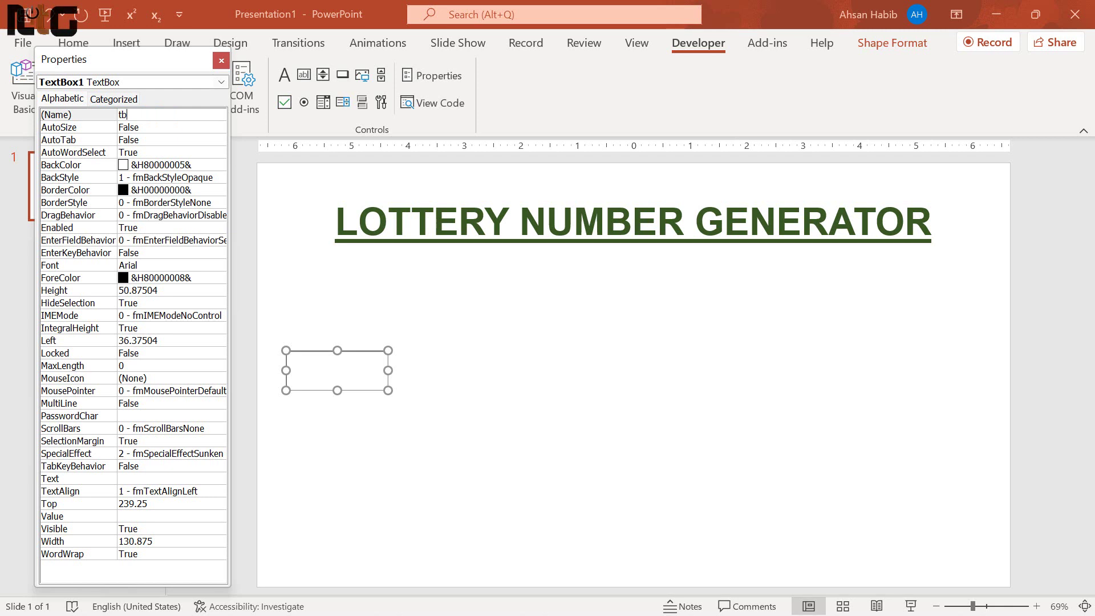
text(Lot1)
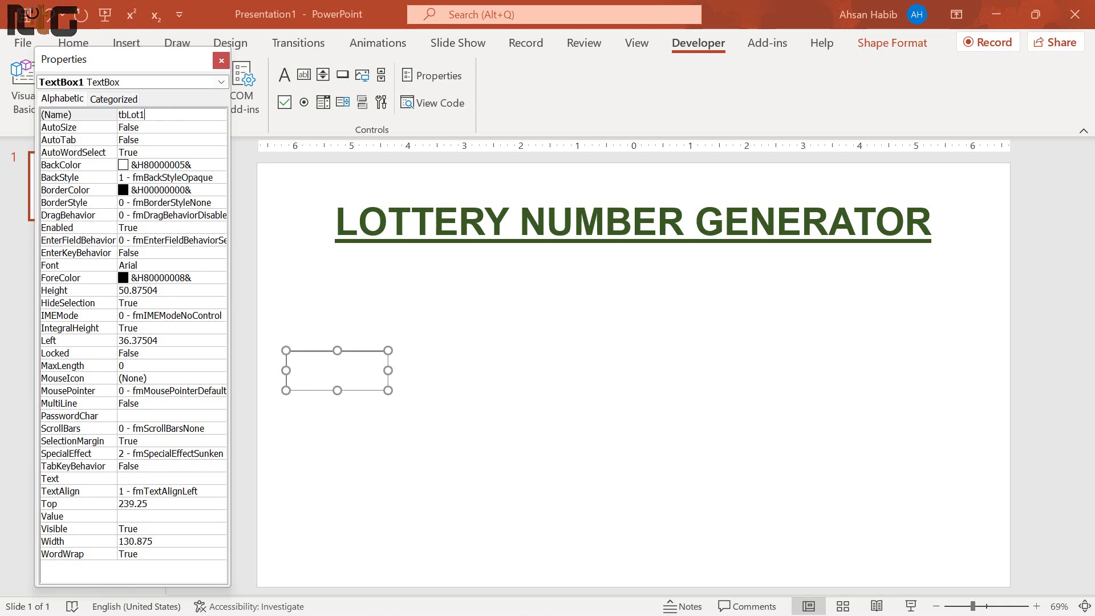
click(478, 384)
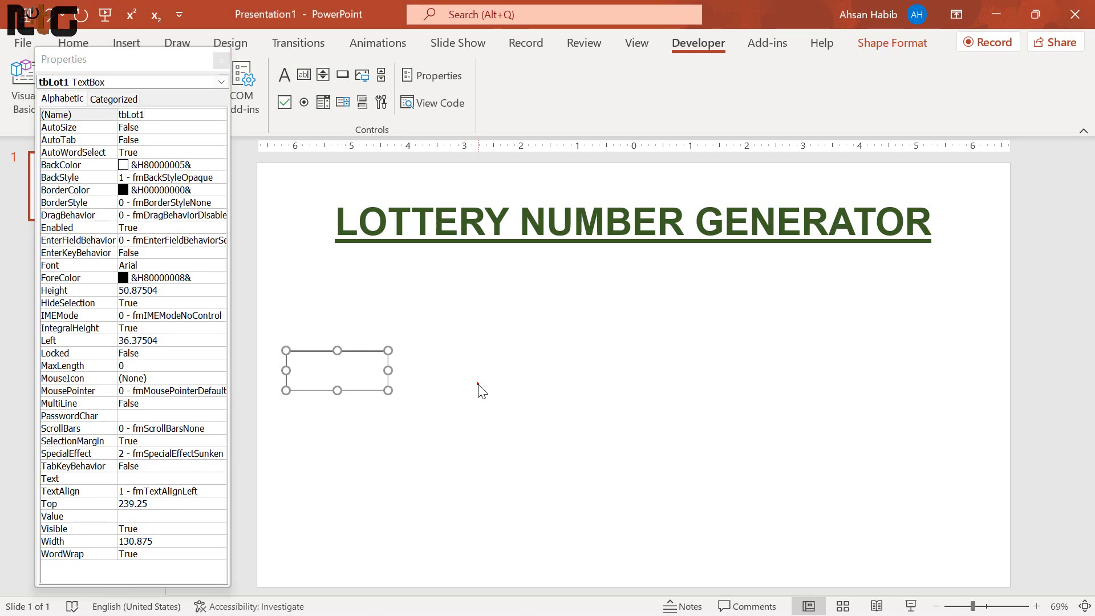
click(336, 349)
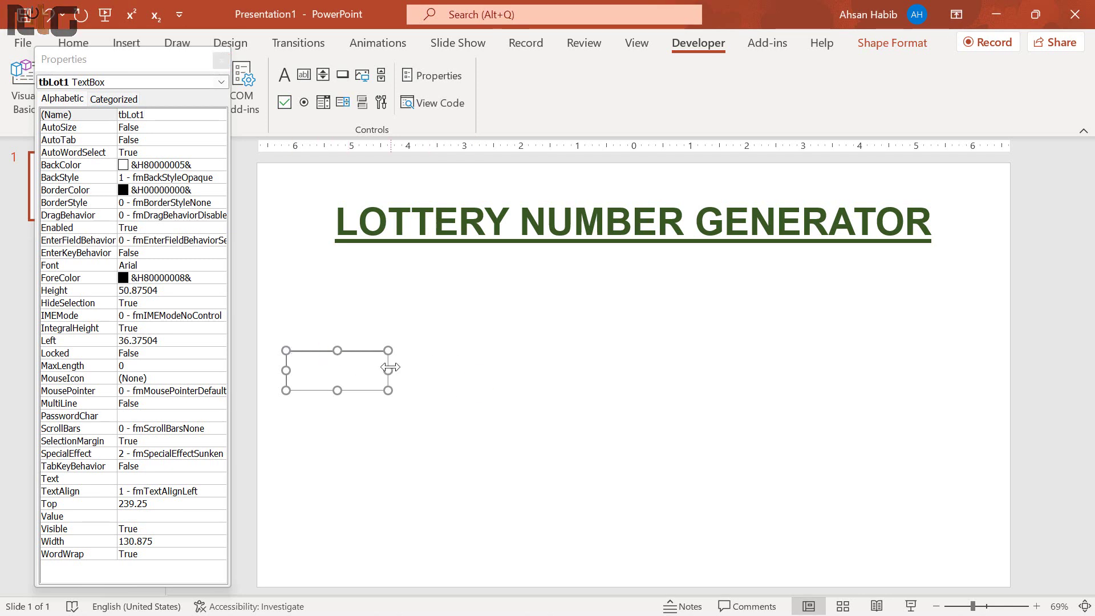
click(404, 376)
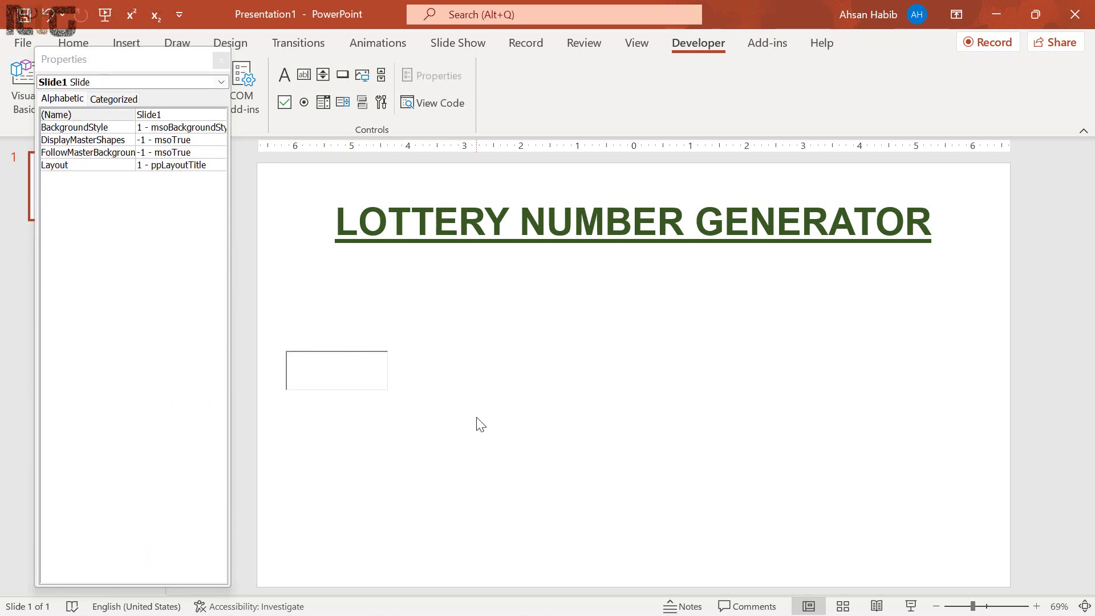
Step: Duplicate tbLot1 and copy the pair to the right, making a row of four textboxes
key(ctrl+v)
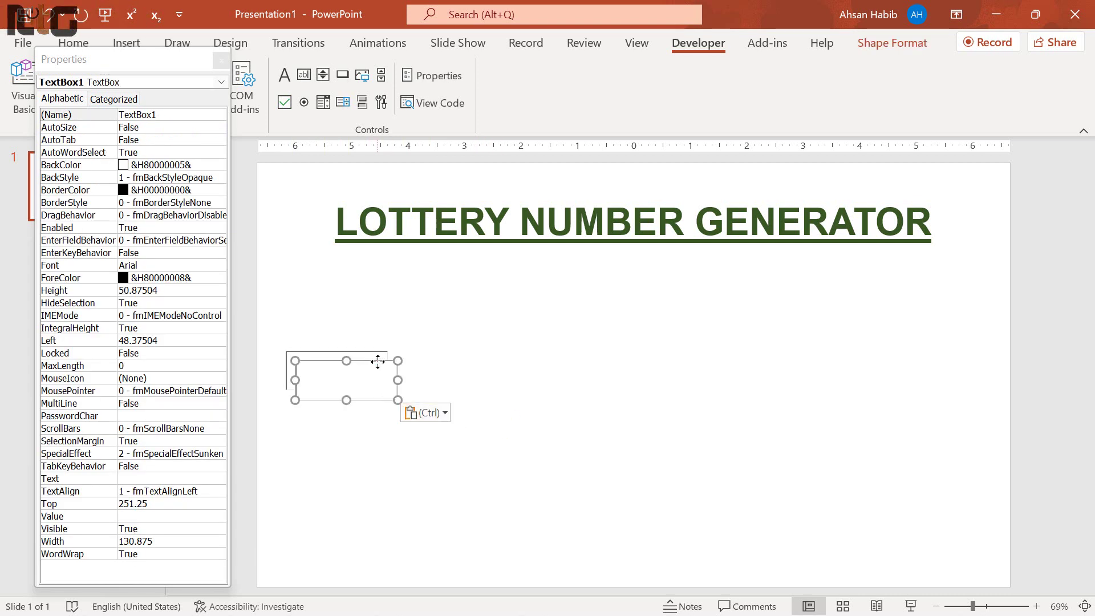
drag(378, 361, 481, 349)
shift+click(357, 368)
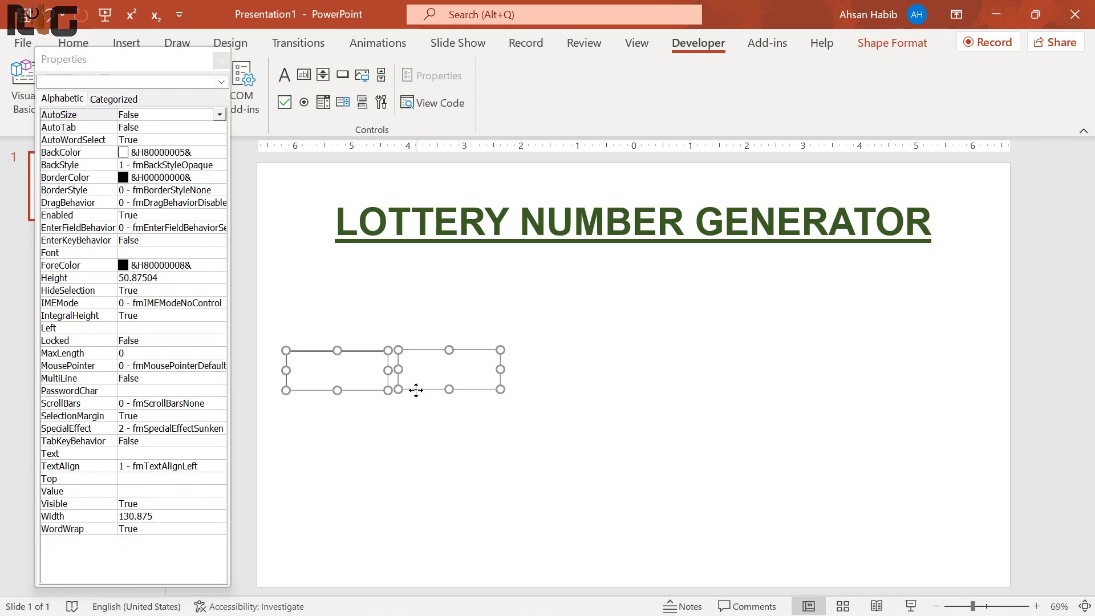
mouse_move(416, 390)
mouse_down()
mouse_move(650, 388)
mouse_move(636, 383)
mouse_up()
click(627, 421)
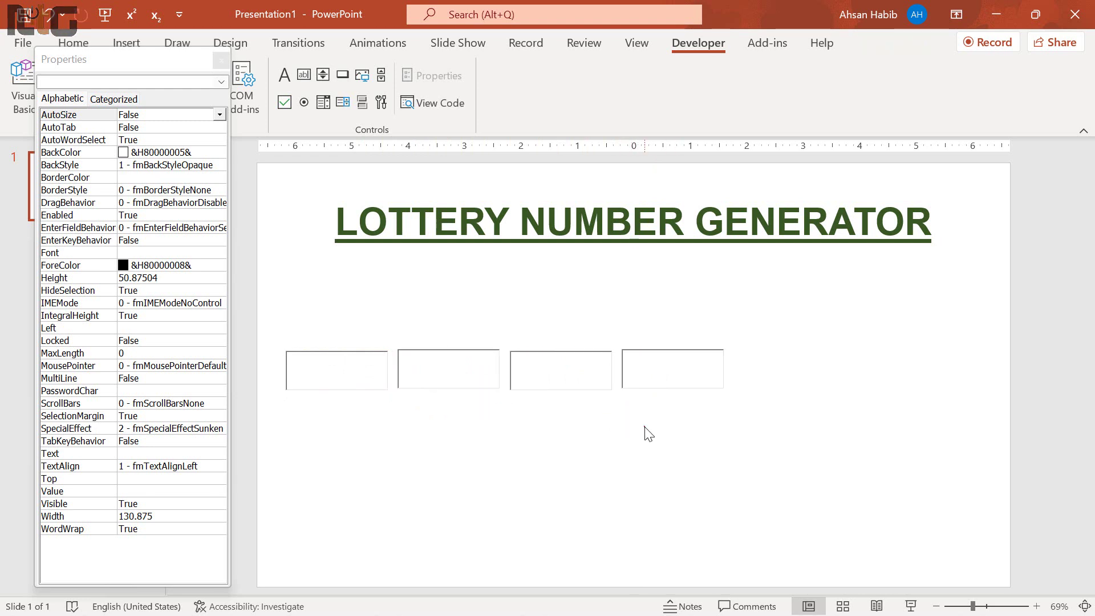
Step: Copy two more textboxes to the row's end for six, then start the slide show
click(581, 363)
shift+click(679, 380)
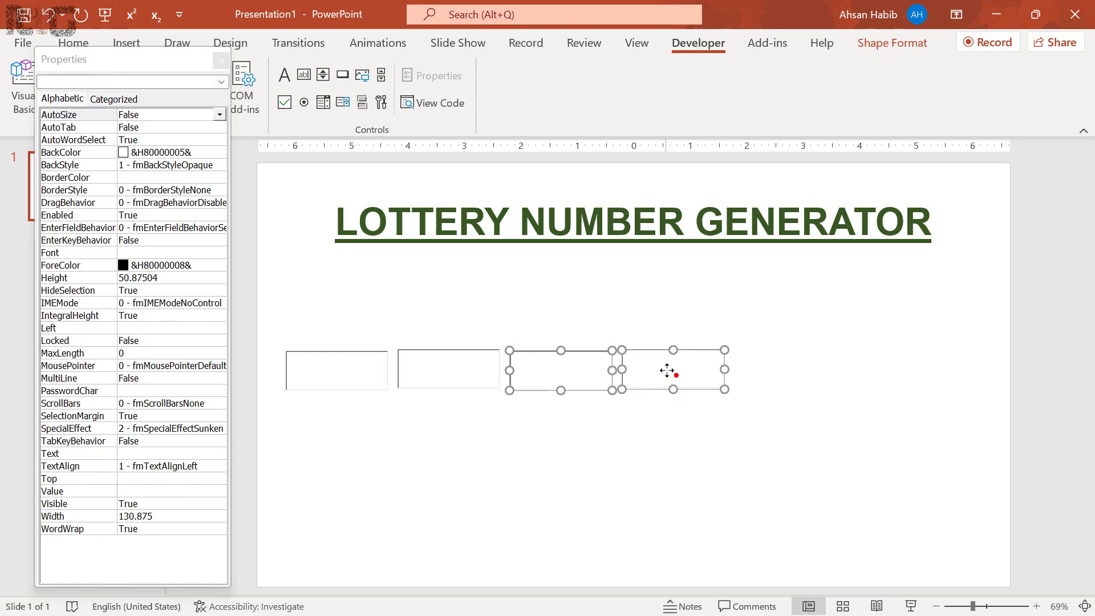
drag(649, 399, 871, 380)
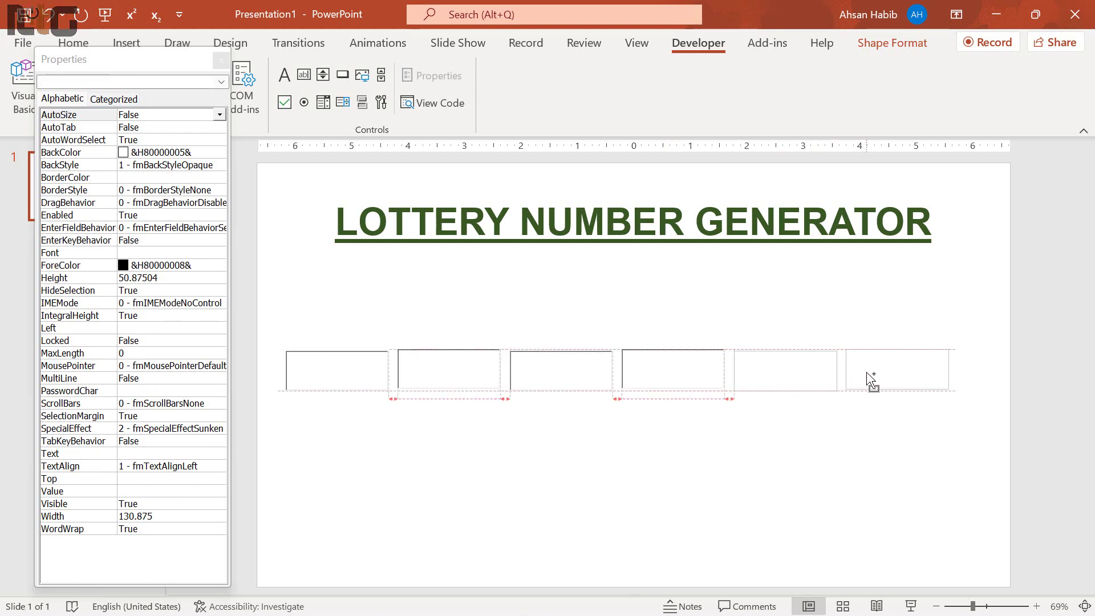
drag(871, 380, 870, 378)
click(744, 438)
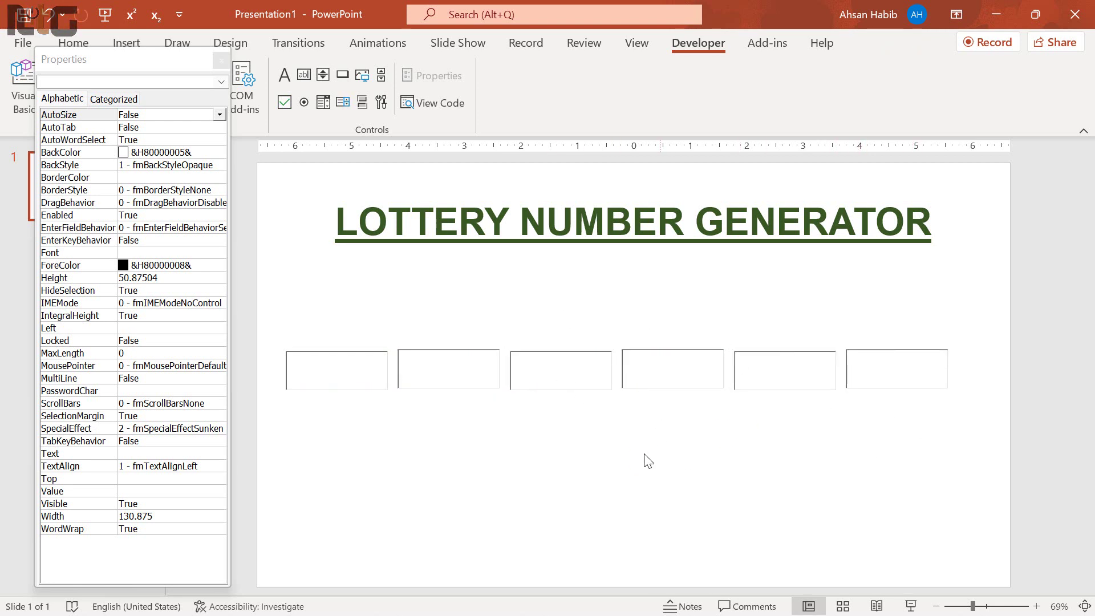
click(912, 606)
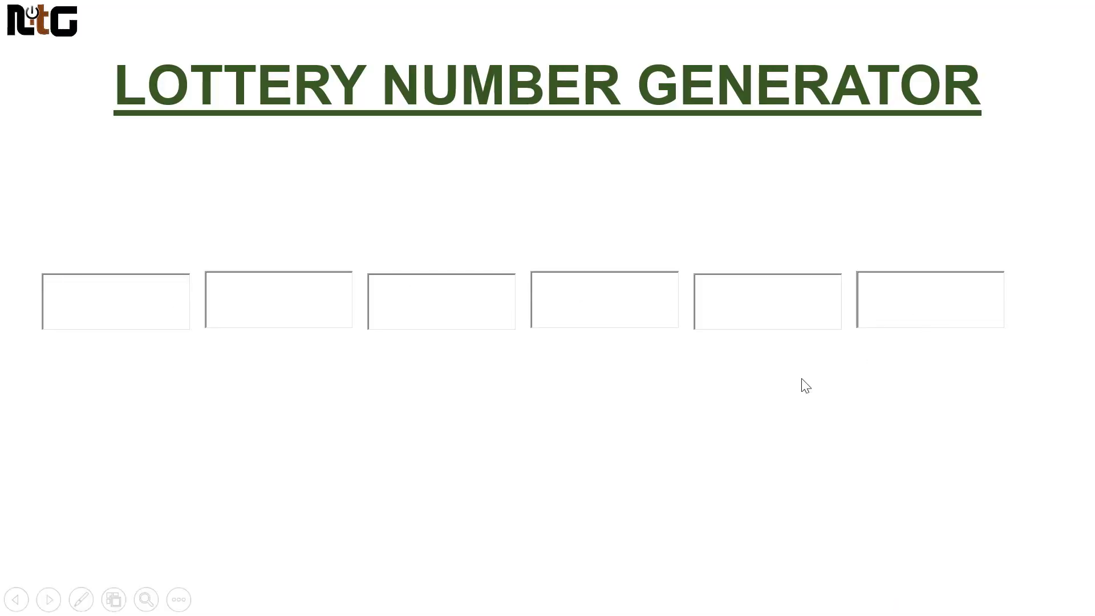
Step: Choose End Show from the slide show's right-click menu
right_click(555, 374)
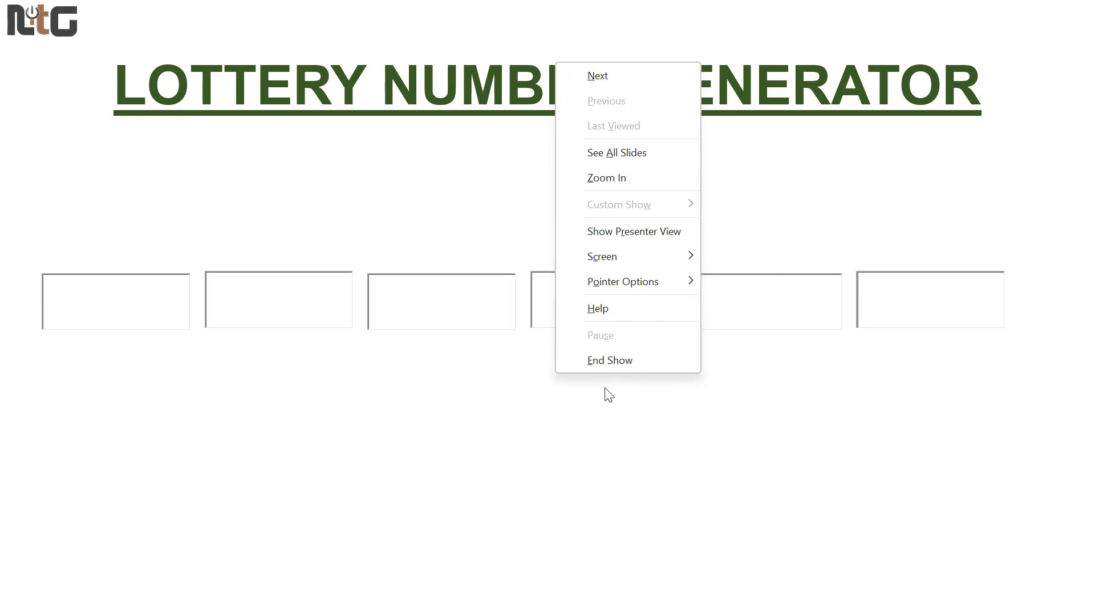
click(624, 365)
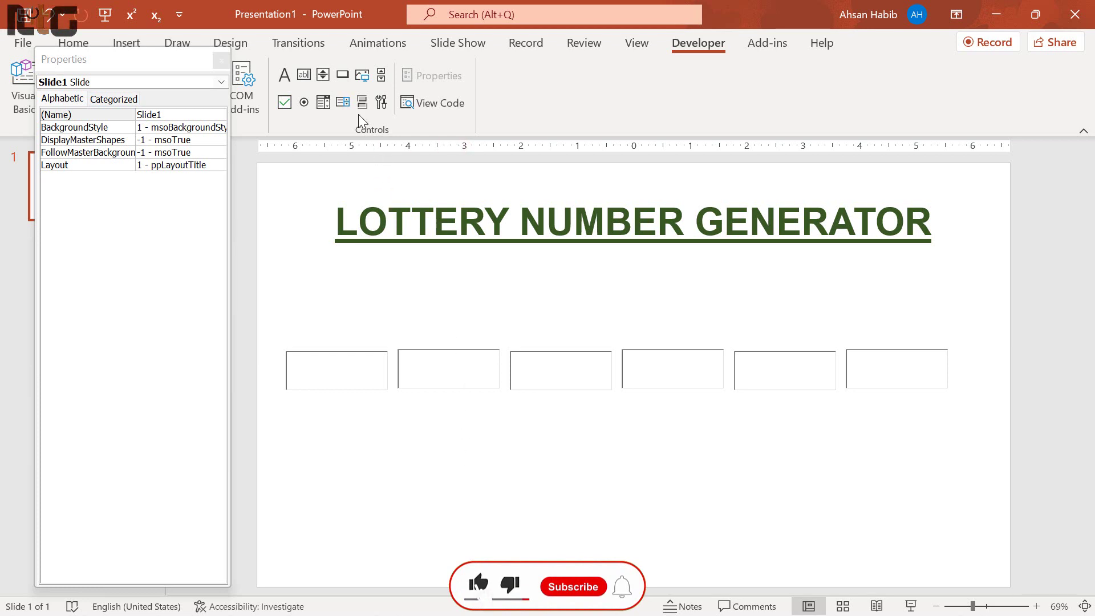
Step: Draw an ActiveX command button below the textboxes and name it cmdGenerate
click(343, 75)
mouse_move(438, 456)
mouse_down()
mouse_move(588, 504)
mouse_move(548, 502)
mouse_move(570, 497)
mouse_up()
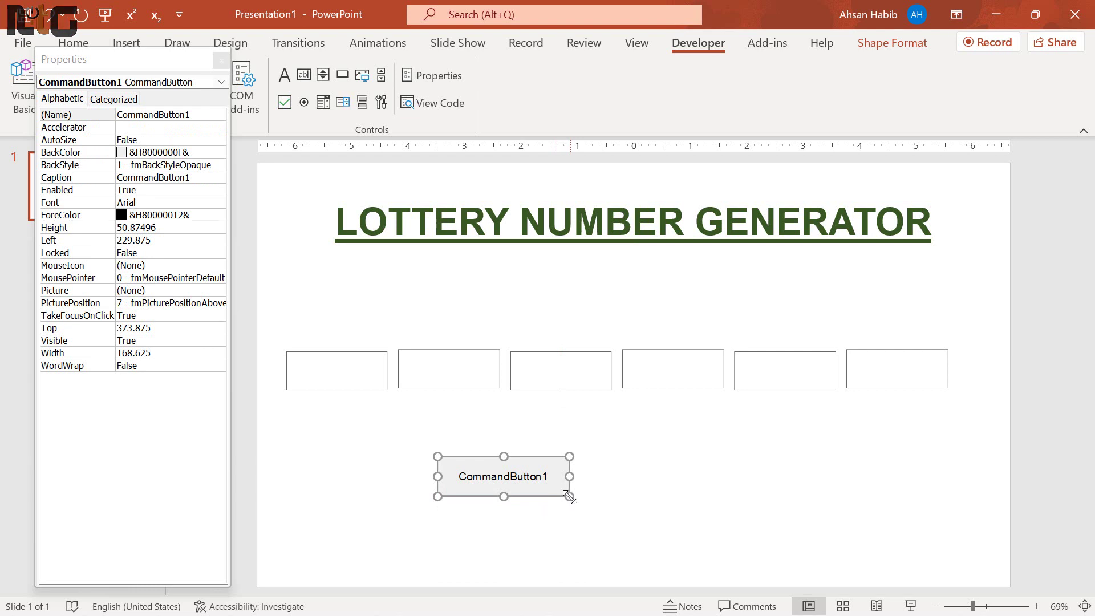
click(199, 113)
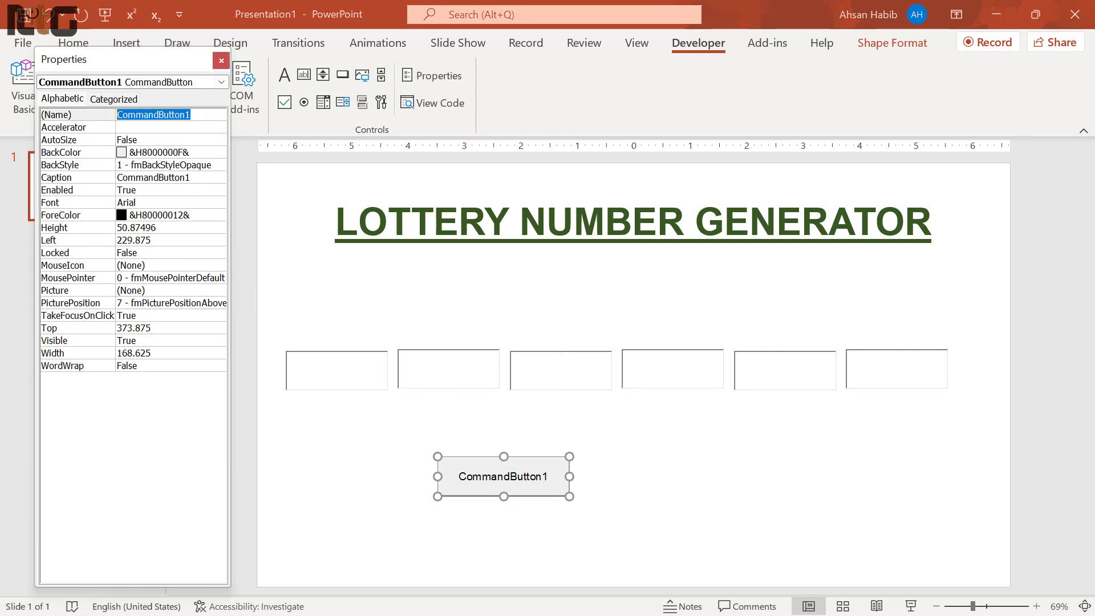
text(cmd)
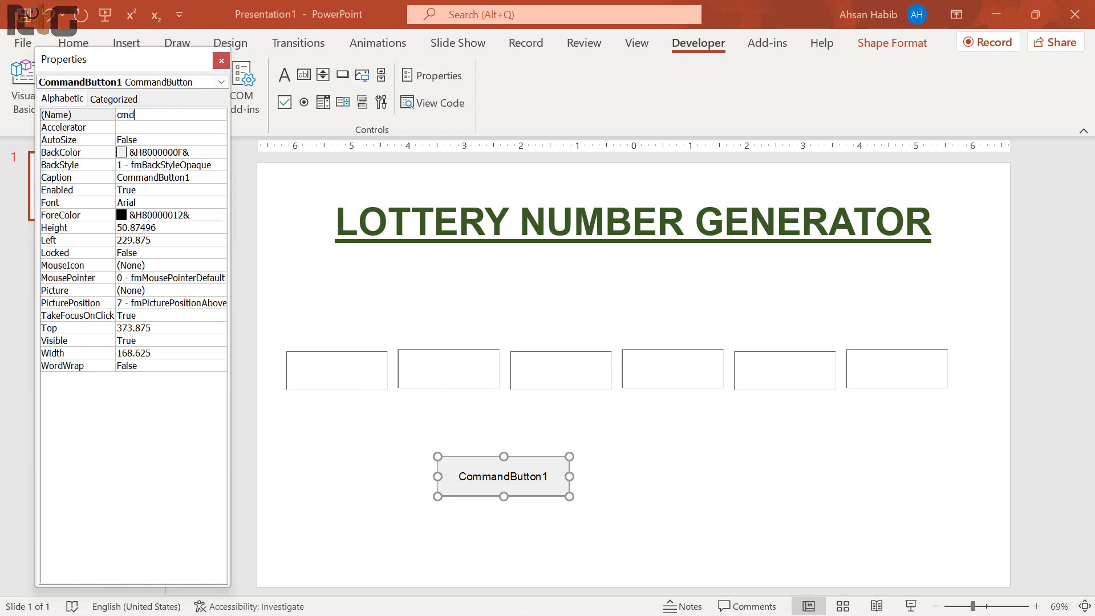
text(generate)
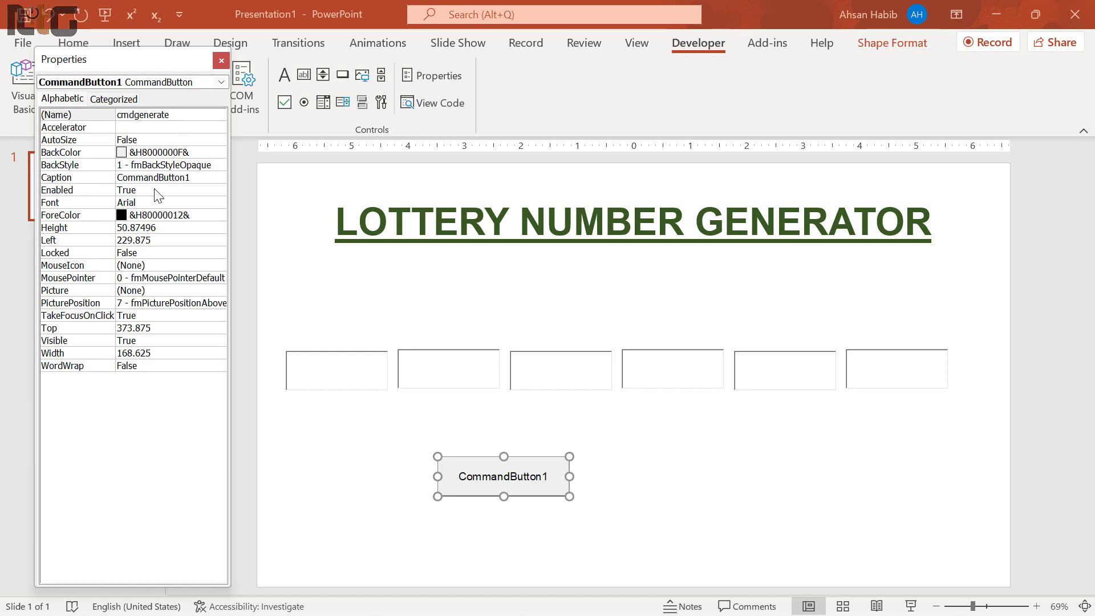
click(207, 177)
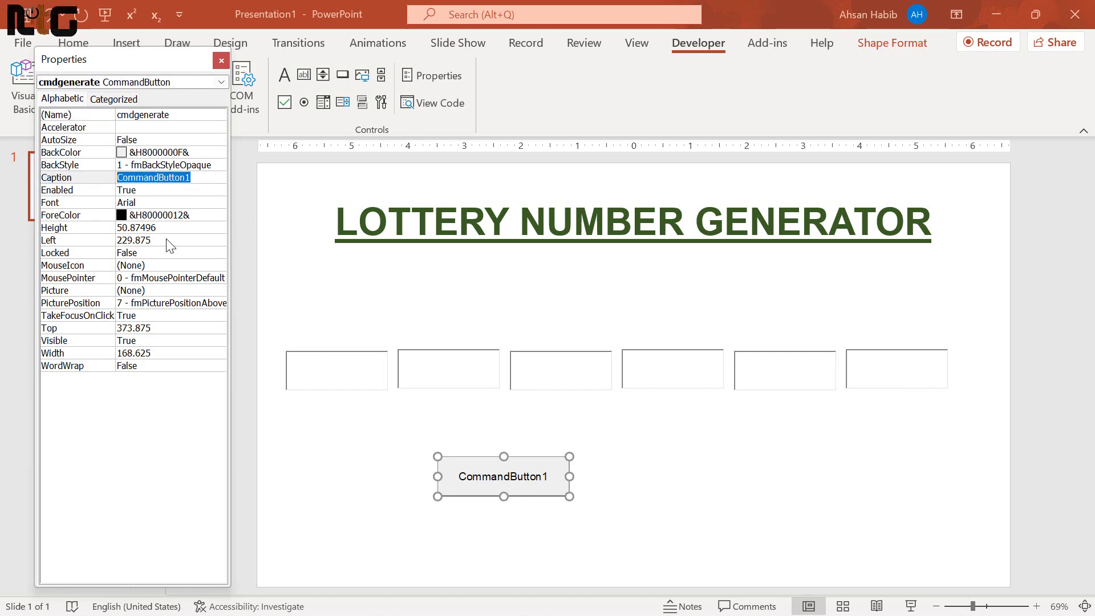
click(143, 115)
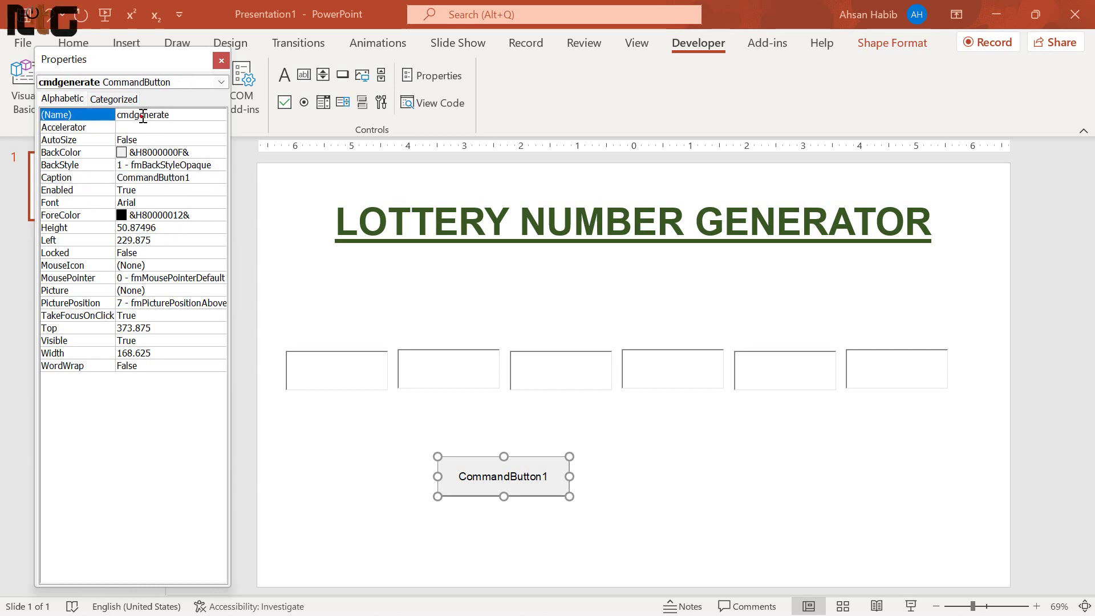
click(138, 115)
key(Delete)
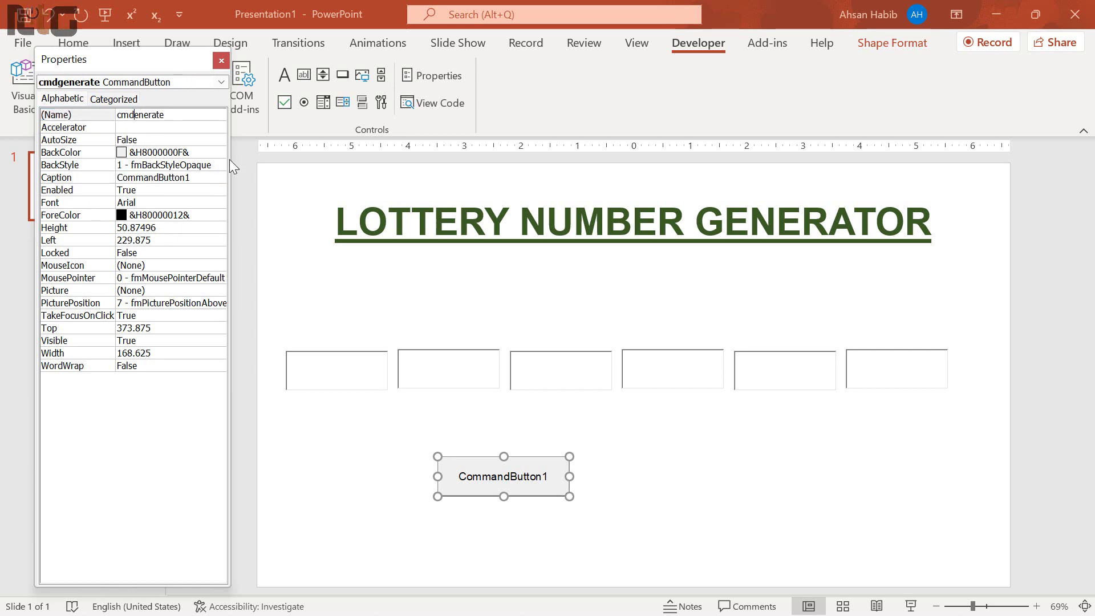
text(G)
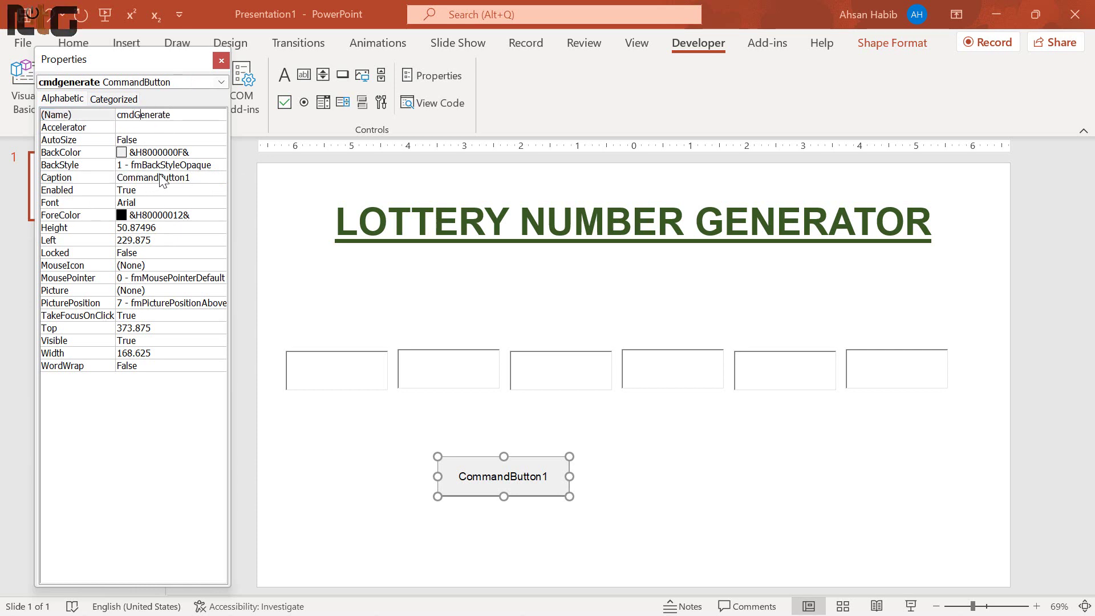
click(209, 178)
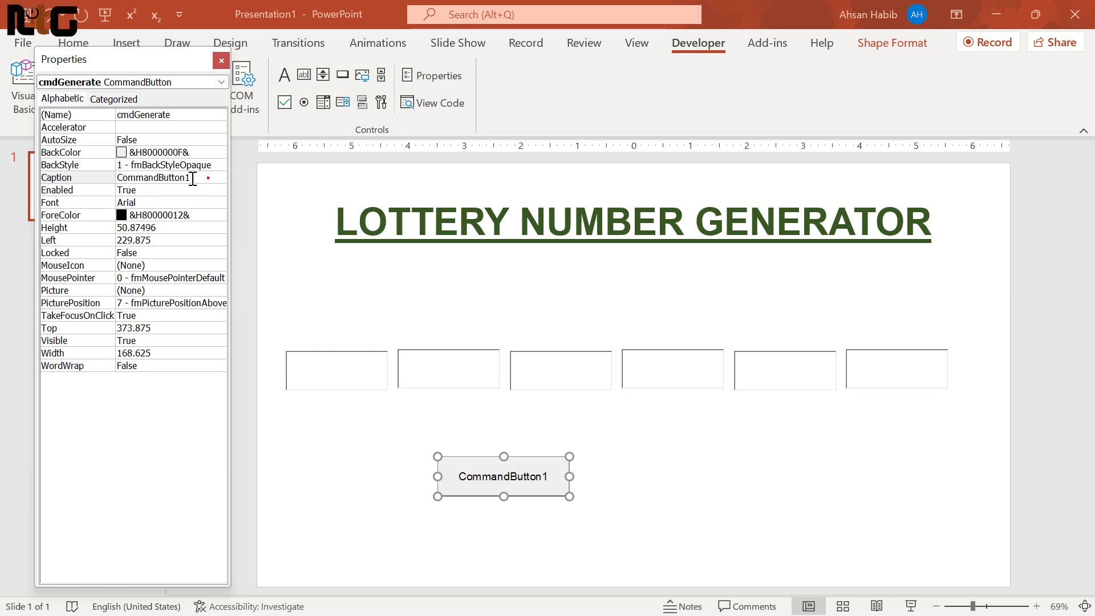
Step: Set the button's Caption to Generate
double_click(193, 178)
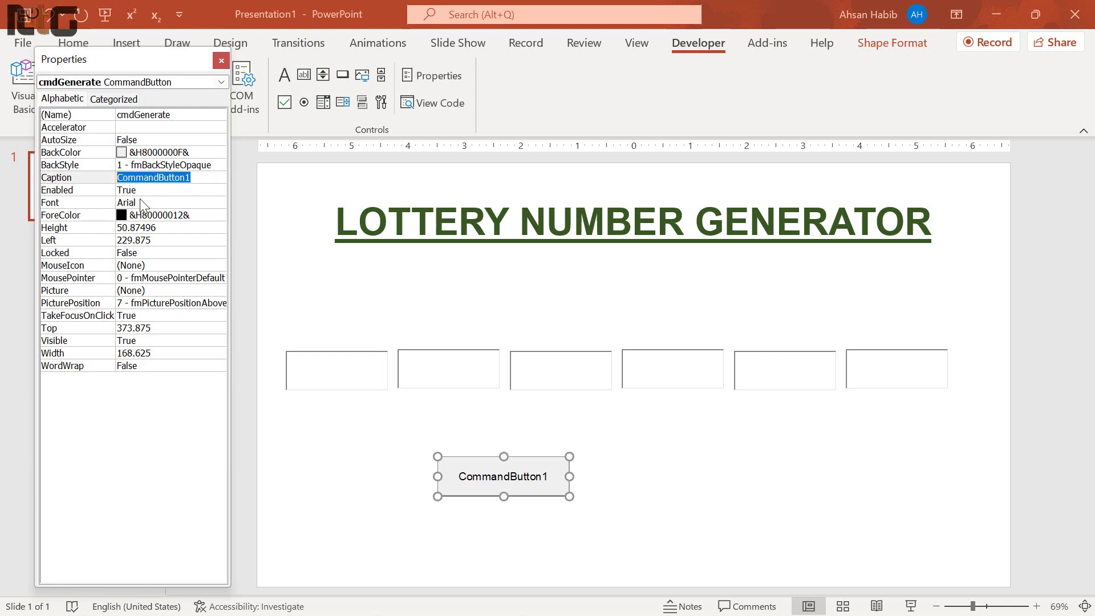
text(Generate)
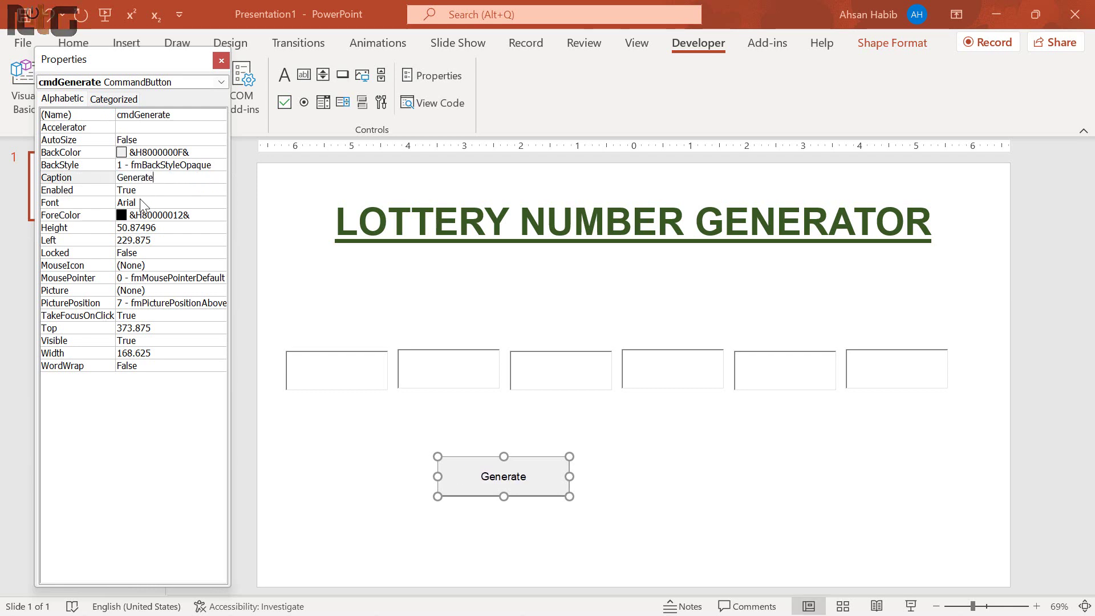
click(174, 203)
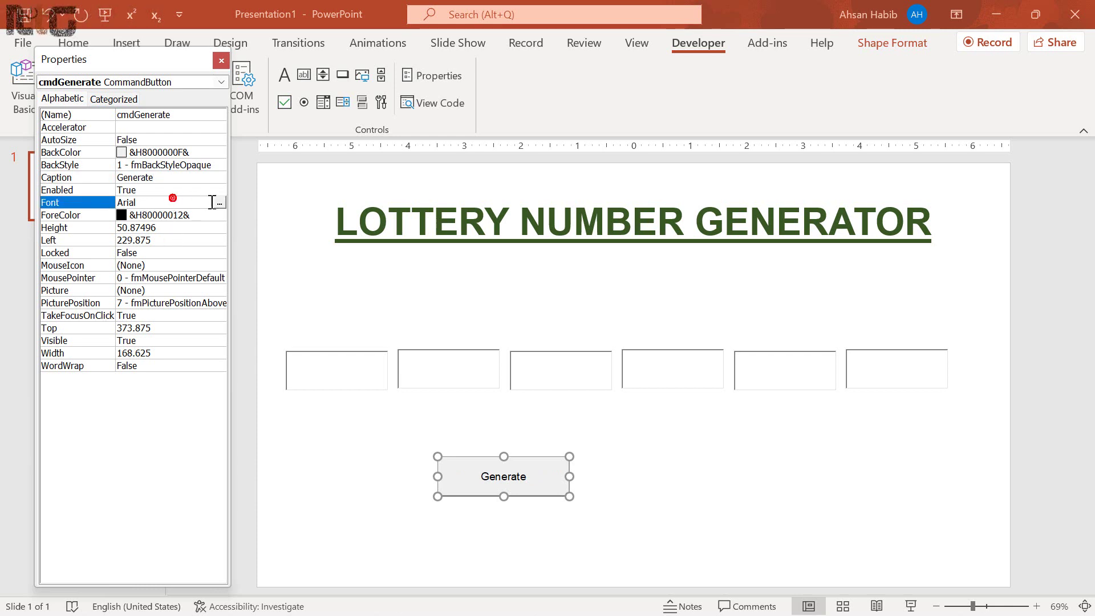
Step: Make the Generate caption font Bold, size 18
click(222, 203)
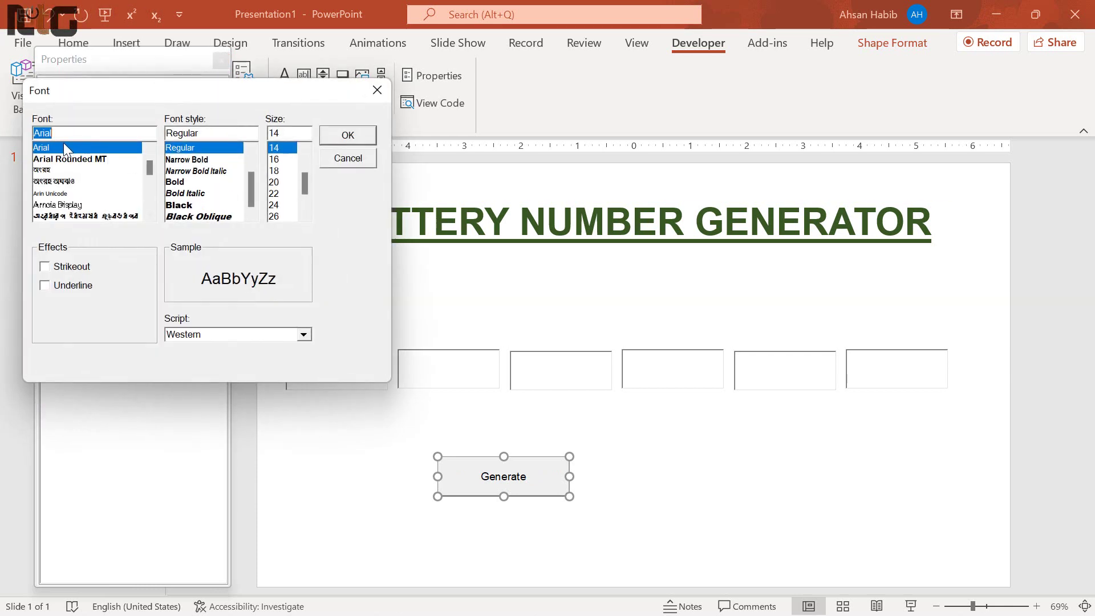
click(175, 181)
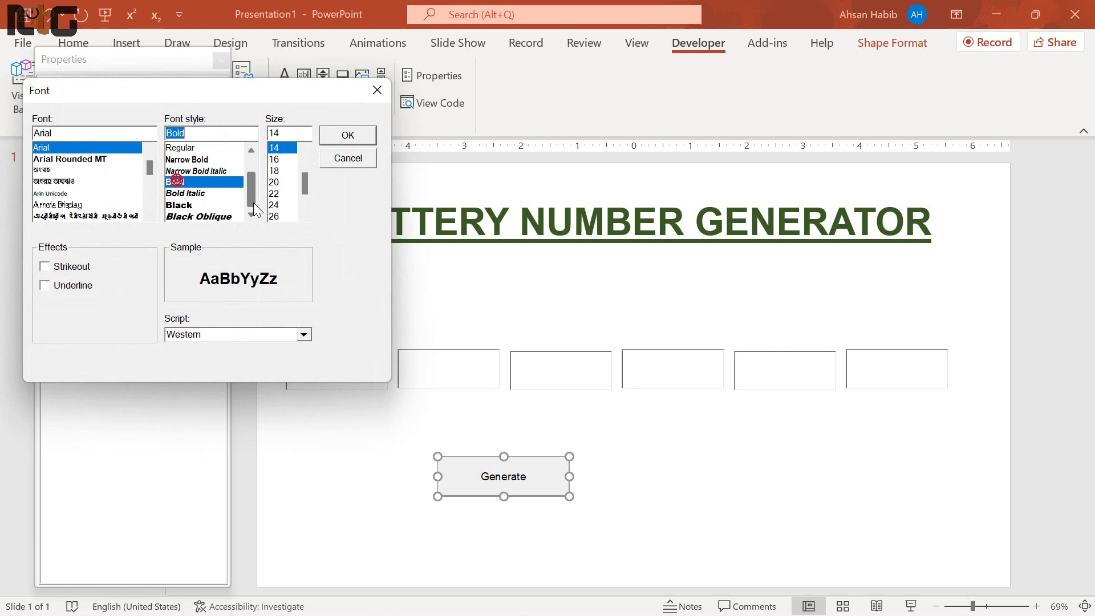
click(276, 170)
click(348, 135)
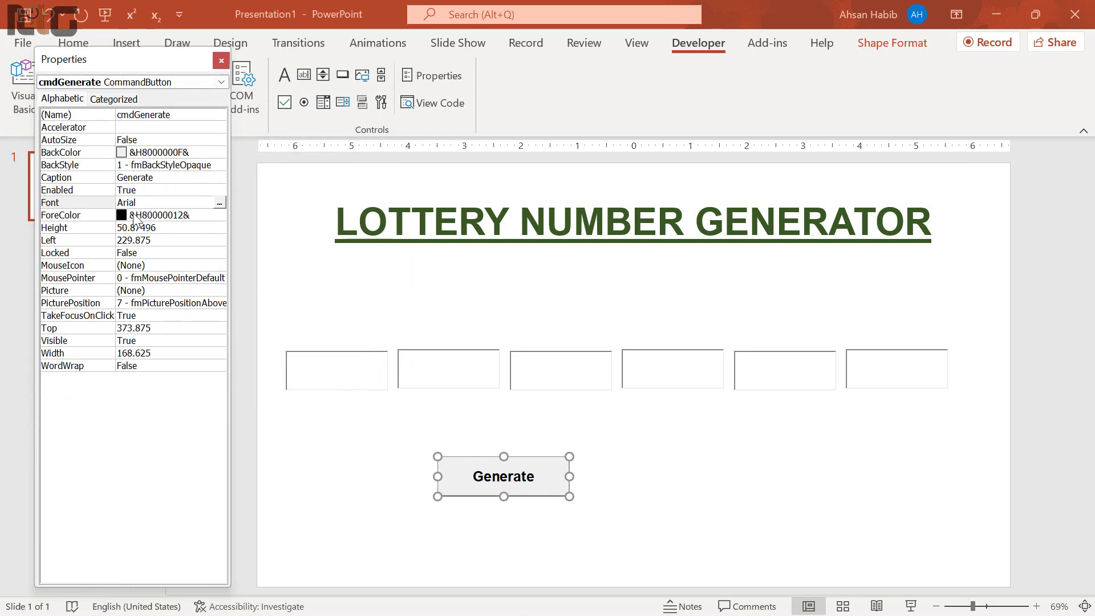
Step: Set the button's BackColor to black and ForeColor to white from the Palette
click(207, 215)
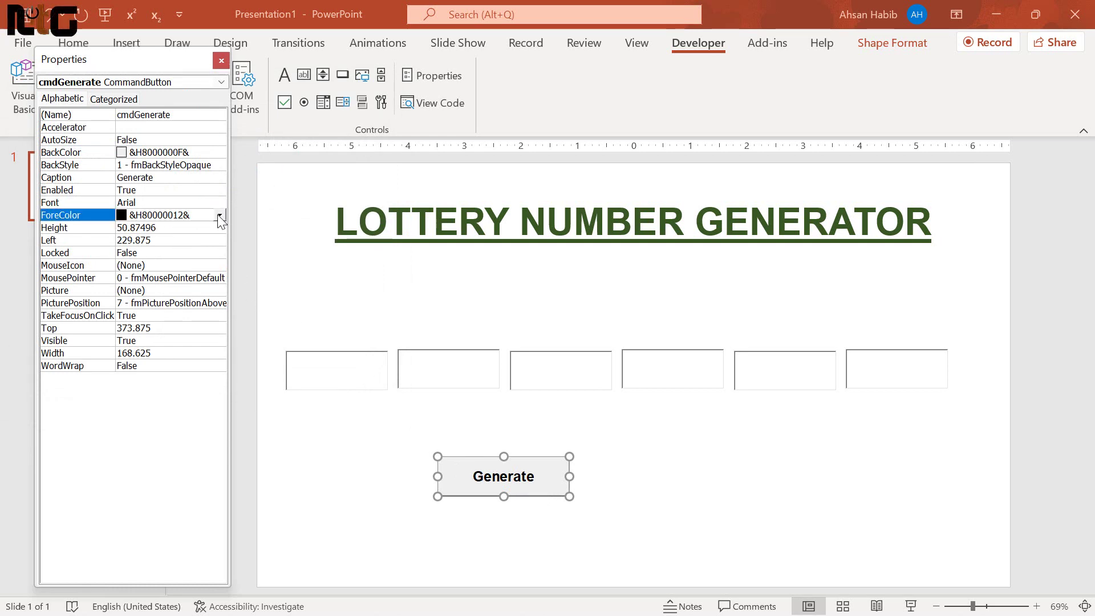
click(208, 152)
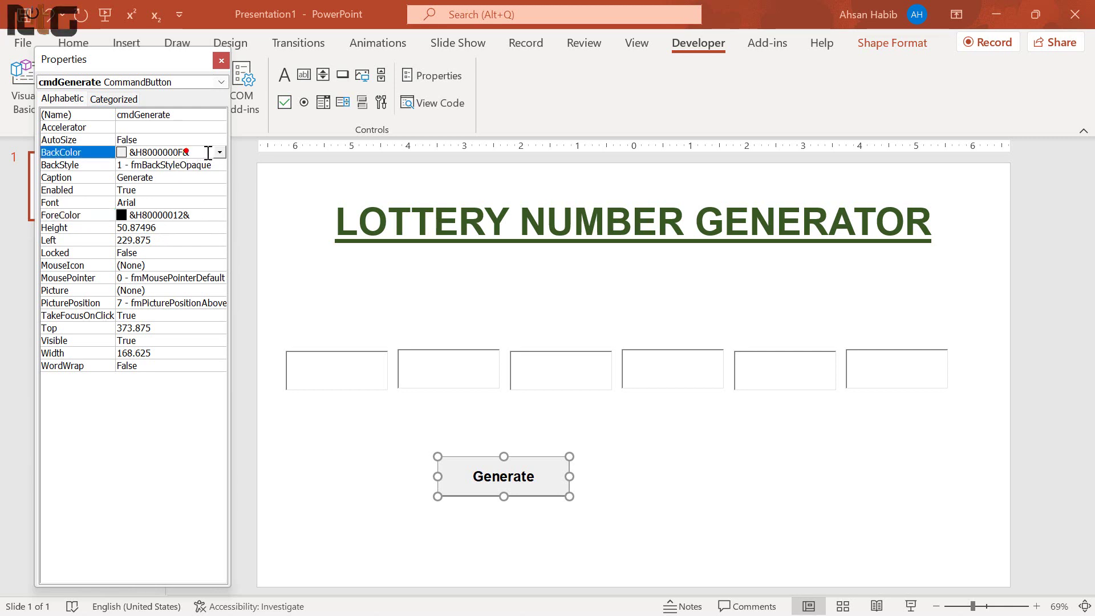
click(219, 152)
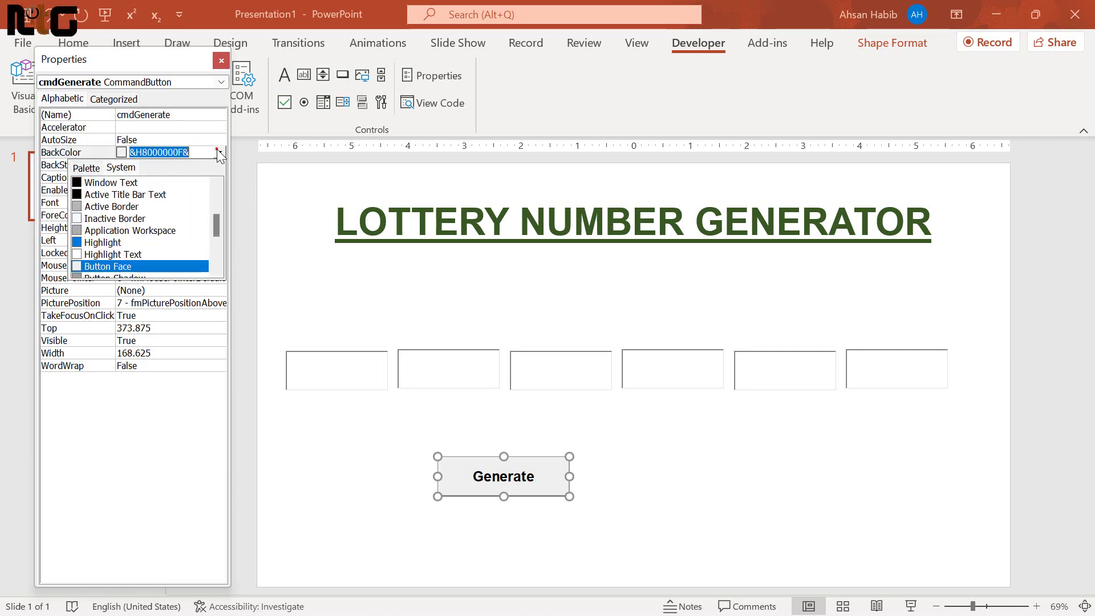
click(84, 168)
click(78, 245)
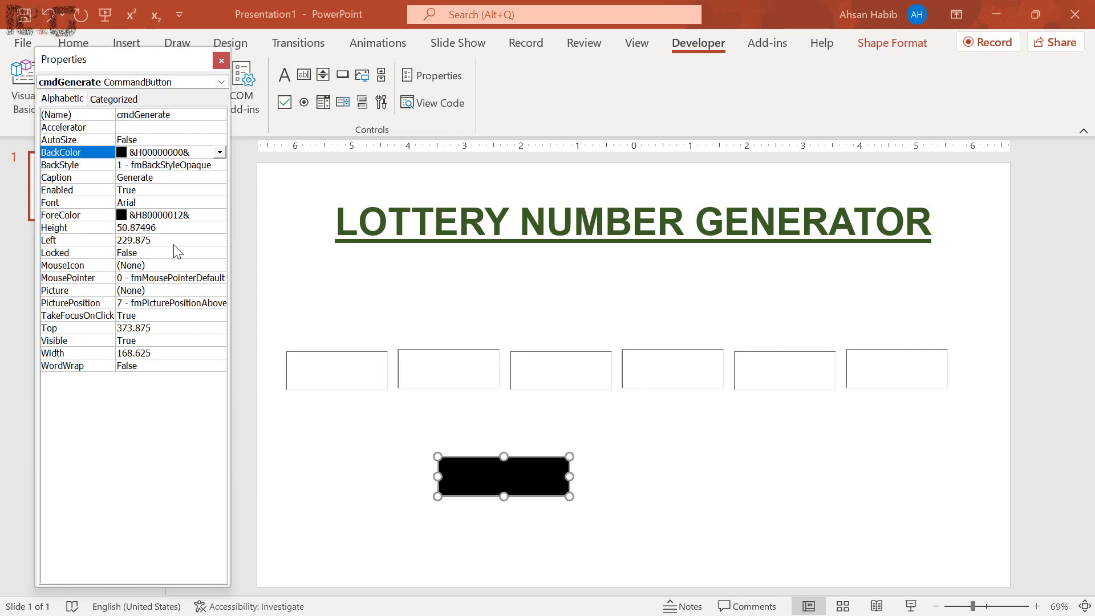
click(222, 215)
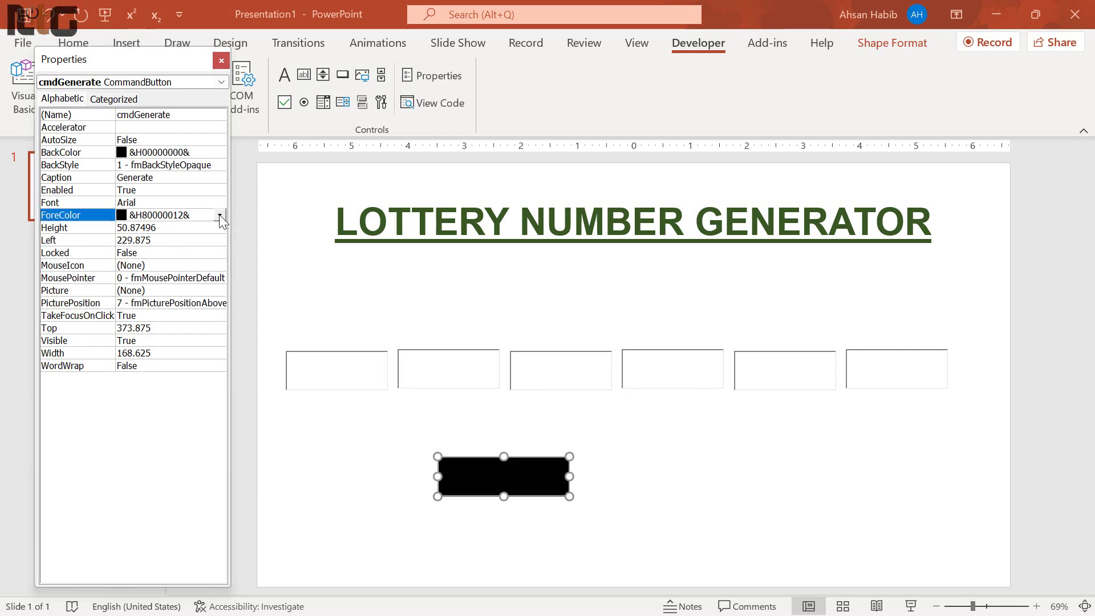
click(220, 215)
click(86, 230)
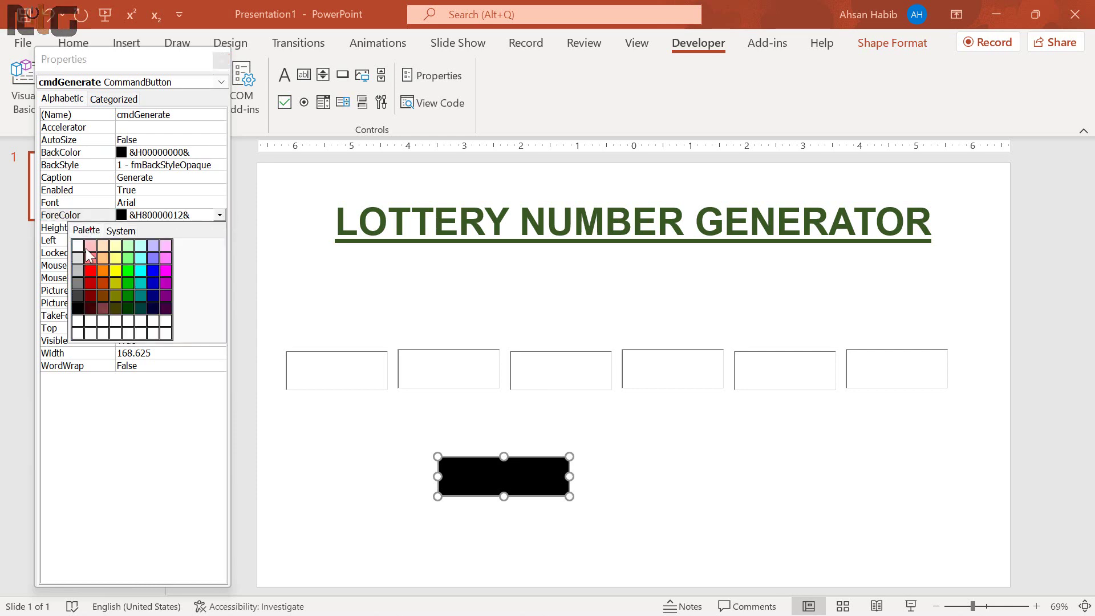
click(80, 246)
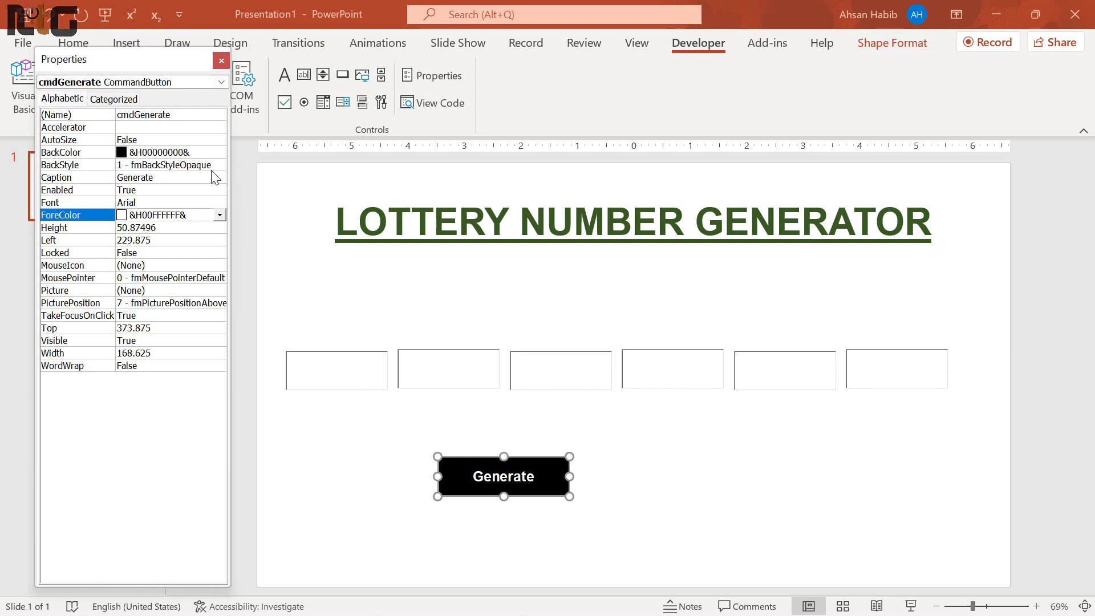
click(215, 165)
click(448, 474)
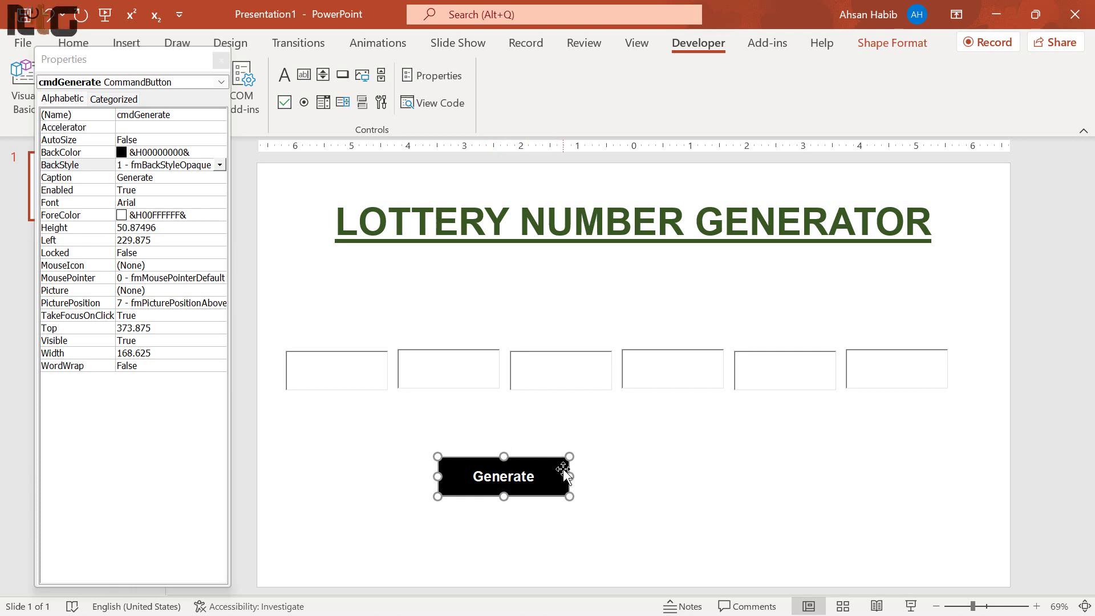
Step: Paste a copy of the Generate button beside the original
click(627, 443)
key(ctrl+v)
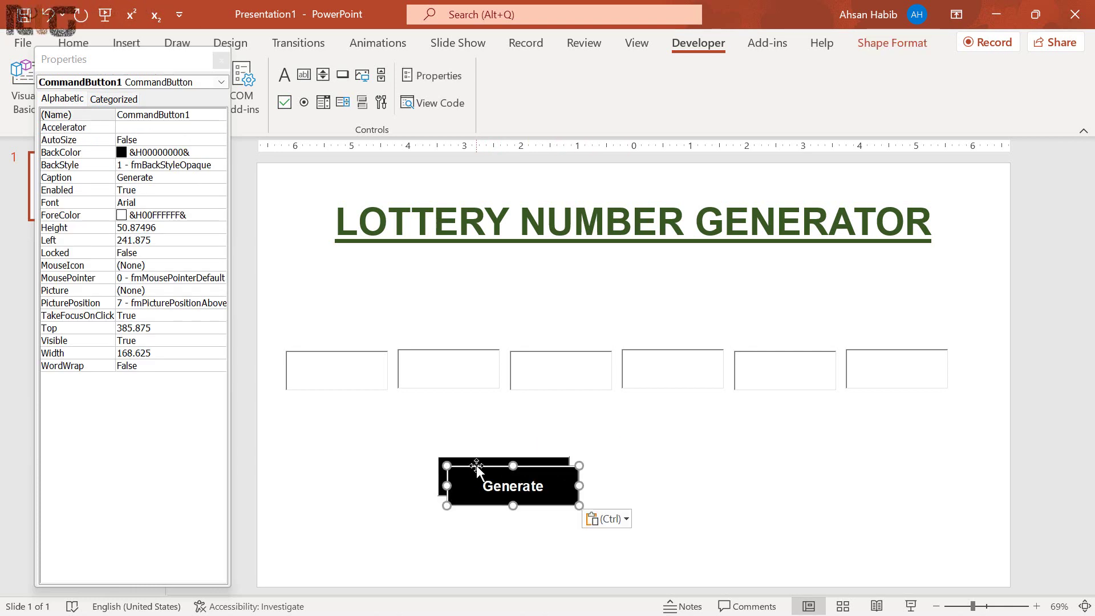
drag(477, 463, 608, 454)
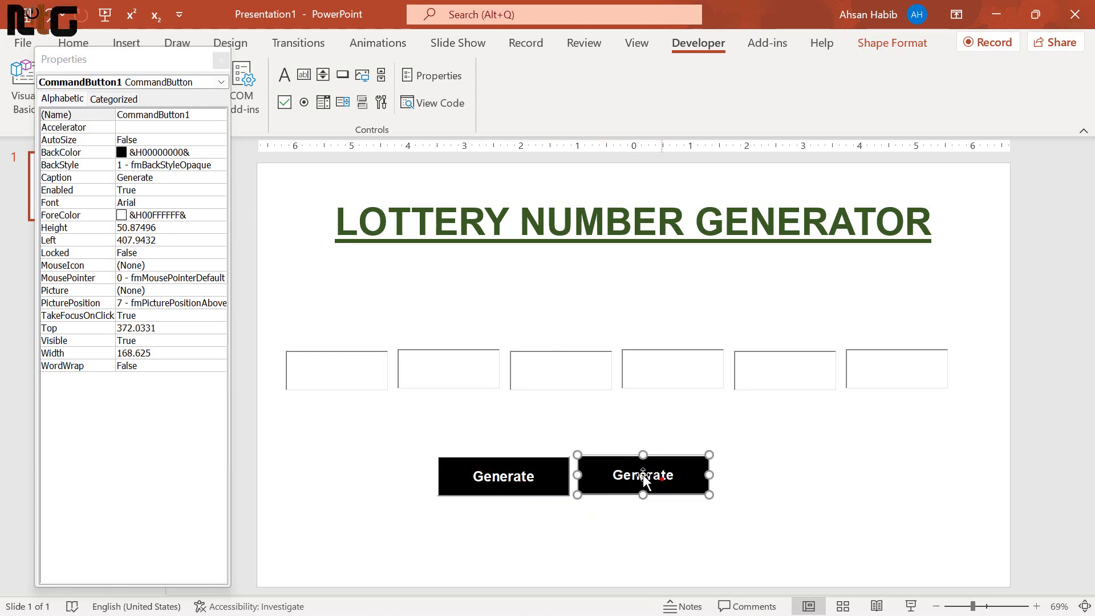
Step: Rename the copy cmdReset, caption it Reset, and nudge it into place
double_click(192, 115)
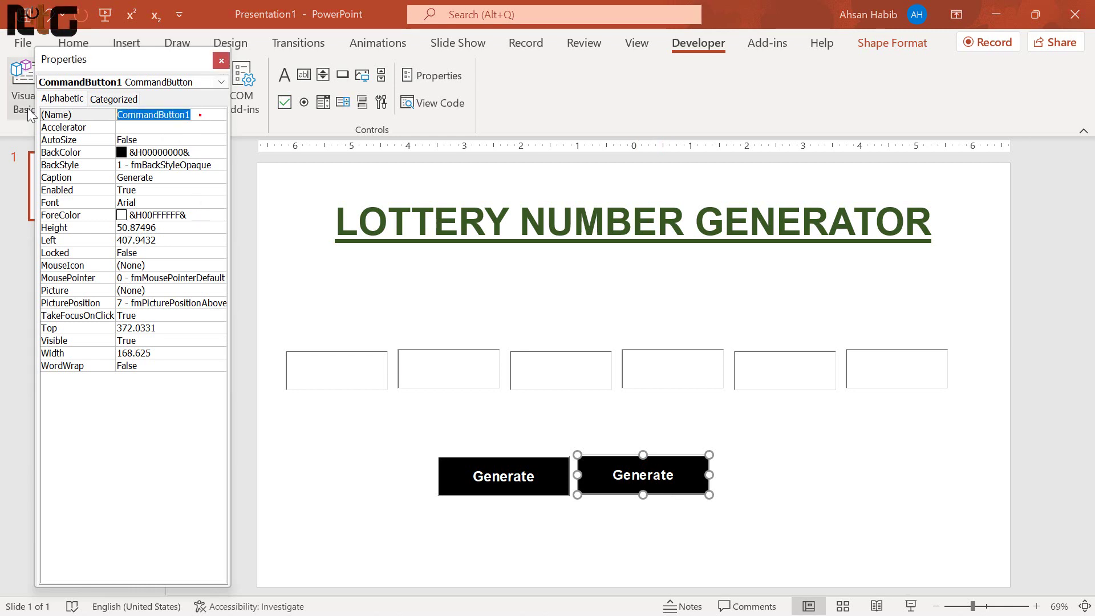
text(cmd)
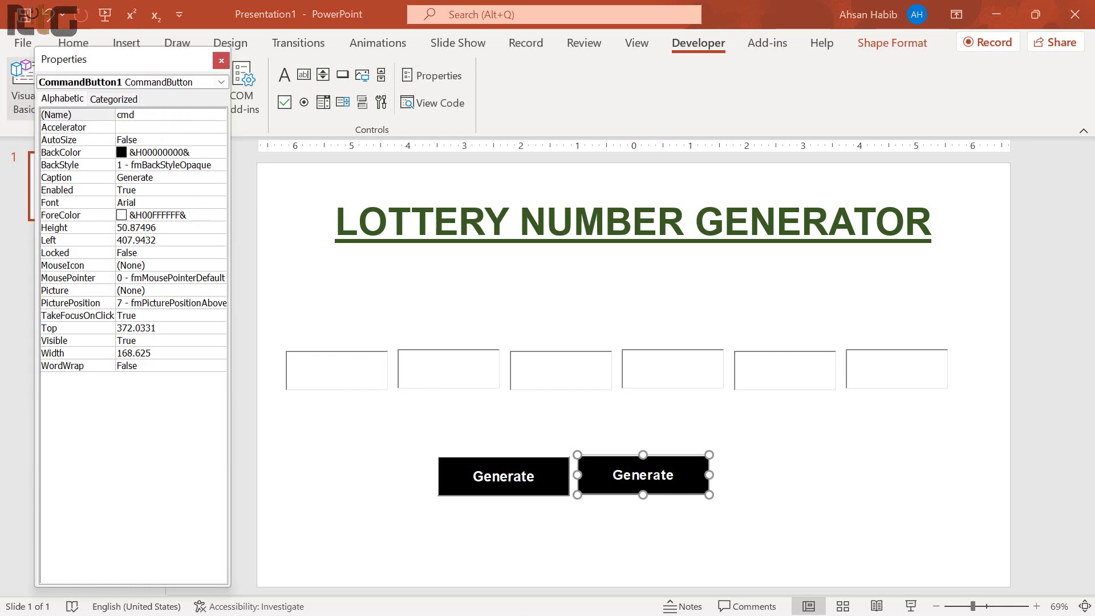
text(Reset)
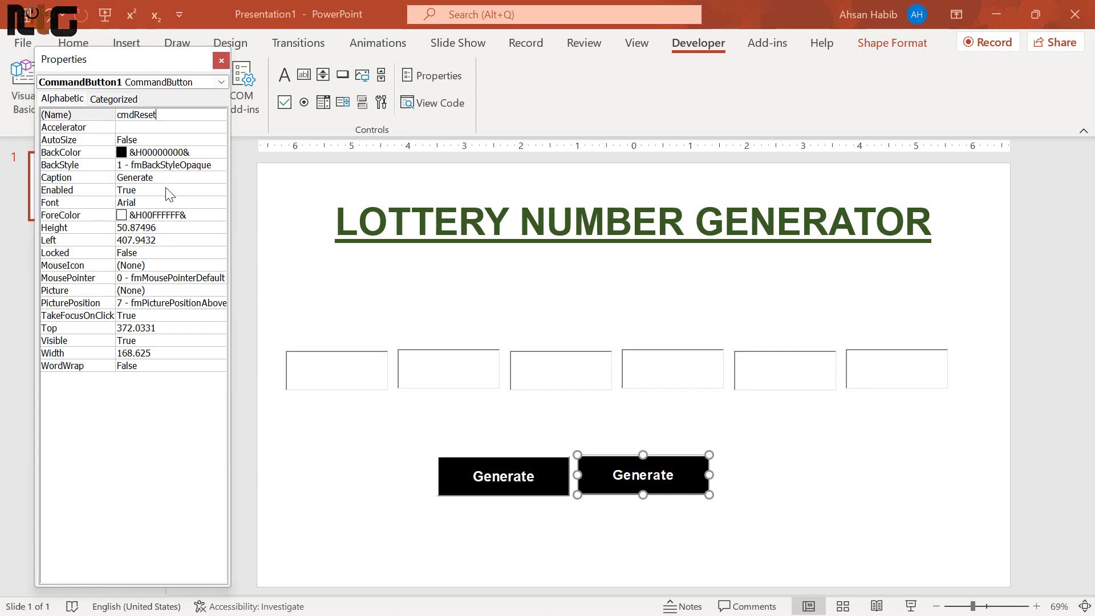
click(166, 176)
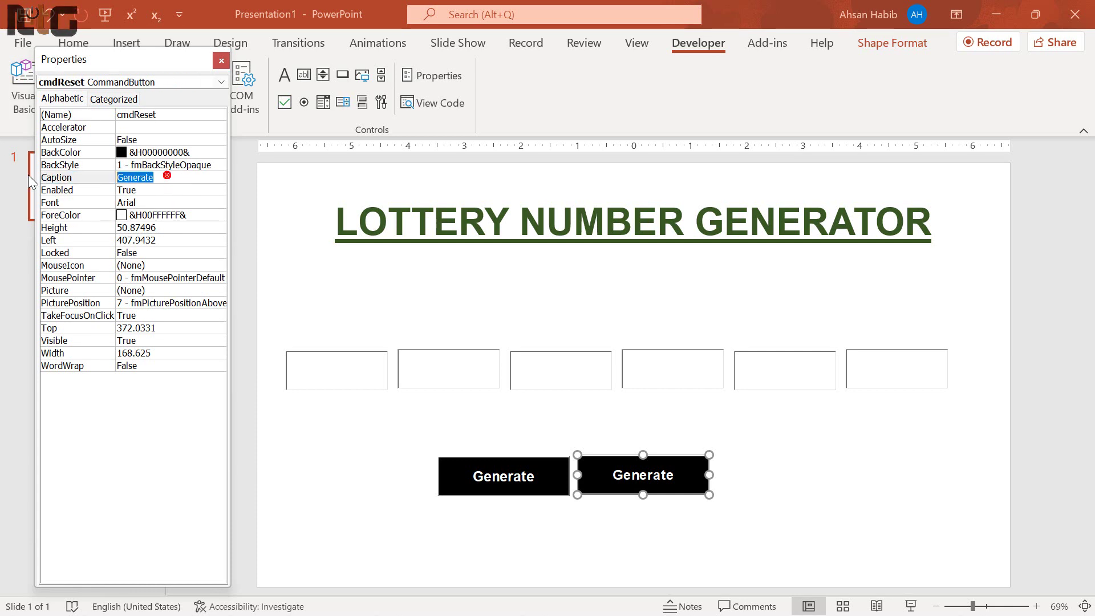
text(Reset)
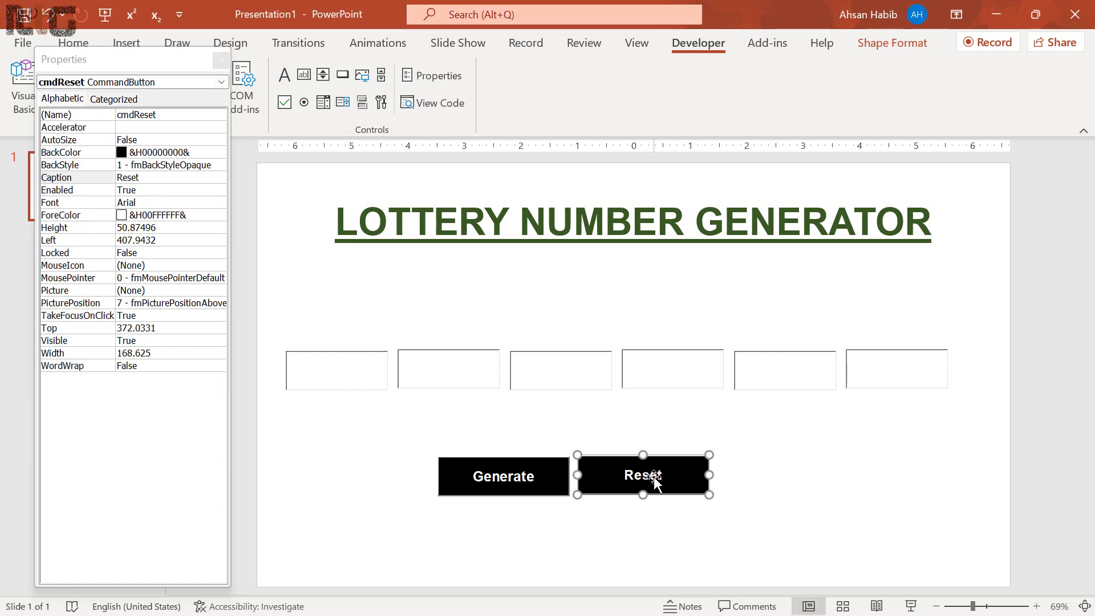
drag(662, 481, 671, 465)
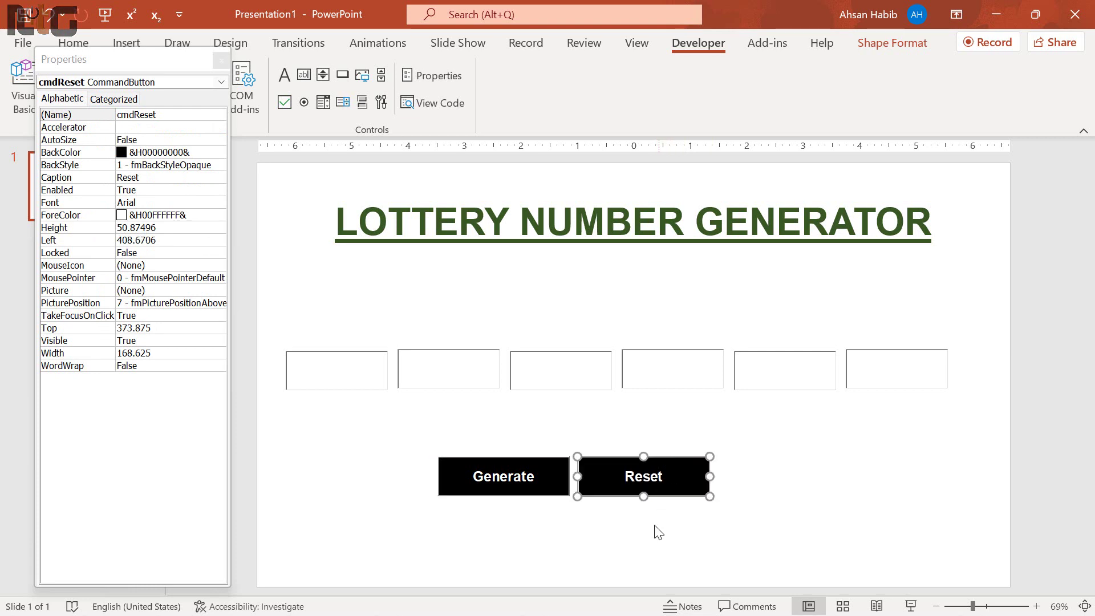
click(652, 545)
click(655, 484)
Step: Paste a copy of Reset to its right, named cmdExit with caption Exit
click(684, 512)
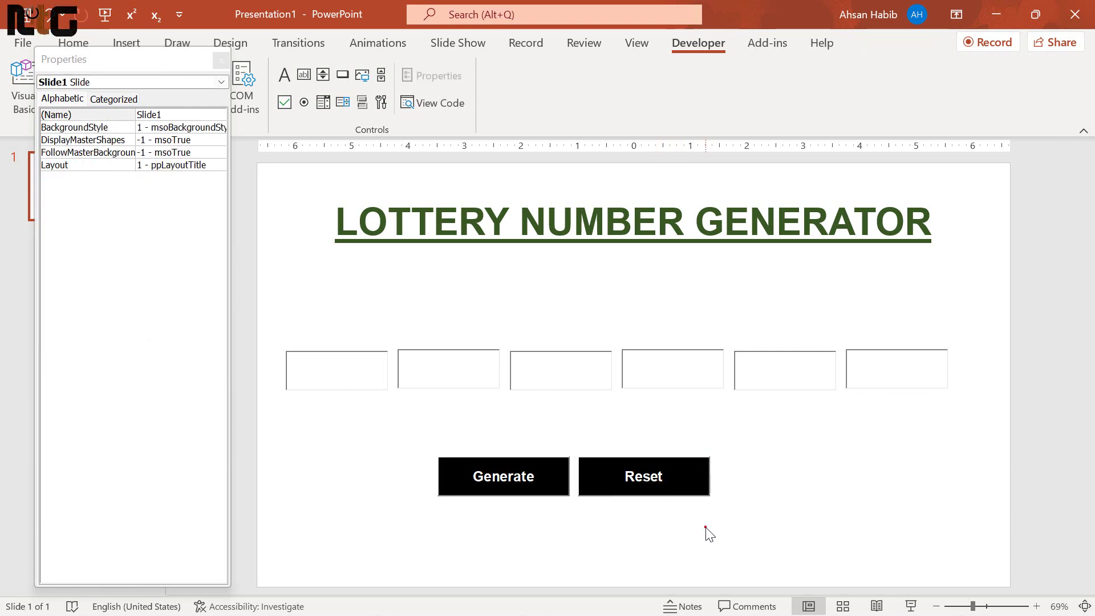
key(ctrl+v)
drag(683, 468, 793, 473)
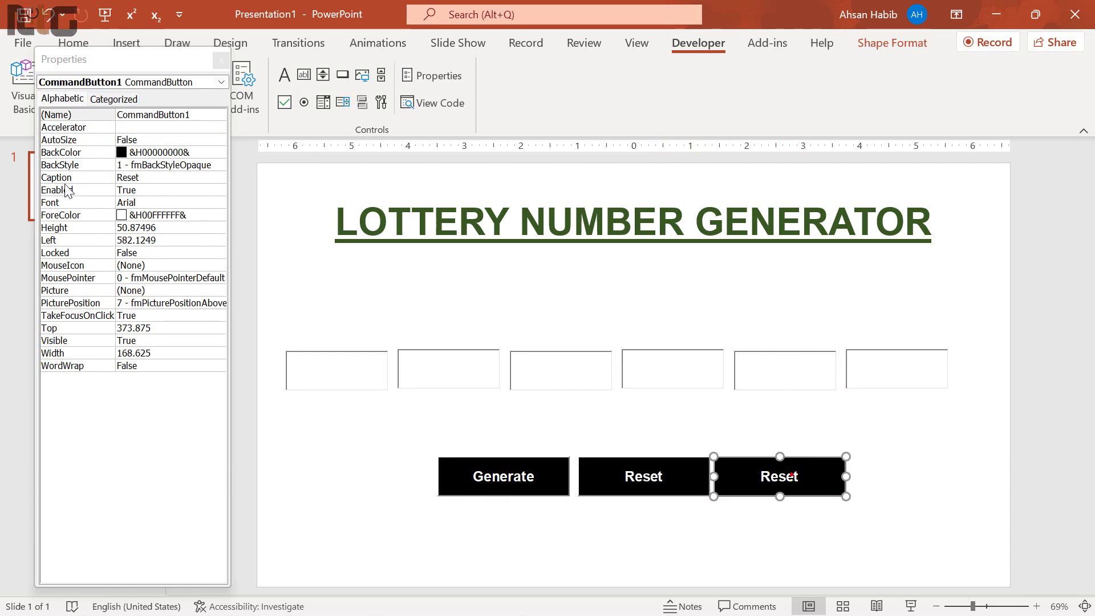
double_click(203, 116)
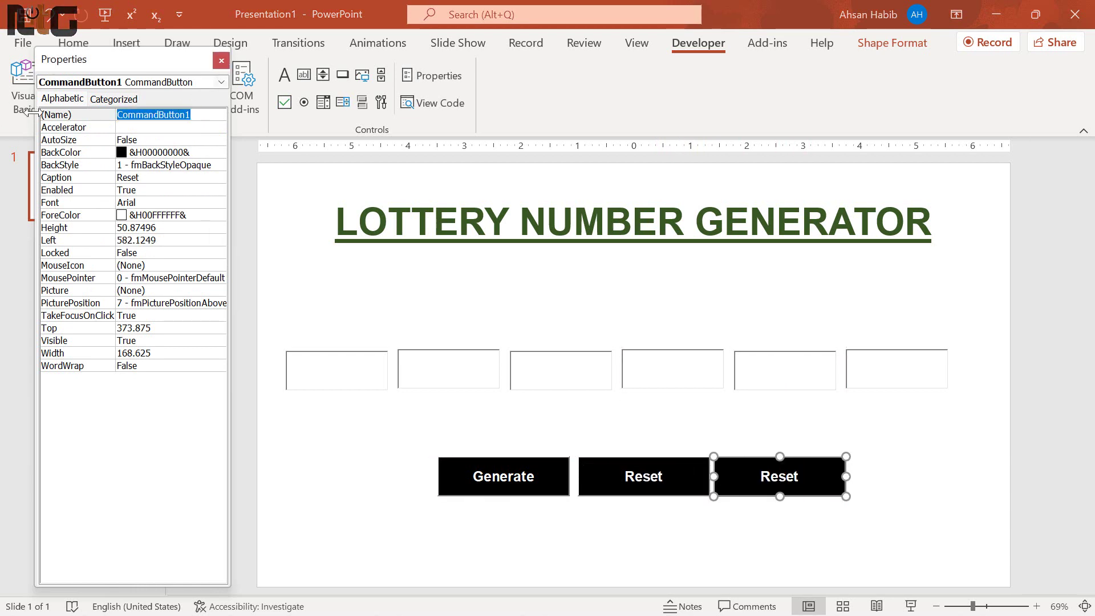
text(cmdExi)
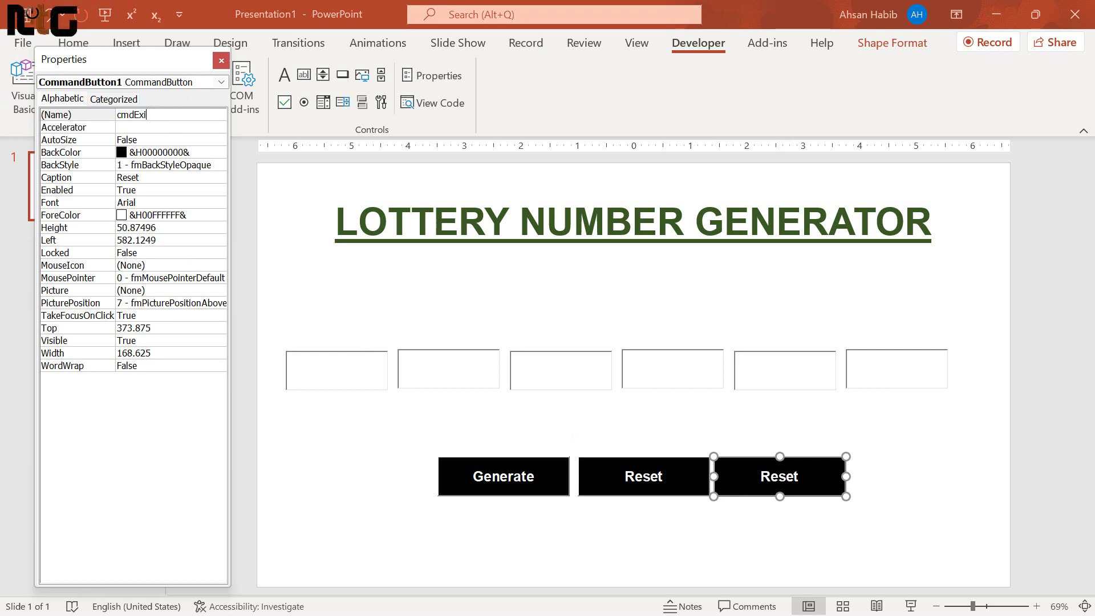
text(t)
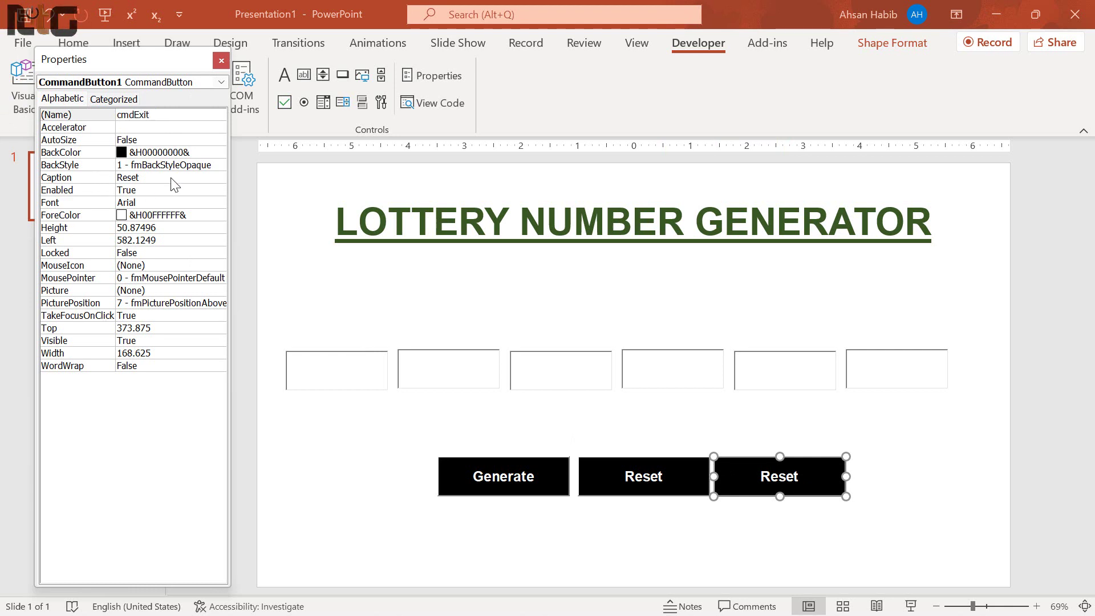
double_click(171, 178)
text(E)
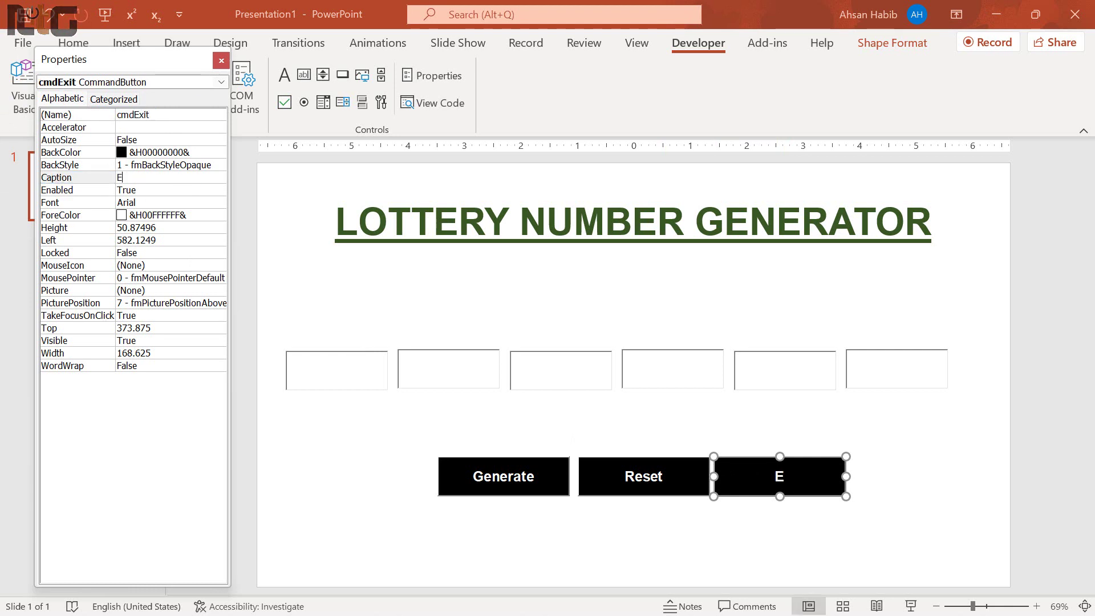
text(xit)
shift+click(503, 476)
Step: Shift the Generate, Reset and Exit buttons slightly left to centre the row
shift+click(671, 477)
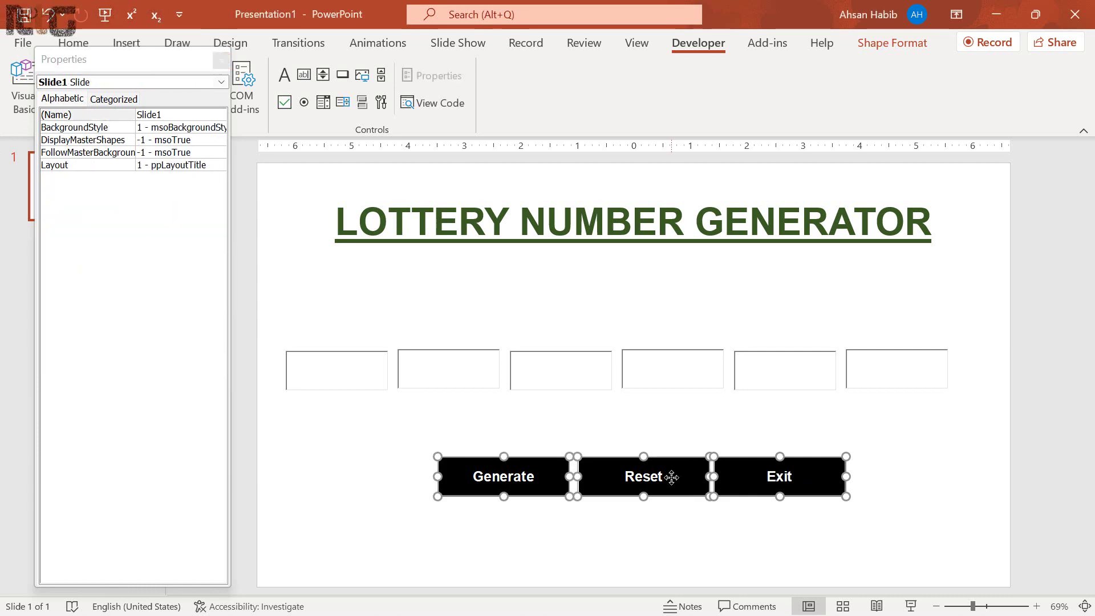
drag(671, 477, 655, 472)
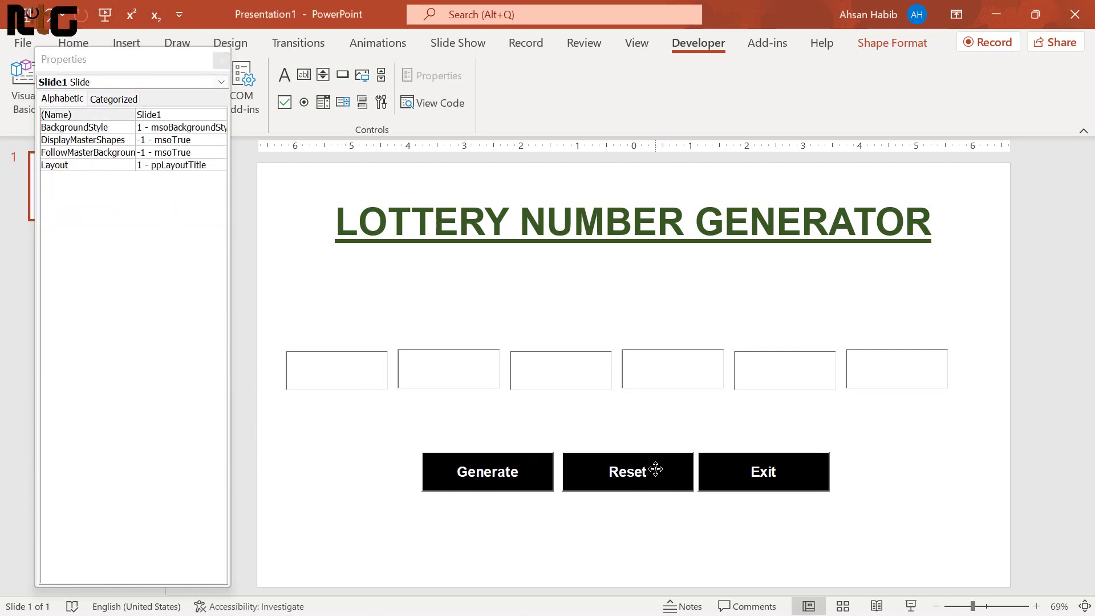
click(723, 549)
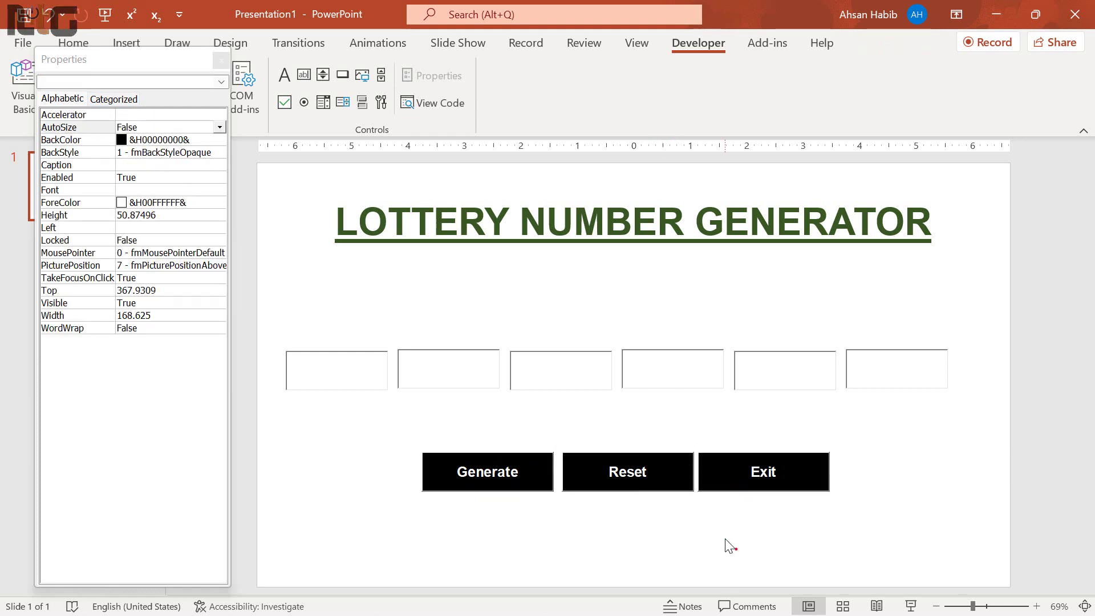
Step: Add a bottom-left text box reading 'Lottery Number Generate By' plus the author's name
click(221, 61)
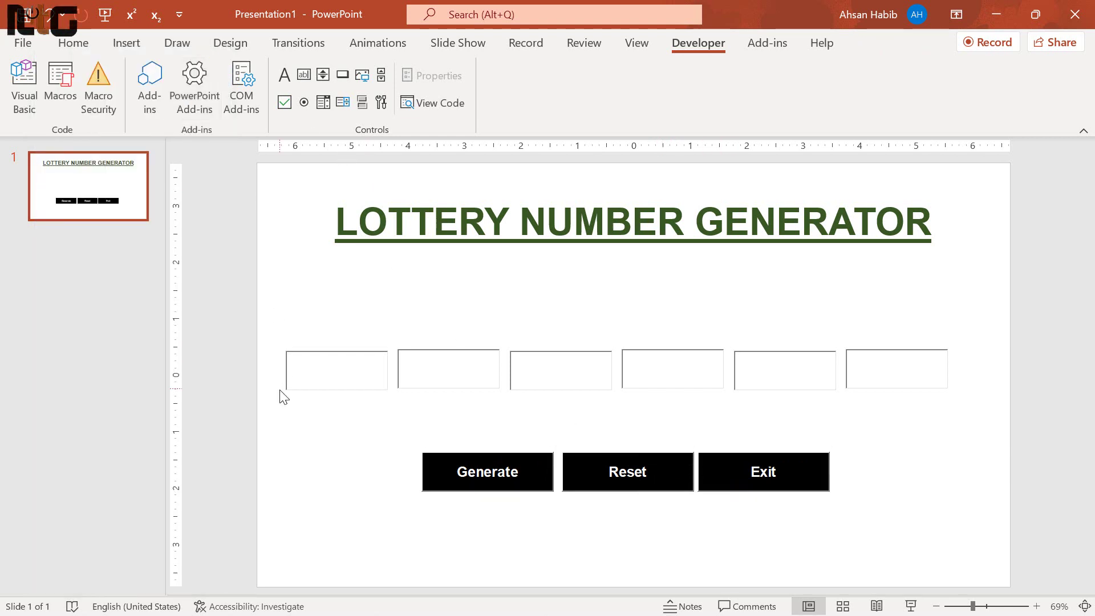
click(71, 43)
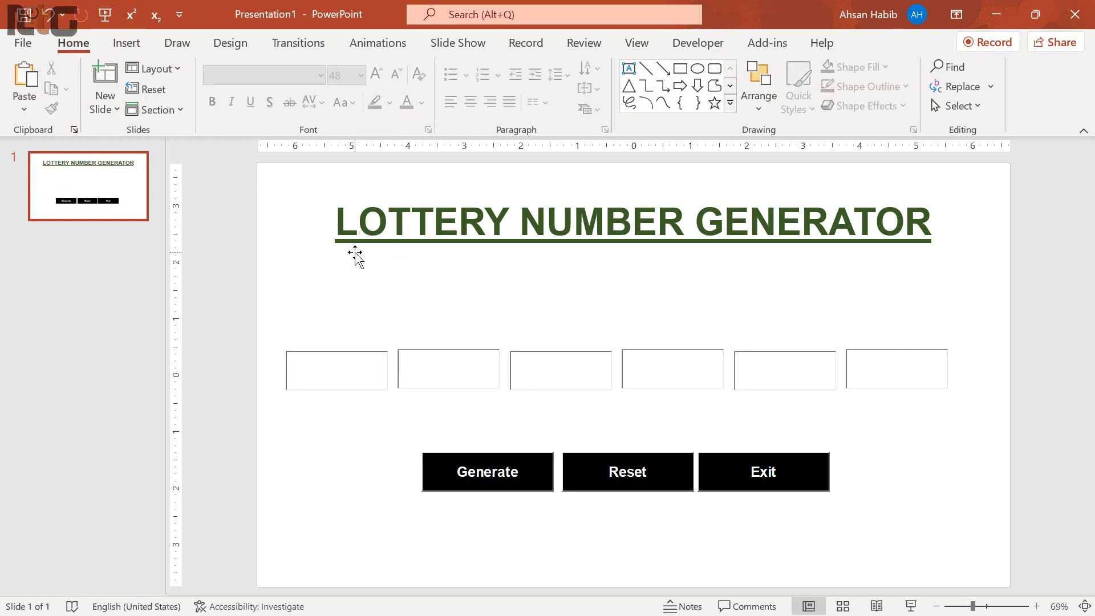
click(631, 72)
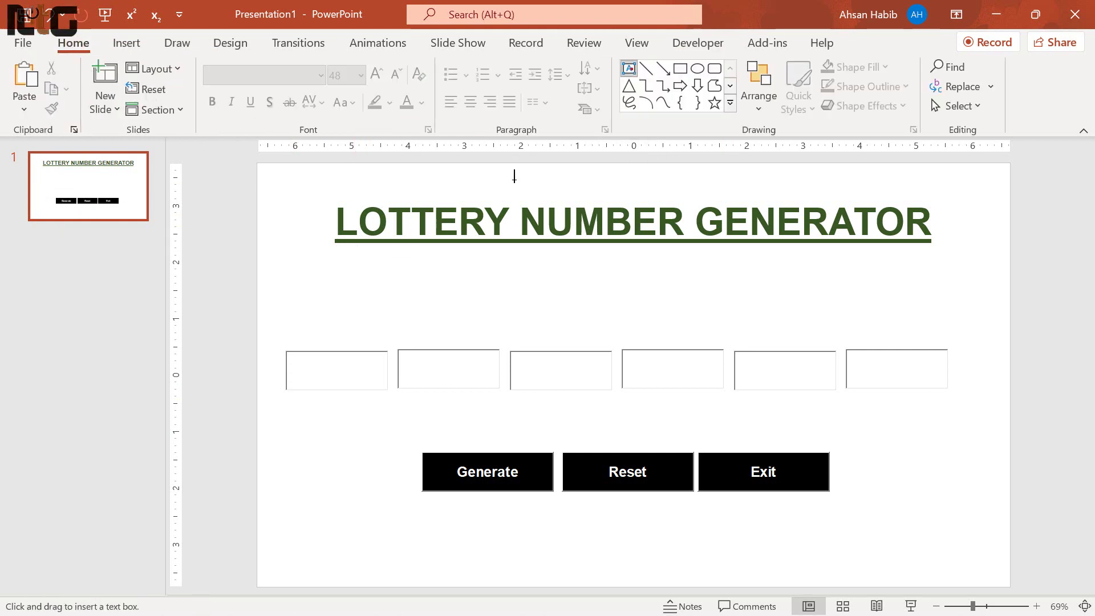
click(266, 570)
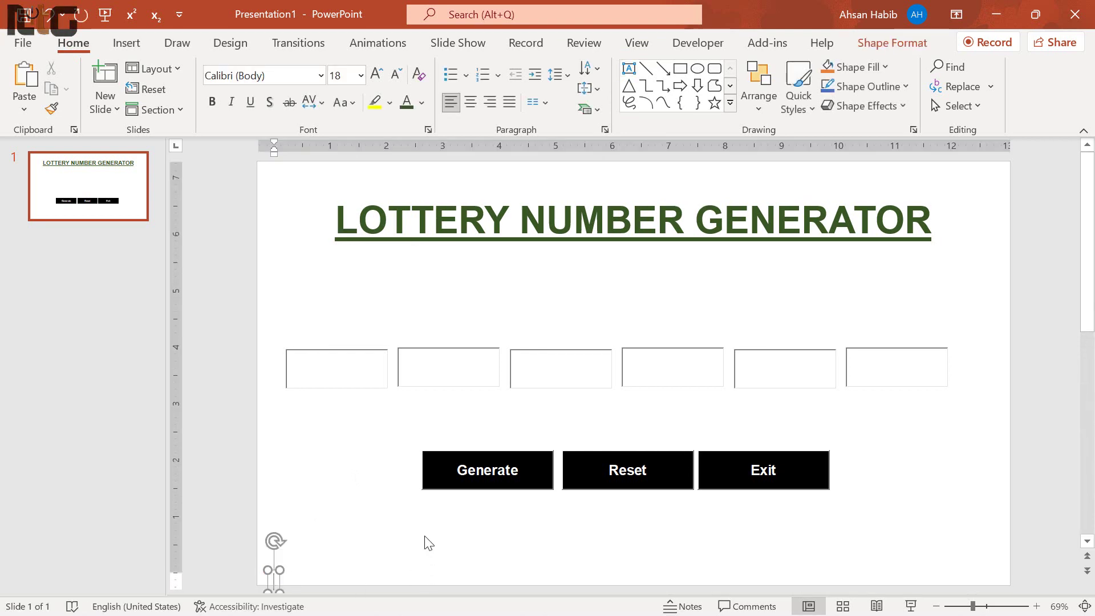
text(Lo)
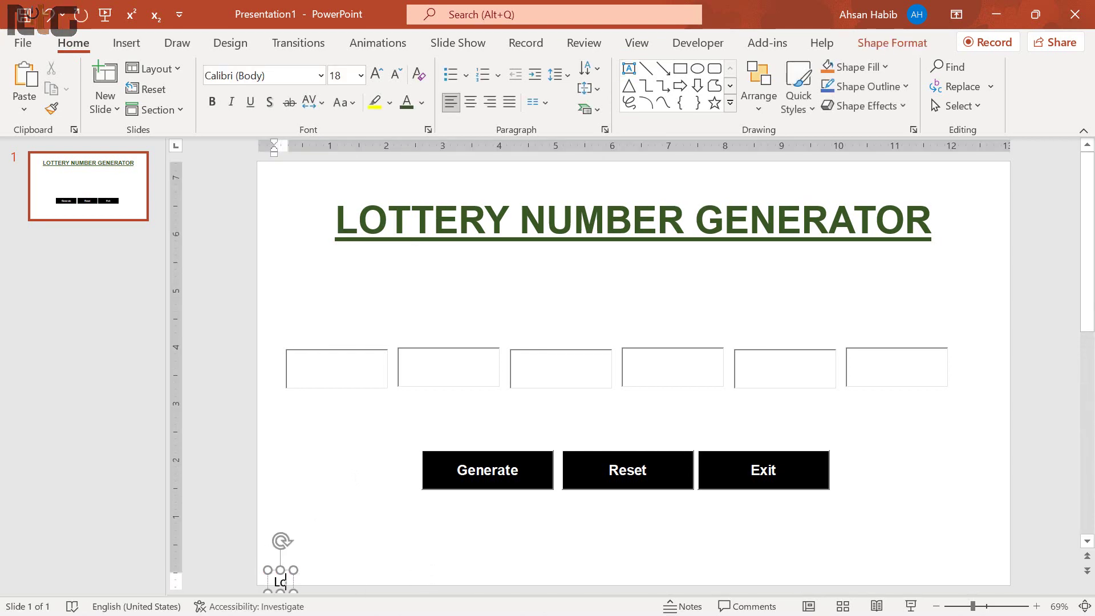
text(ttery)
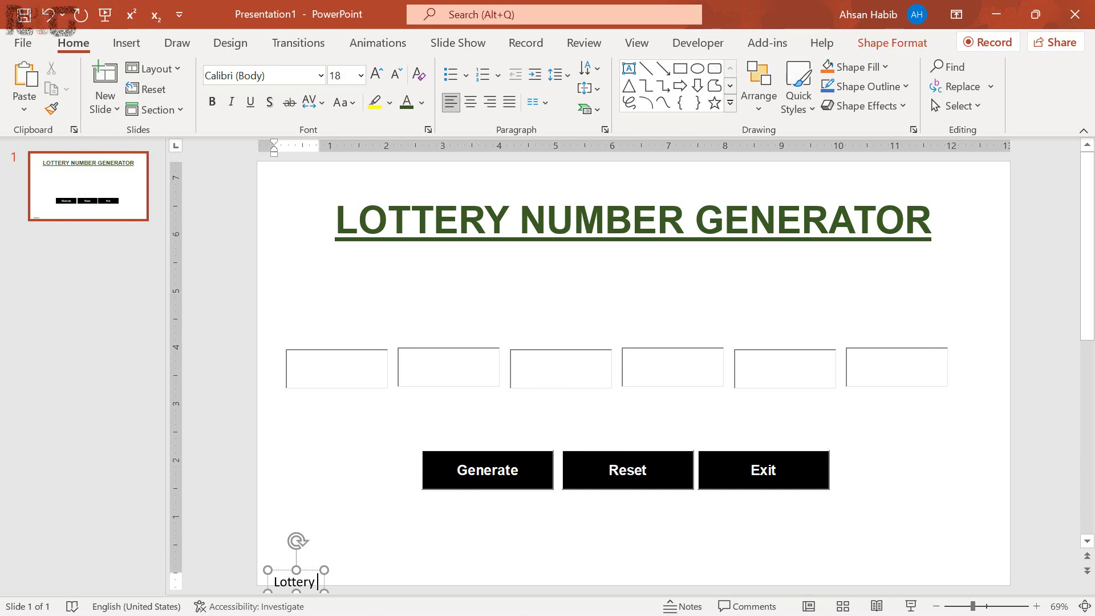
text( Number)
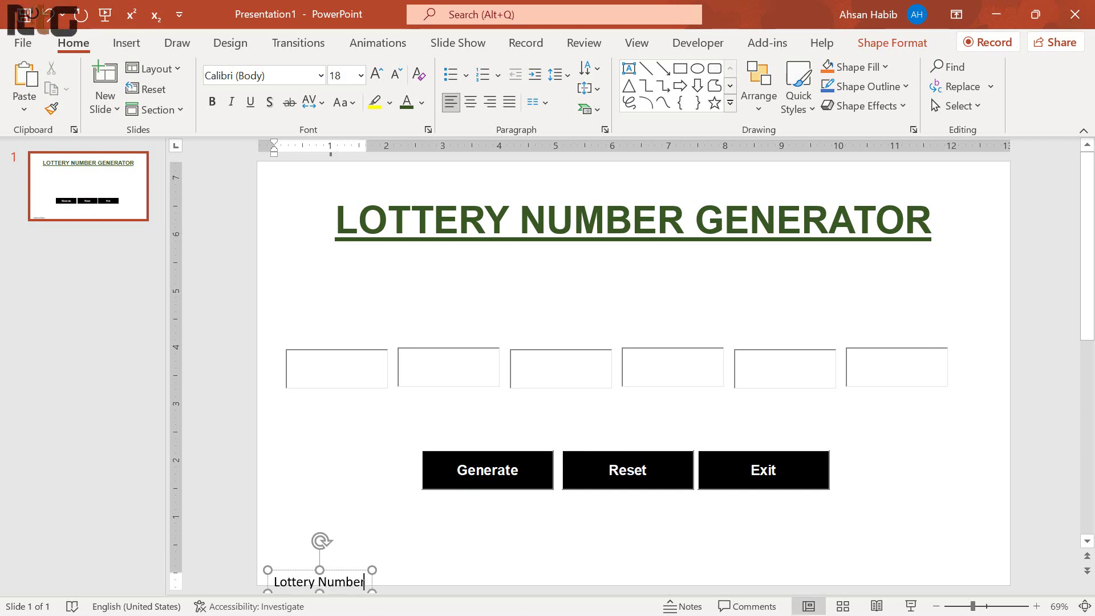
text( Generat)
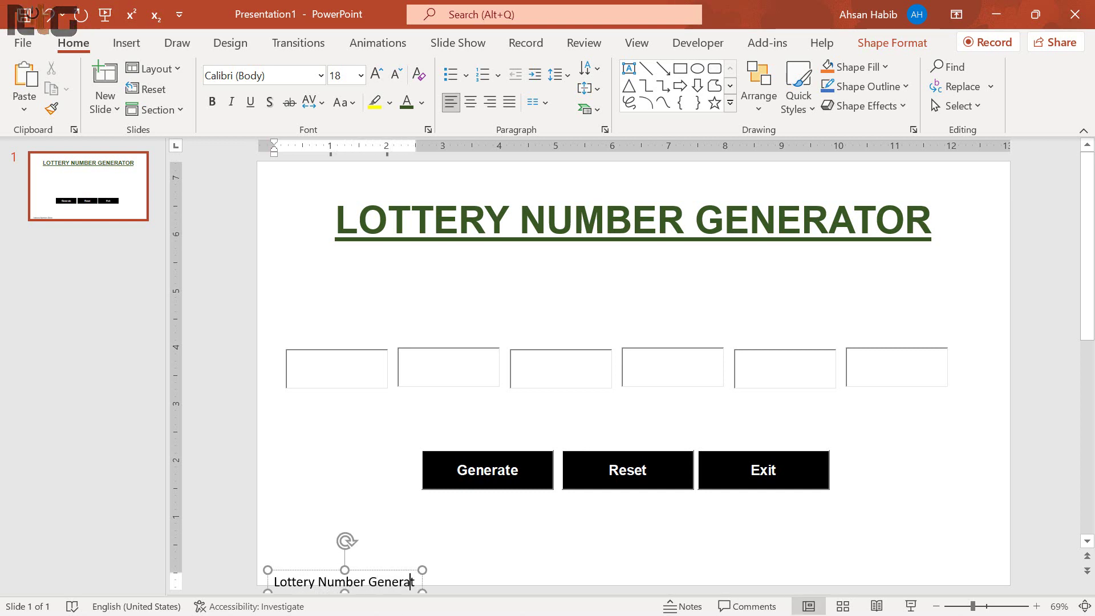
text(e By Ah)
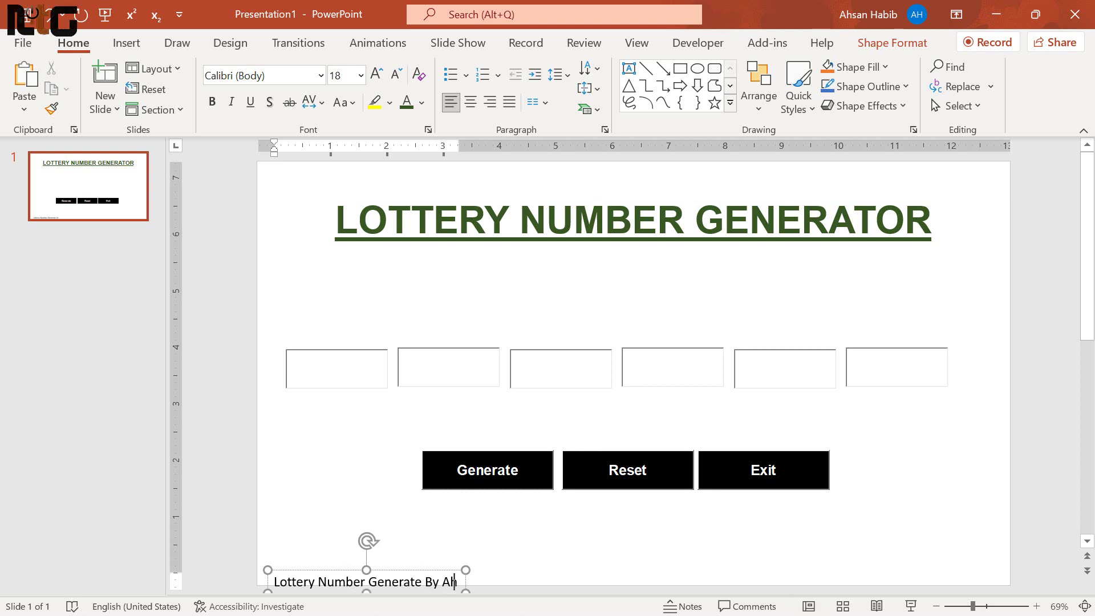
text(san Habib)
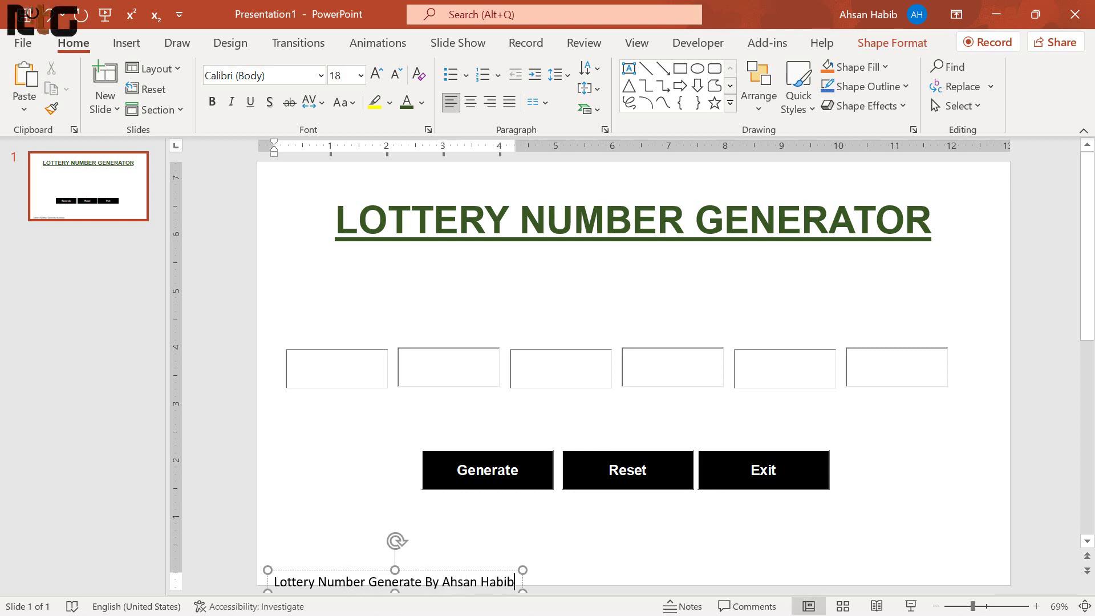
Step: Format the credit line in Tw Cen MT, red, and nudge it slightly up-left
click(398, 567)
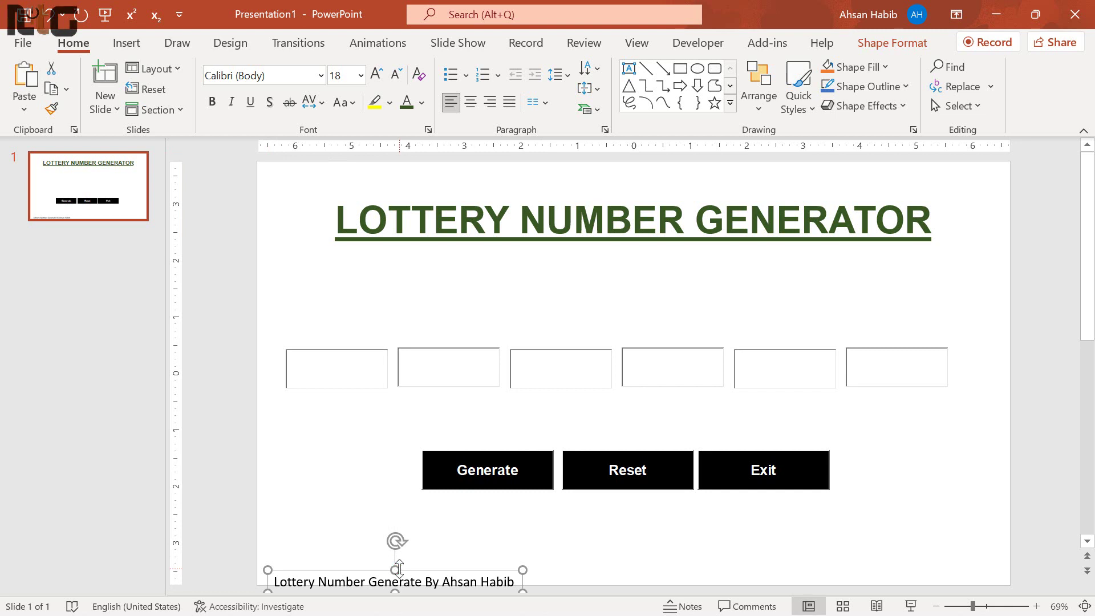
click(289, 79)
text(Tw Cen MT)
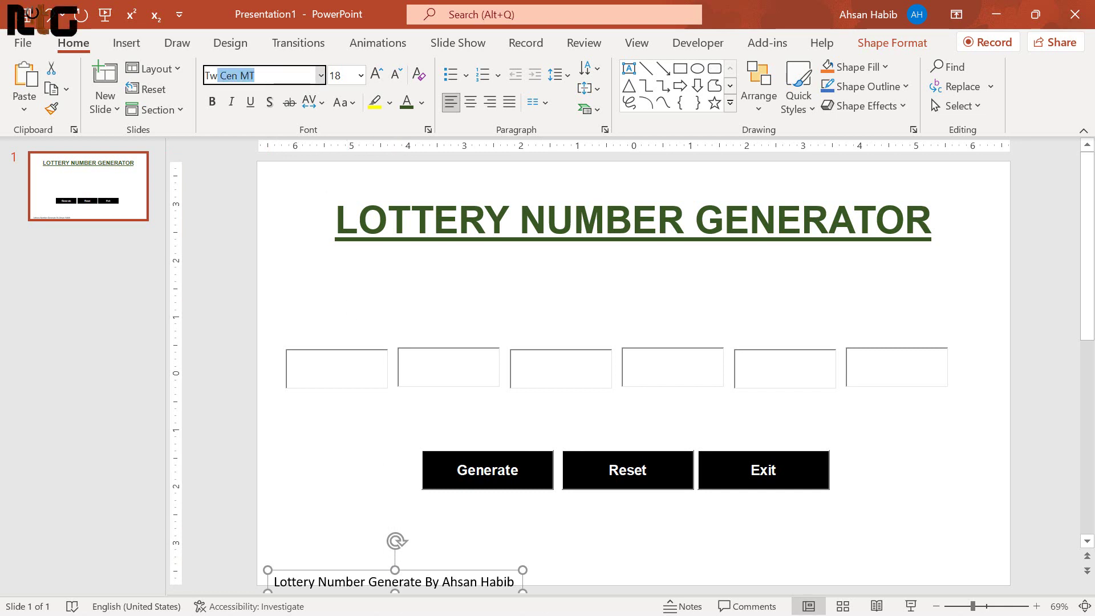
key(Return)
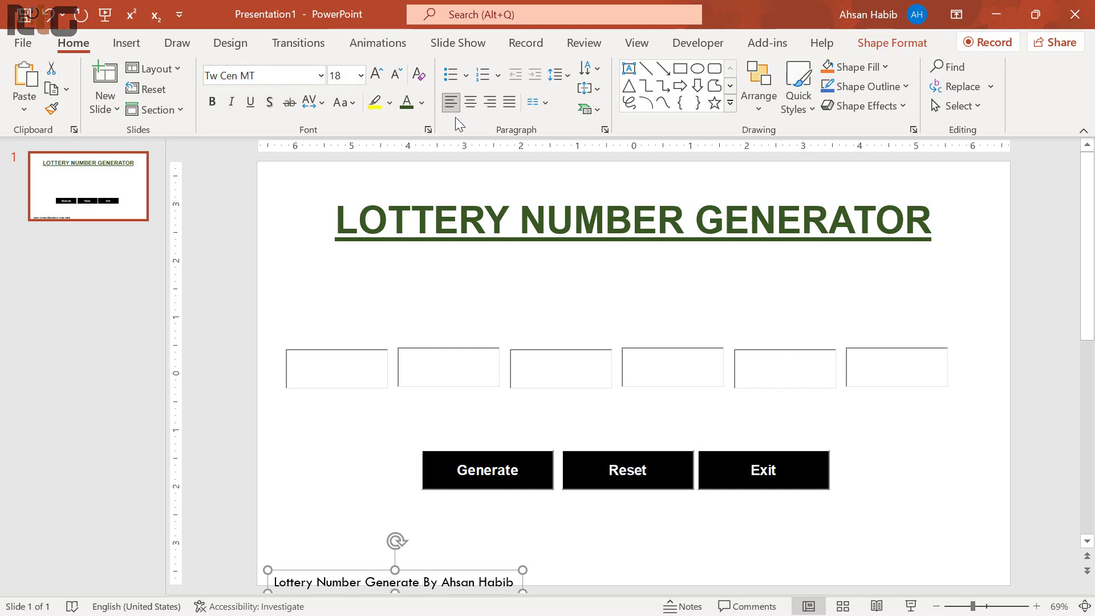
click(423, 104)
click(419, 263)
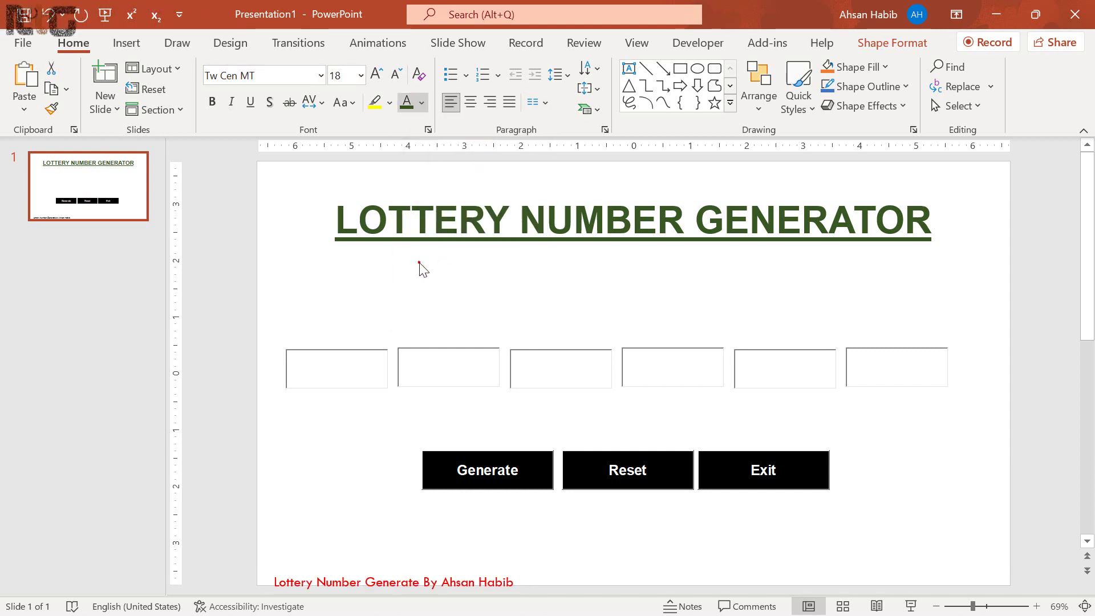
drag(447, 566, 435, 559)
click(565, 559)
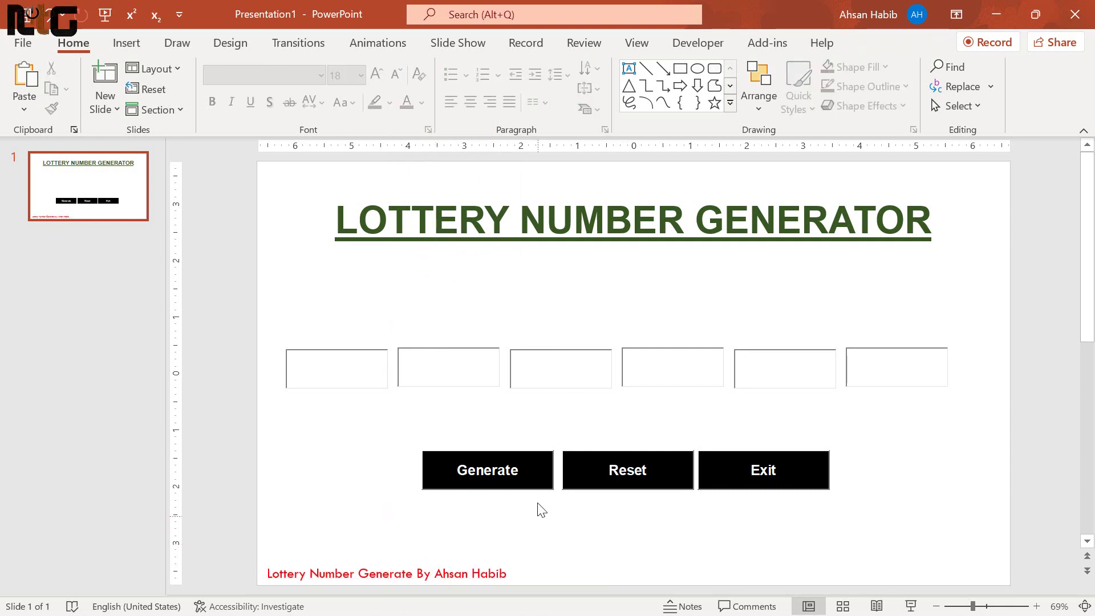
click(769, 472)
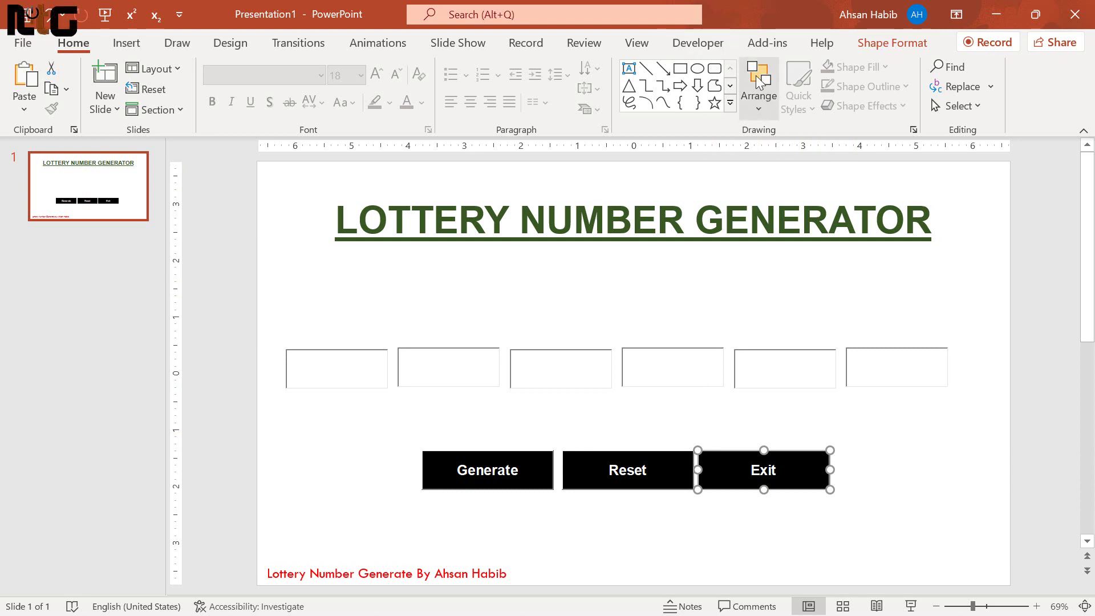
click(698, 43)
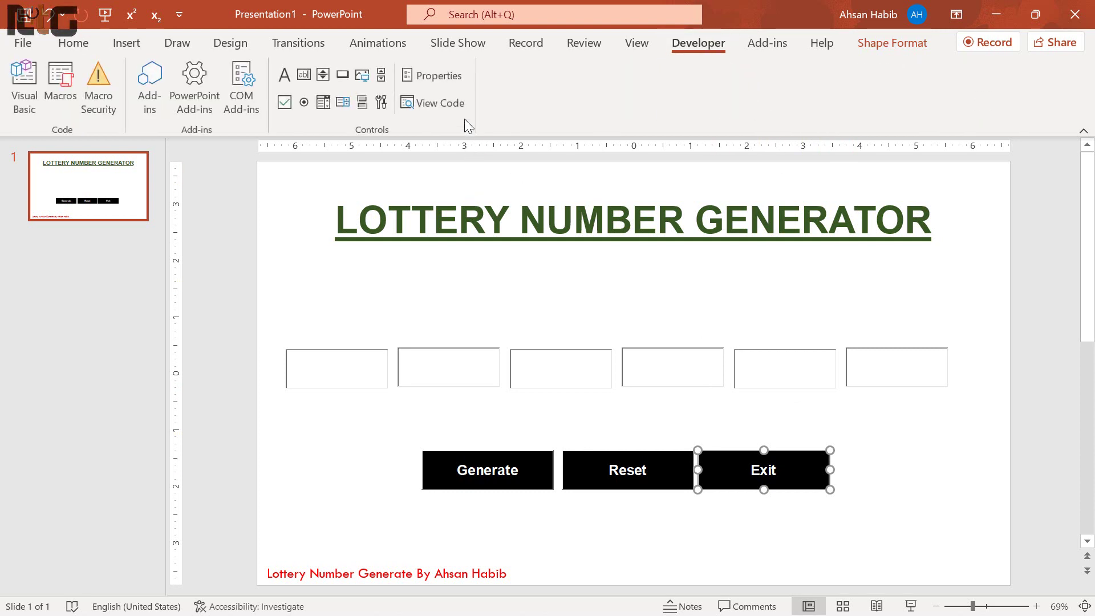
Step: Write Application.Quit in the Exit button's cmdExit_Click procedure
click(439, 104)
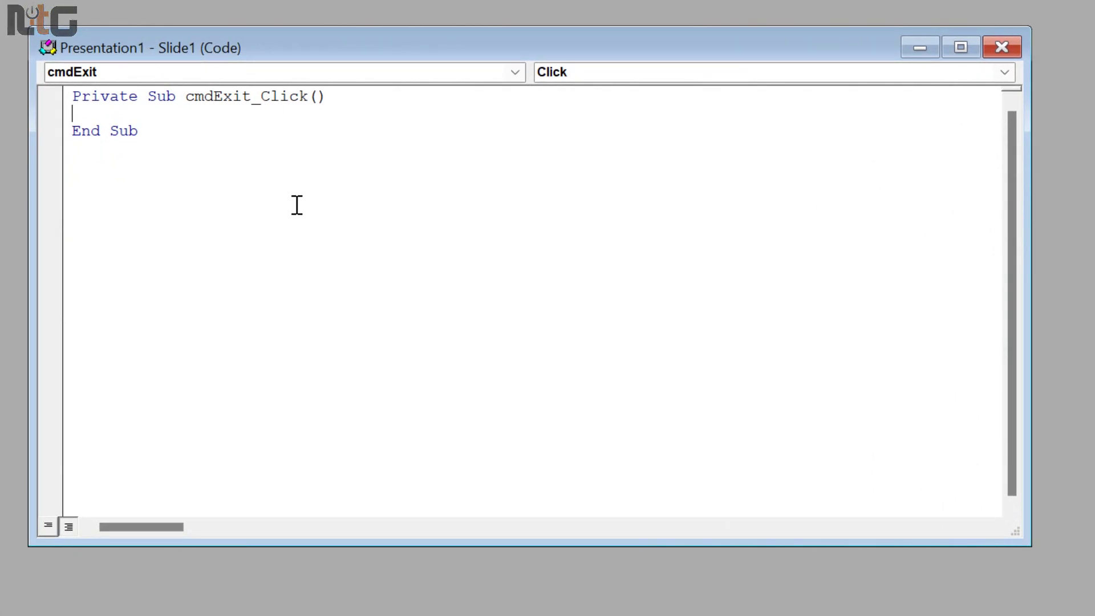
text(a)
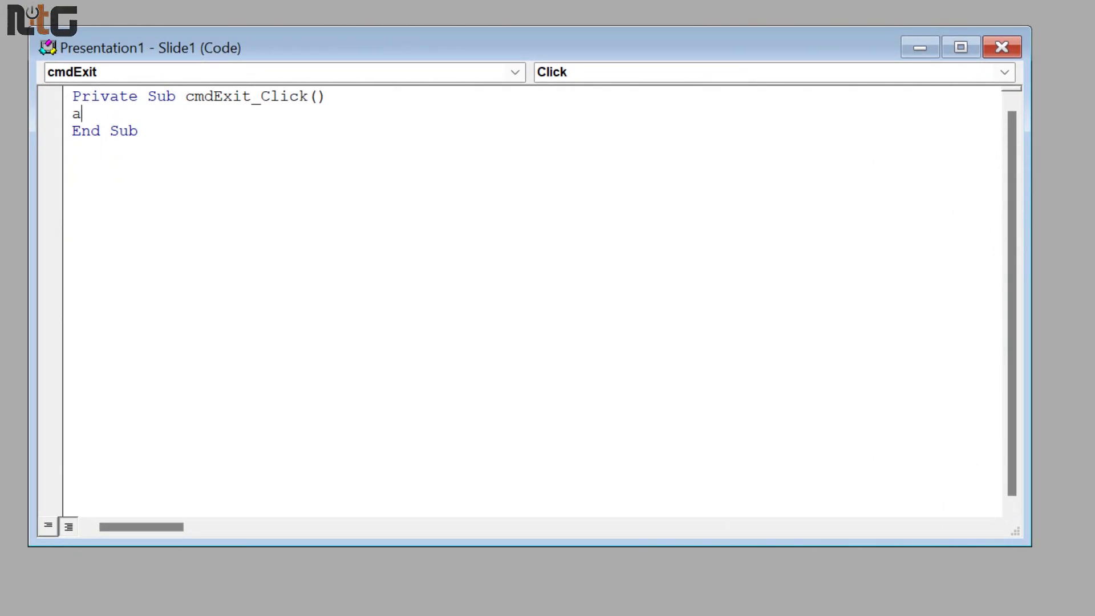
text(pplicati)
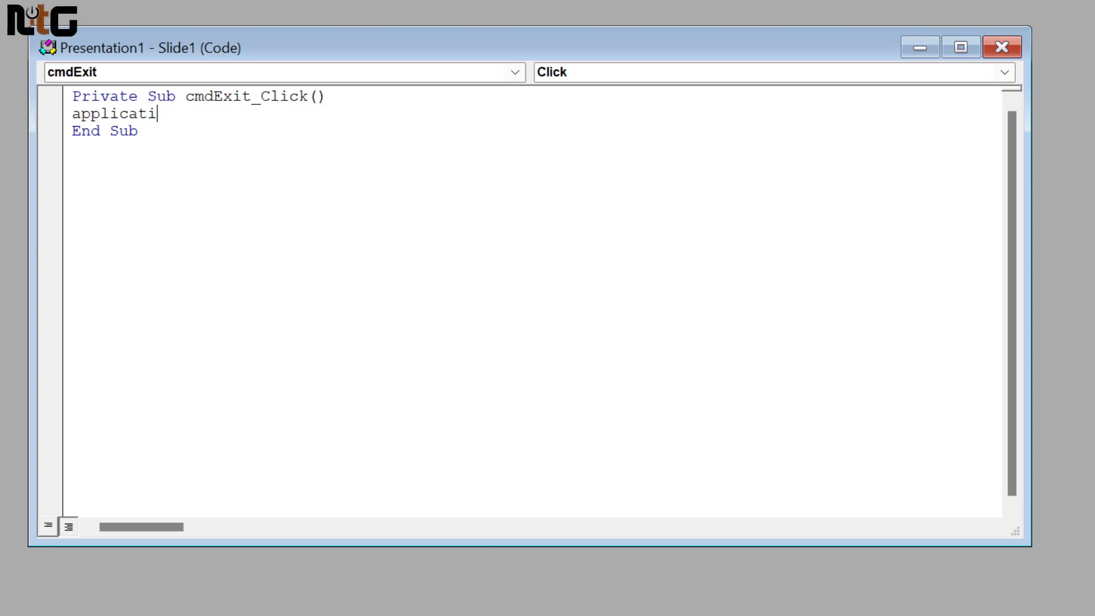
text(on.)
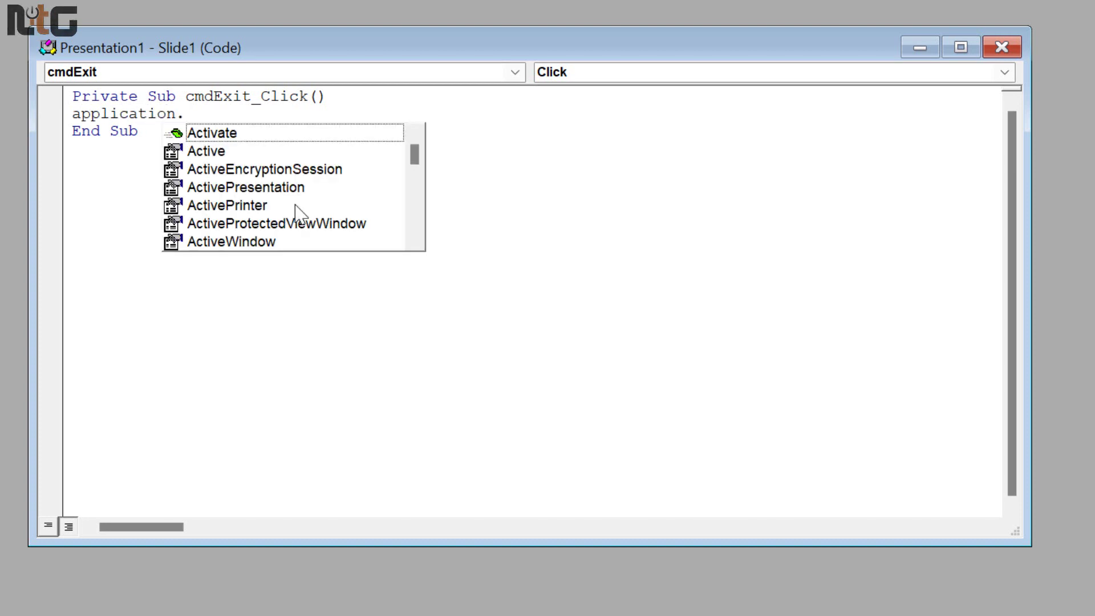
text(qu)
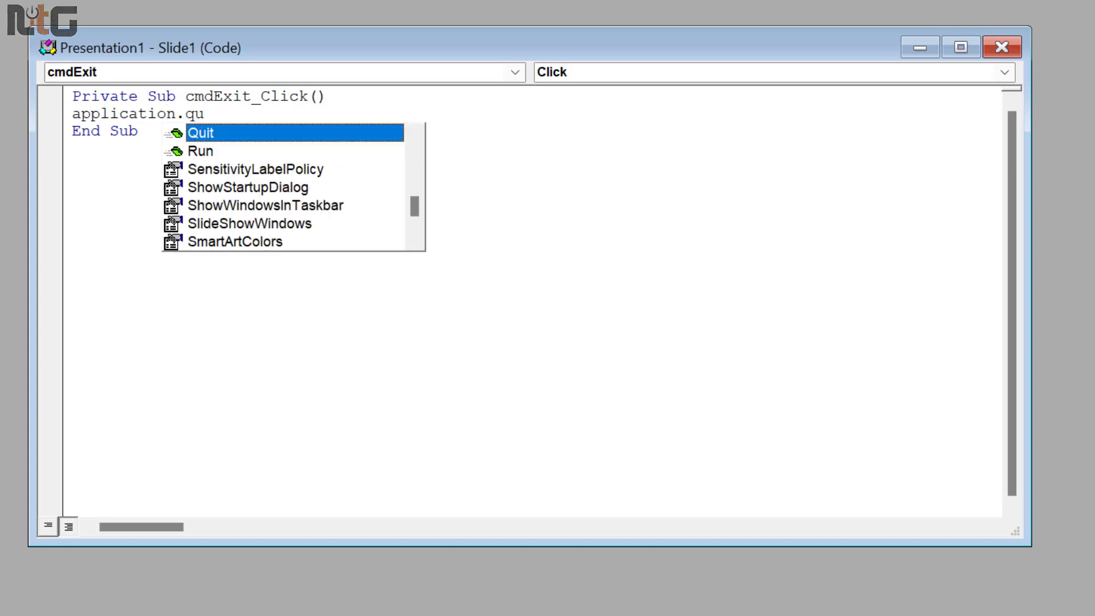
key(Tab)
key(Down)
key(Down)
key(Up)
key(Up)
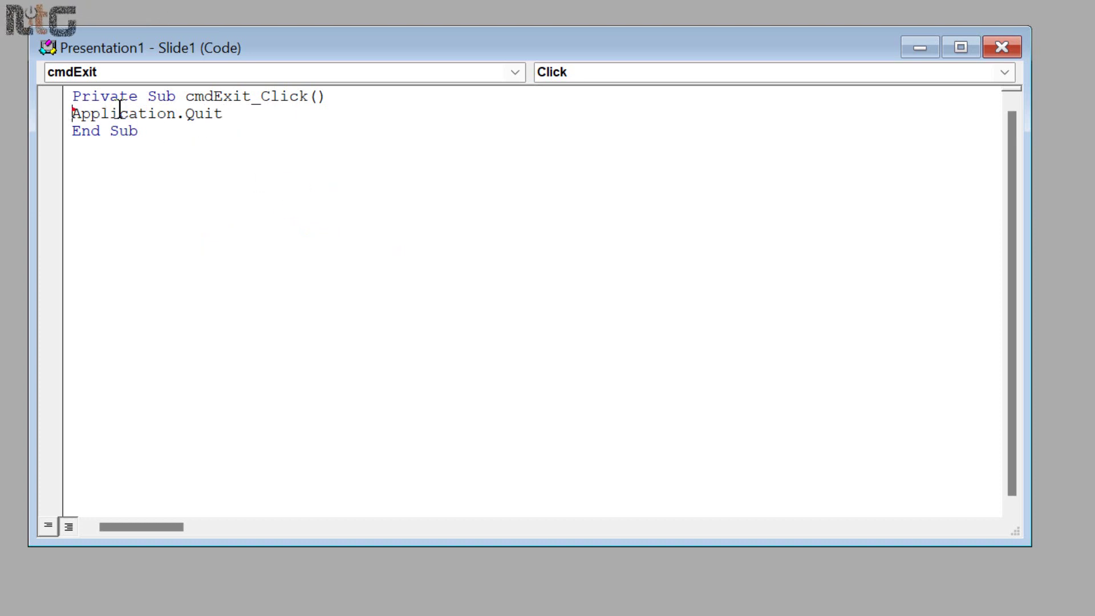
key(Up)
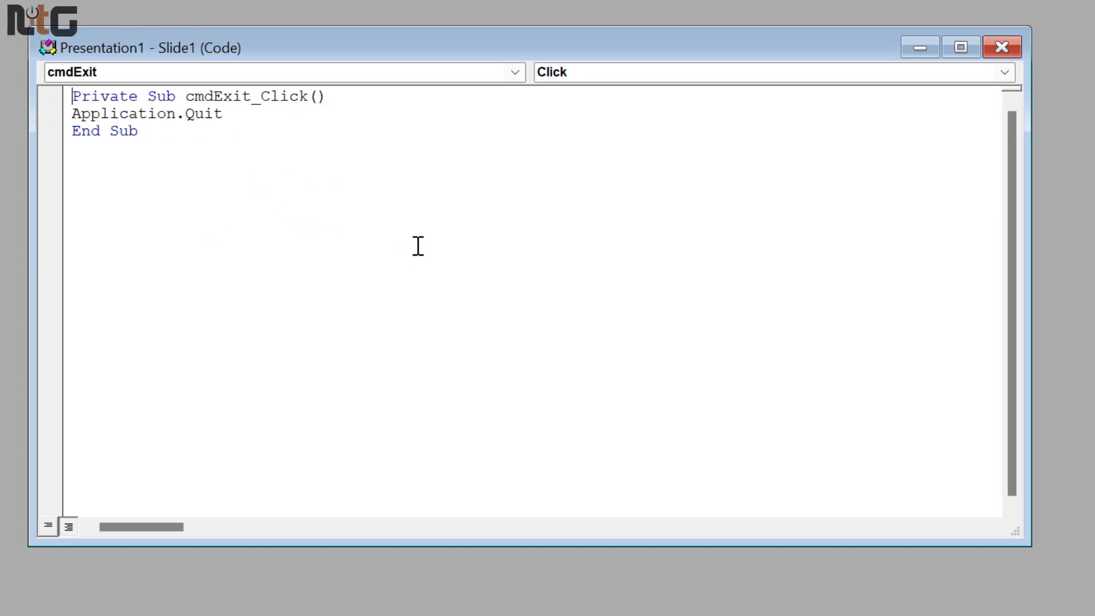
key(Return)
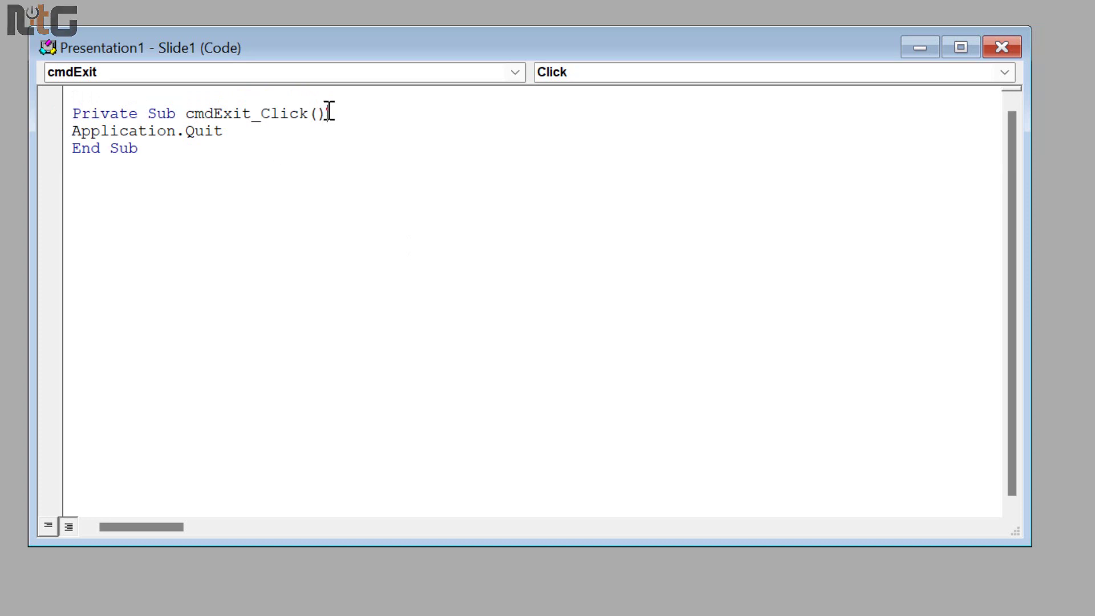
click(328, 112)
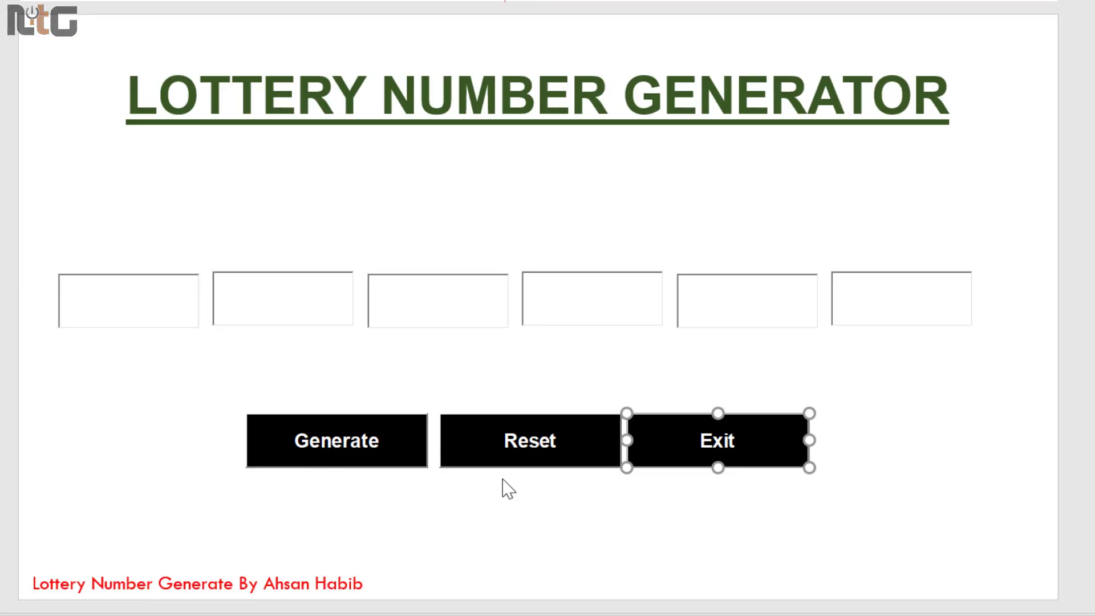
click(348, 448)
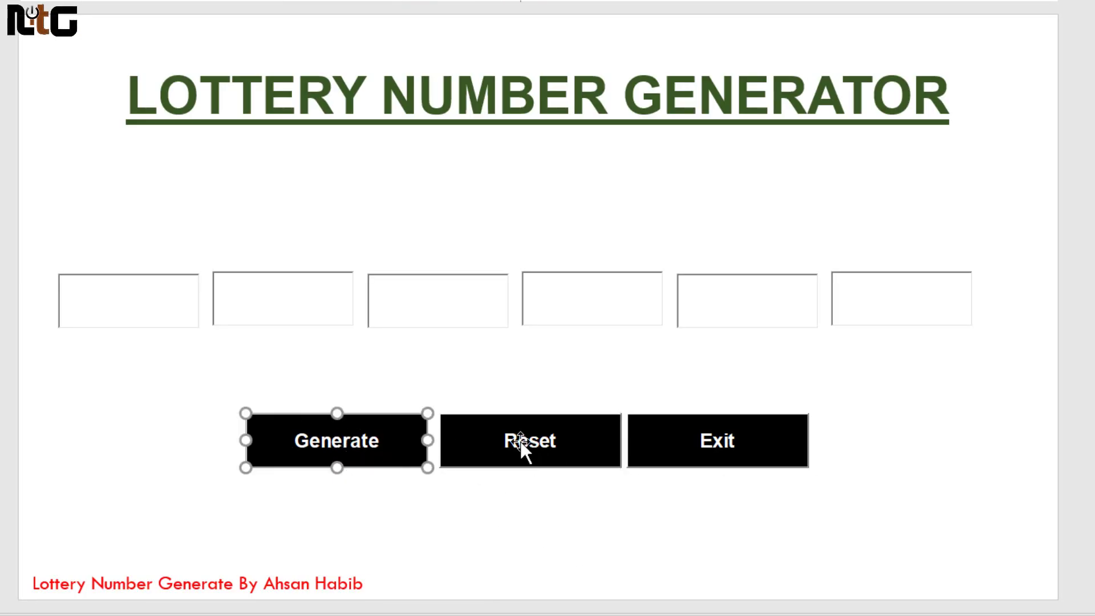
Step: Open cmdgenerate_Click and type 'Dim randomNumber As Integer' as its first line
double_click(337, 440)
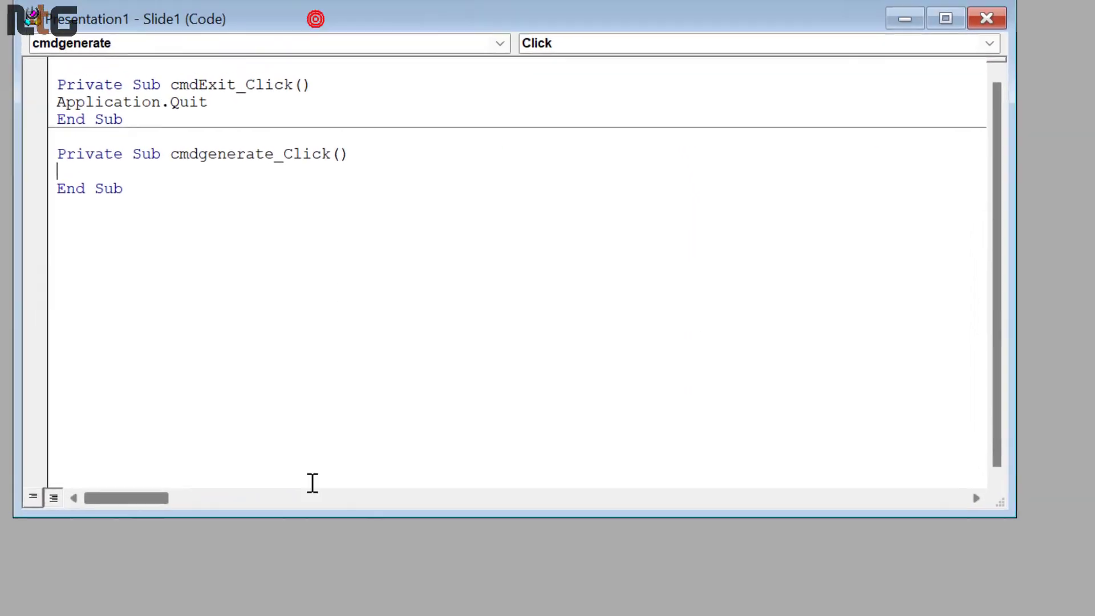
key(Return)
key(Return)
key(Return)
key(Return)
key(Up)
key(Up)
key(Up)
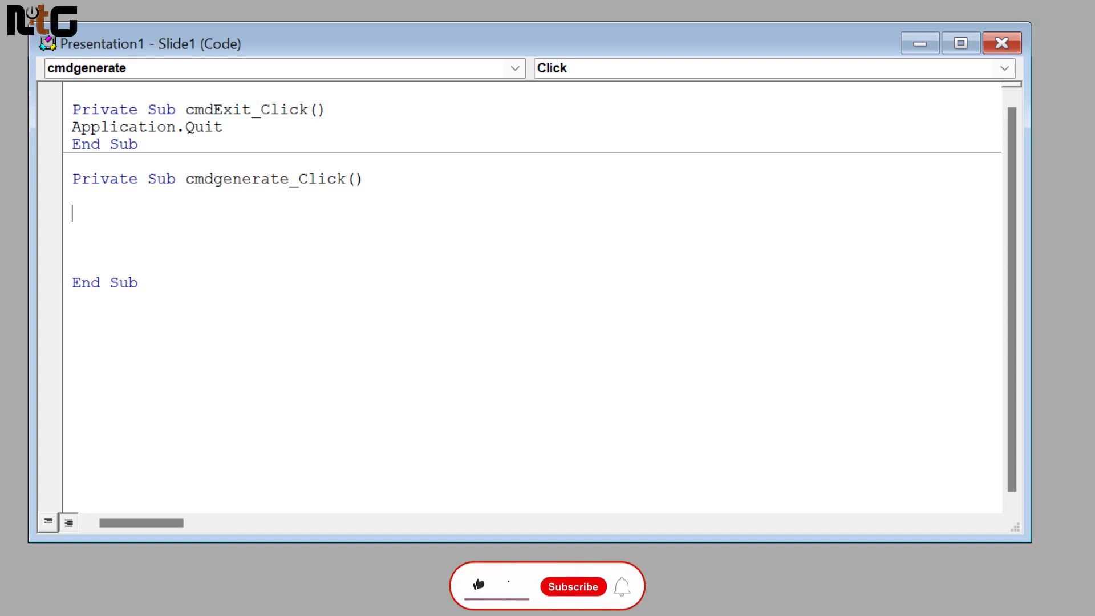
text(di)
text(m )
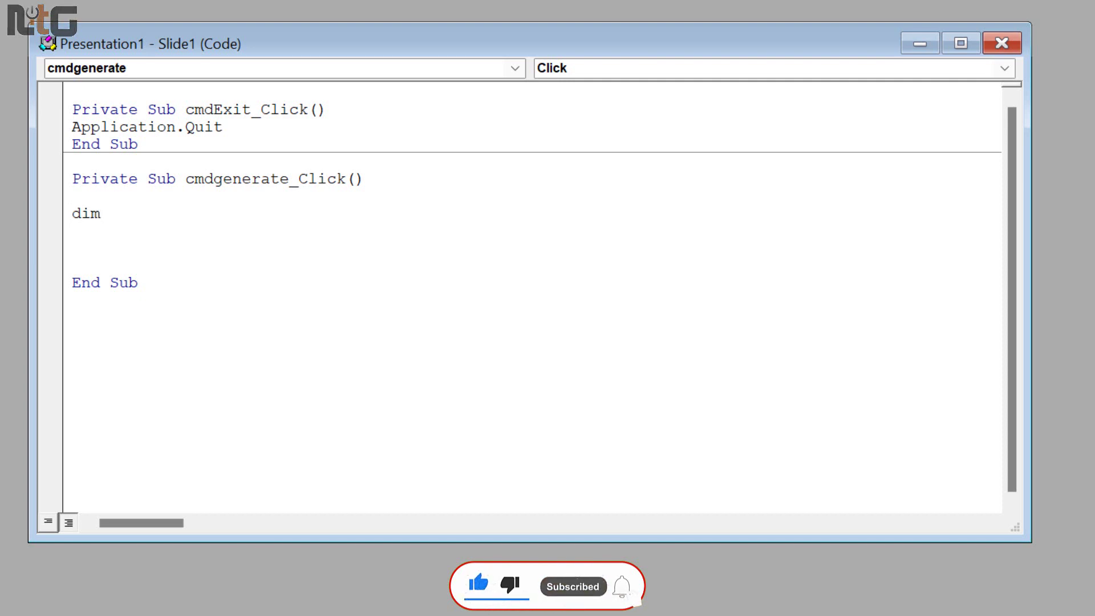
text(rando)
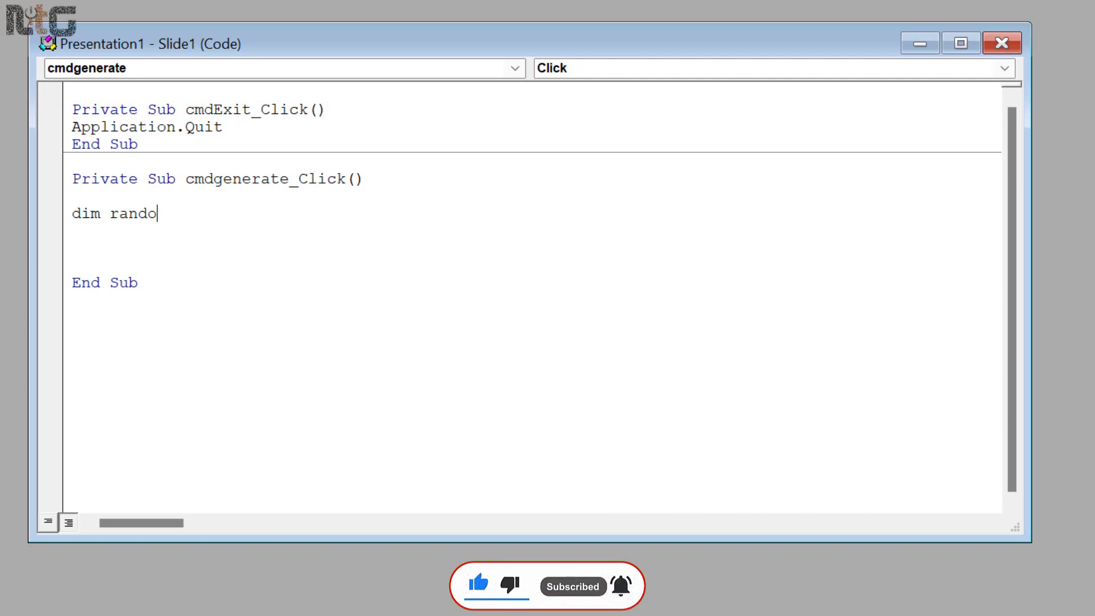
text(mNum)
text(b)
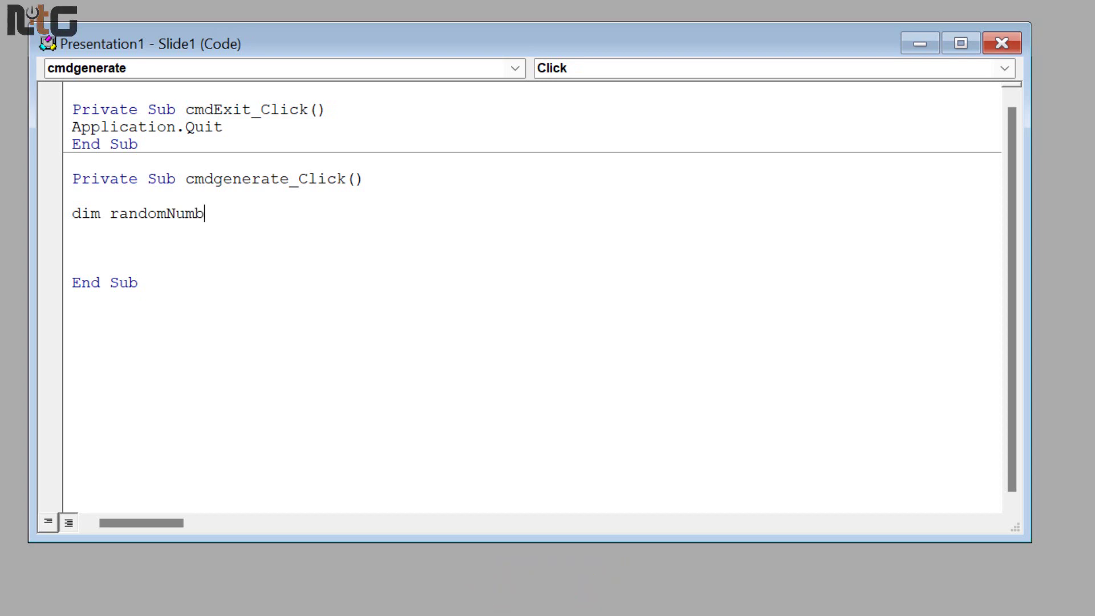
text(er as )
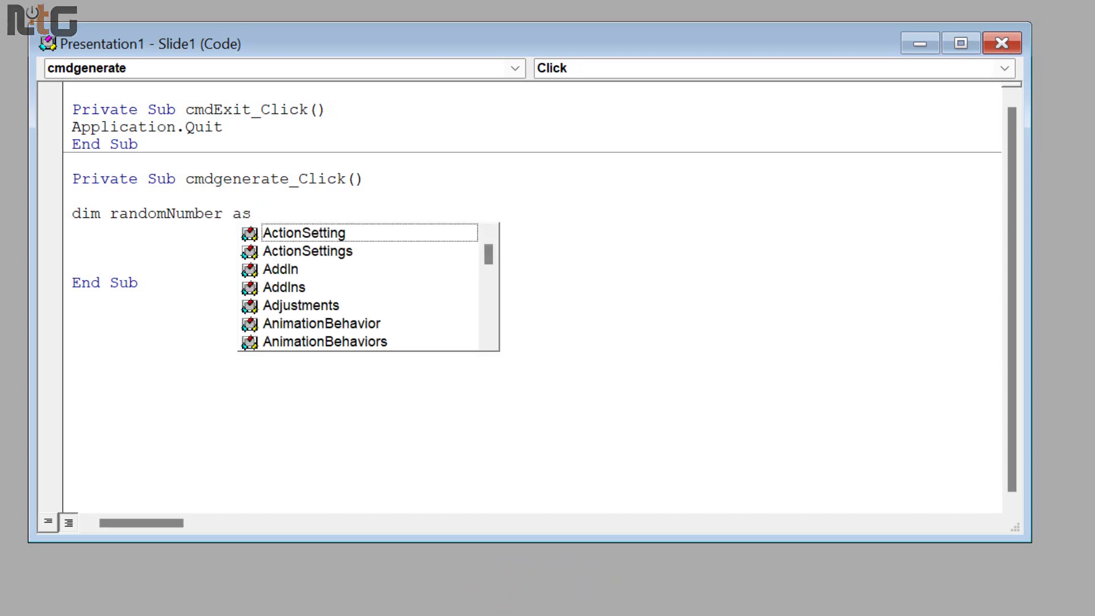
text(in)
key(Tab)
key(Return)
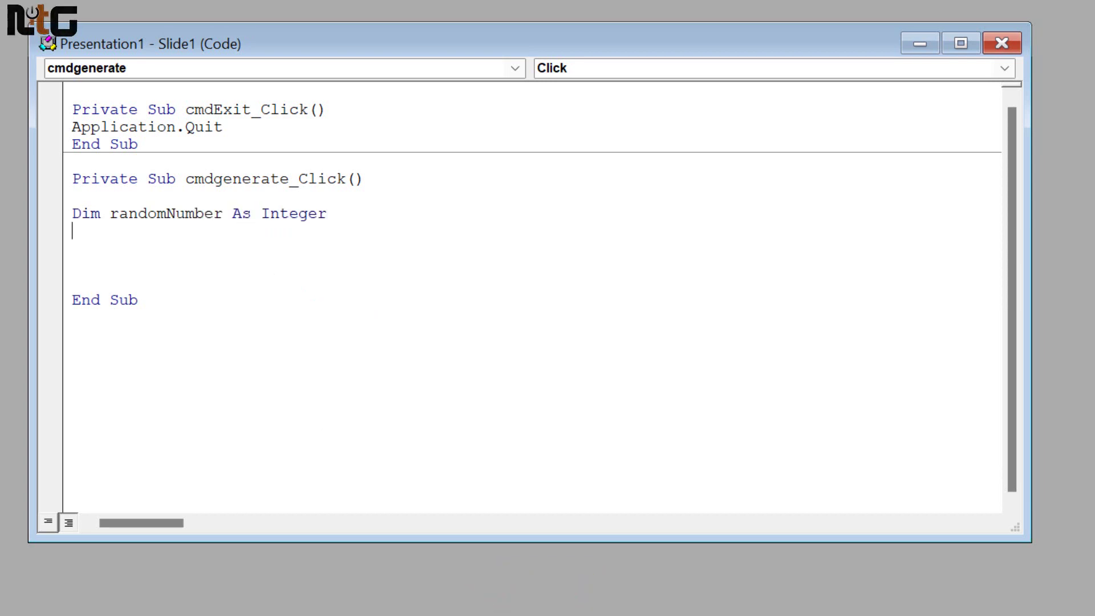
key(Return)
click(73, 213)
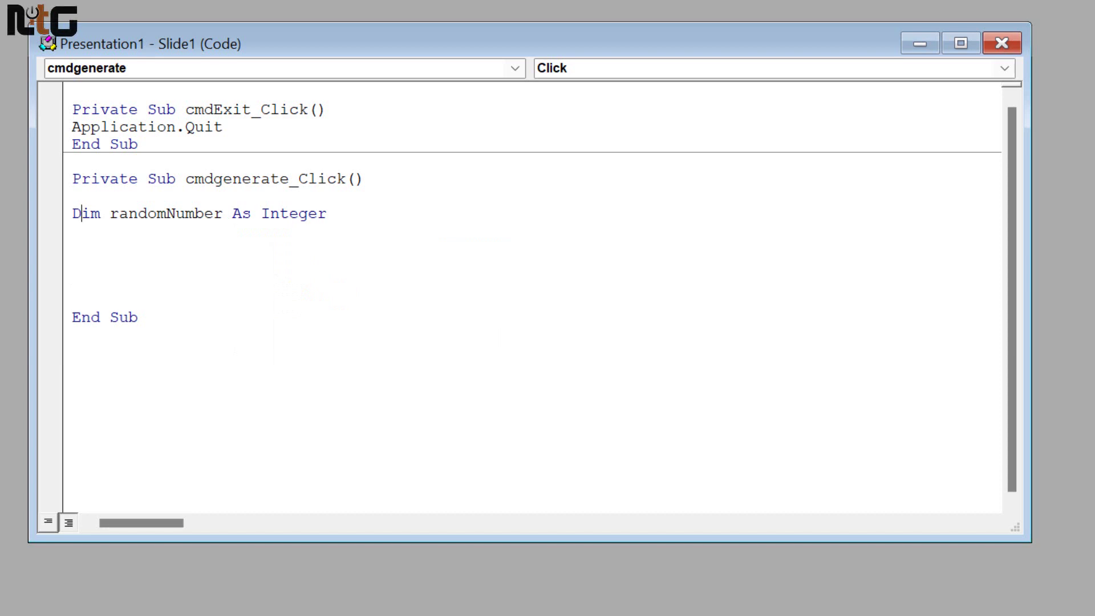
key(shift+Right)
key(shift+Right)
key(shift+Right)
key(shift+Right)
key(shift+Right)
key(shift+Right)
key(shift+Right)
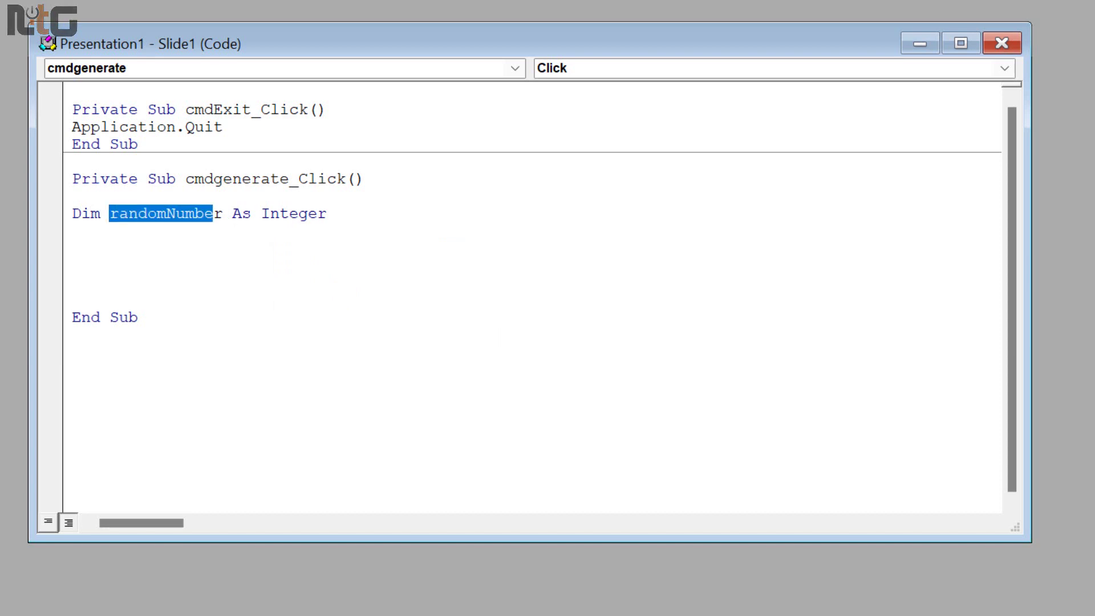
key(shift+Right)
key(ctrl+c)
key(Down)
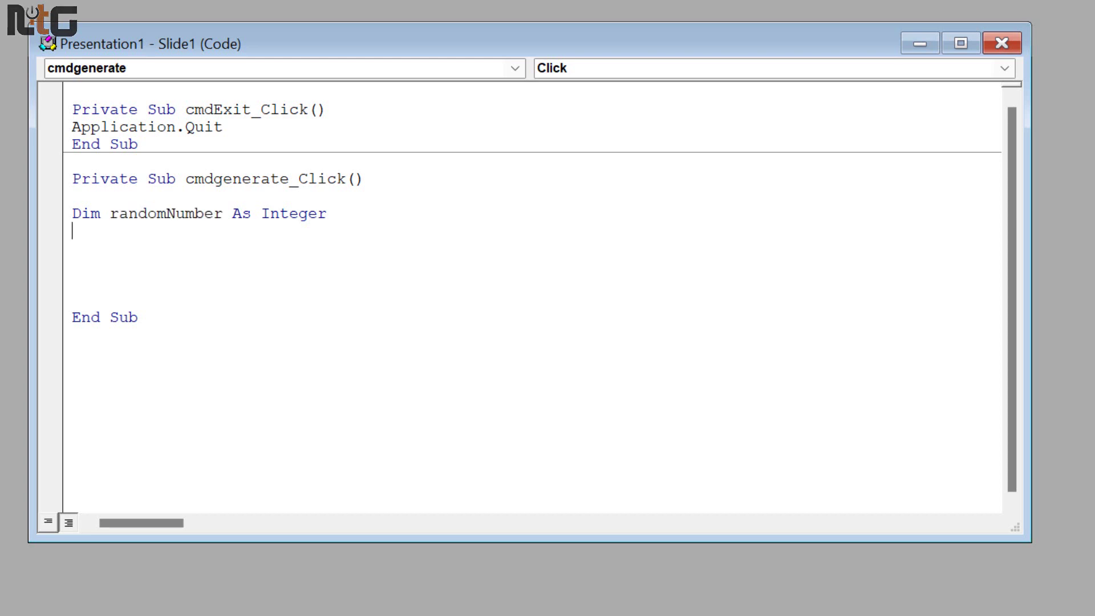
key(Down)
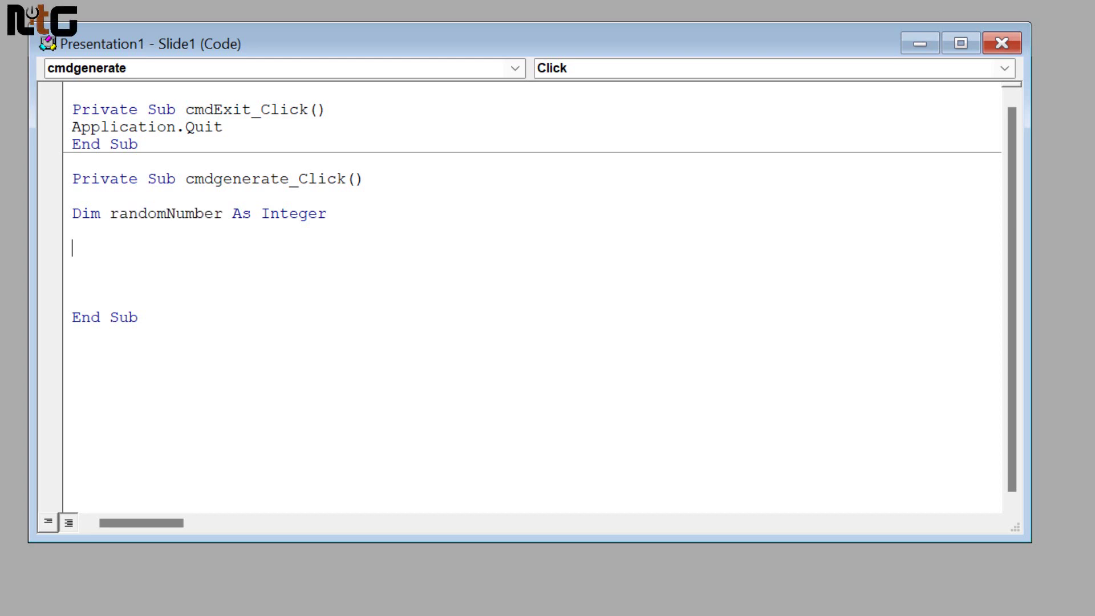
Step: Under the Dim line, write randomNumber = Int(2 + Rnd * (59 - 3 + 2)) and start a new line
key(ctrl+v)
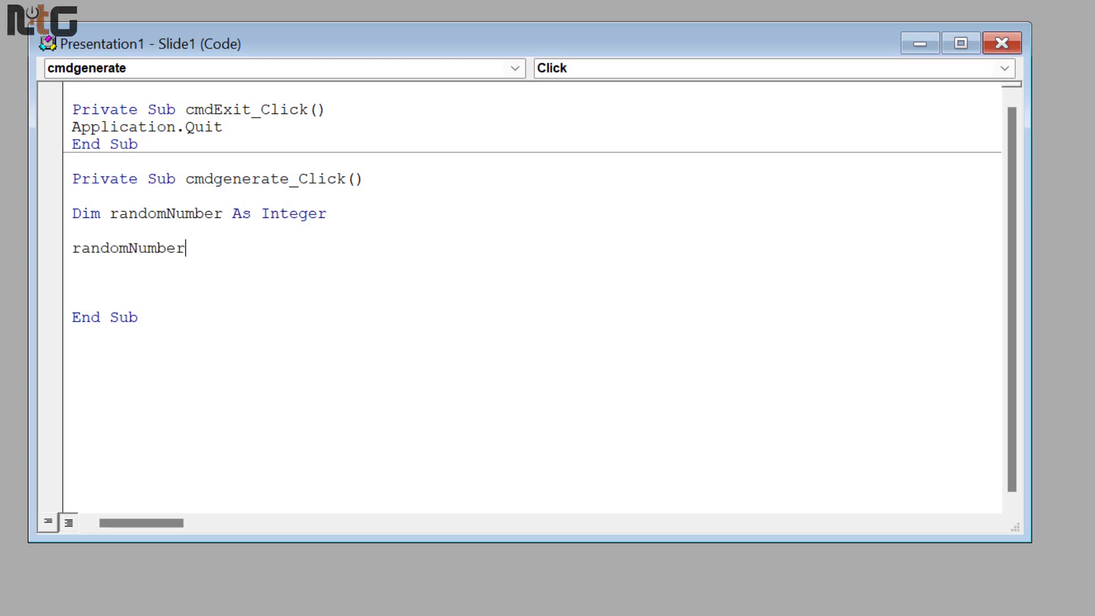
text(=)
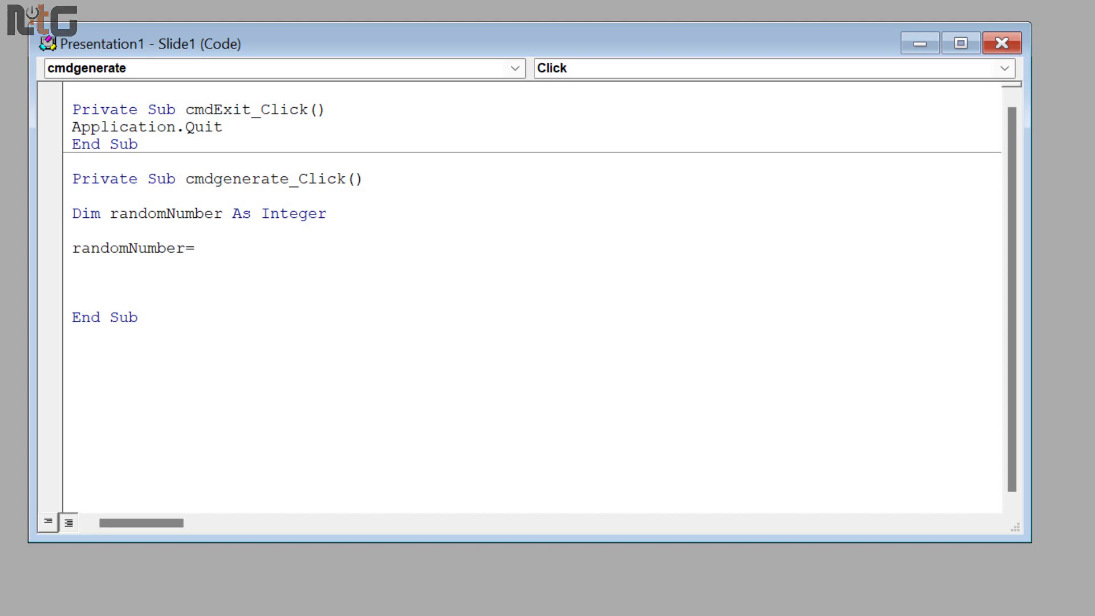
text(int)
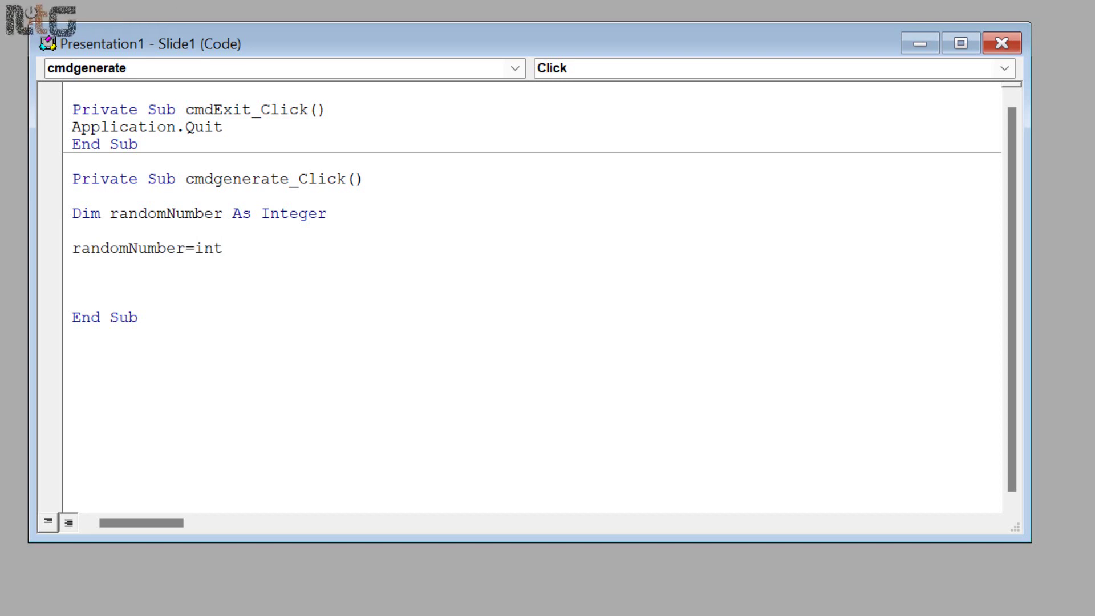
text(())
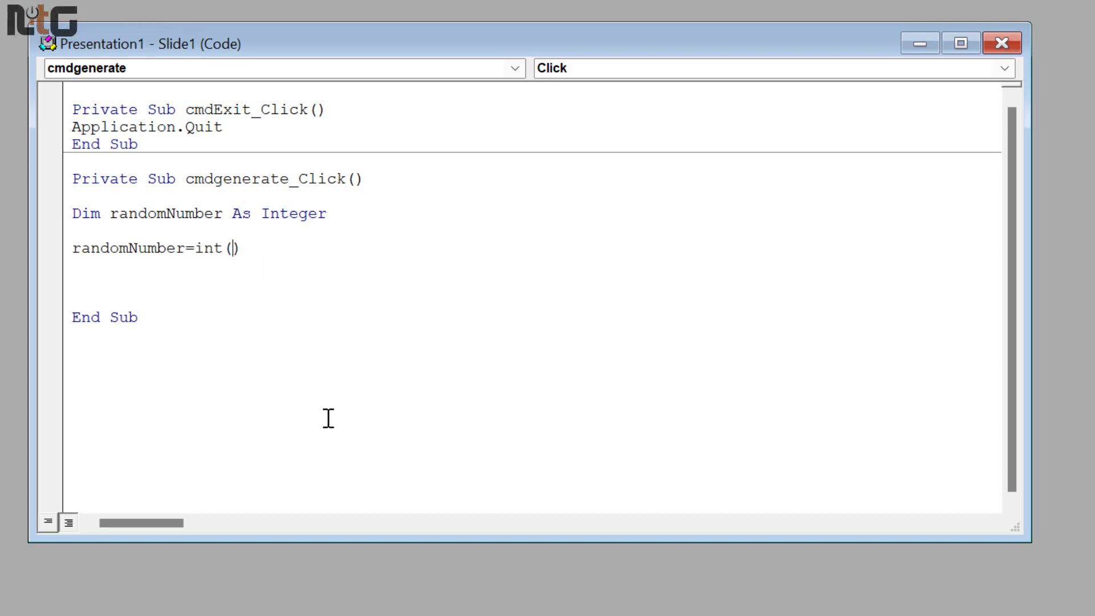
key(Left)
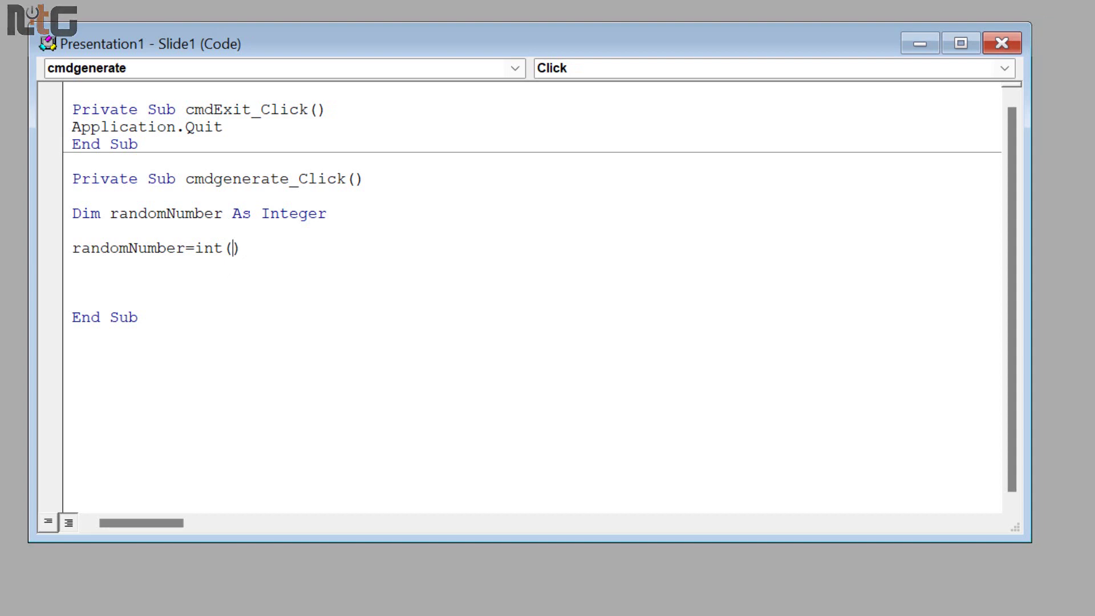
text(2+ran)
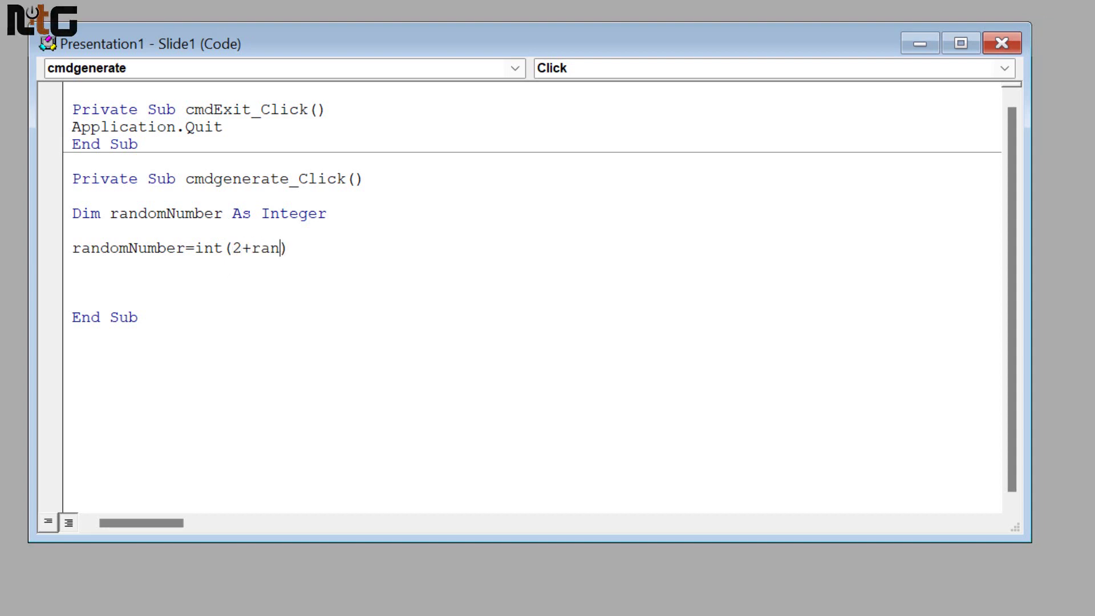
key(BackSpace)
key(BackSpace)
key(BackSpace)
text(rn)
text(d)
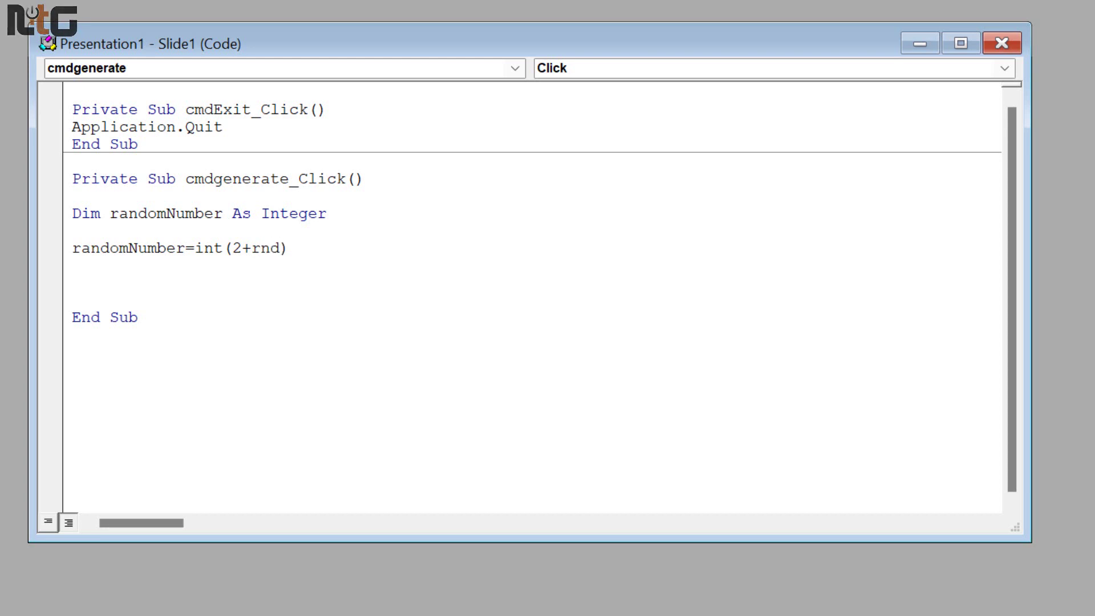
text(*)
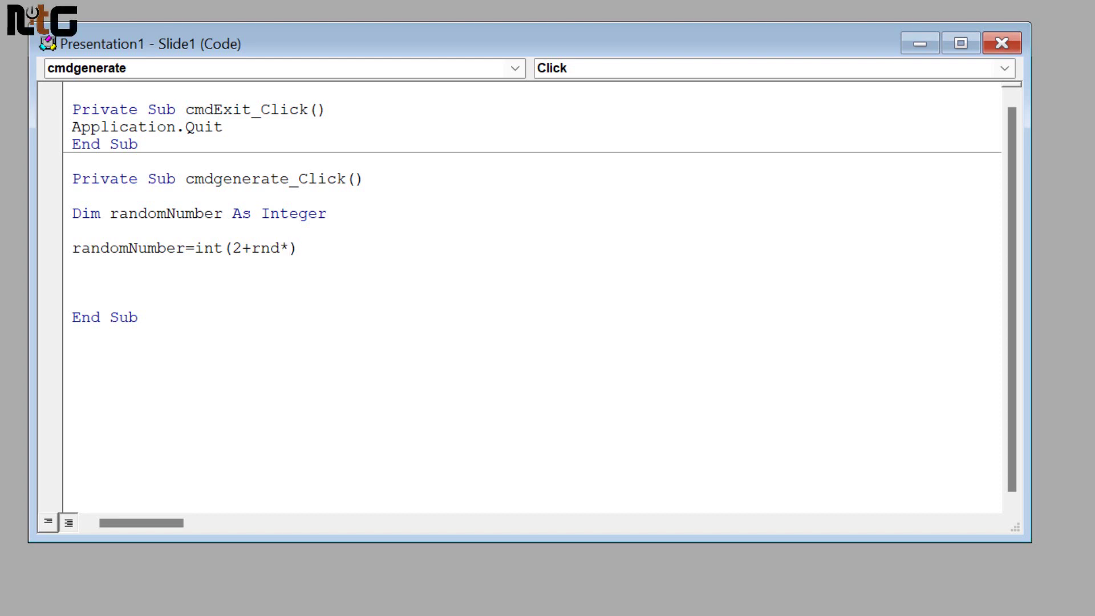
text(())
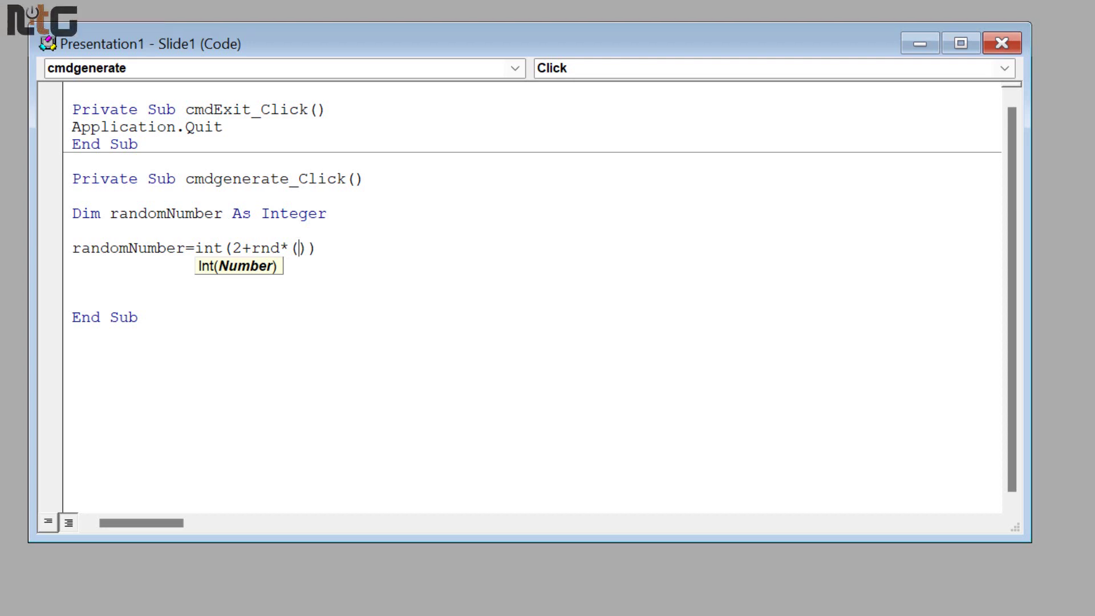
text(59)
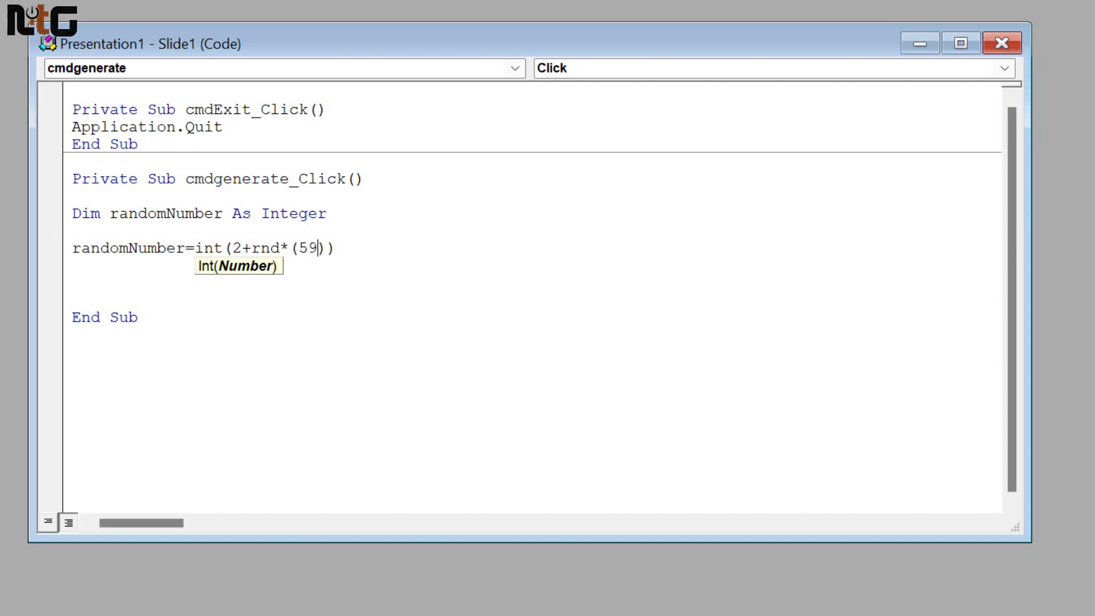
text(-3)
text(+2)
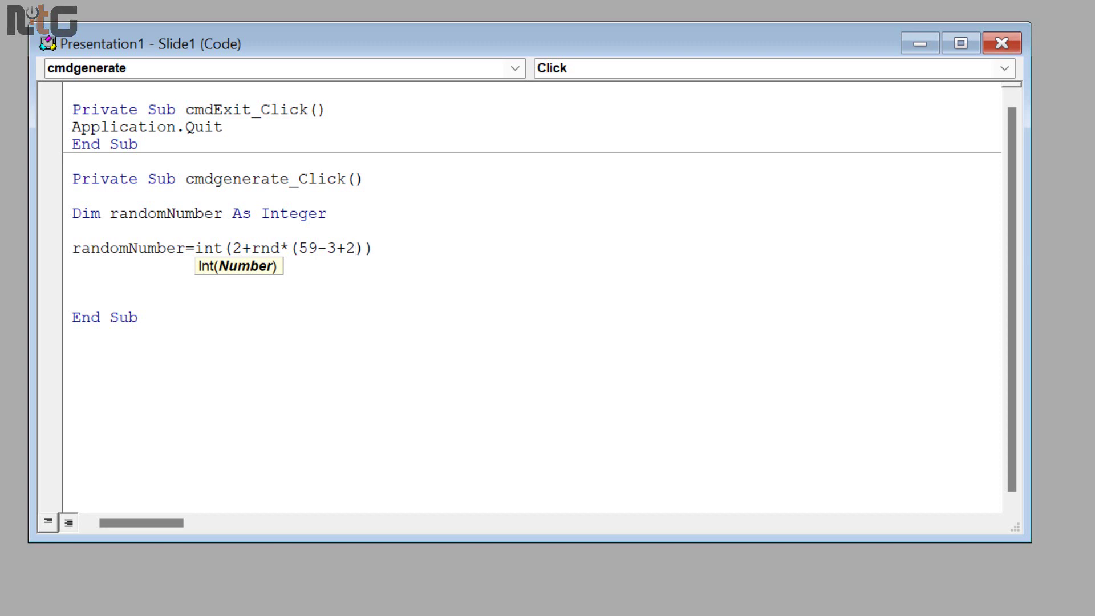
key(End)
key(Return)
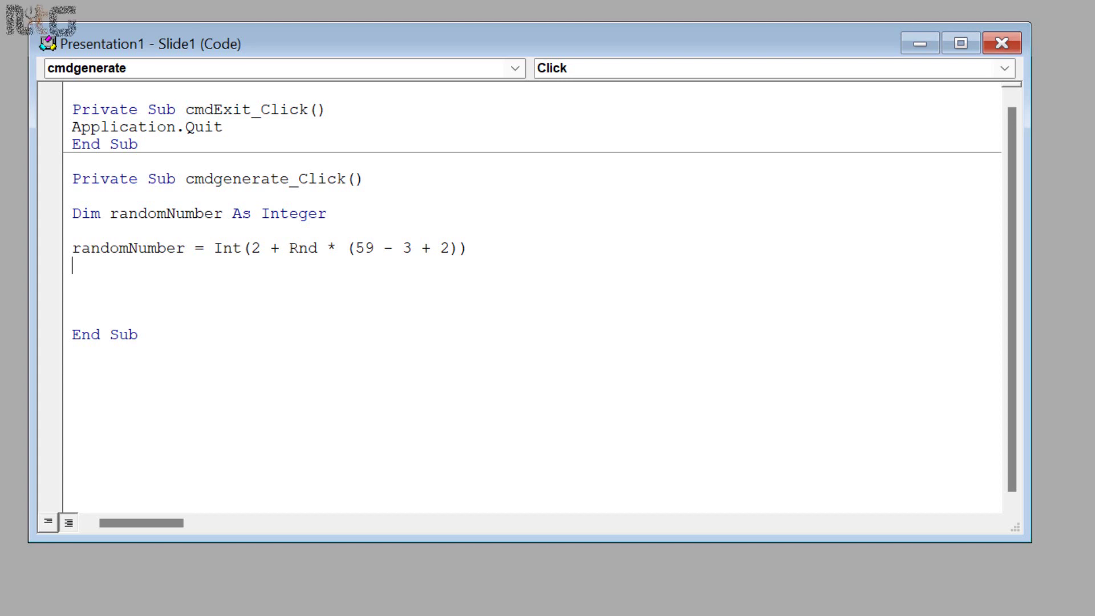
Step: Add the line tbLot1.Text = randomNumber below the formula
text(tbLot)
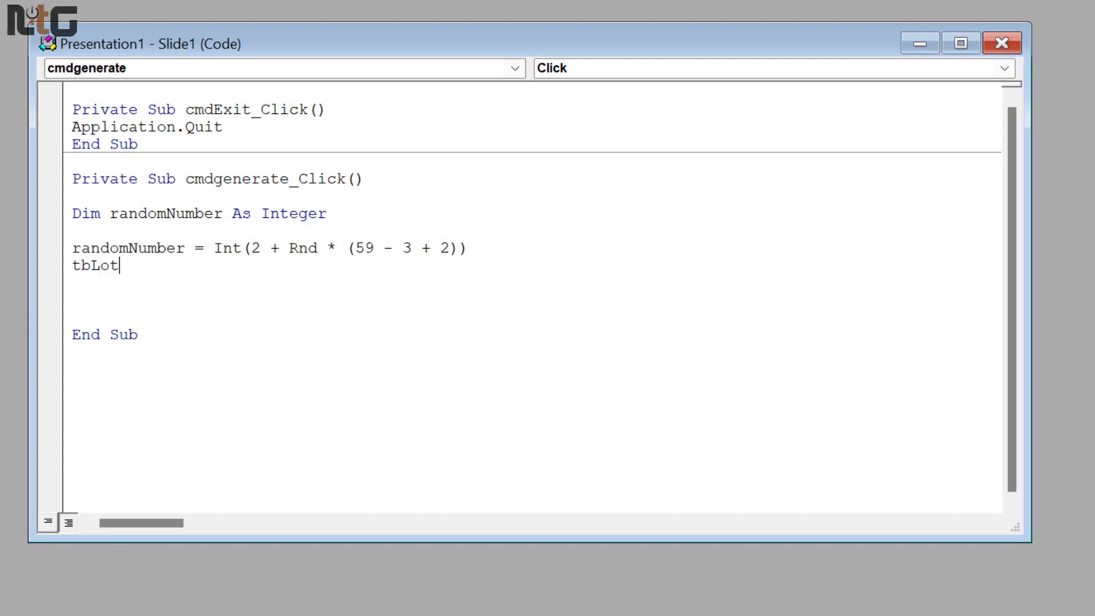
text(1)
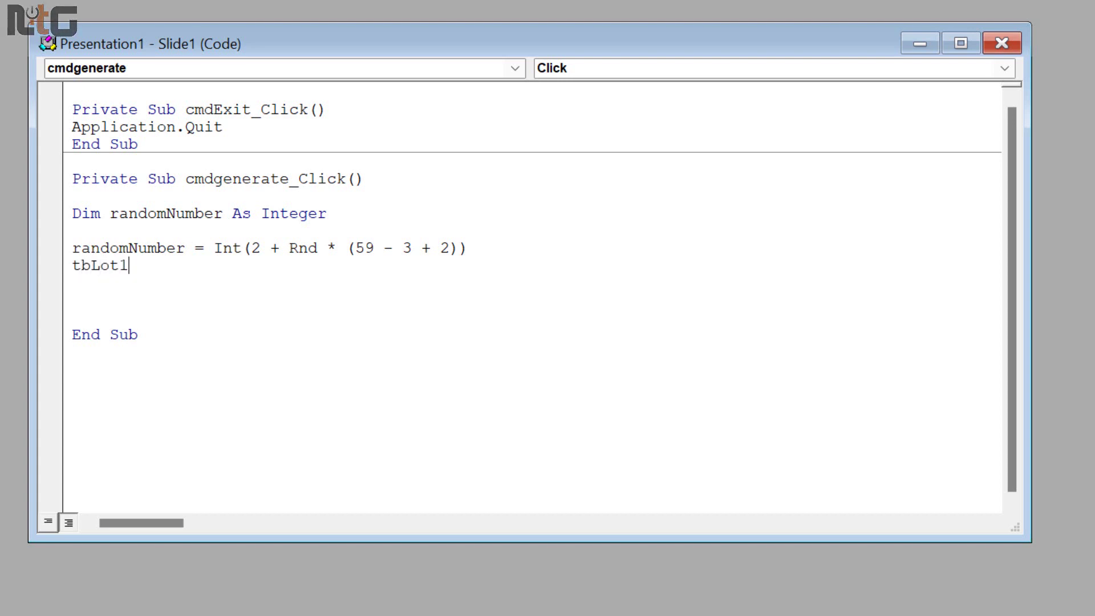
text(.tex)
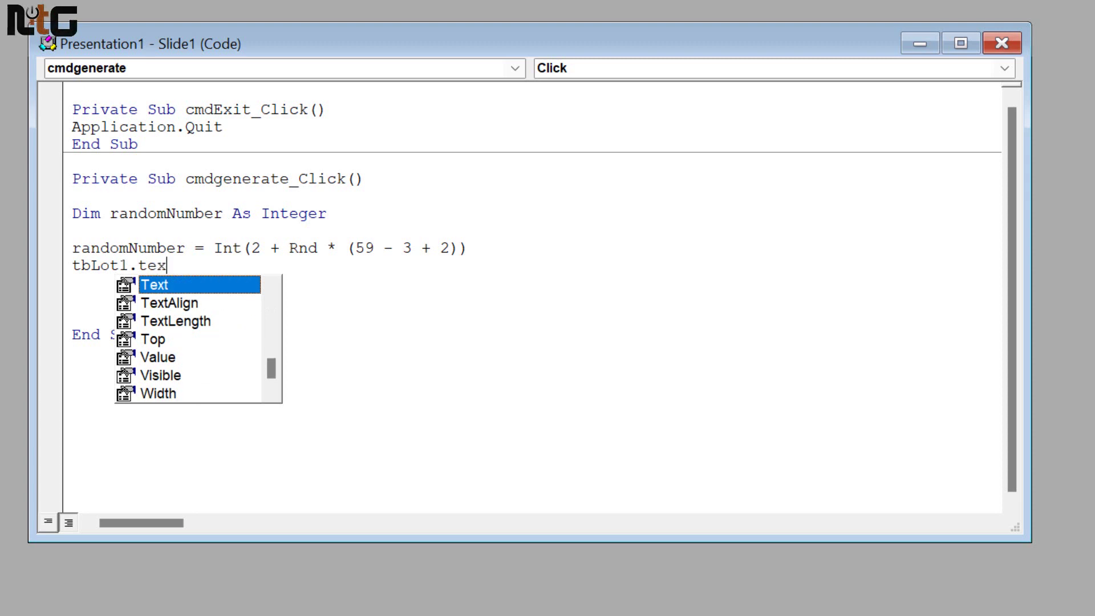
key(Tab)
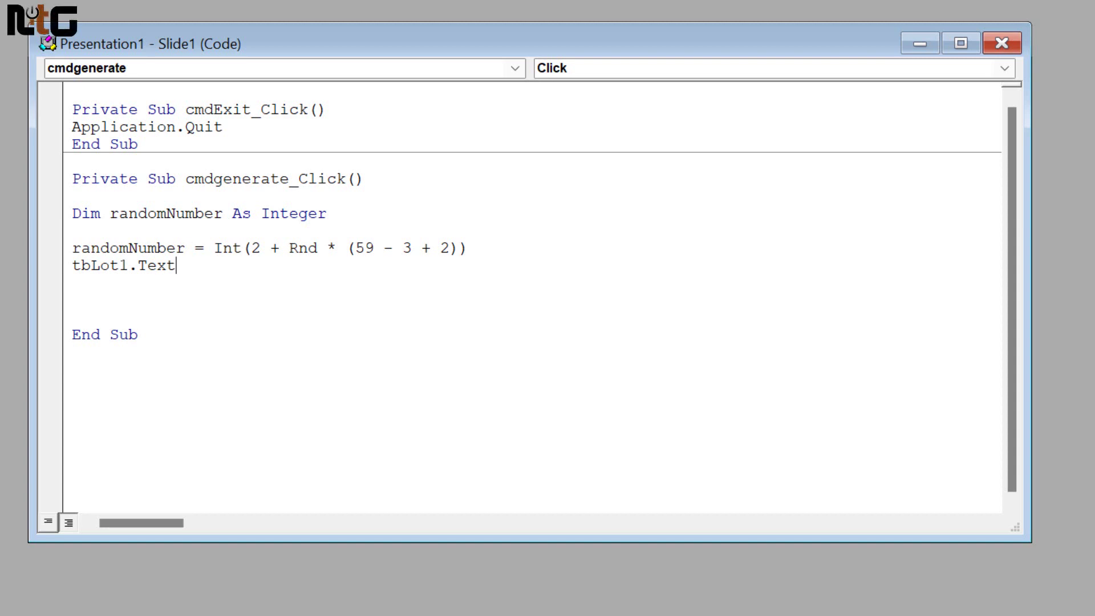
text(=randomNumber)
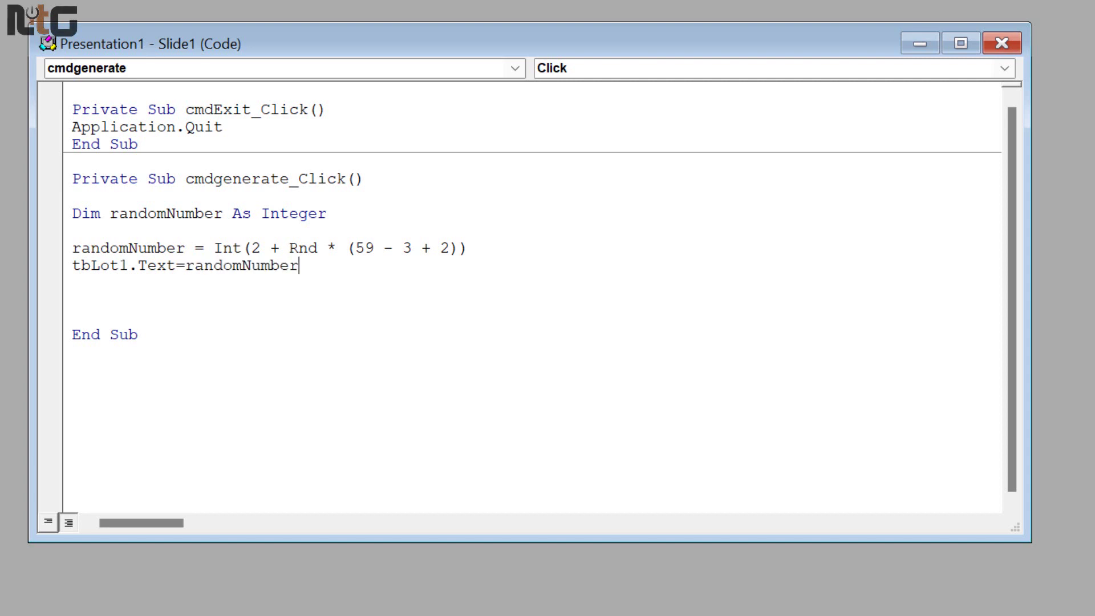
key(Return)
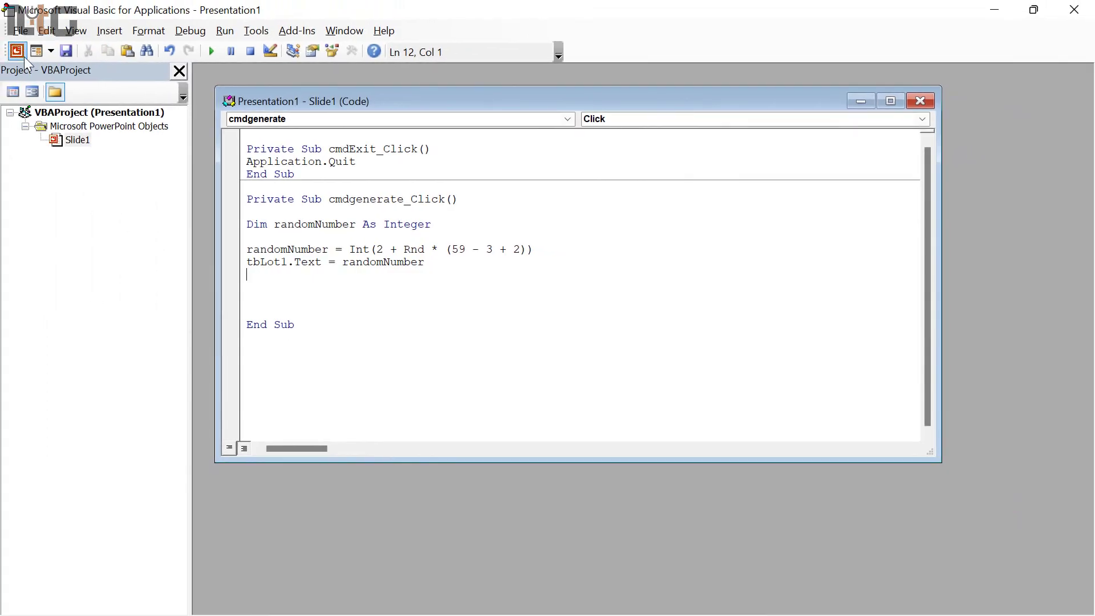
Step: Run the slide show, press Generate to get 42 in the first box, then end the show
click(22, 53)
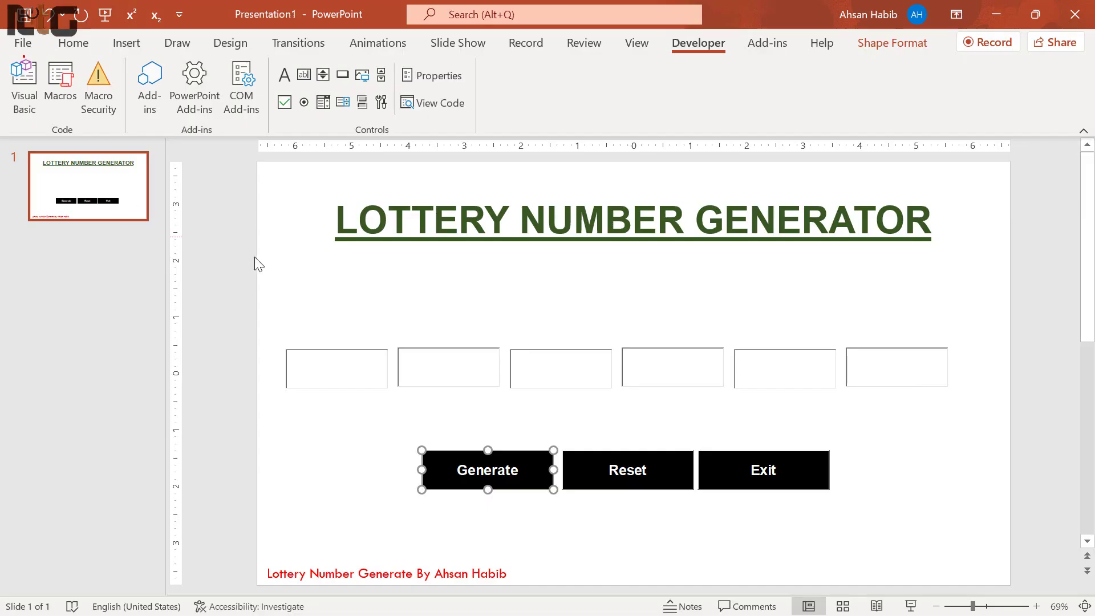
click(911, 607)
click(309, 456)
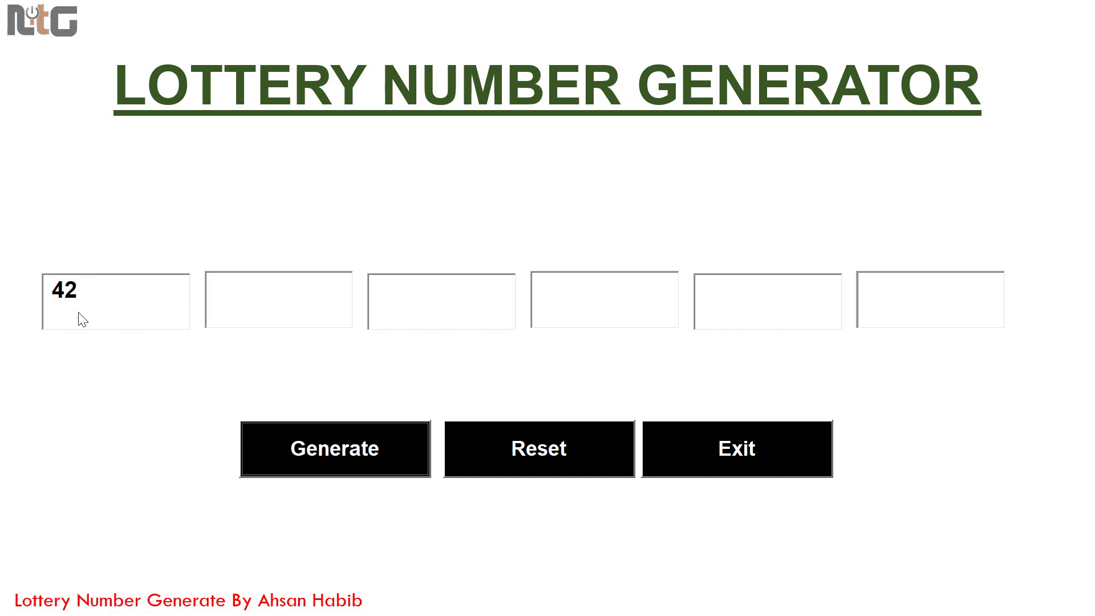
right_click(142, 379)
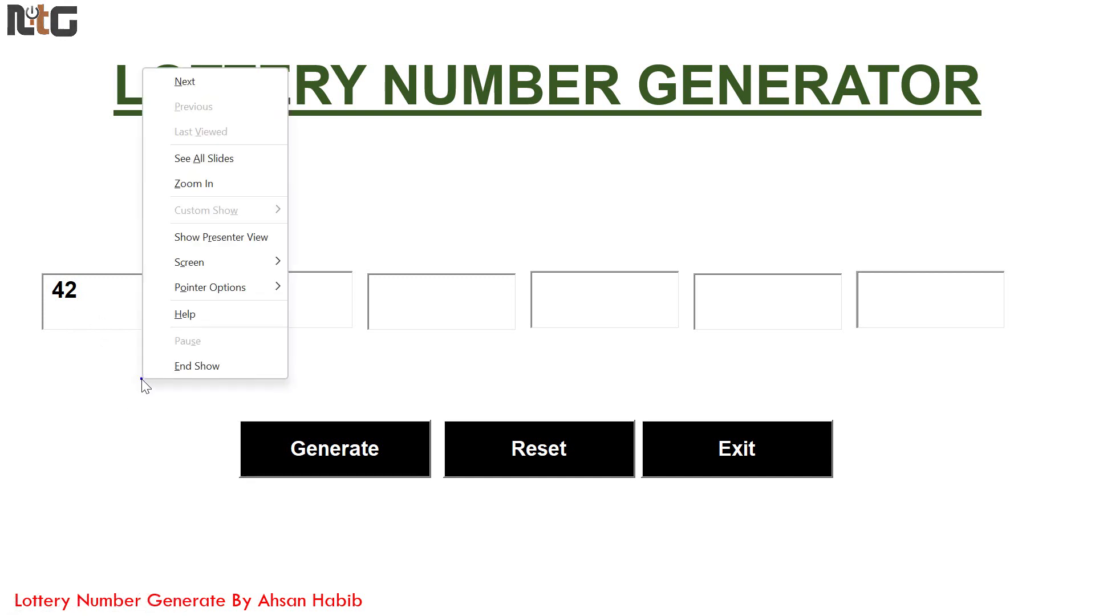
click(218, 363)
click(325, 359)
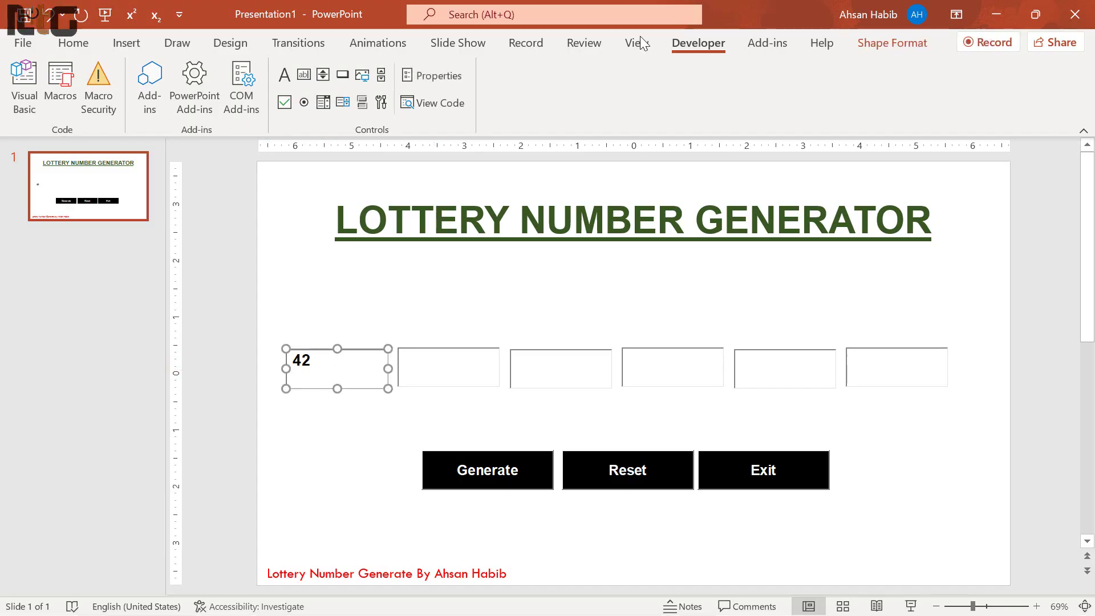
Step: Set the first number box's TextAlign to 2 - fmTextAlignCenter in its Properties
click(414, 80)
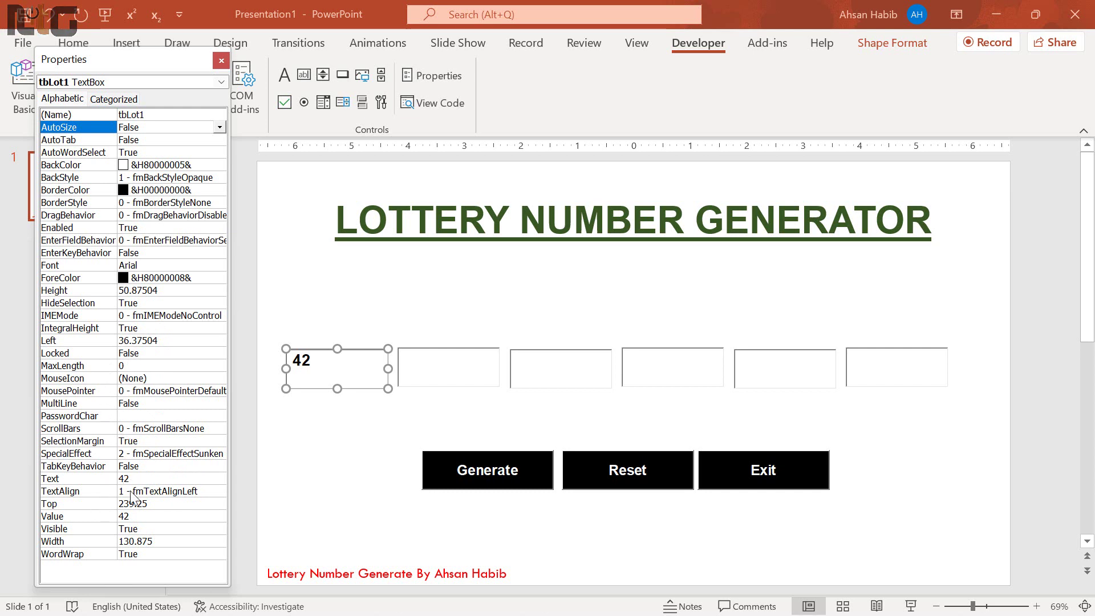
click(209, 491)
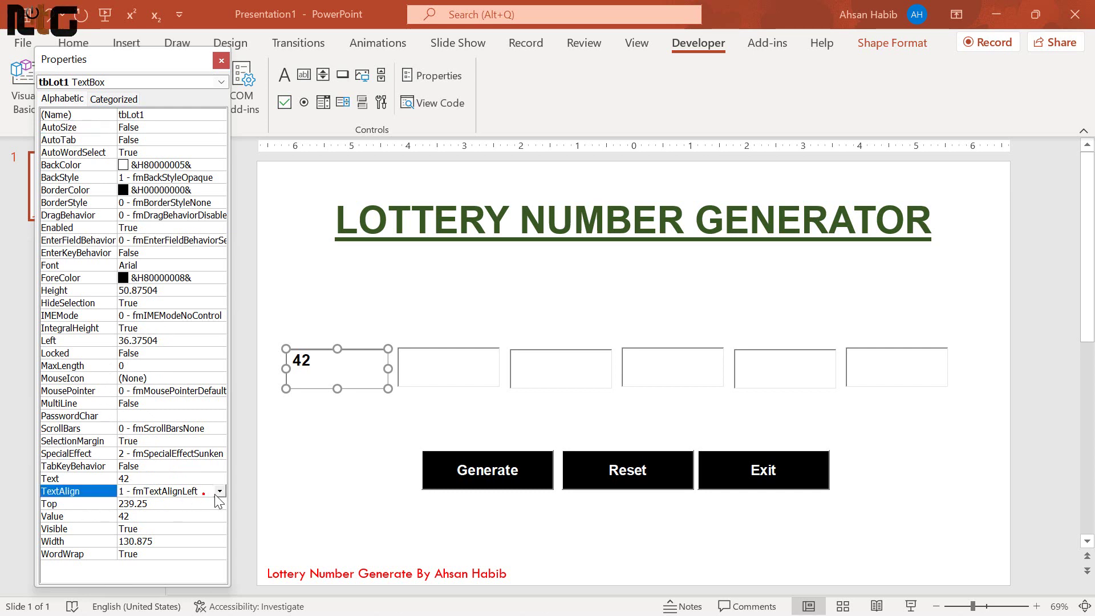
click(220, 491)
click(171, 514)
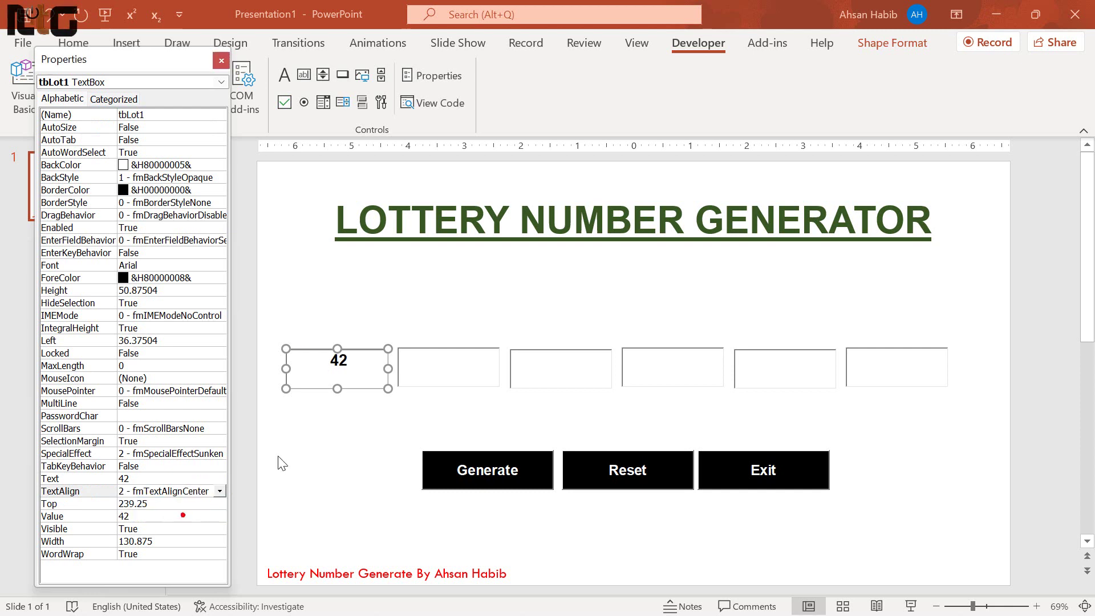
Step: Center the text in the second and third number boxes
click(454, 369)
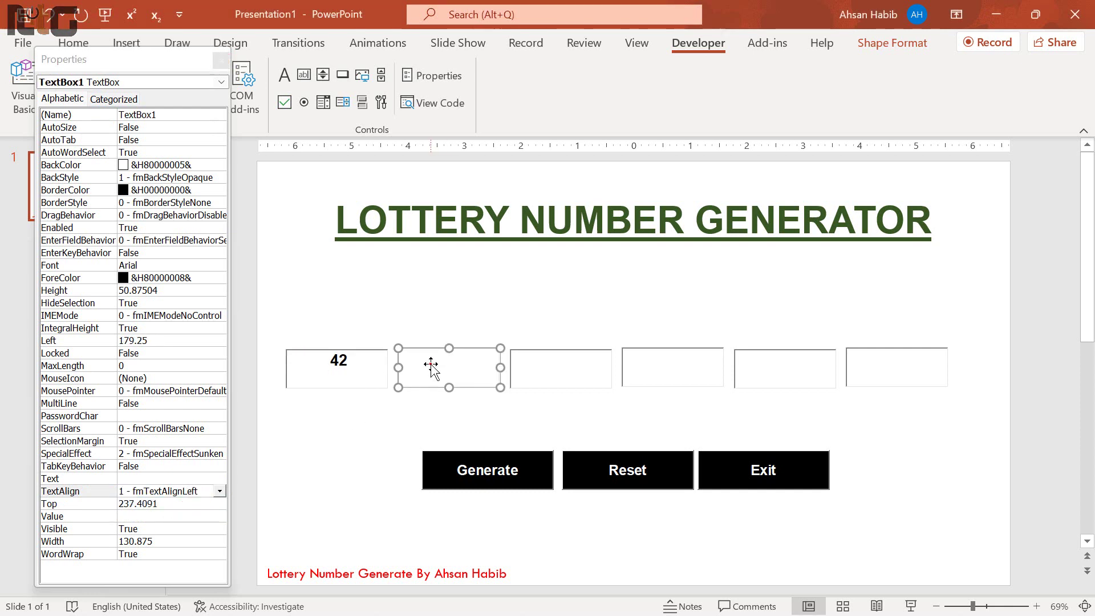
click(220, 490)
click(171, 514)
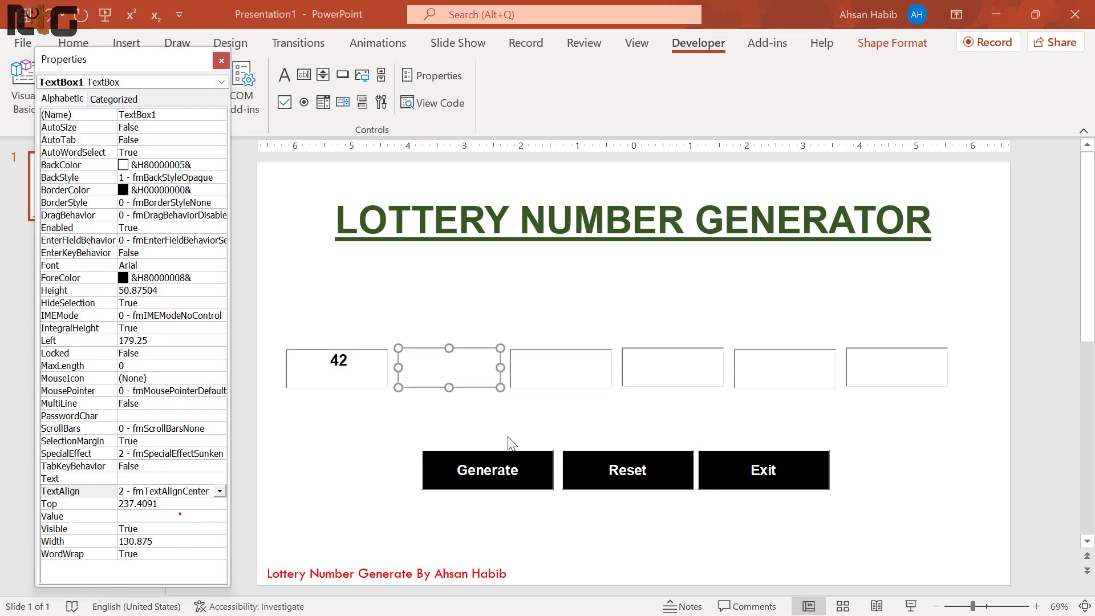
click(542, 357)
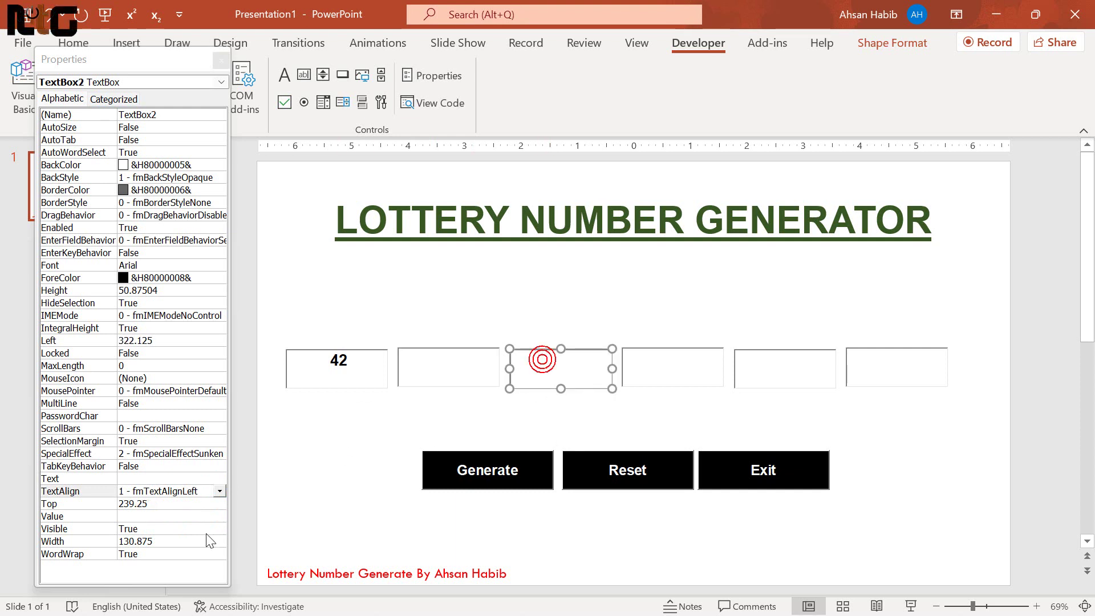
click(221, 490)
click(171, 514)
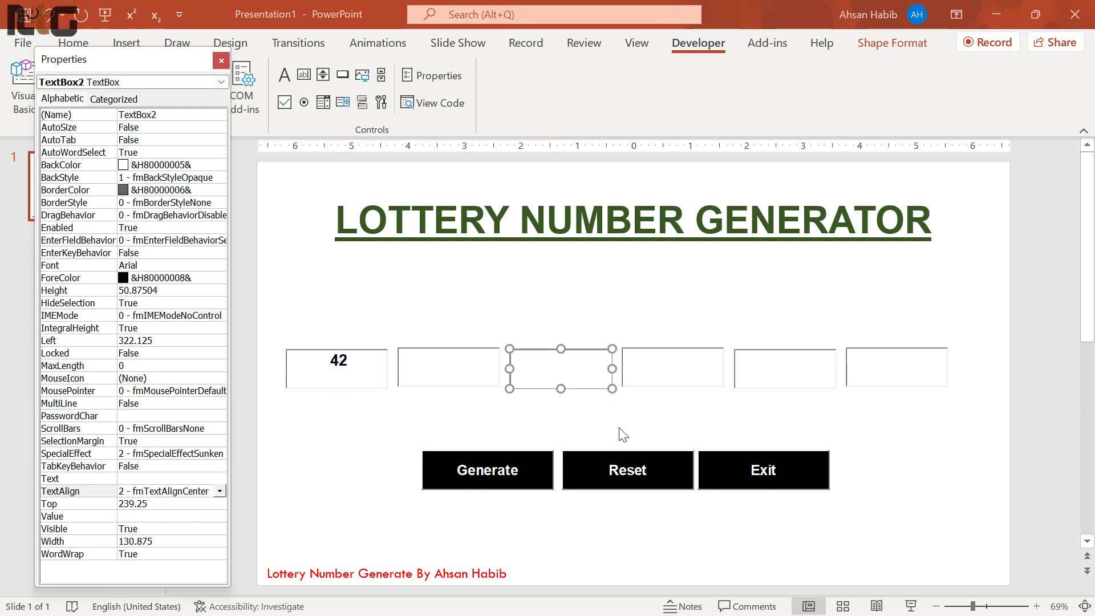
Step: Center the text in the fourth, fifth and sixth number boxes
click(659, 368)
click(220, 491)
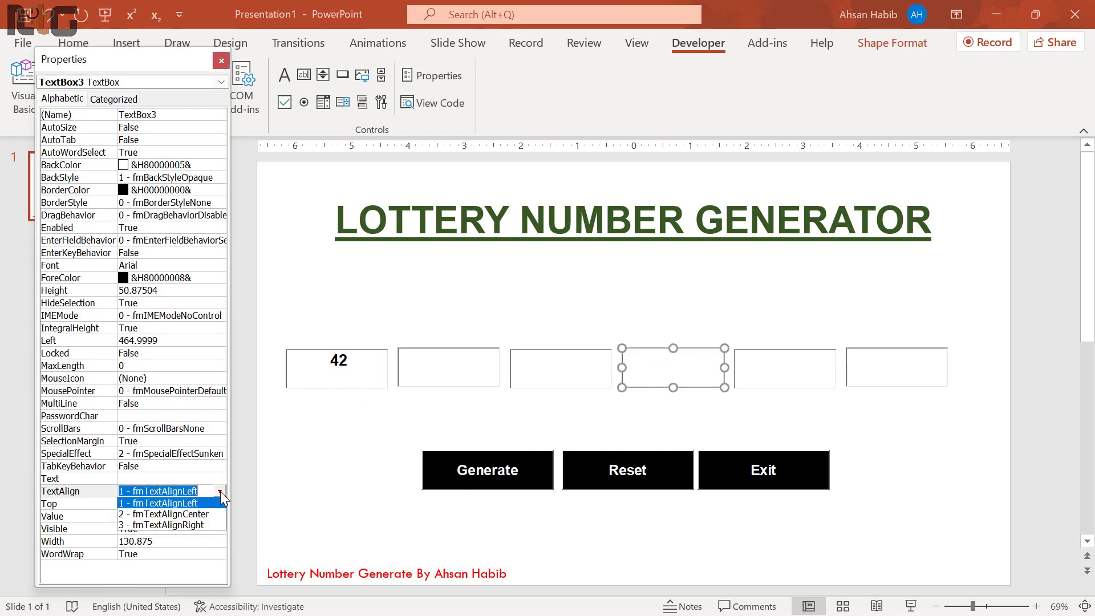
click(169, 514)
click(766, 371)
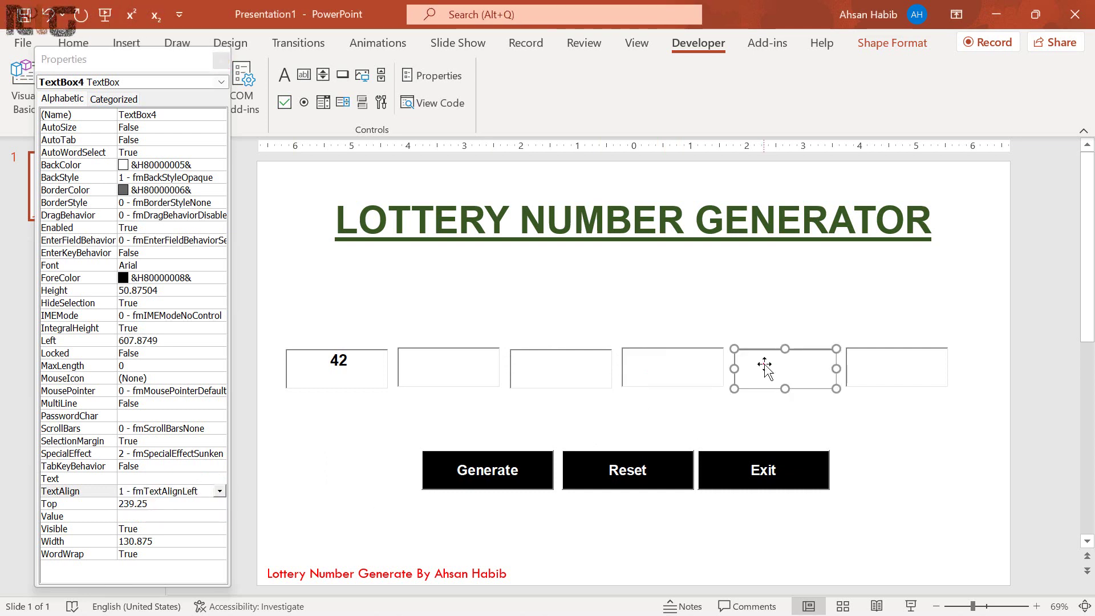
click(220, 491)
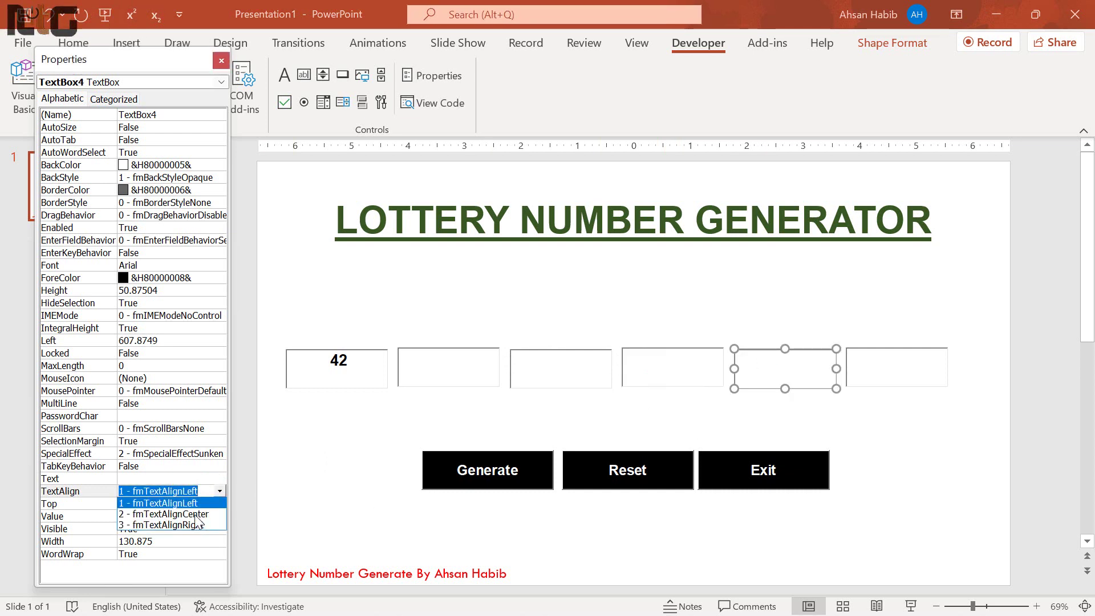
click(169, 513)
click(859, 371)
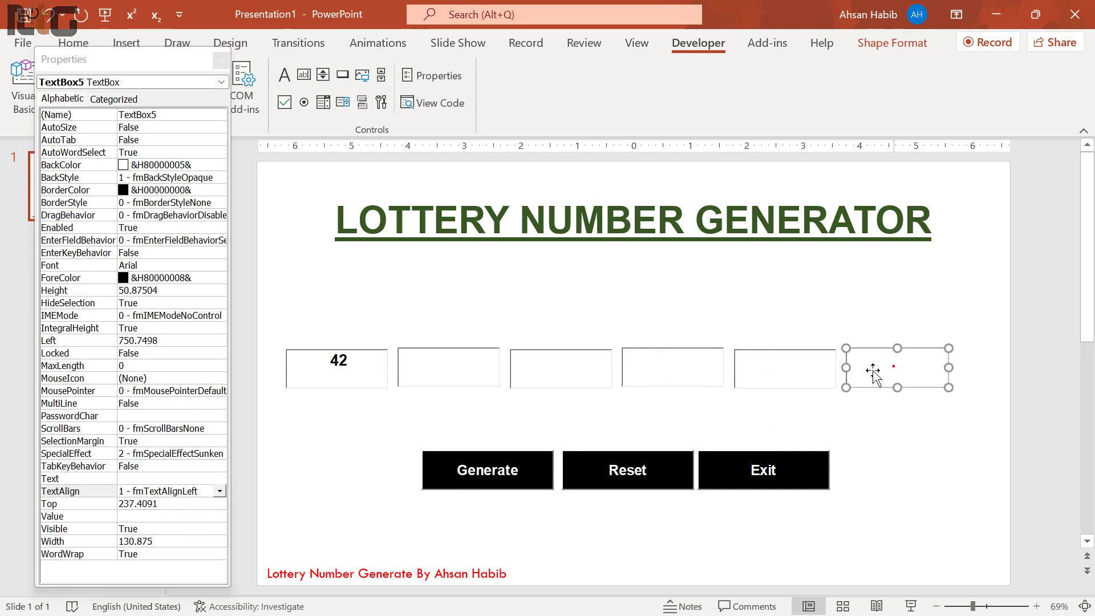
click(219, 492)
click(157, 515)
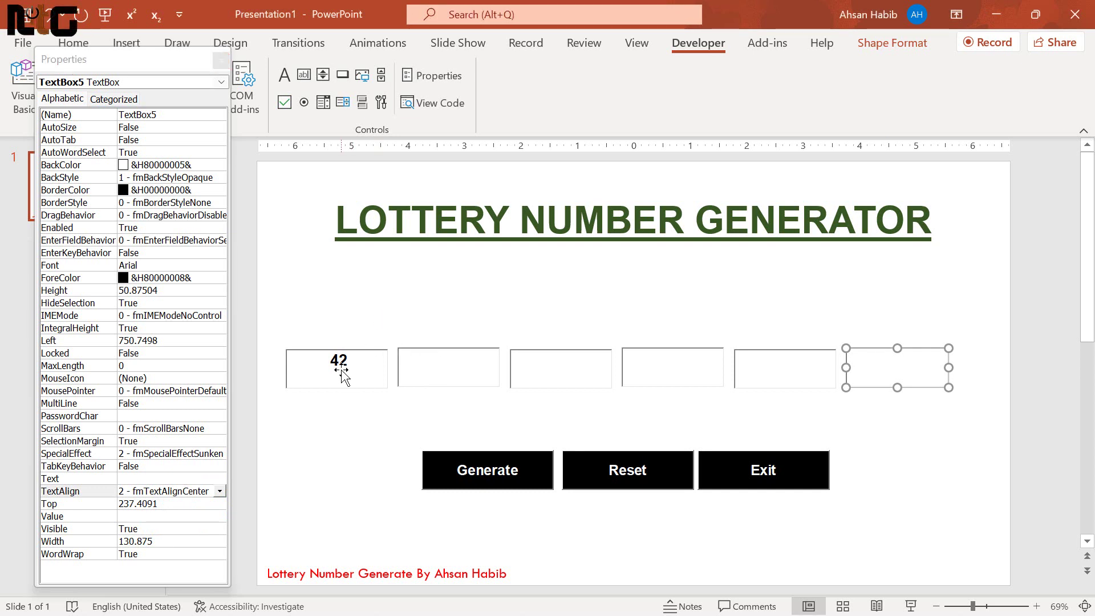
Step: Recheck the boxes' settings and copy the first box's name tbLot1
click(354, 367)
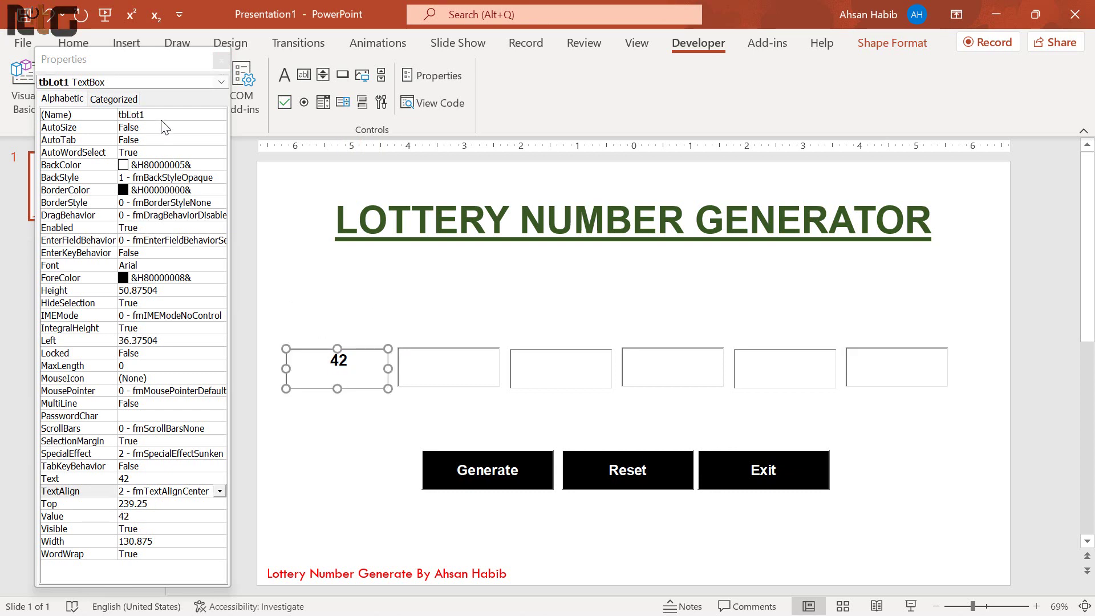
click(447, 370)
click(564, 365)
click(883, 369)
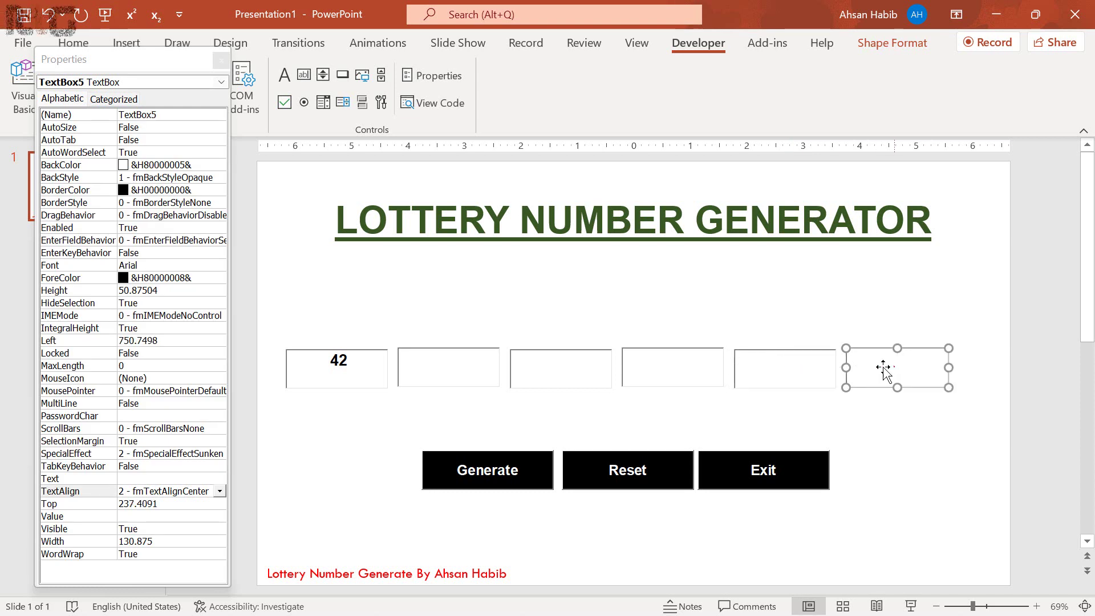
click(421, 365)
click(293, 366)
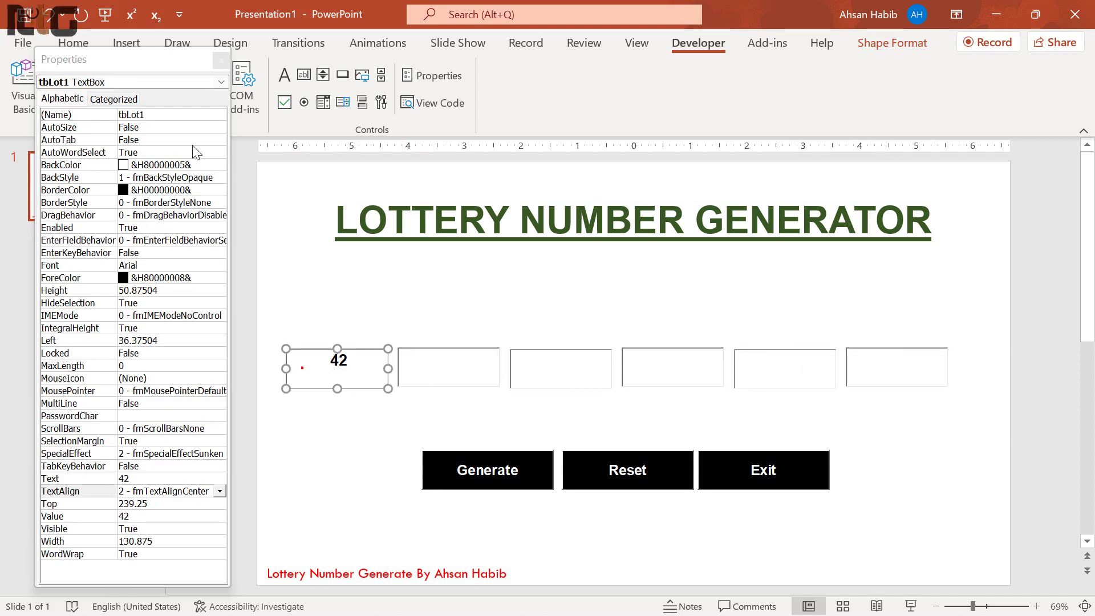
click(171, 114)
click(171, 114)
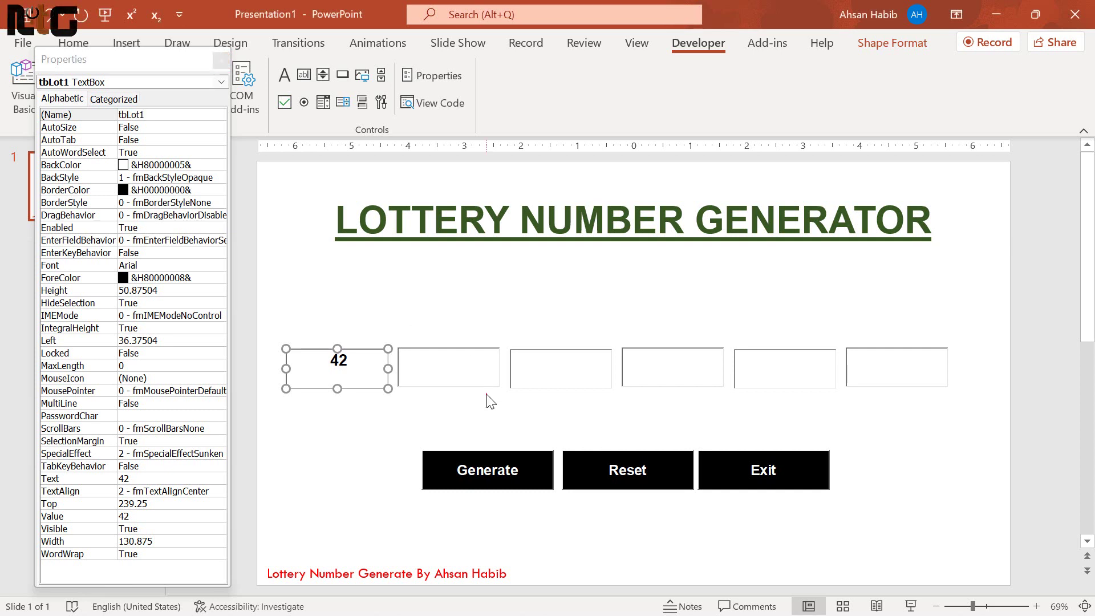
Step: Rename the second and third number boxes tbLot2 and tbLot3
click(463, 369)
click(171, 114)
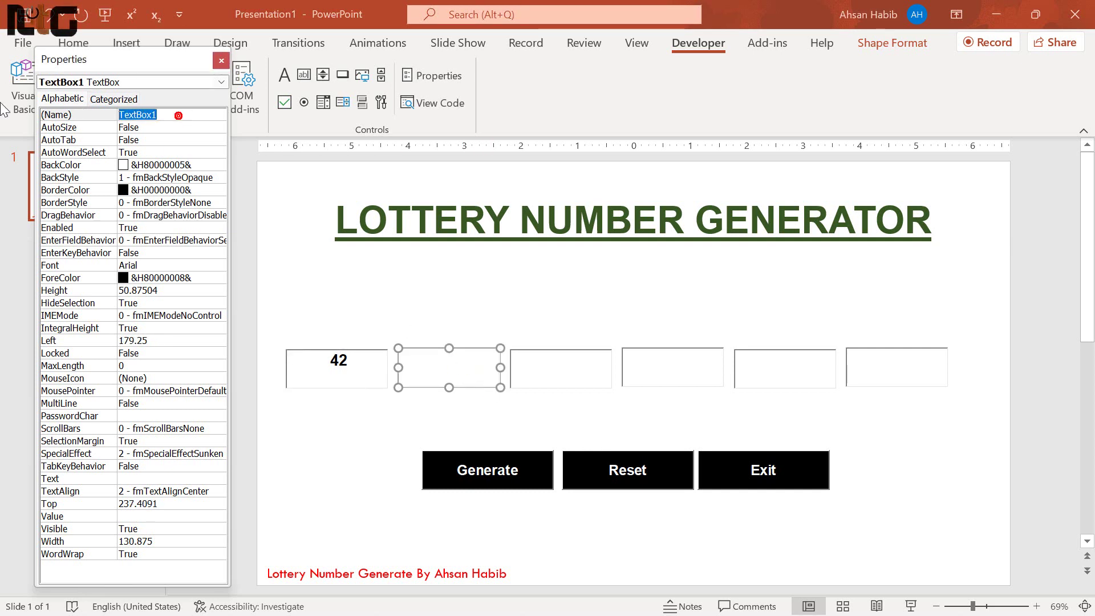
text(tbLot1)
key(BackSpace)
text(2)
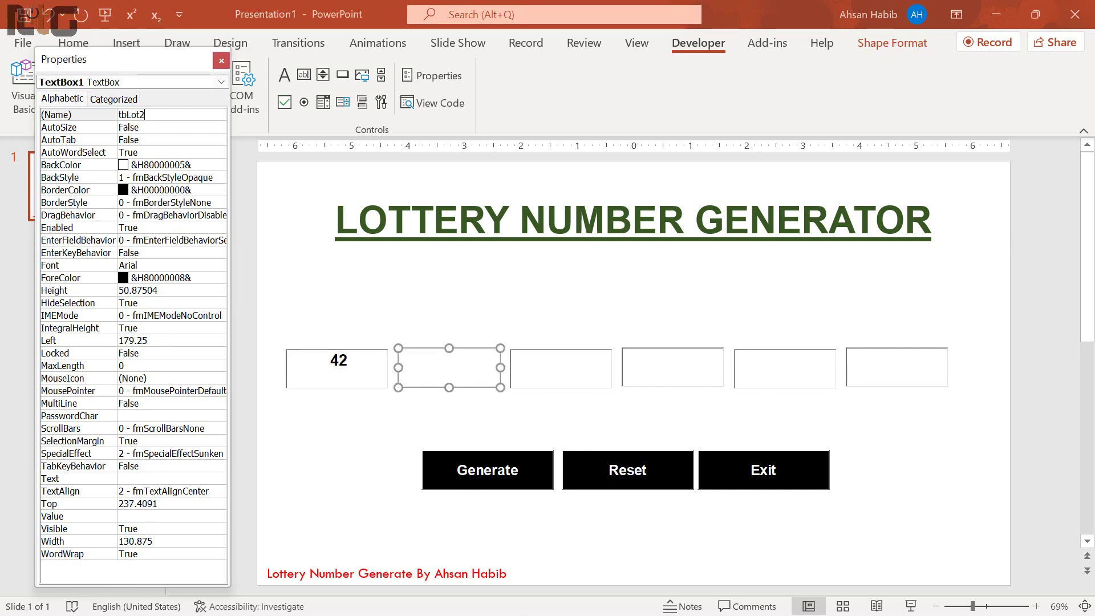
click(588, 364)
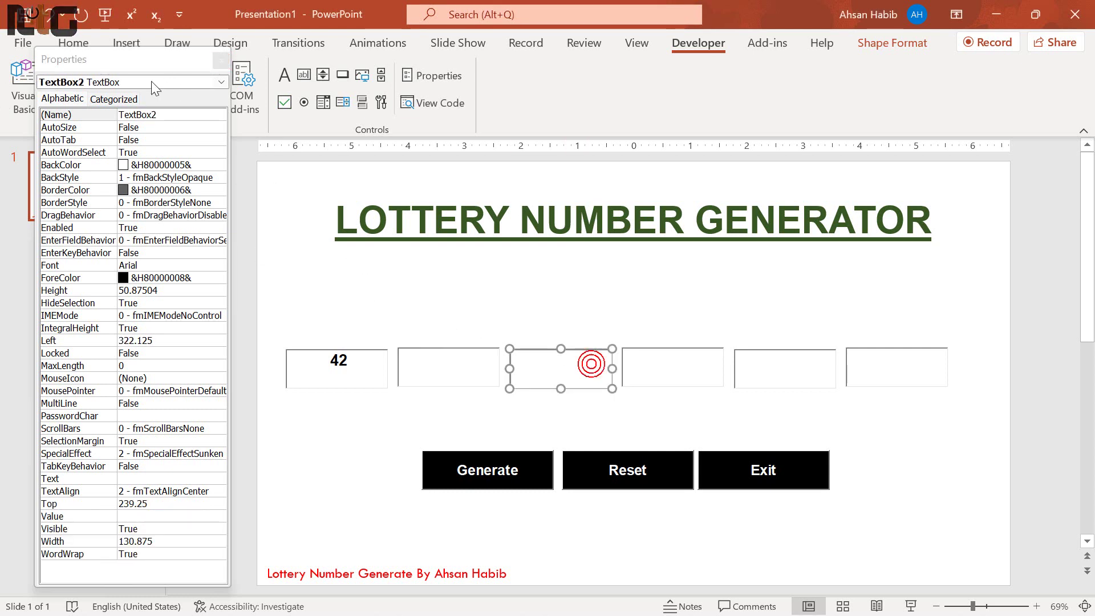
click(177, 113)
text(tbLot1)
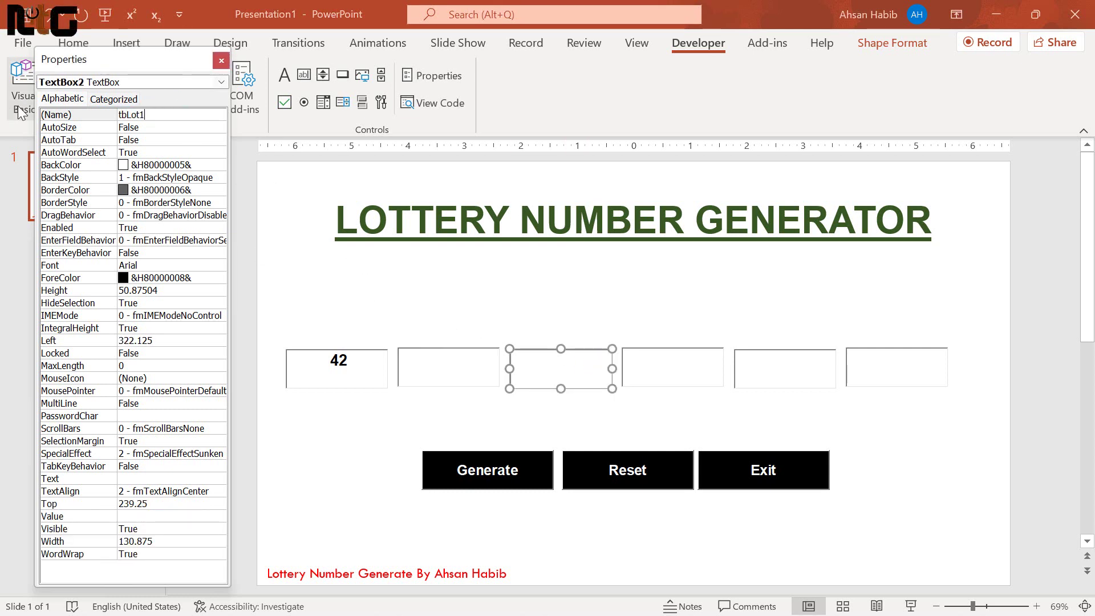
text(3)
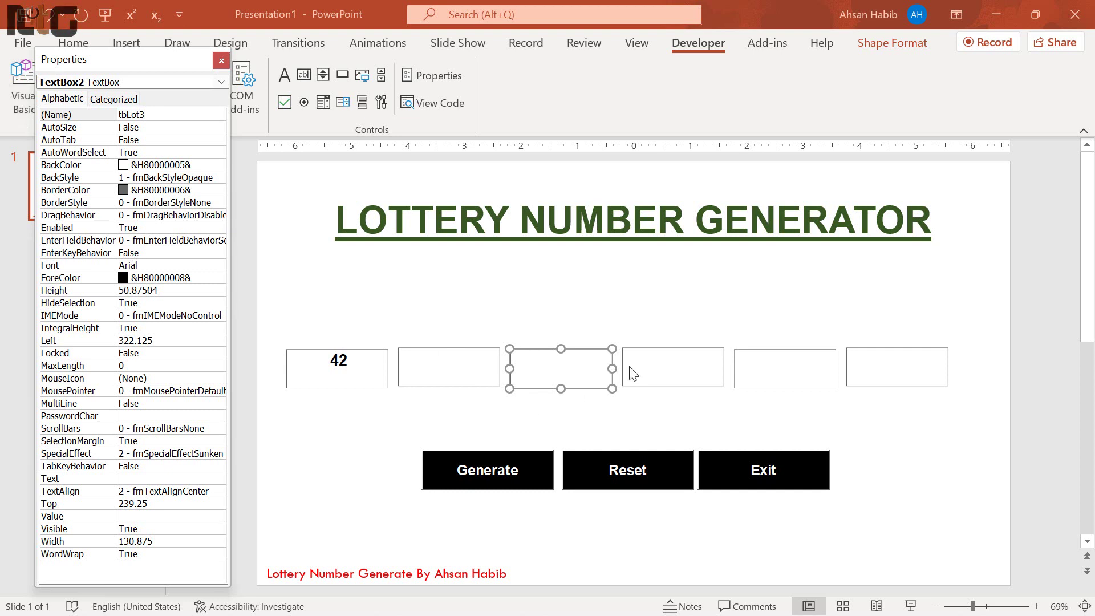
click(671, 368)
Step: Name the fourth and fifth boxes tbLot4 and tbLot5, and begin naming the sixth
click(185, 114)
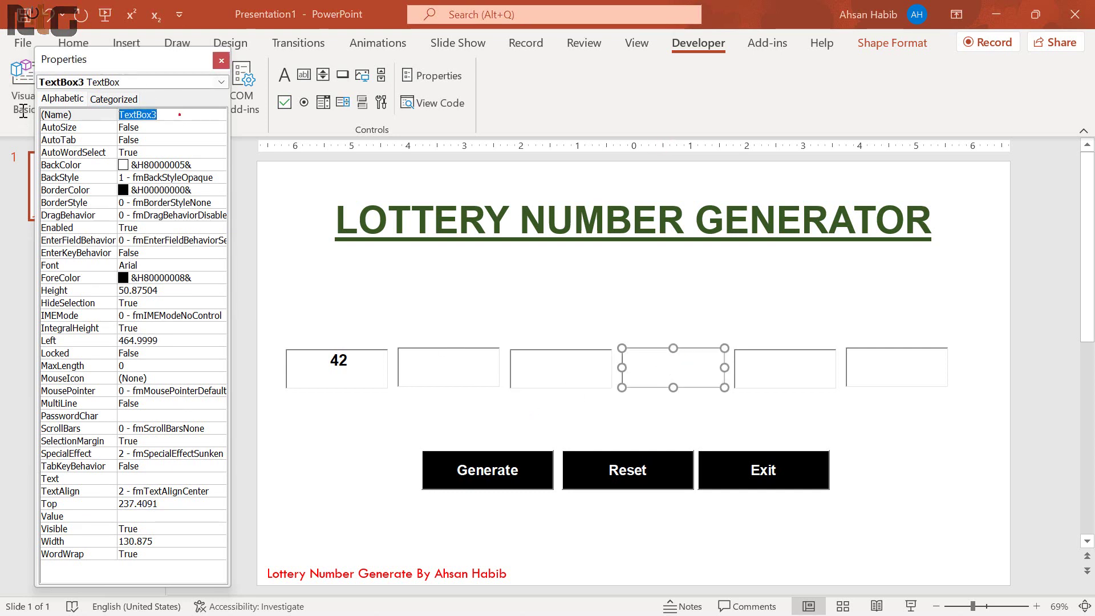
text(tbLot1)
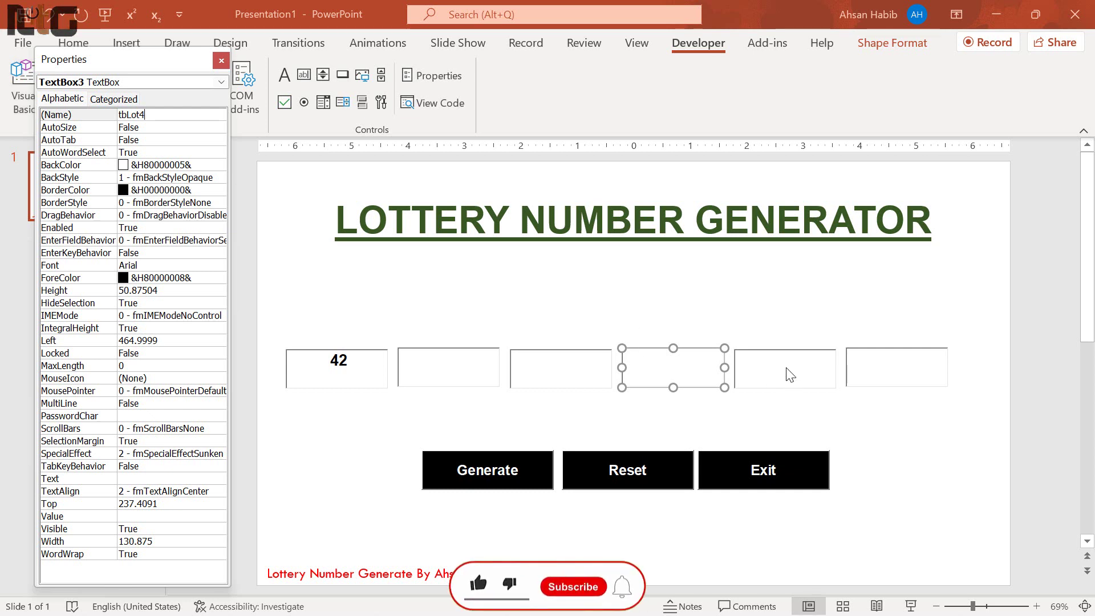
click(802, 370)
click(34, 110)
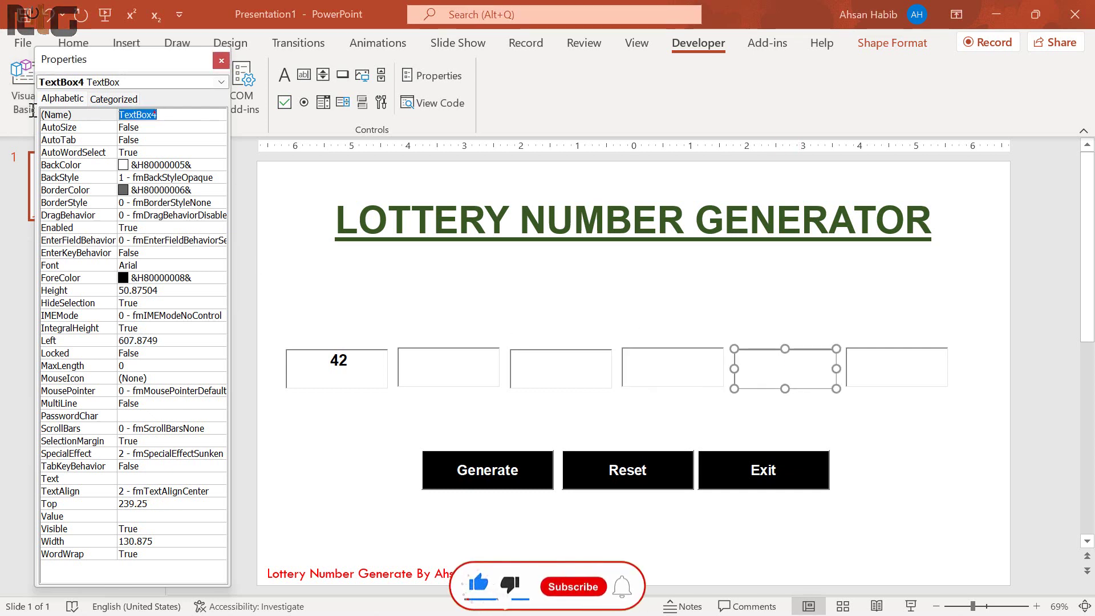
text(tbLot)
text(1)
key(BackSpace)
text(5)
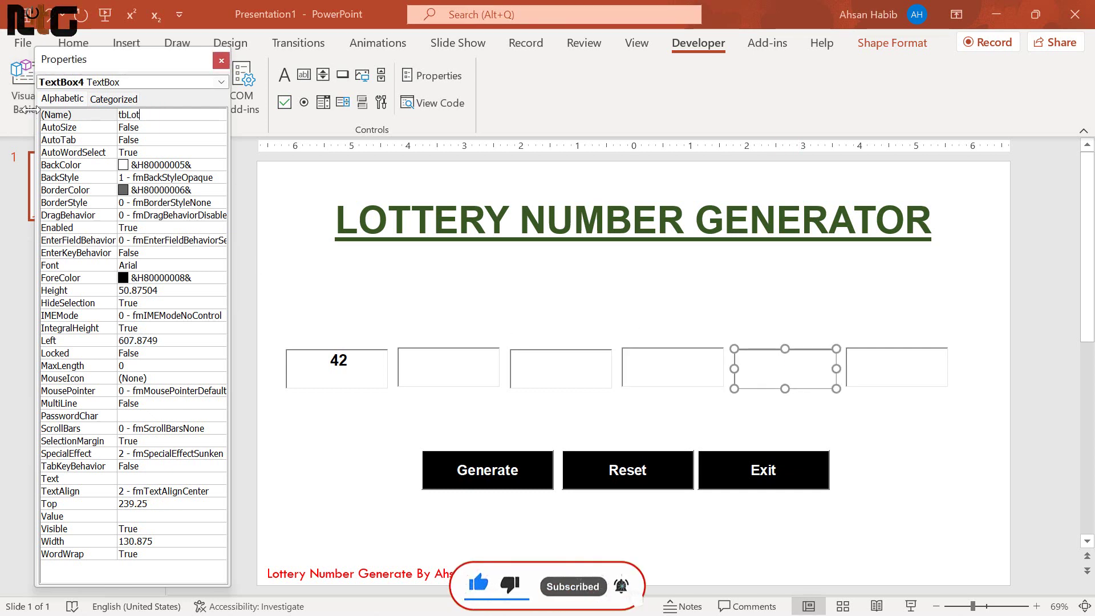
click(901, 367)
click(171, 115)
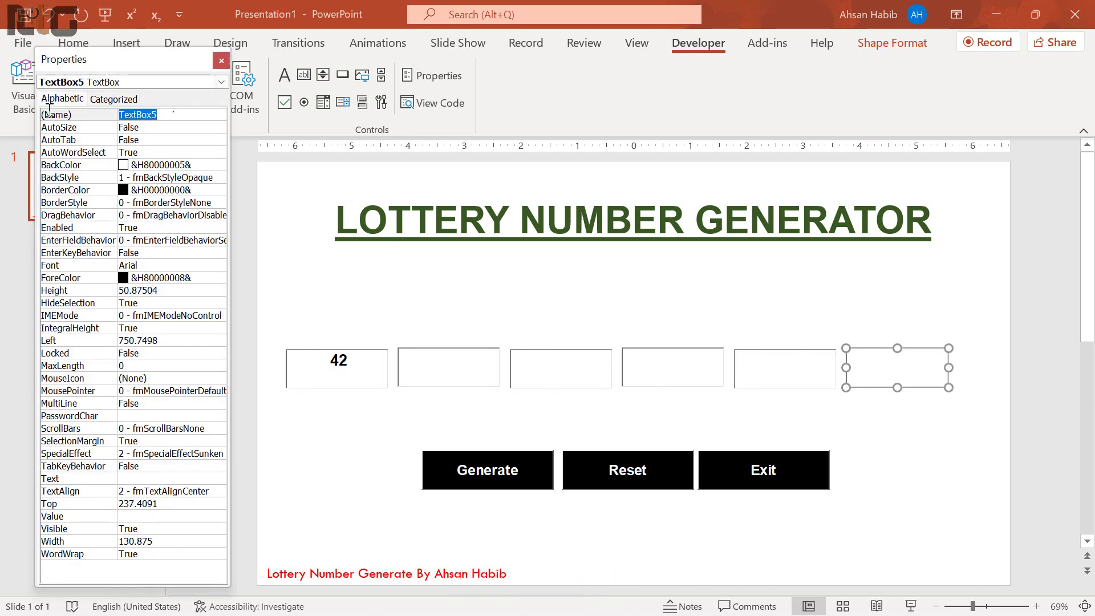
text(tbLot1)
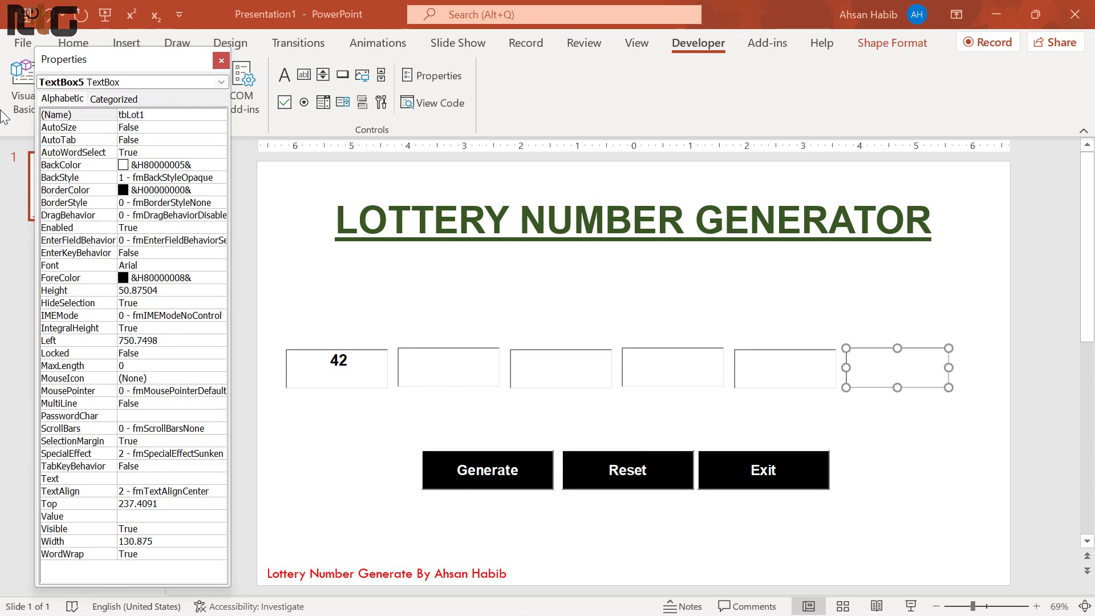
key(BackSpace)
text(6)
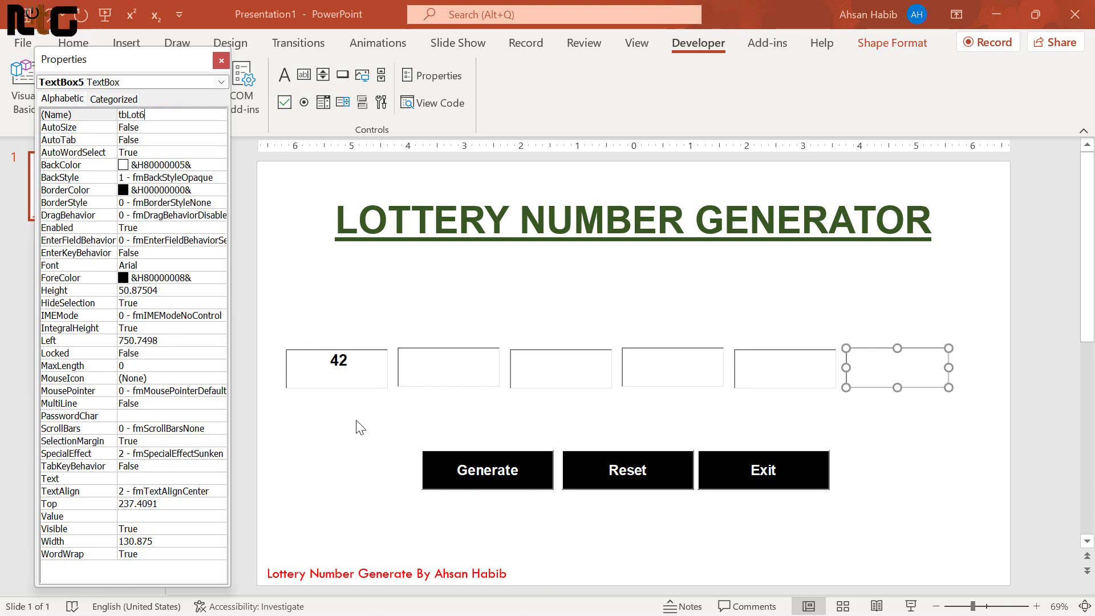
Step: Open the Generate button's code and highlight the randomNumber As Integer declaration
click(485, 472)
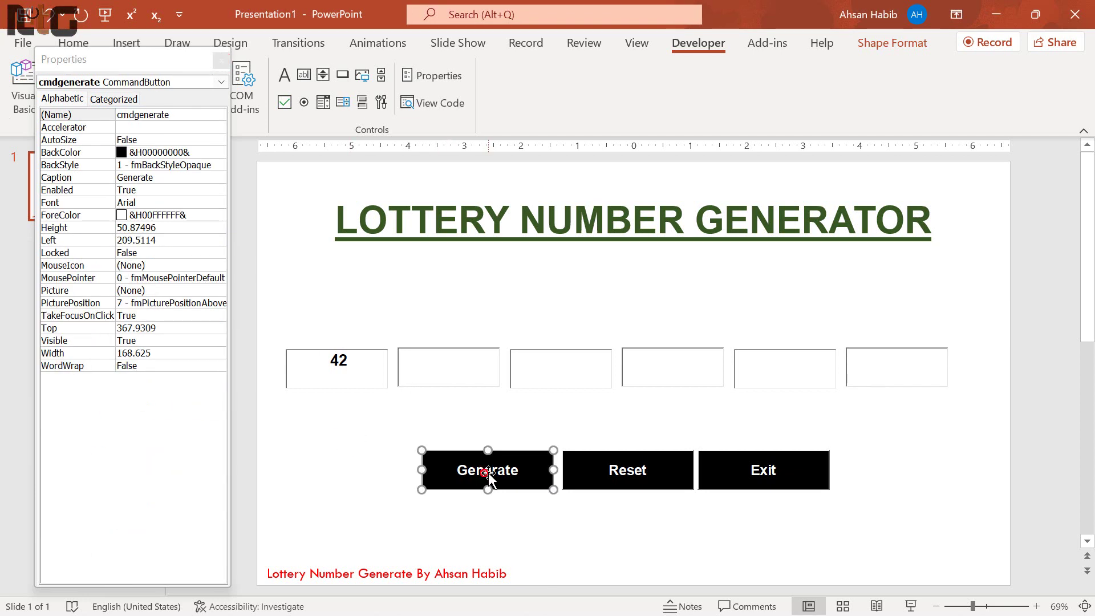
click(432, 100)
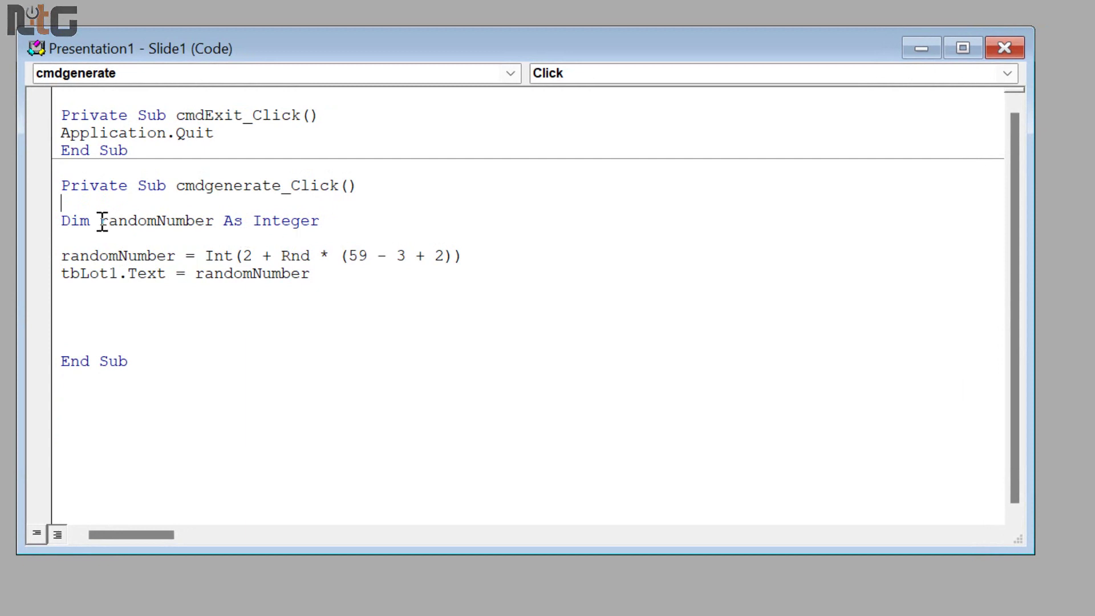
drag(102, 221, 214, 226)
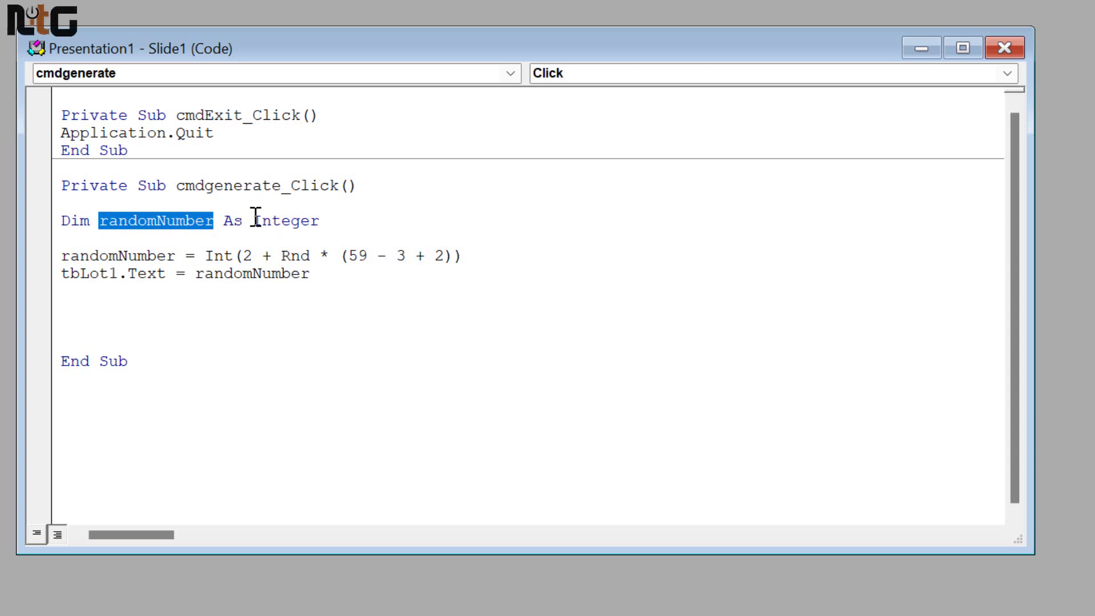
drag(255, 221, 320, 222)
click(309, 221)
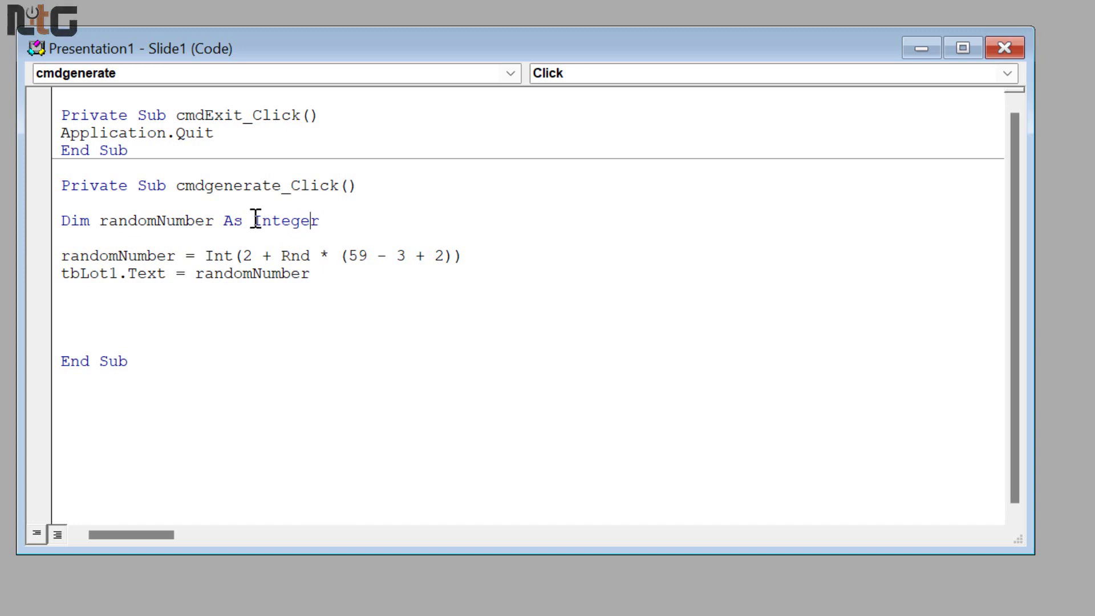
drag(256, 220, 318, 211)
click(292, 211)
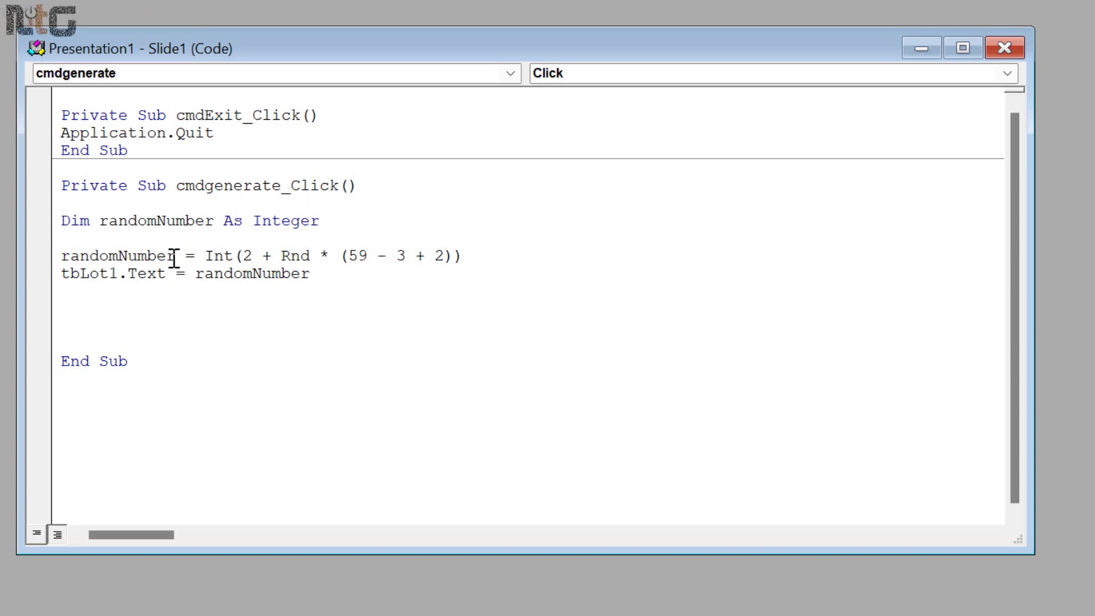
Step: Walk through the formula's parts: randomNumber, Int, 2, Rnd, 59, 3 and 2
drag(174, 258, 74, 264)
click(227, 256)
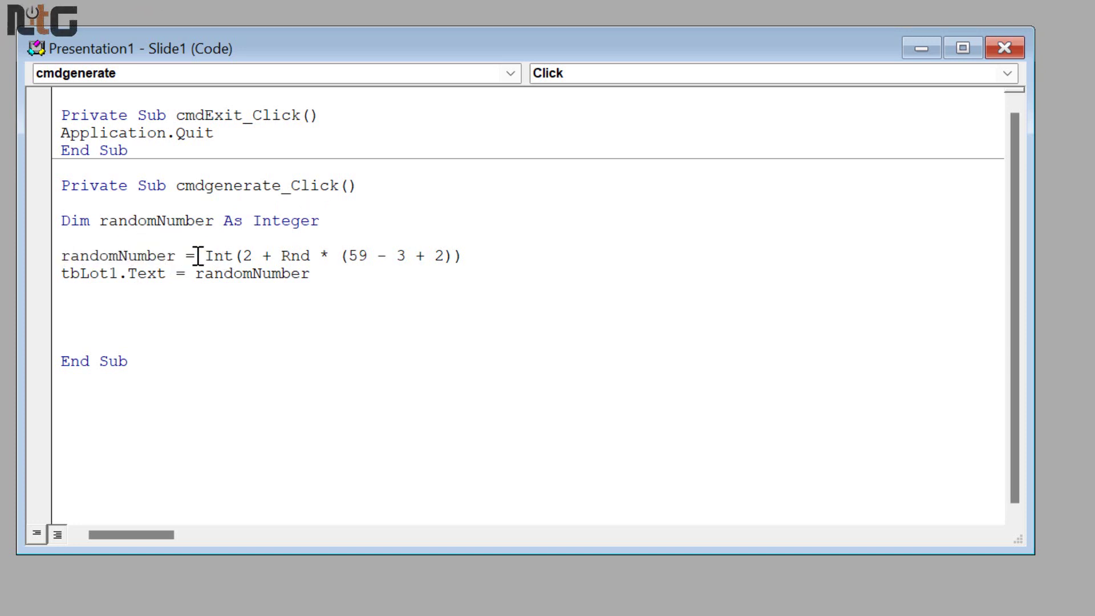
drag(206, 253, 231, 251)
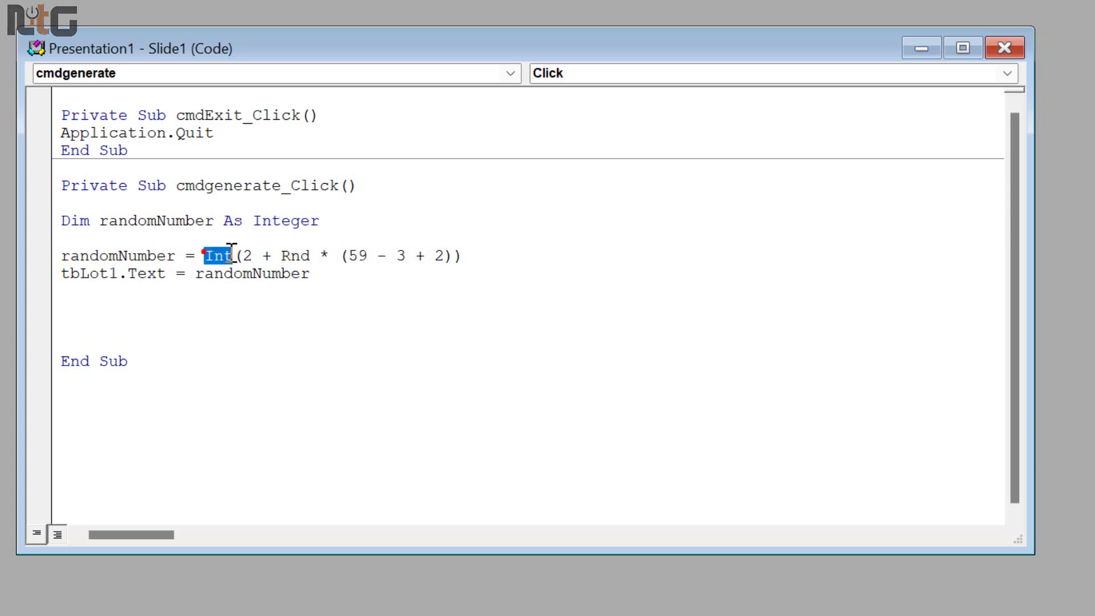
double_click(254, 255)
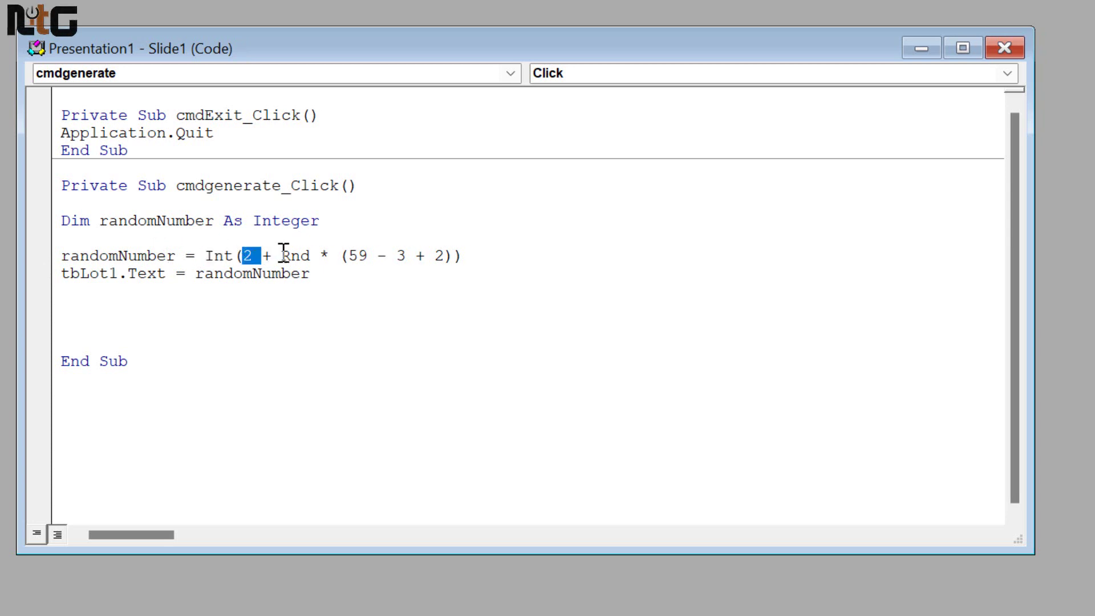
drag(281, 255, 314, 255)
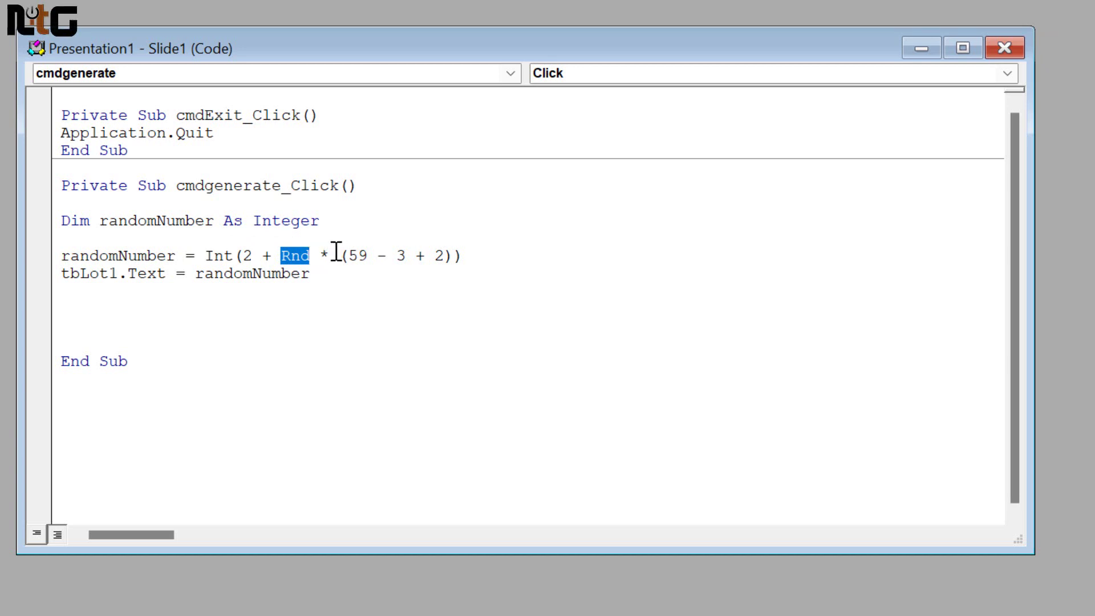
click(338, 256)
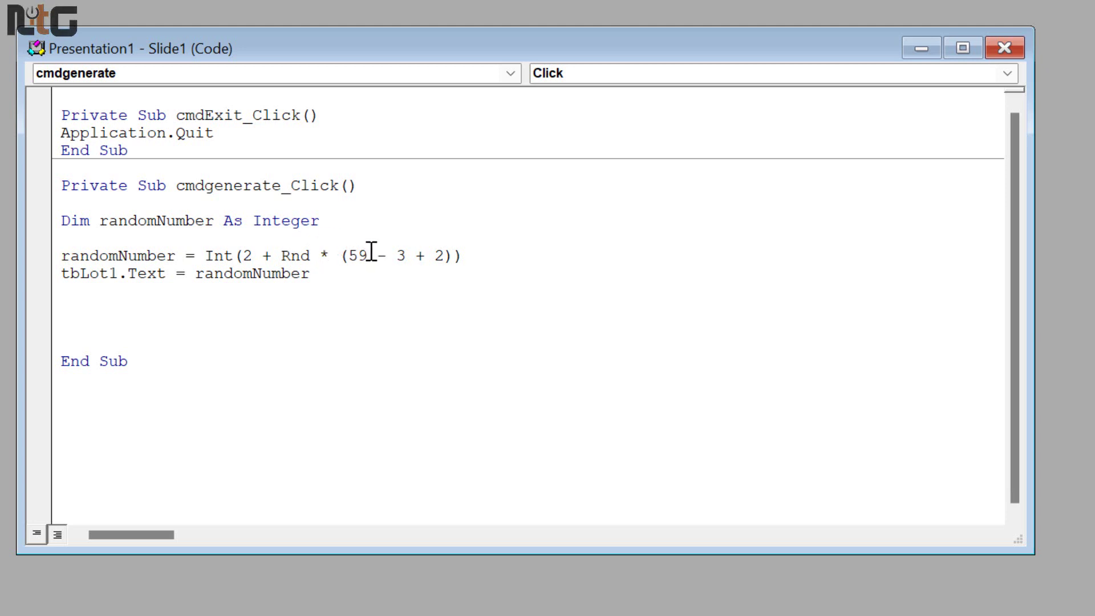
drag(338, 255, 367, 256)
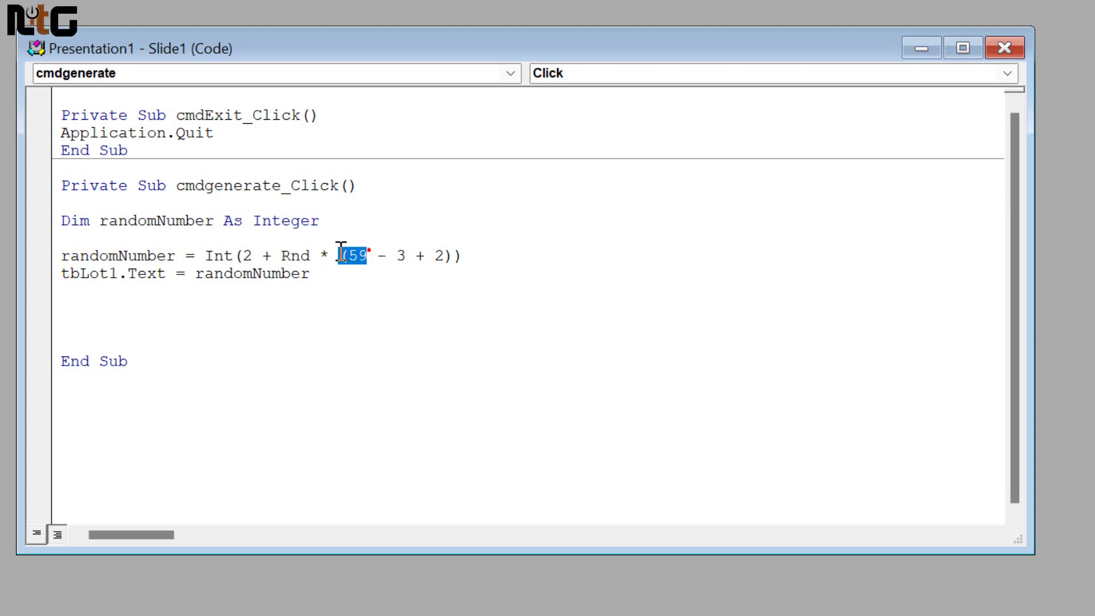
click(396, 255)
double_click(399, 256)
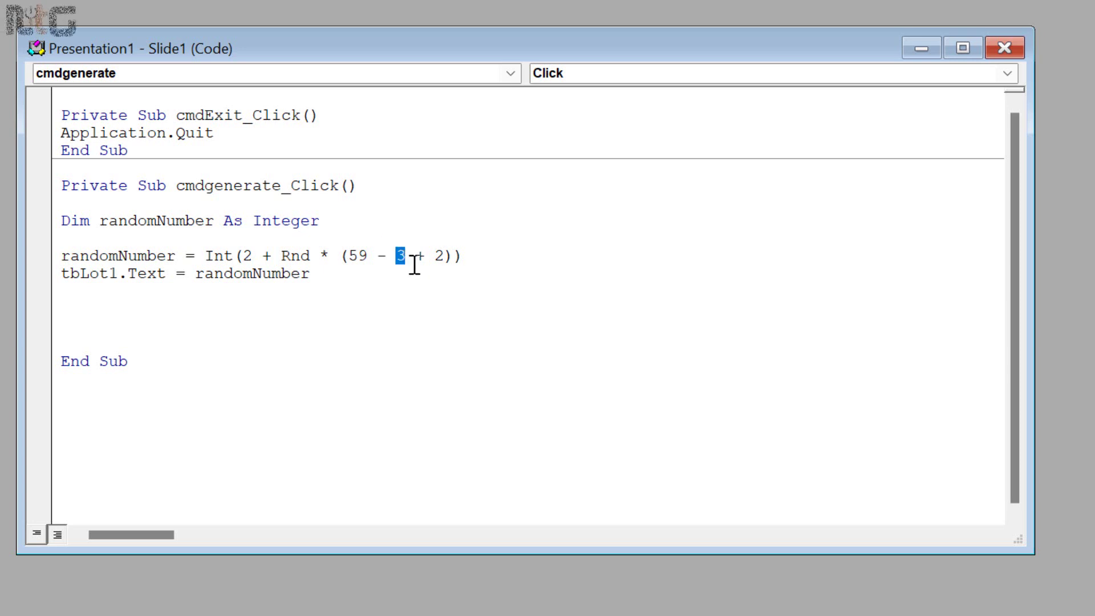
click(427, 255)
double_click(426, 255)
double_click(438, 255)
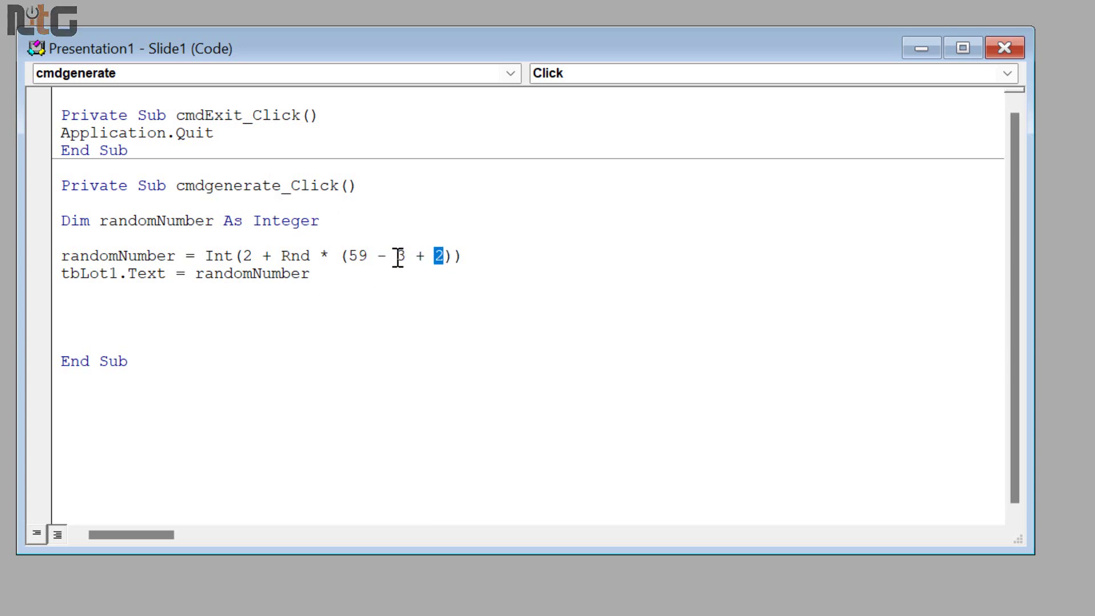
click(444, 256)
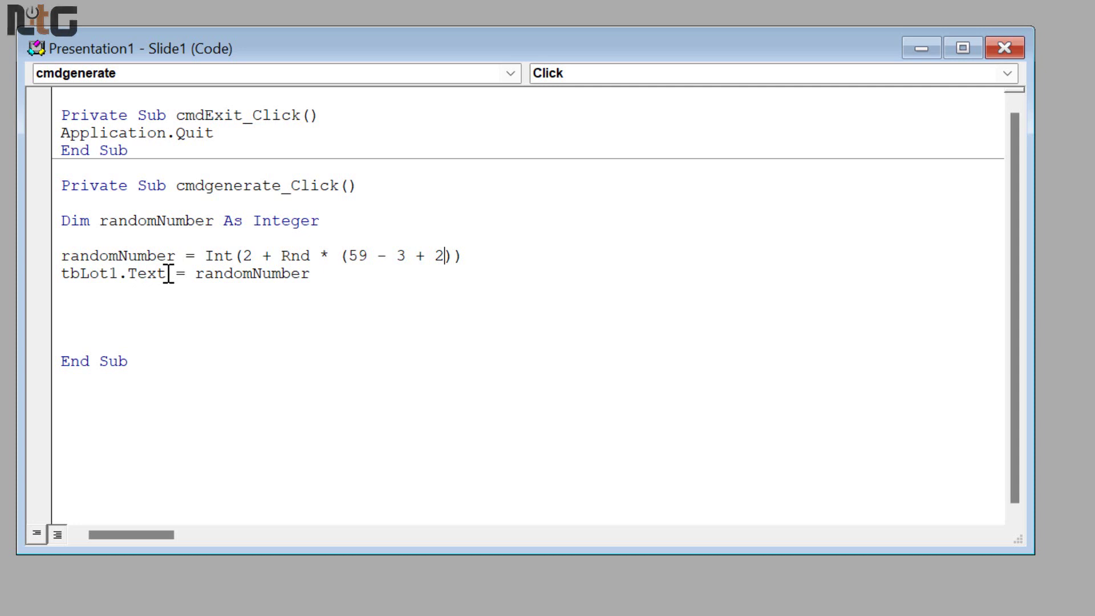
Step: Select the formula line and the tbLot1 line together
drag(61, 256, 447, 263)
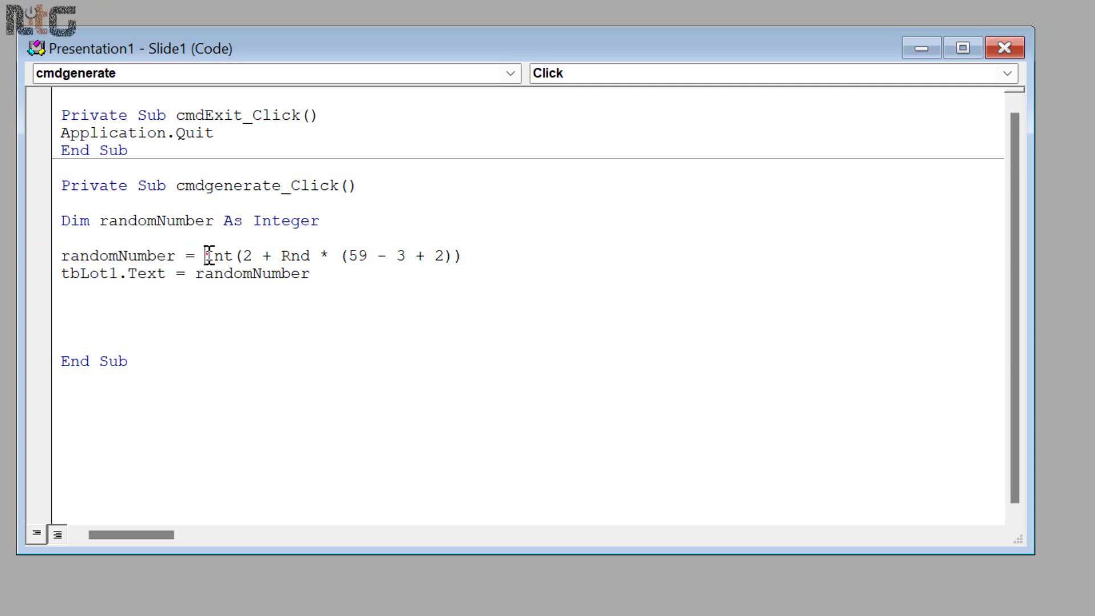
click(438, 255)
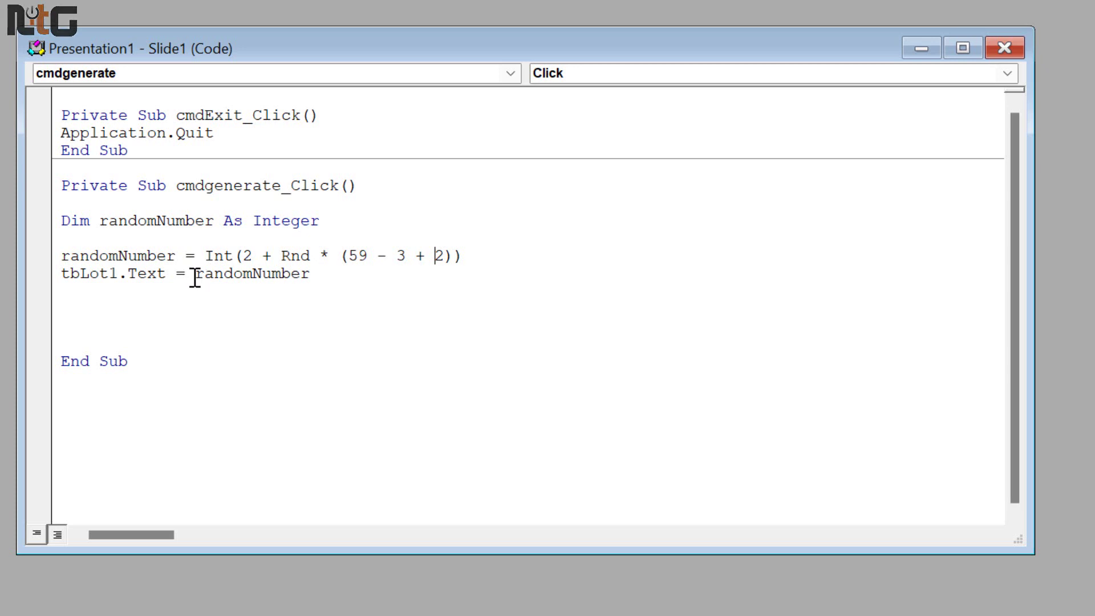
drag(195, 278, 317, 274)
click(196, 255)
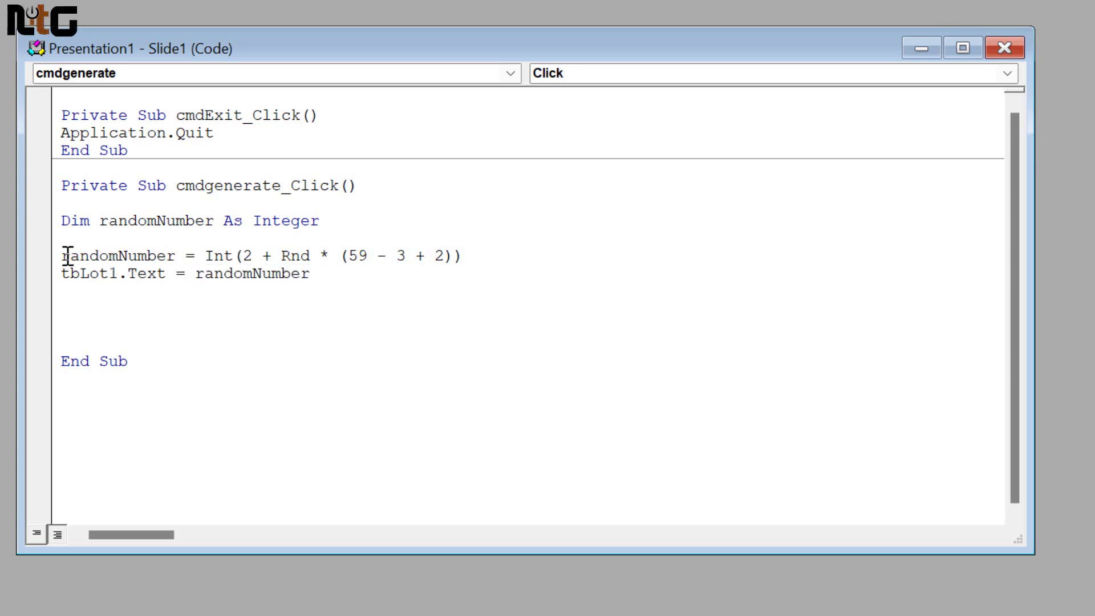
drag(63, 256, 309, 273)
key(ctrl+c)
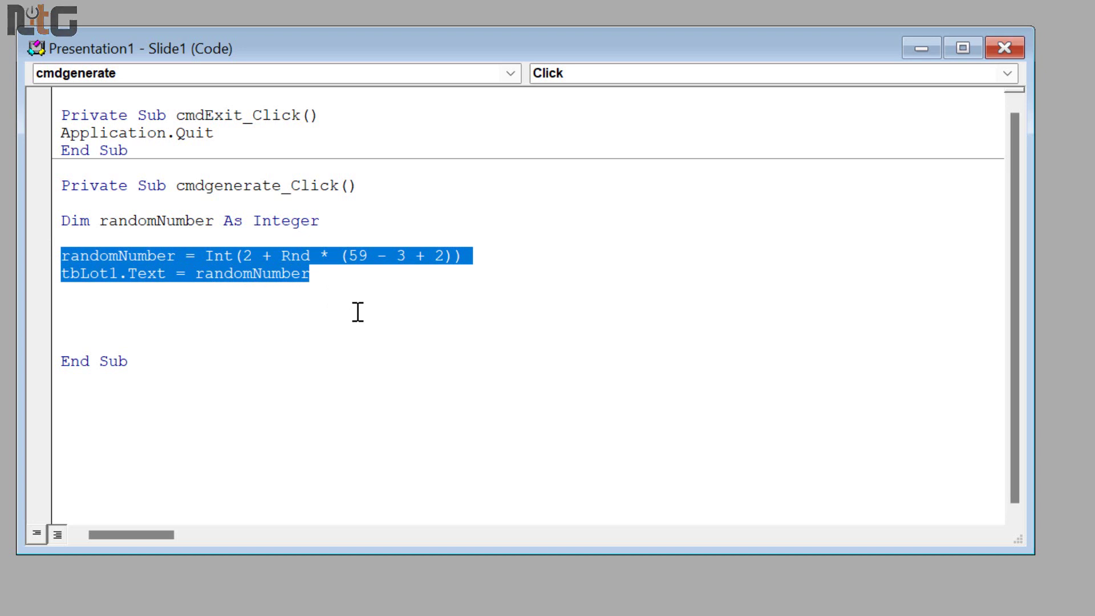
Step: Paste five more copies of the two lines, making six random-number pairs
key(Down)
key(ctrl+v)
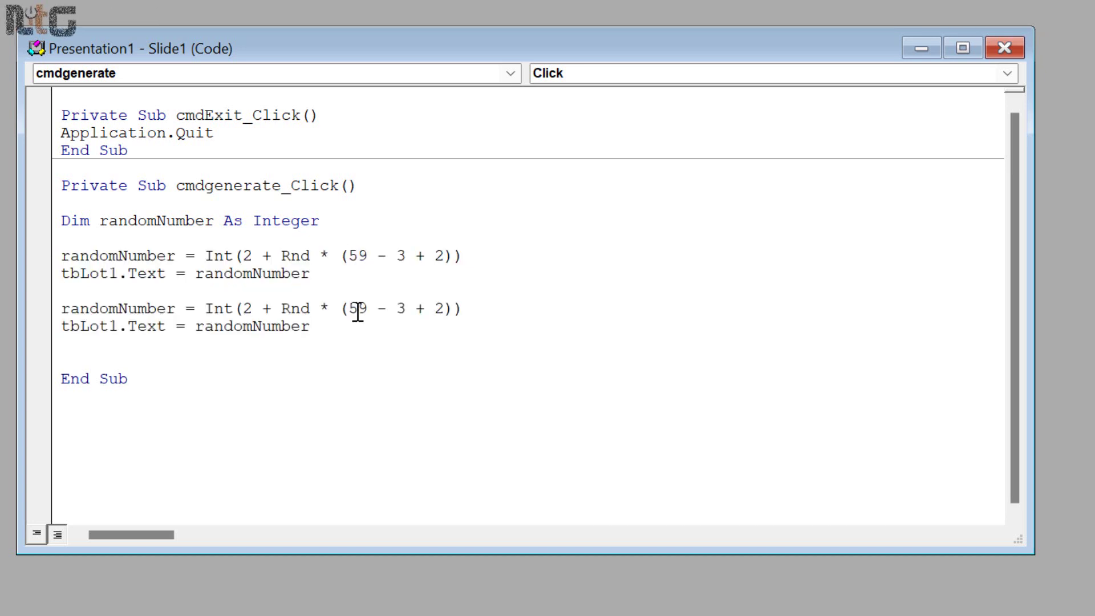
key(Return)
key(Return)
key(ctrl+v)
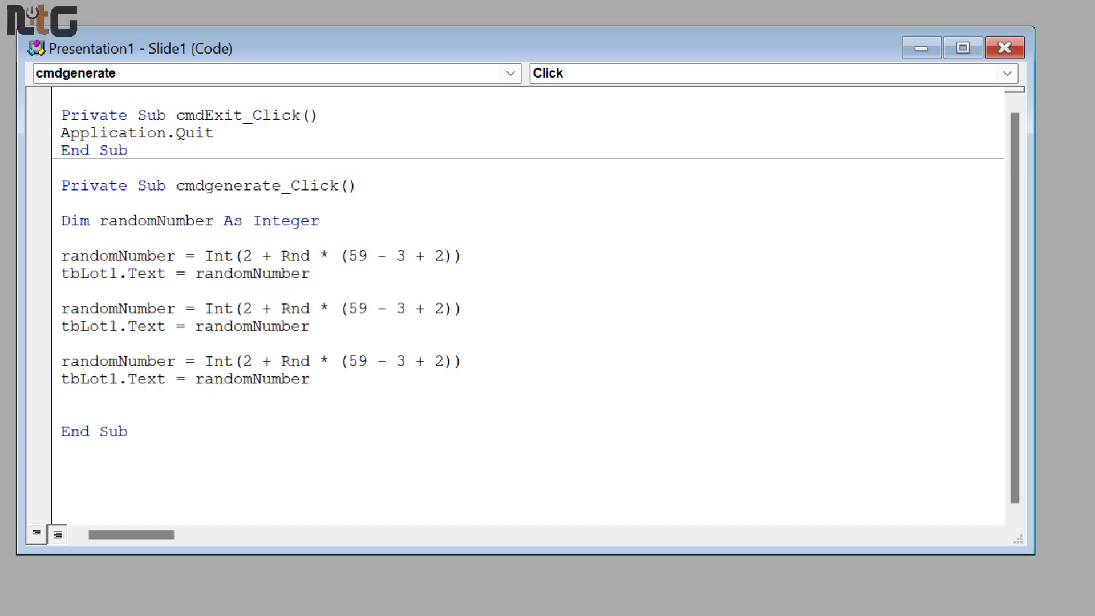
key(Return)
key(Return)
key(ctrl+v)
key(Return)
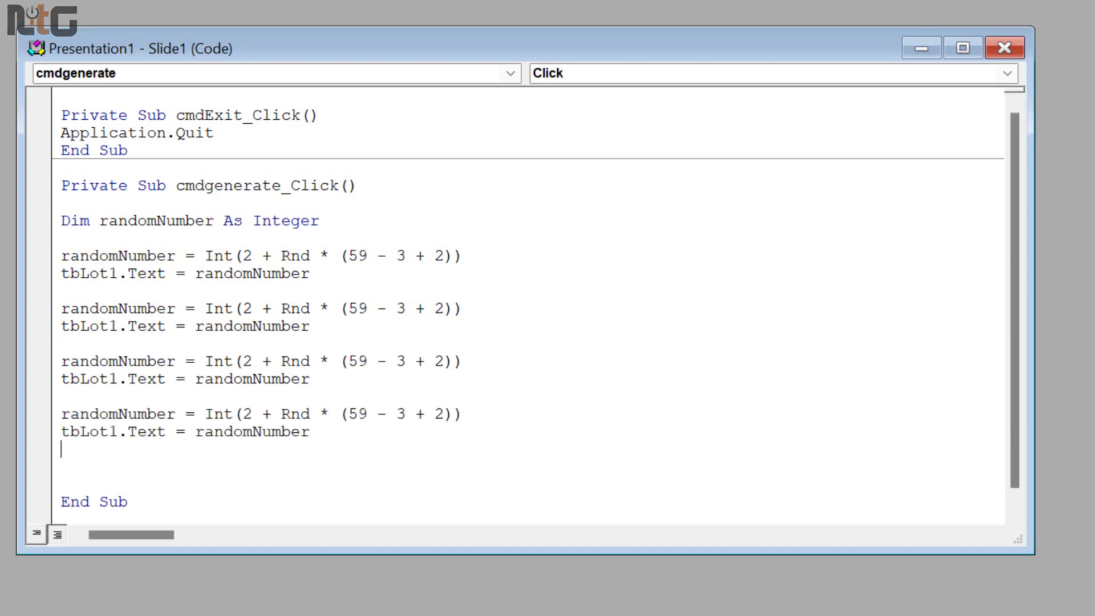
key(Return)
key(ctrl+v)
key(Return)
key(Return)
key(ctrl+v)
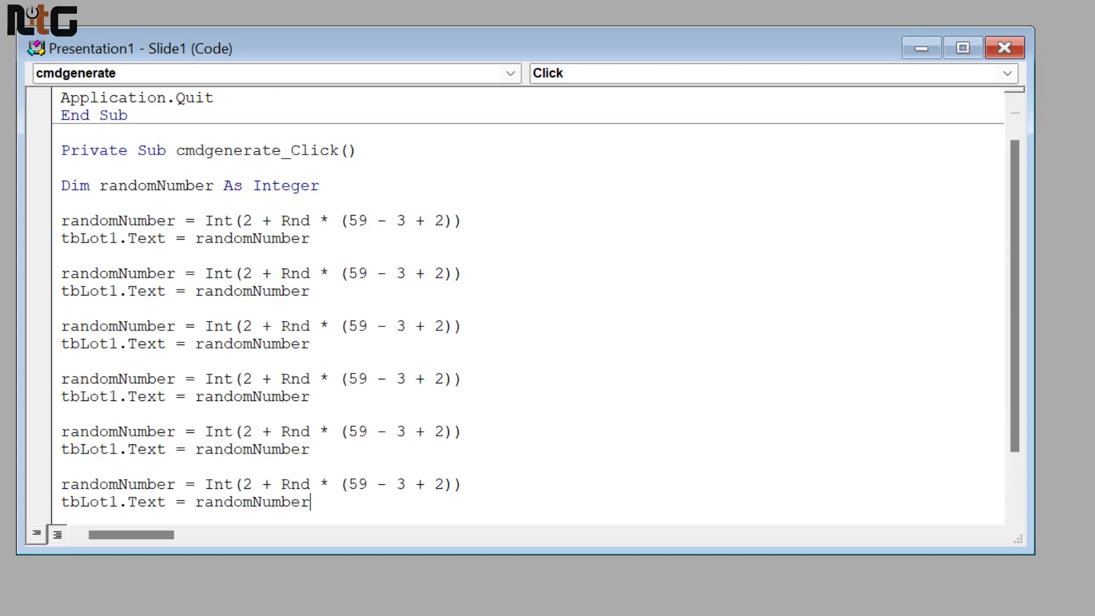
Step: Change the second copy's tbLot1 reference to tbLot2
scroll(261, 256, down, 2)
scroll(186, 251, up, 3)
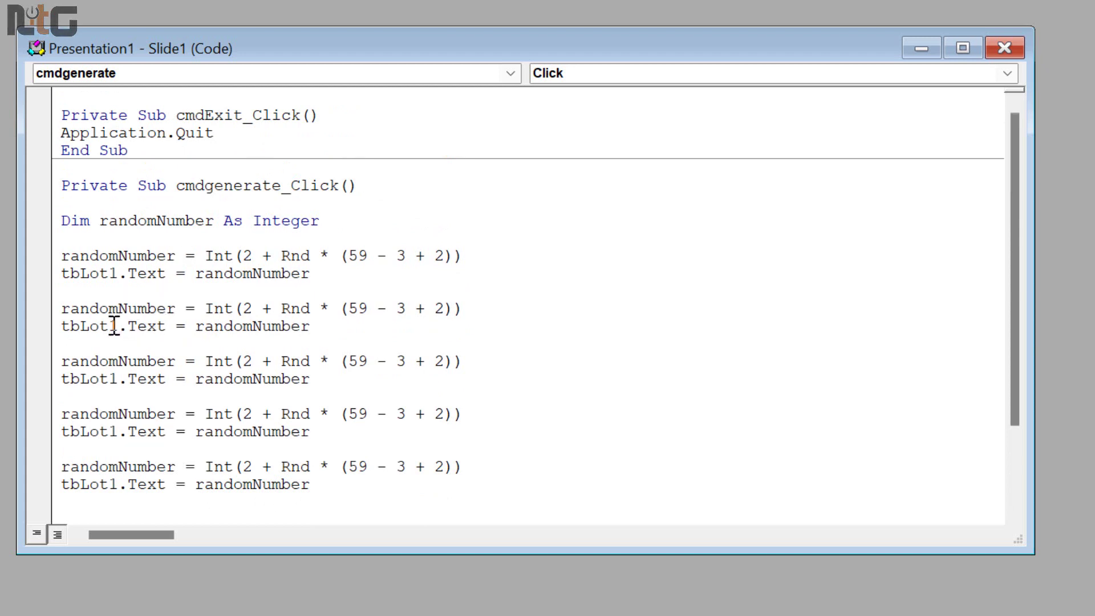
drag(113, 327, 116, 328)
text(2)
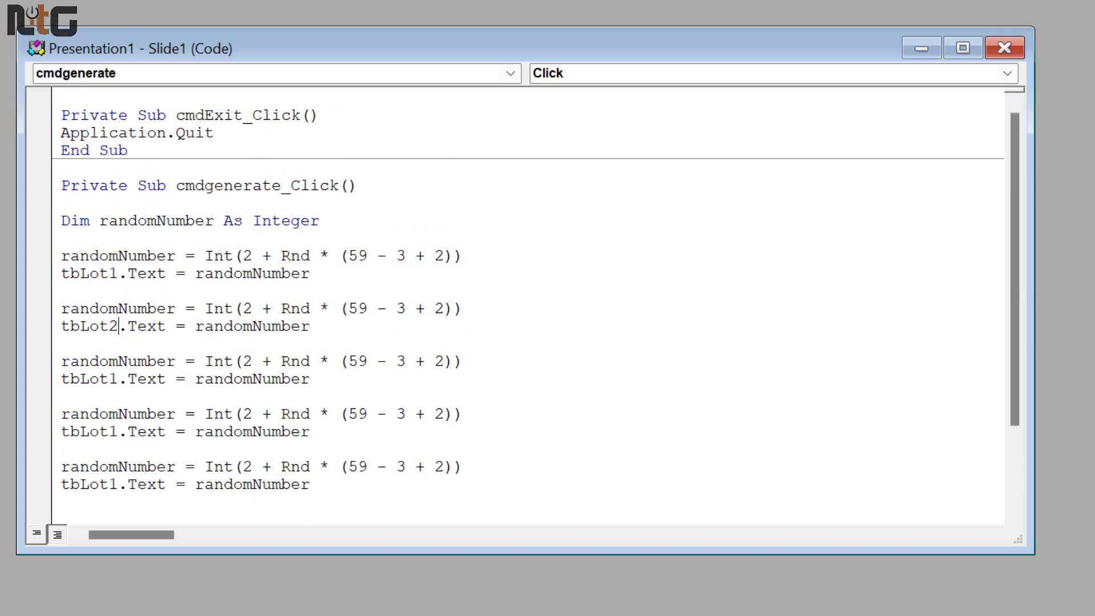
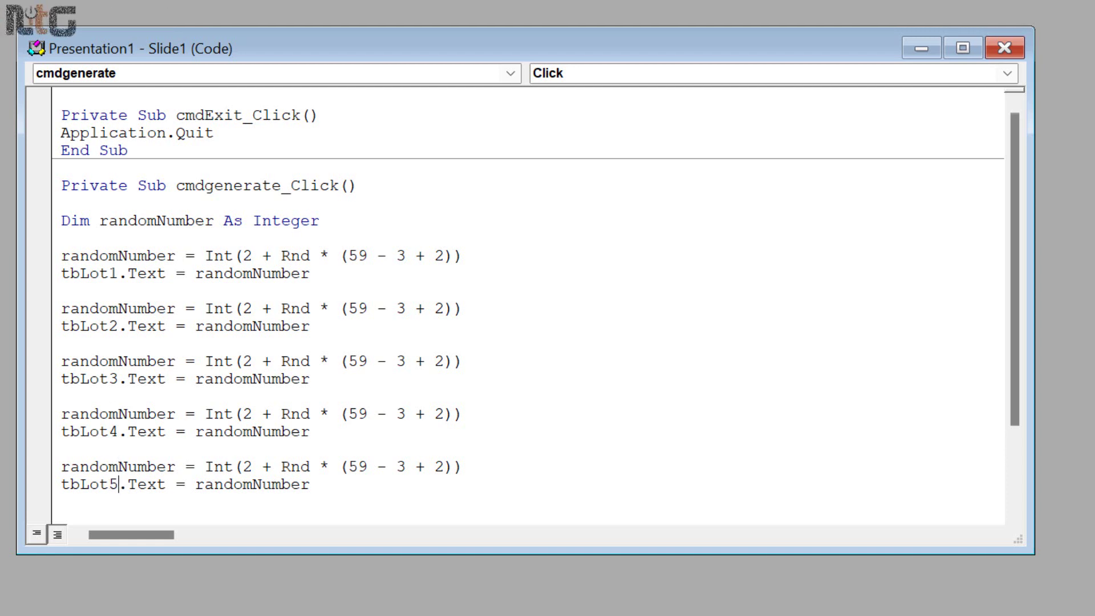
Step: Change the last randomNumber line in cmdgenerate_Click to fill tbLot6 instead of tbLot1
scroll(373, 382, down, 2)
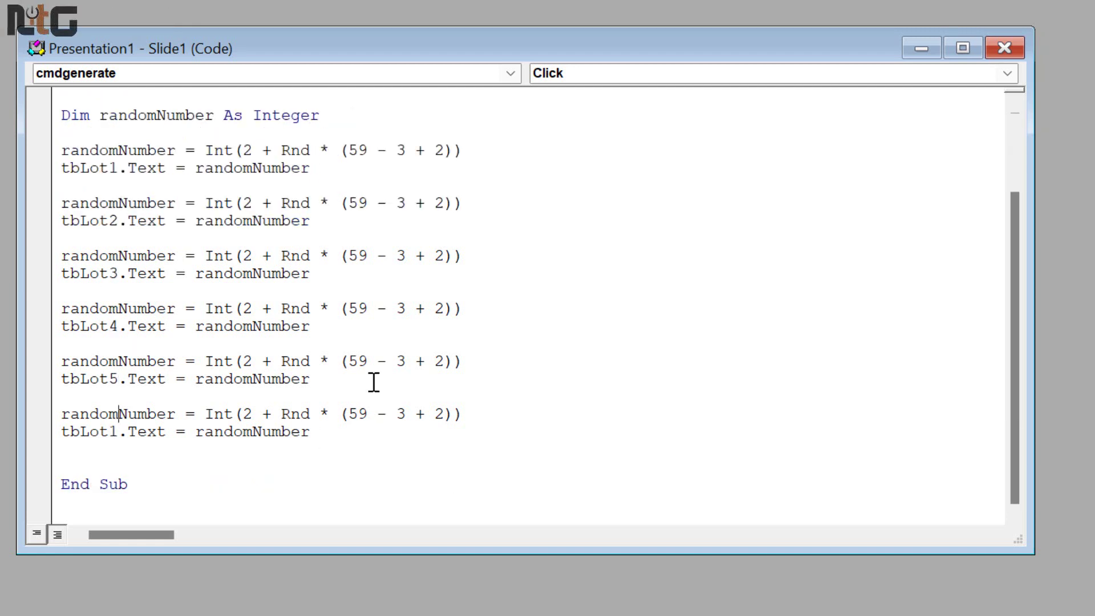
text(6)
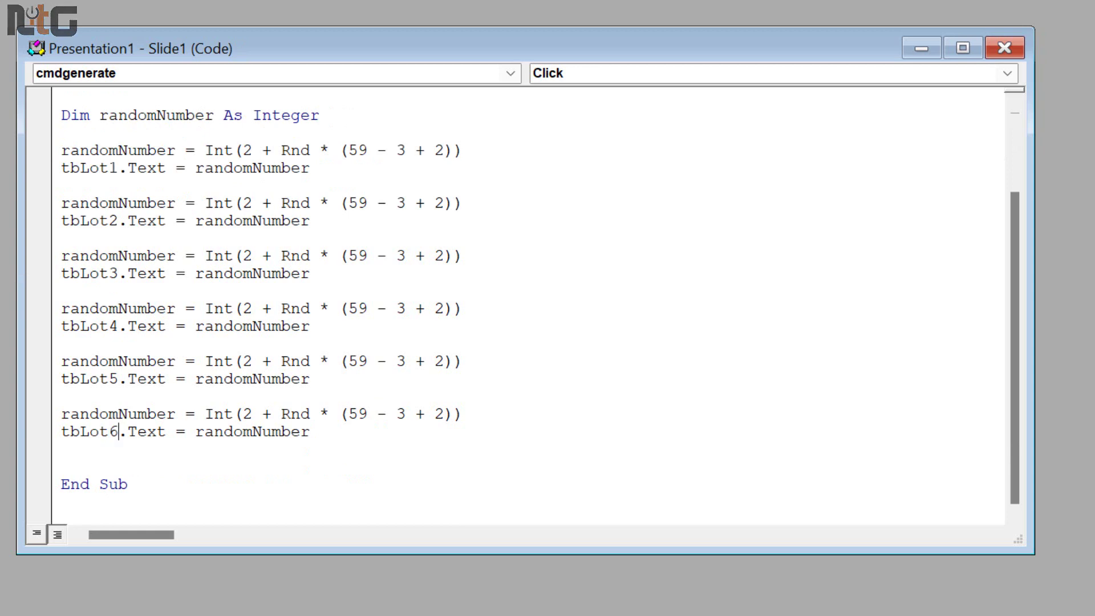
scroll(523, 264, up, 2)
Step: Run the slide show and Generate the numbers 32, 35, 18, 19, 46 and 2, then end it
click(346, 237)
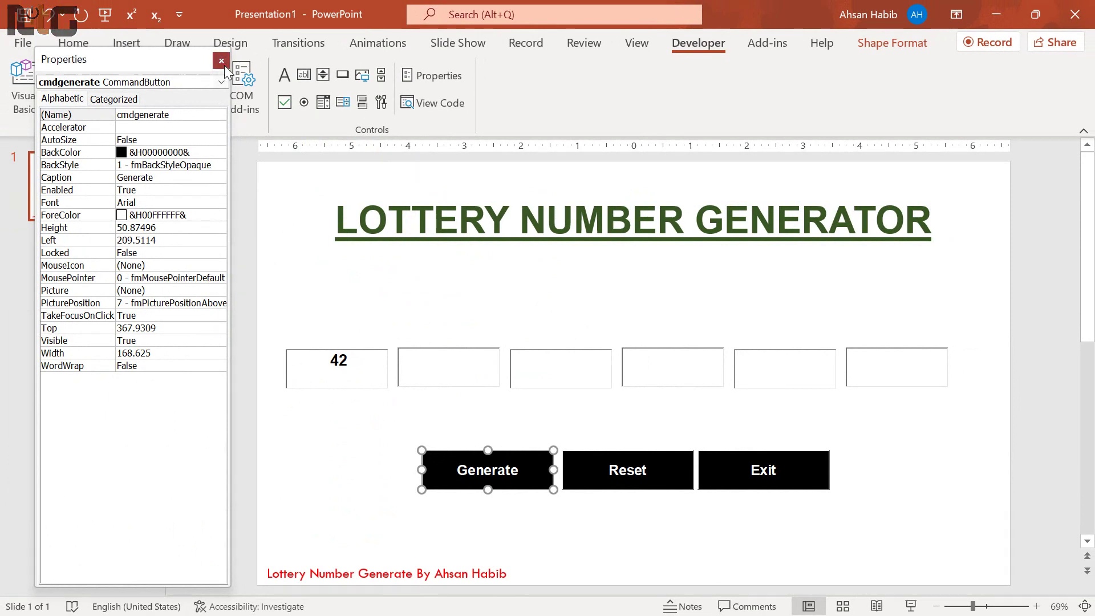
click(221, 59)
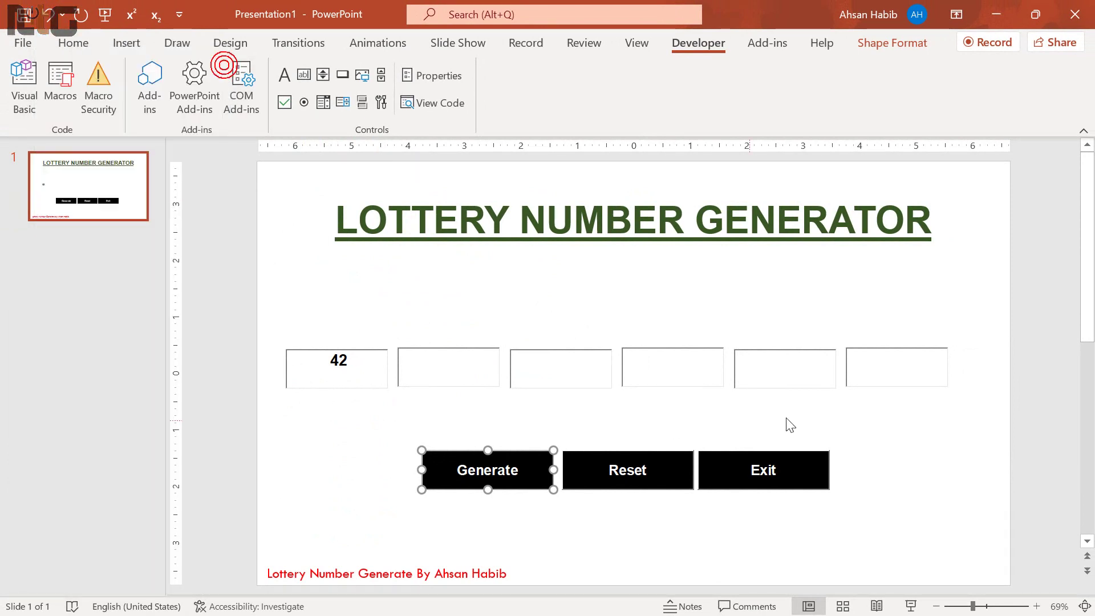
click(911, 606)
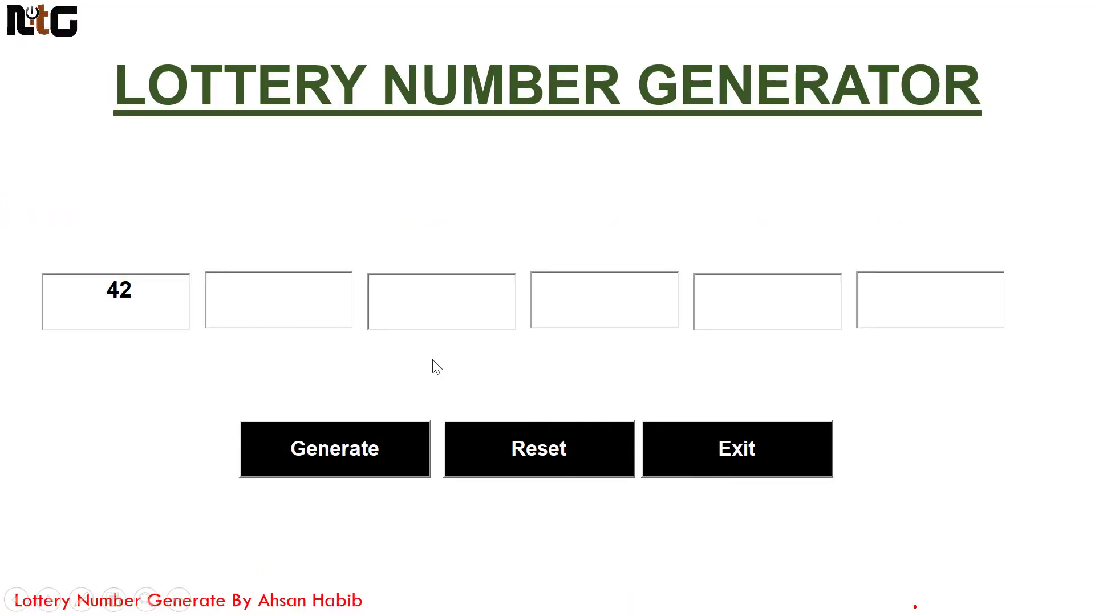
click(357, 447)
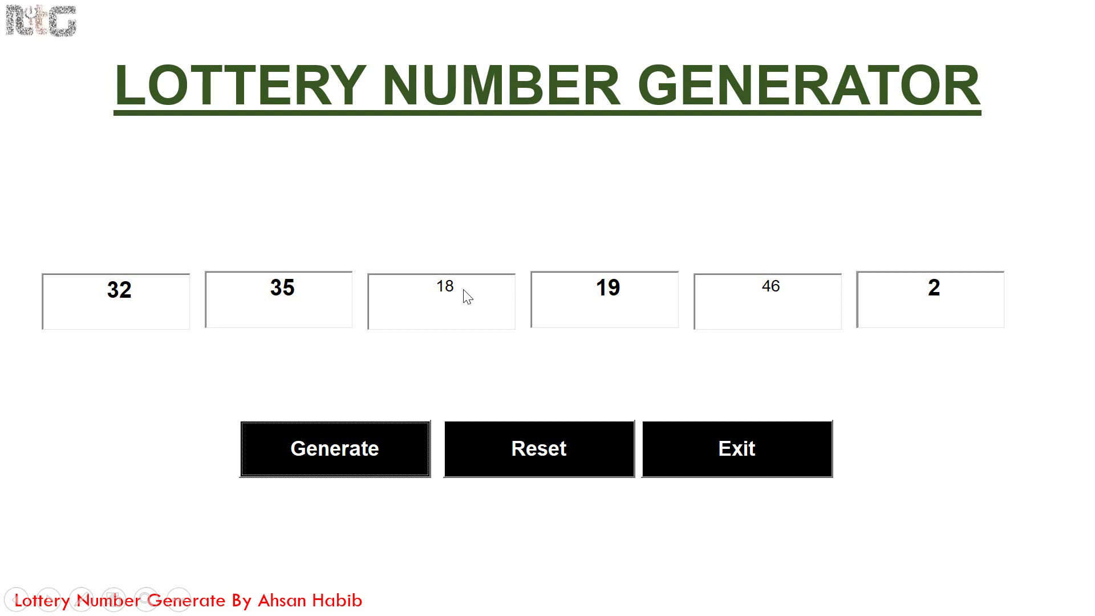
right_click(329, 380)
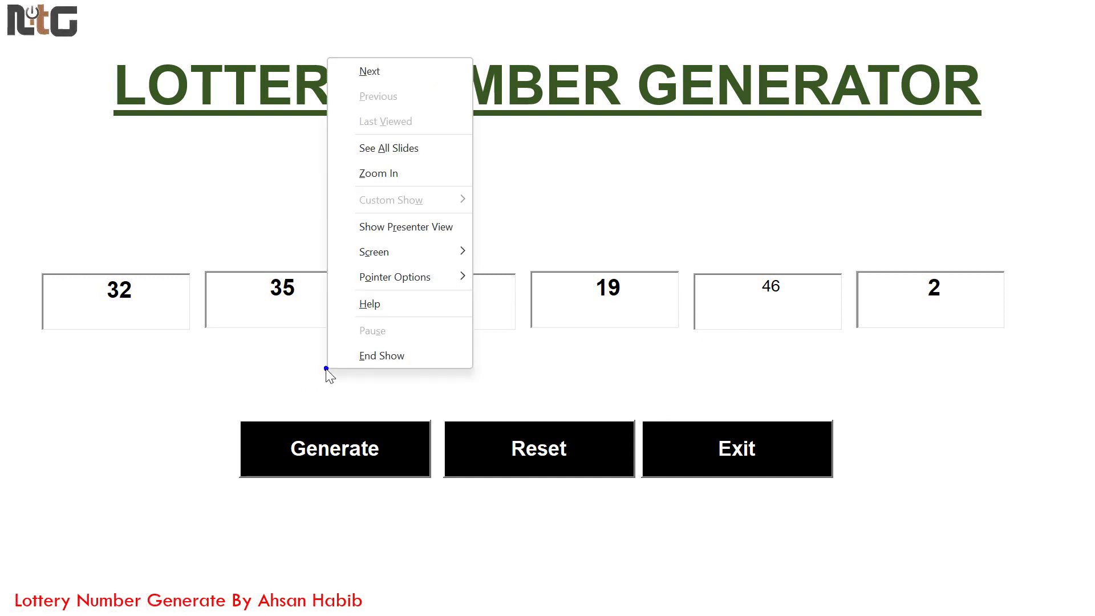
click(331, 354)
Step: Make the tbLot3 box (showing 18) bold at font size 20
click(587, 374)
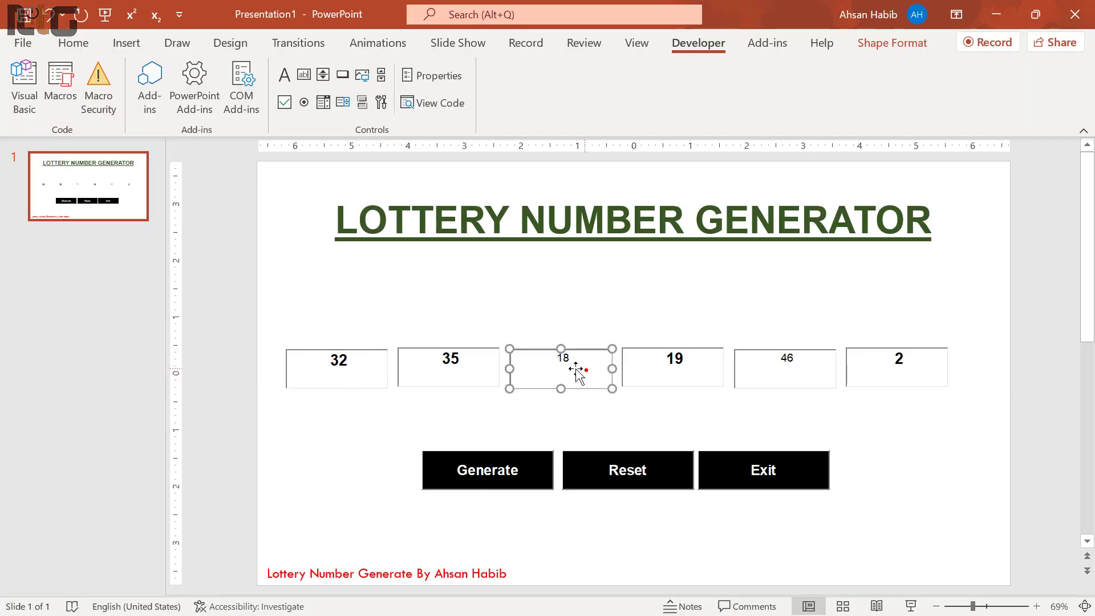
click(441, 76)
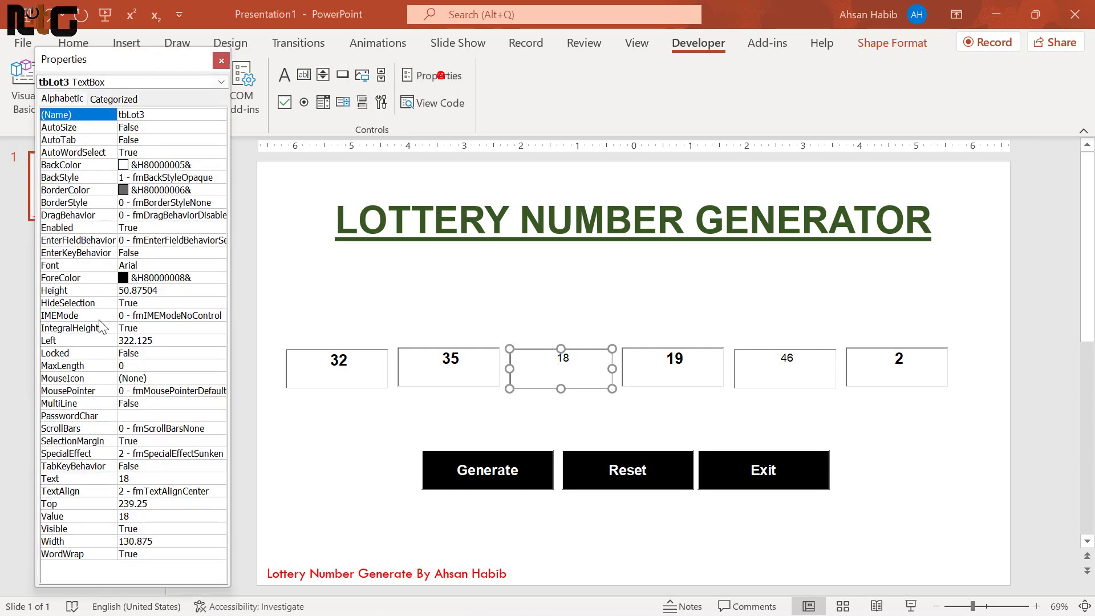
click(165, 265)
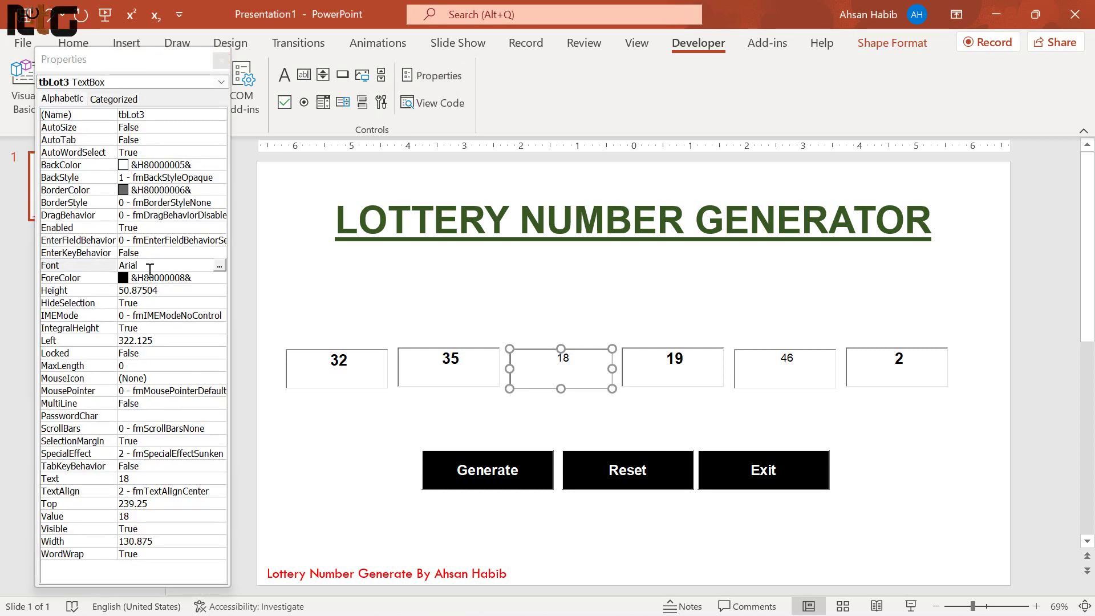
click(219, 266)
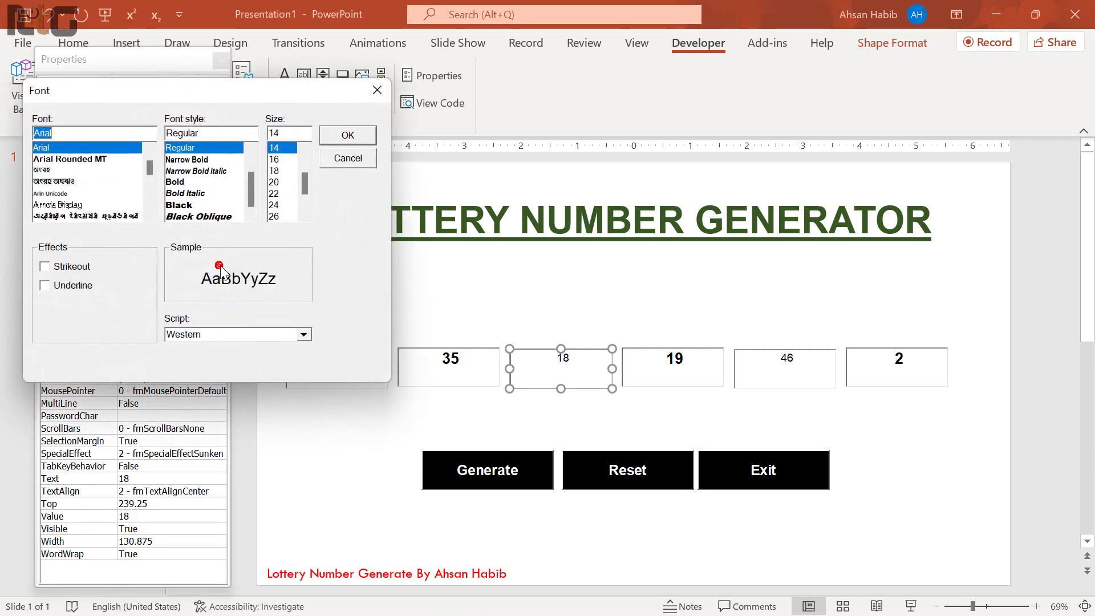
click(275, 181)
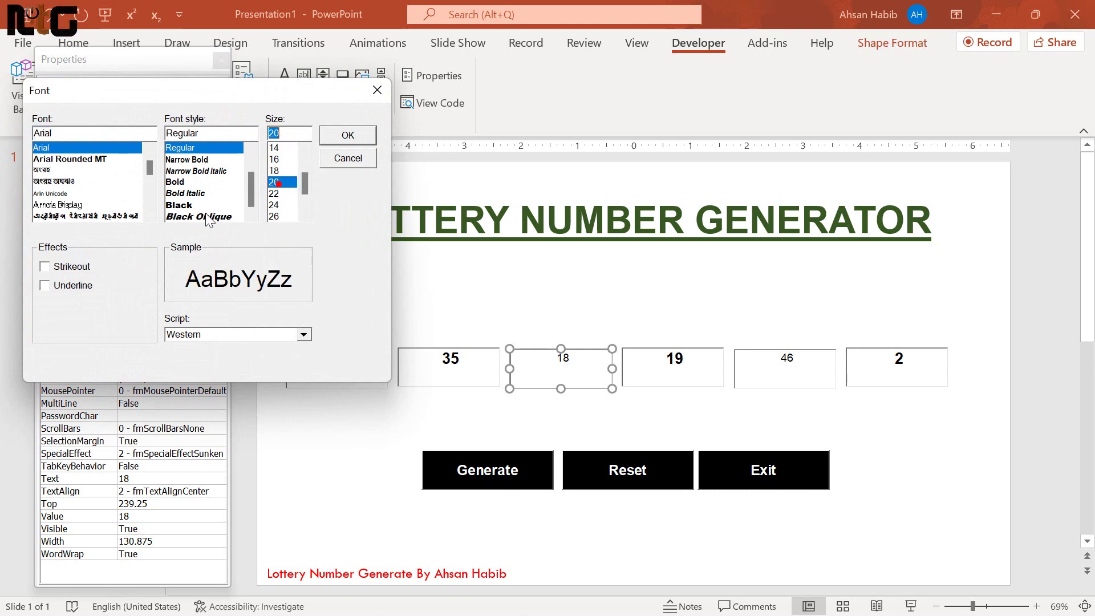
click(175, 181)
click(347, 135)
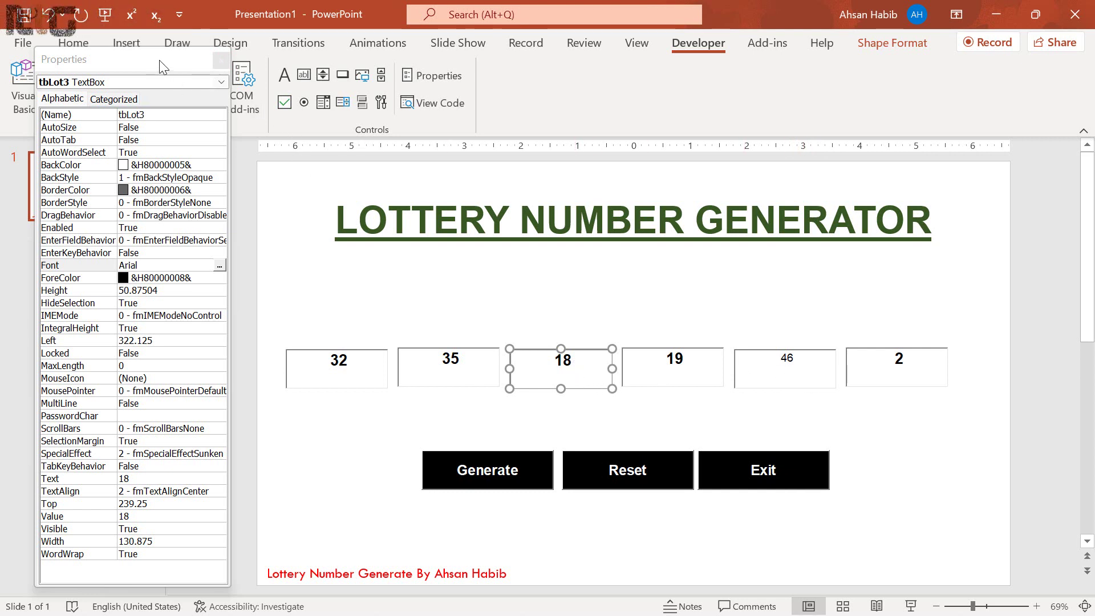
Step: Give the tbLot5 box (showing 46) the same bold size-20 font
drag(91, 63, 86, 120)
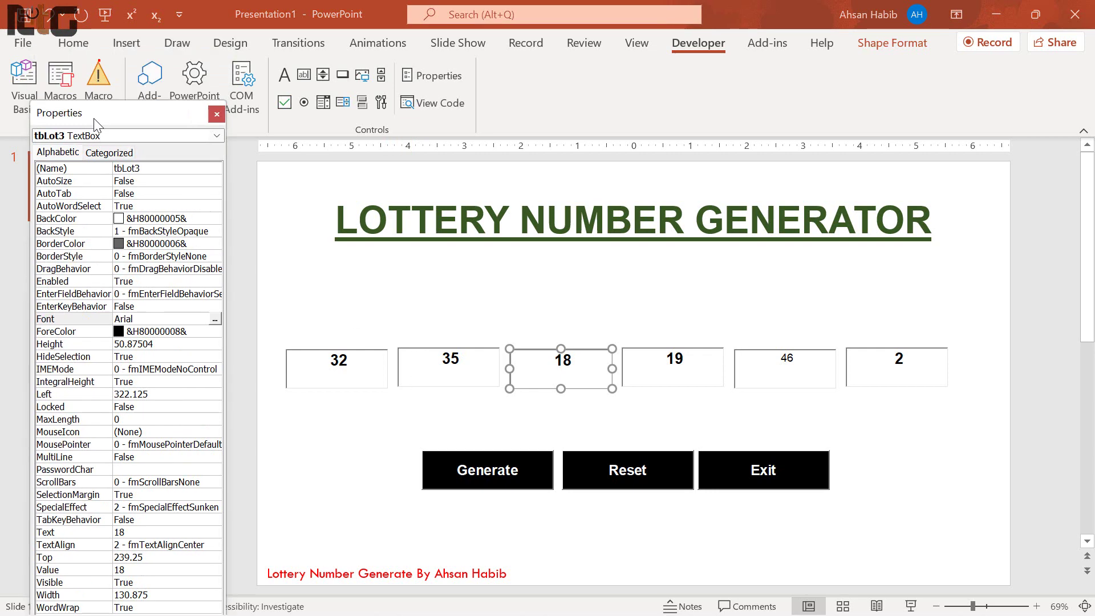
click(69, 43)
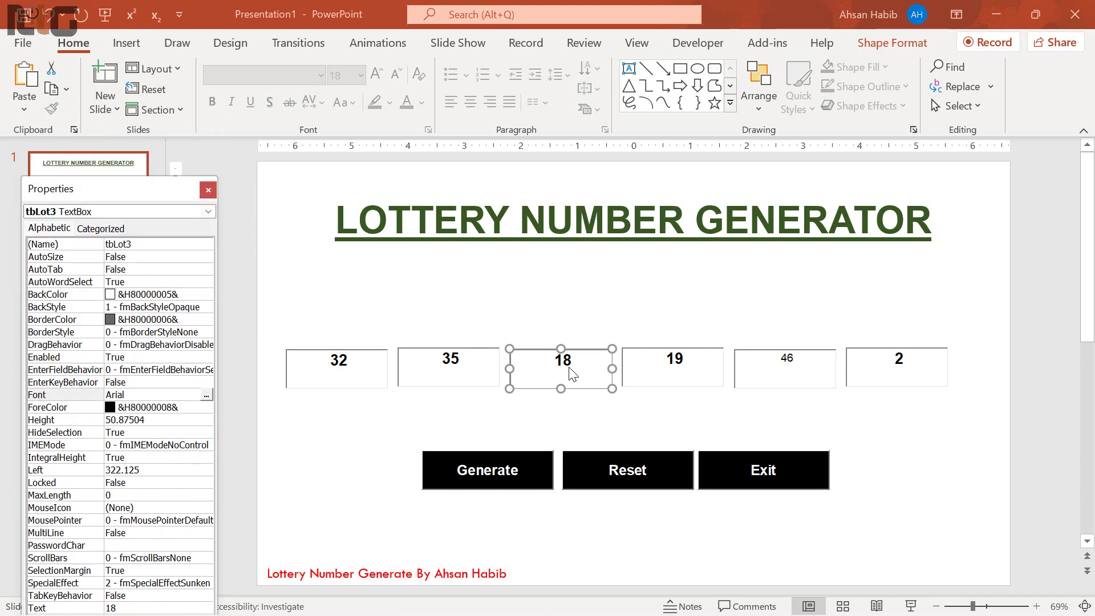
drag(169, 192, 179, 104)
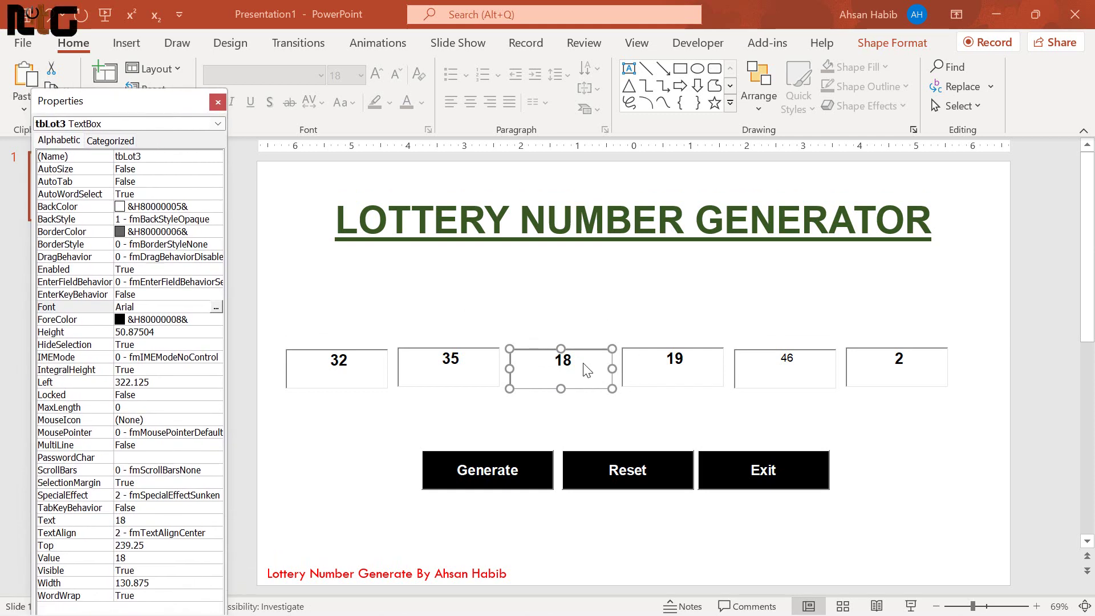
click(796, 365)
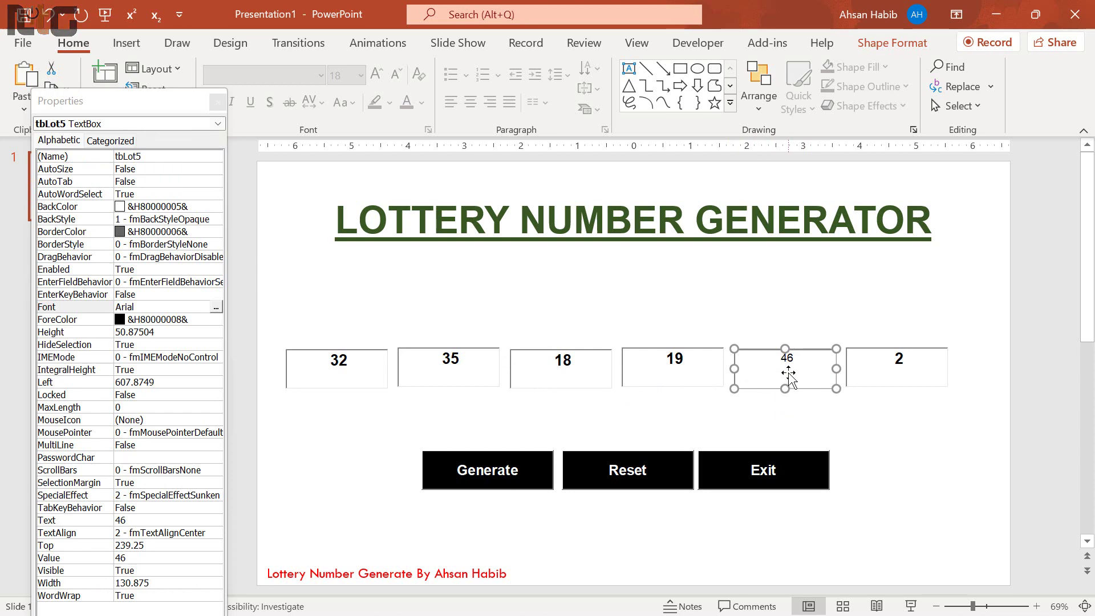
click(216, 308)
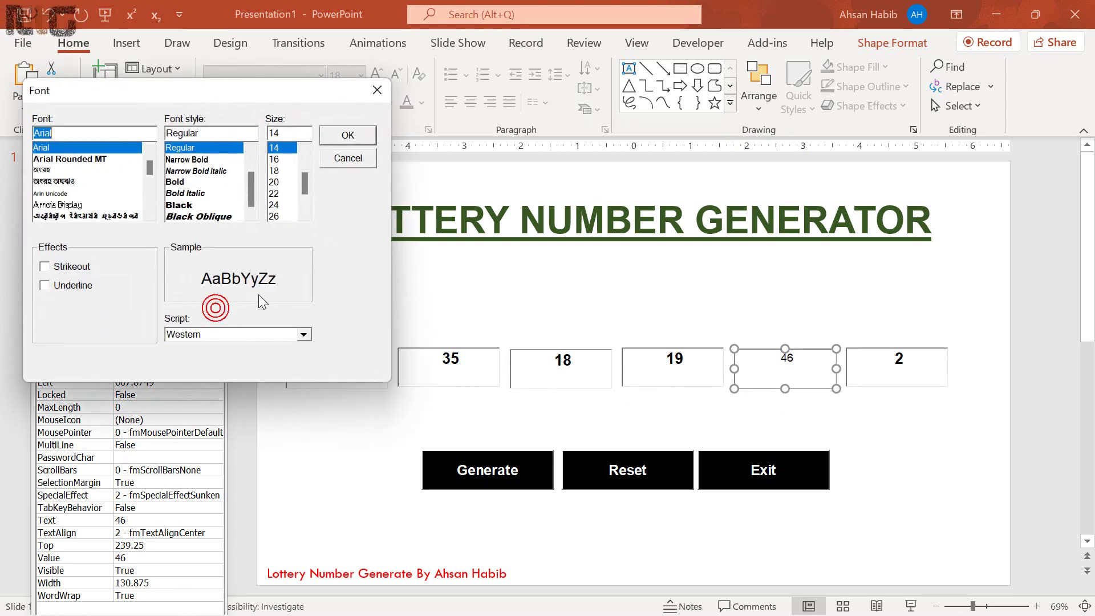
click(176, 181)
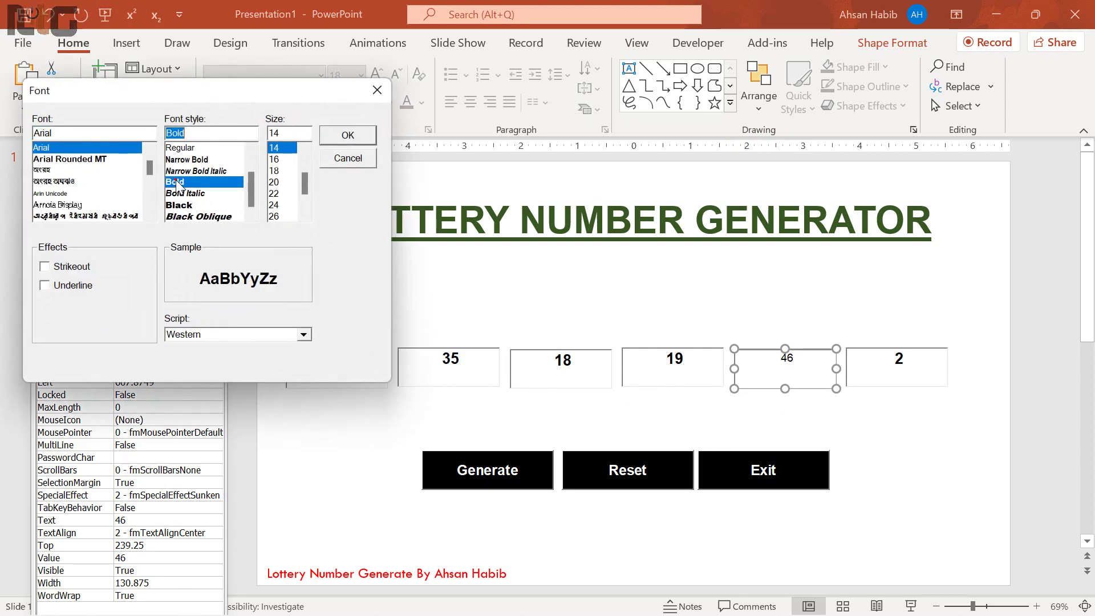
click(276, 182)
click(334, 147)
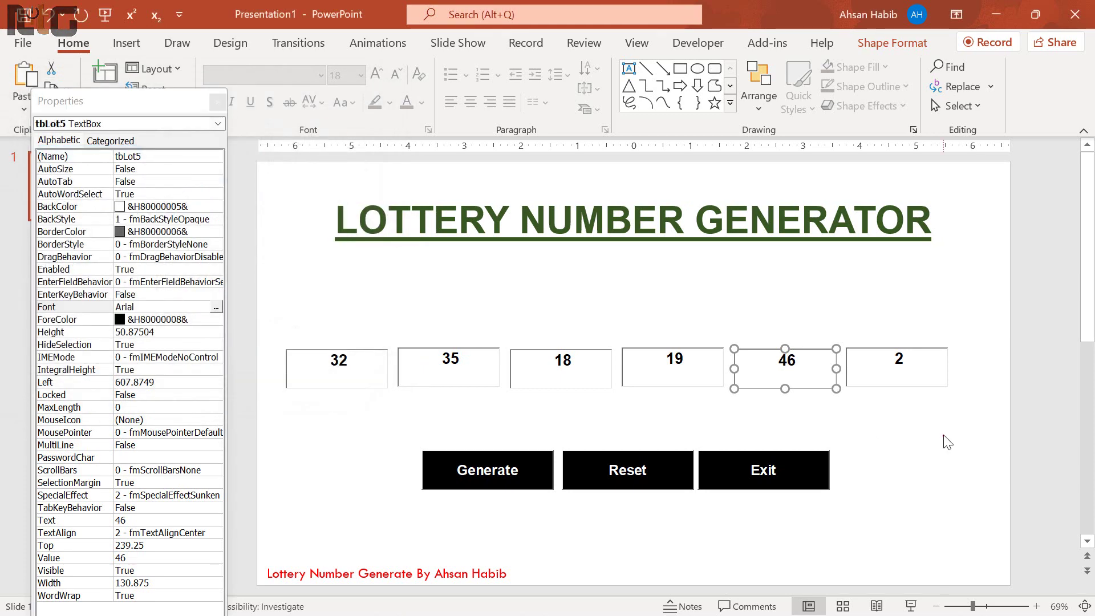
click(887, 415)
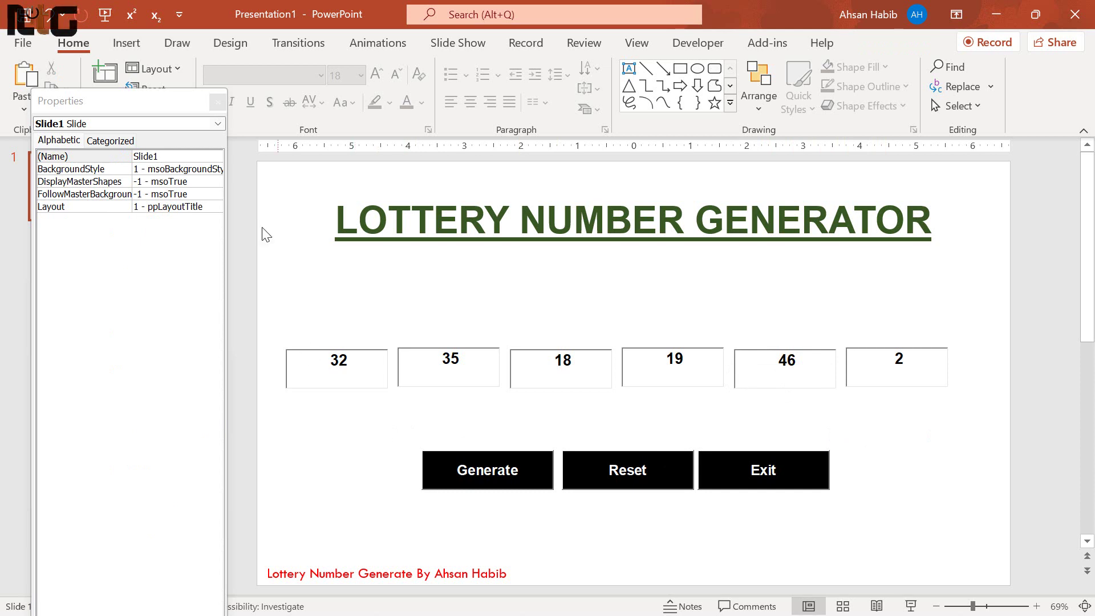
Step: Run the slide show, Generate several times and try Reset, ending on 23, 32, 46, 5, 36, 29
click(915, 608)
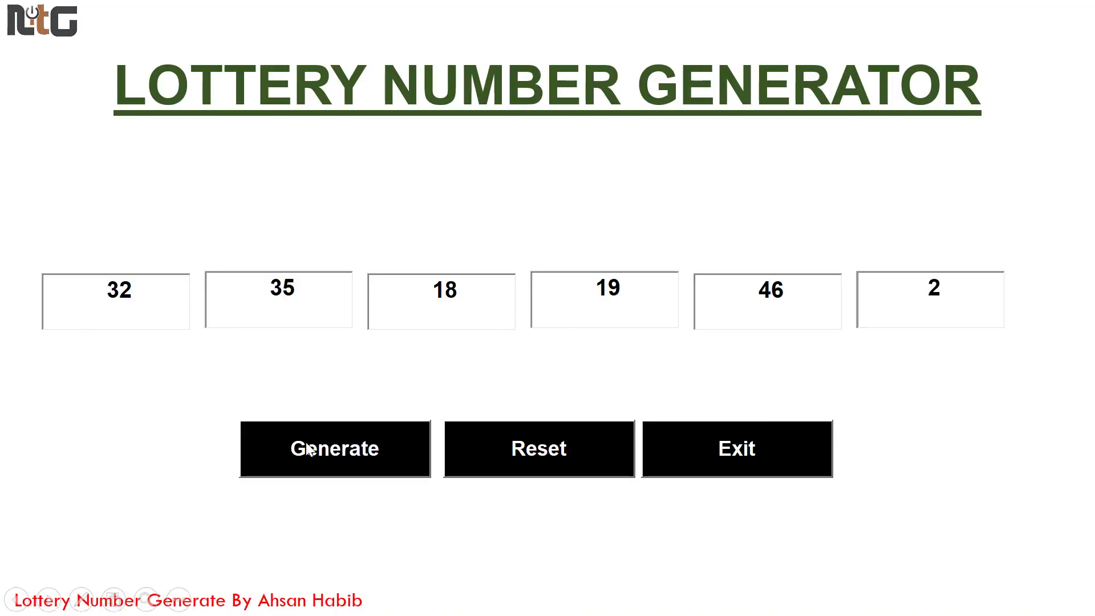
click(308, 450)
click(334, 468)
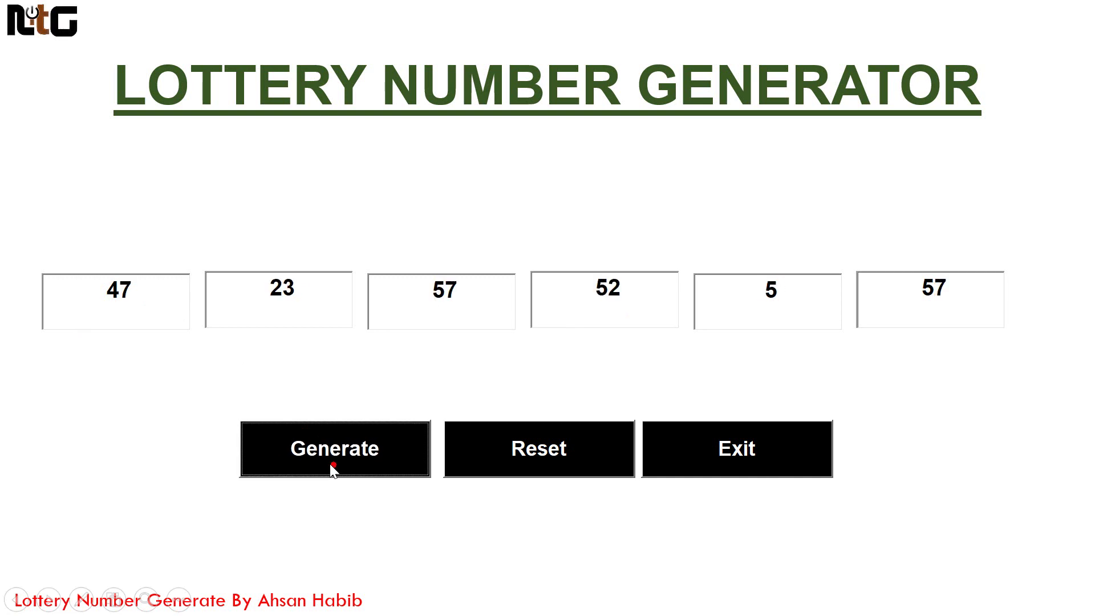
click(332, 467)
click(547, 447)
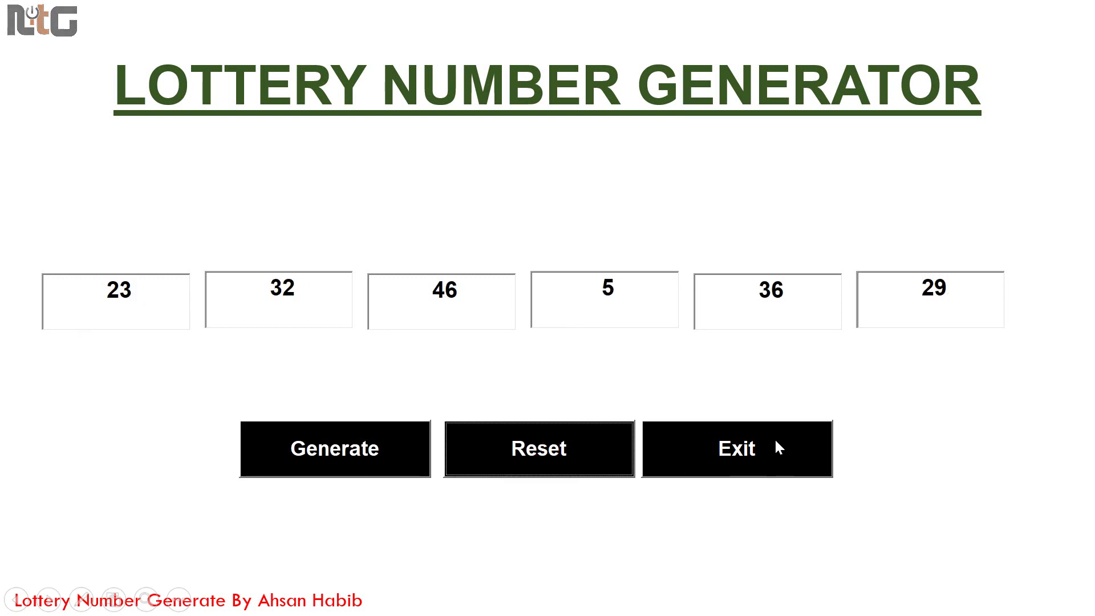
right_click(907, 368)
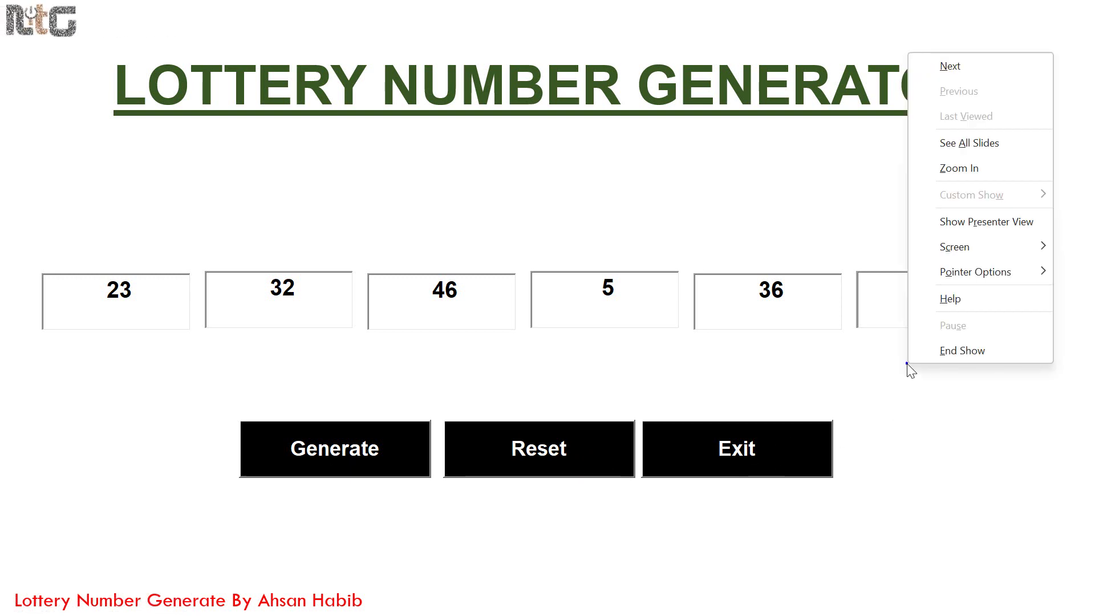
click(970, 351)
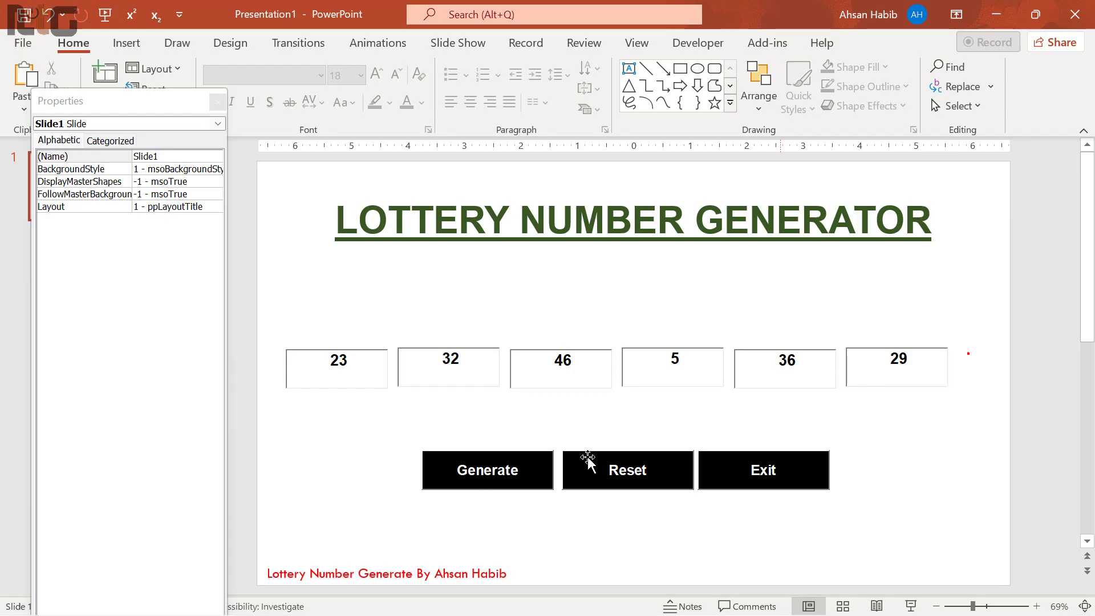
Step: Open the Reset button's code and write tbLot1.Text = "" in cmdReset_Click
click(631, 482)
right_click(630, 482)
mouse_move(727, 273)
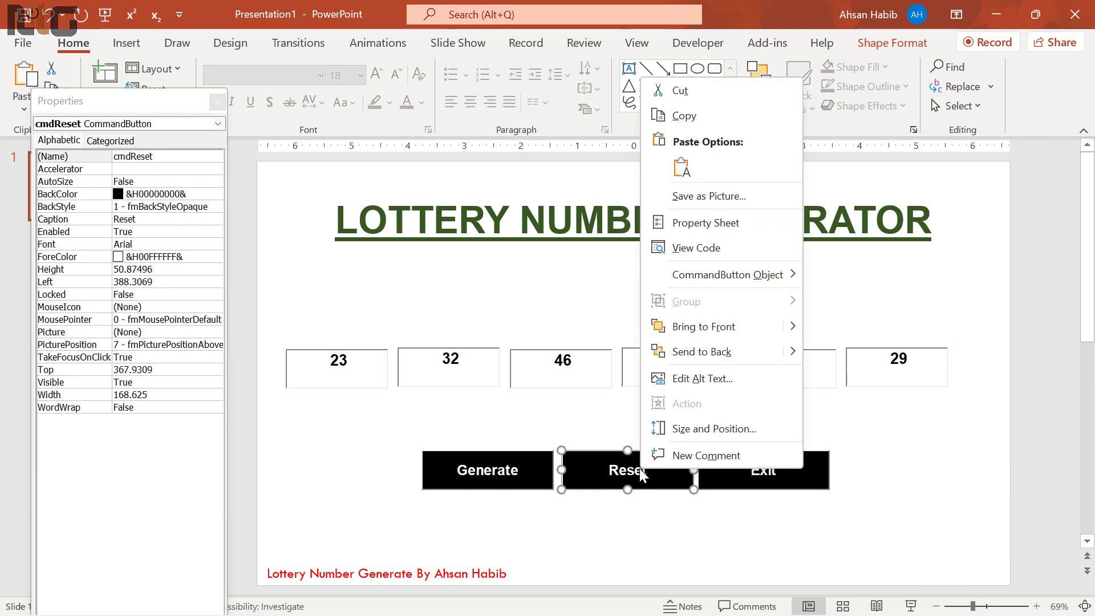
click(710, 248)
text(tbLot1)
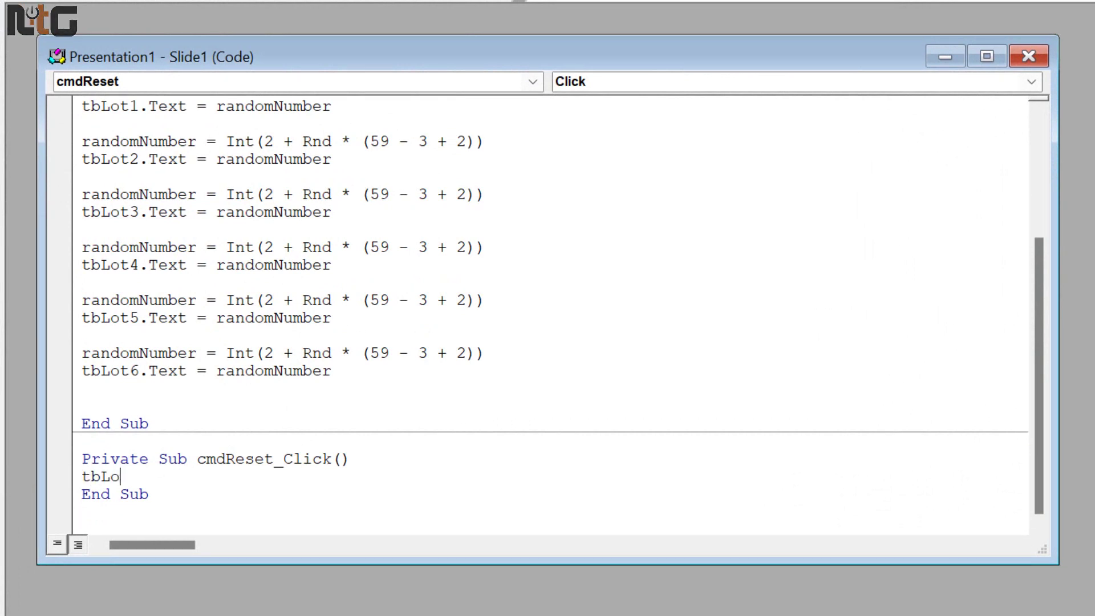
text(.)
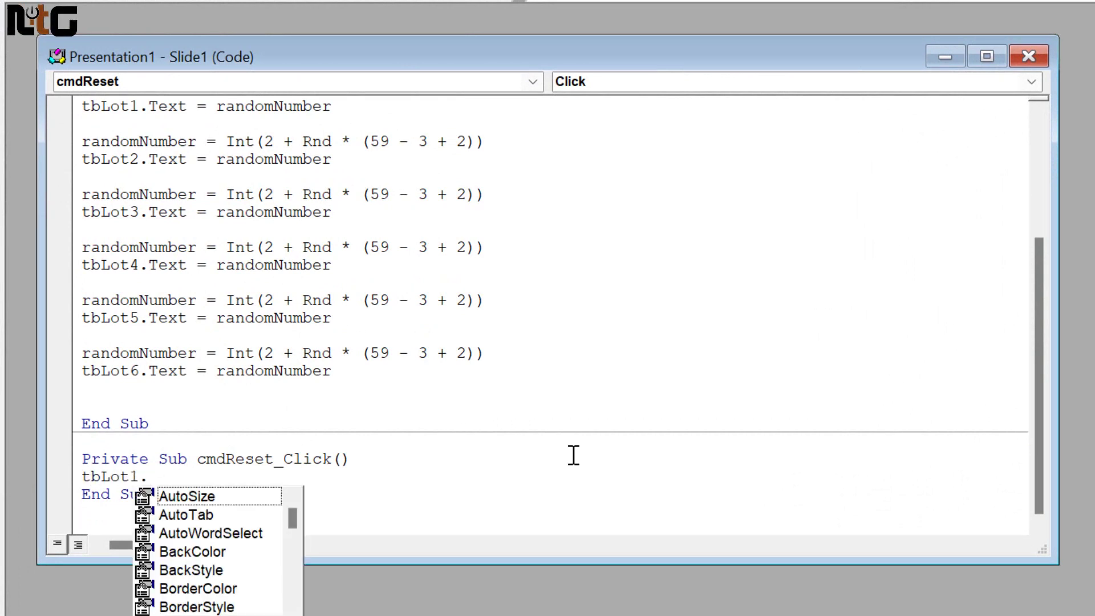
text(text)
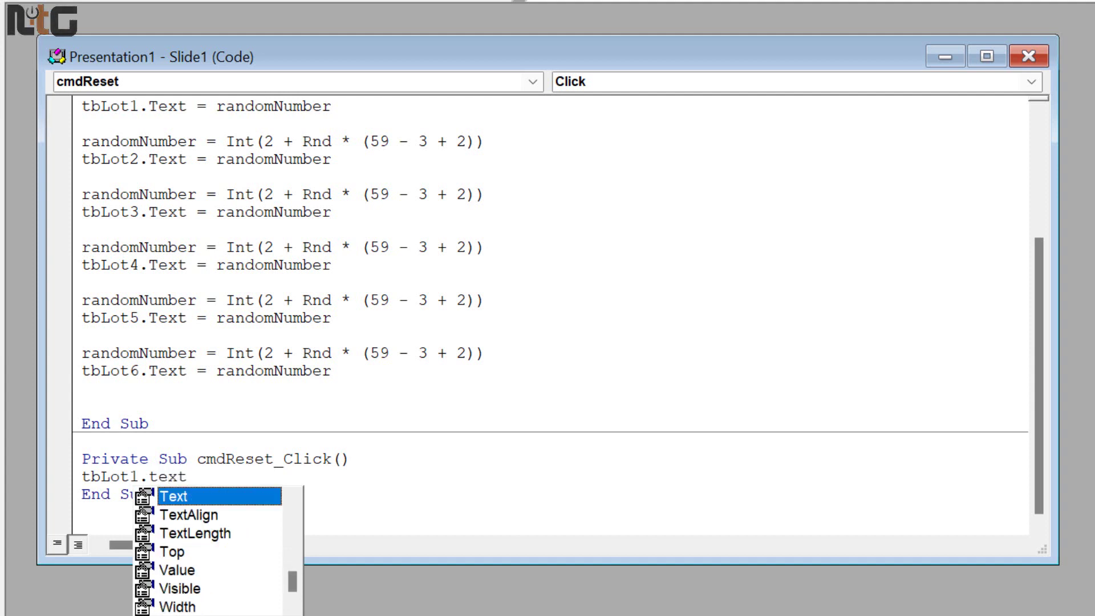
key(Tab)
text(=)
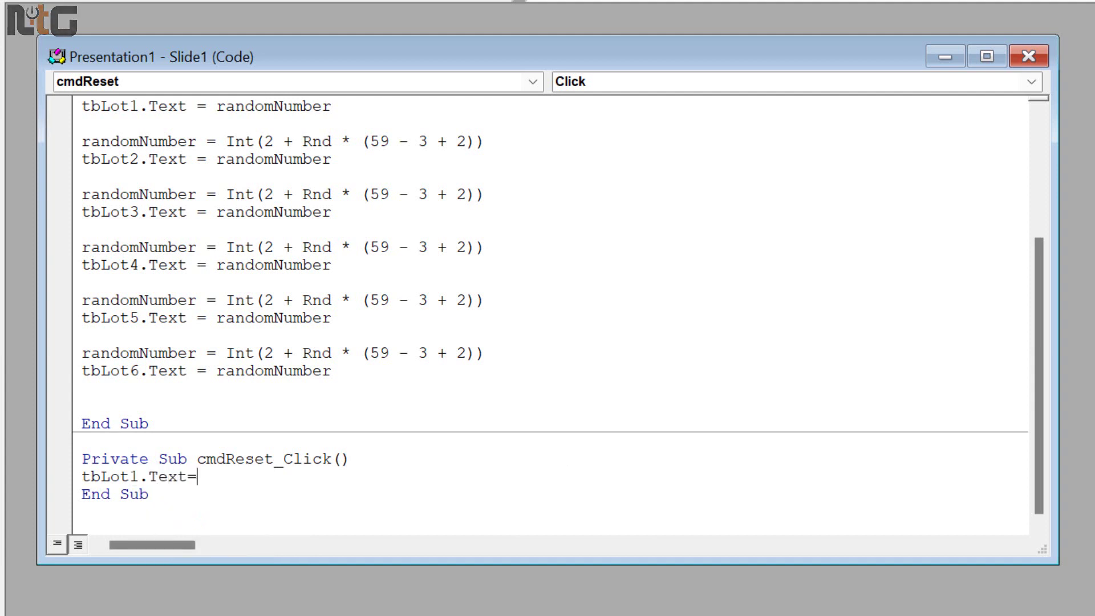
key(Return)
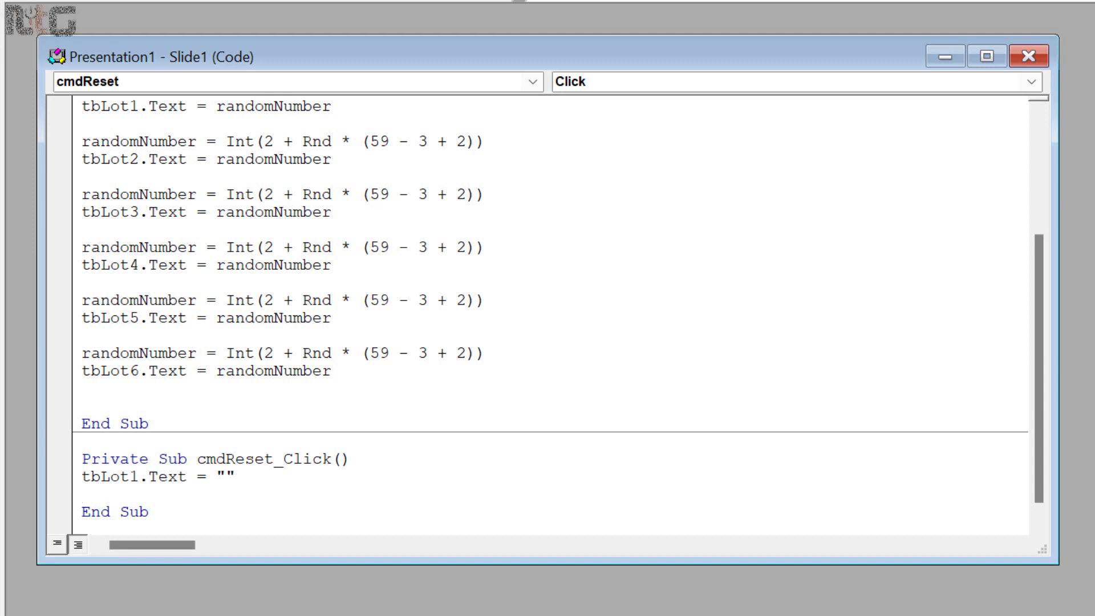
Step: Copy the tbLot1.Text line and paste it five times, giving six identical lines
drag(91, 476, 235, 476)
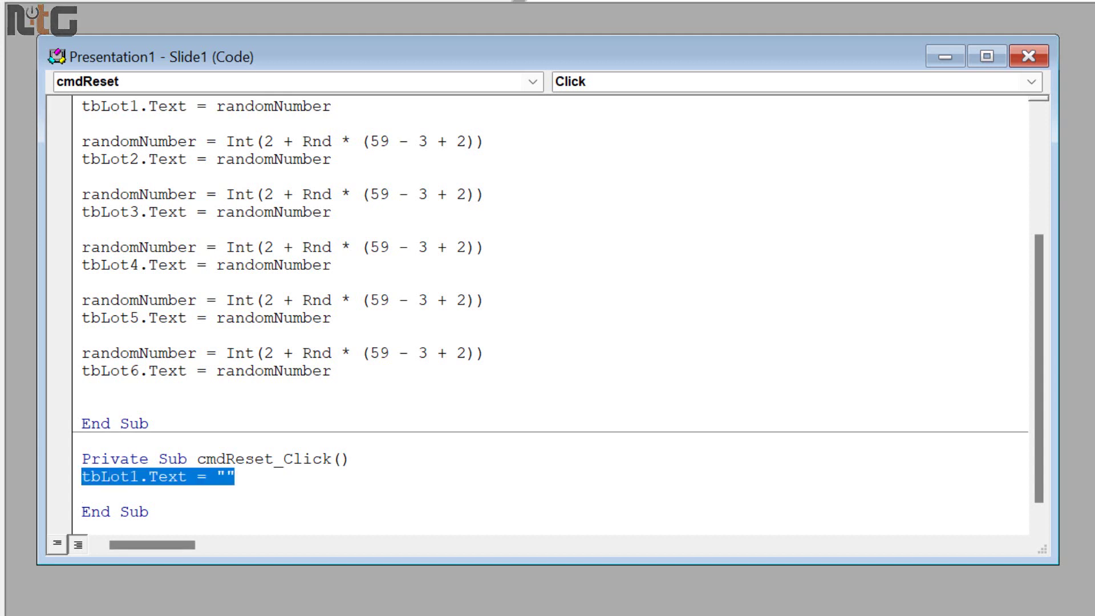
key(Delete)
key(ctrl+z)
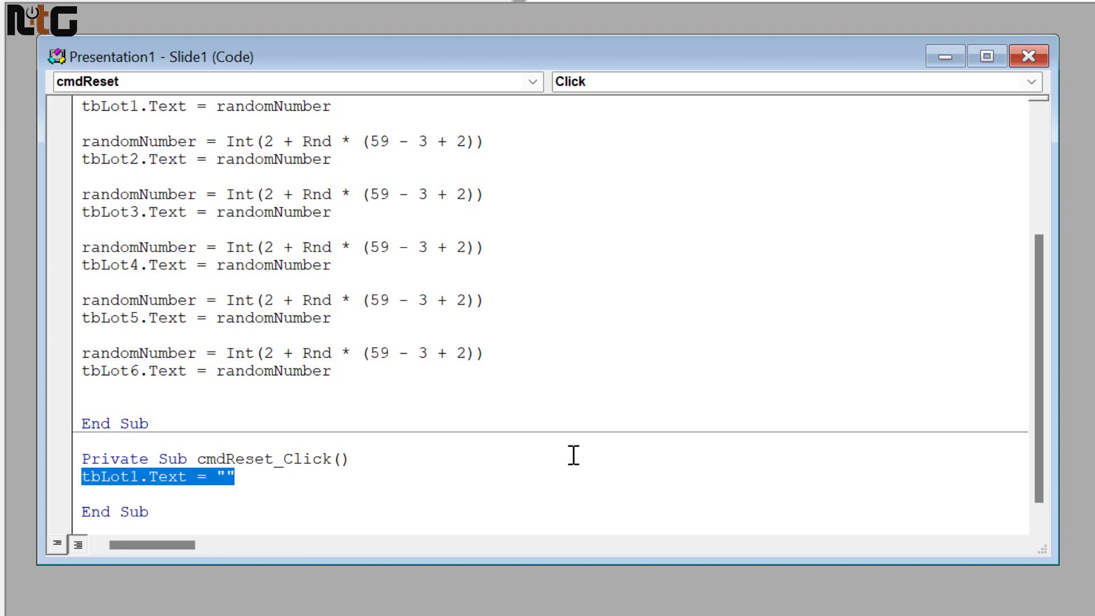
key(ctrl+c)
key(End)
key(Return)
key(ctrl+v)
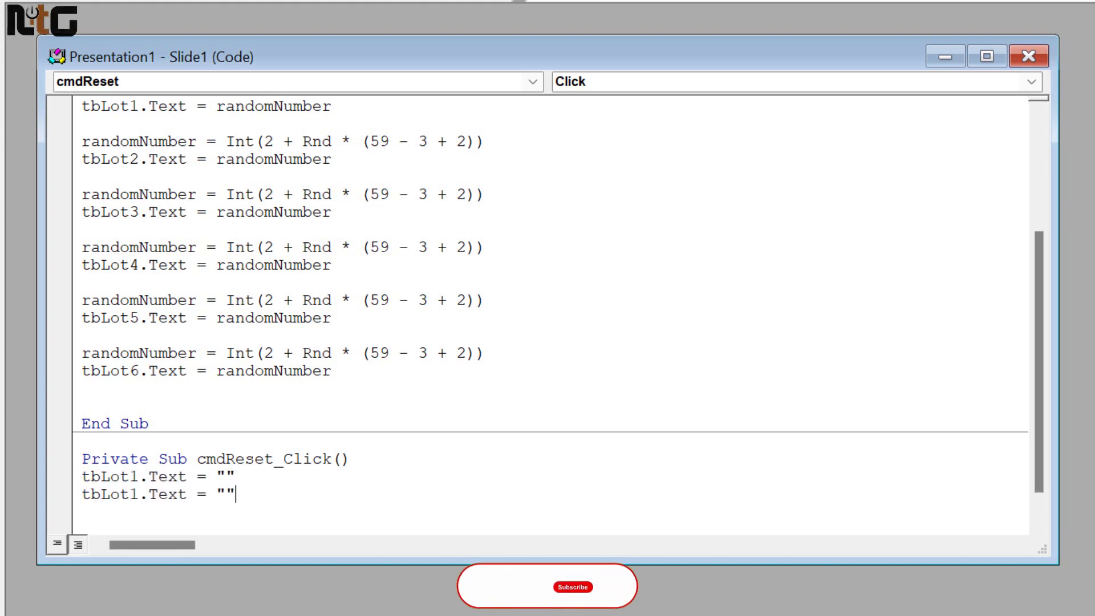
key(Return)
key(ctrl+v)
key(Return)
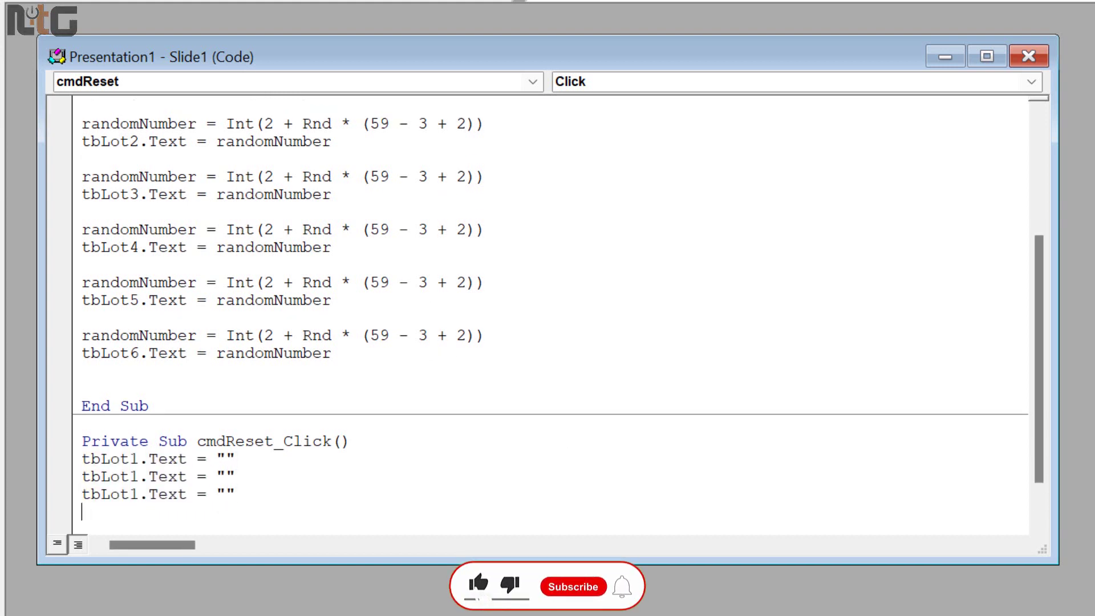
key(ctrl+v)
key(Return)
key(ctrl+v)
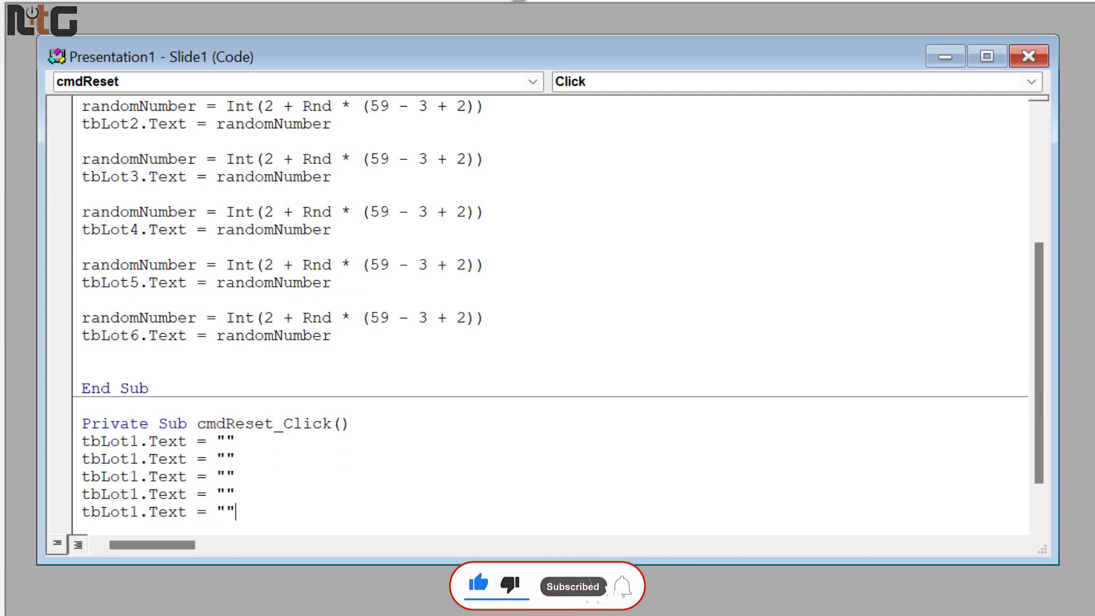
key(Return)
key(ctrl+v)
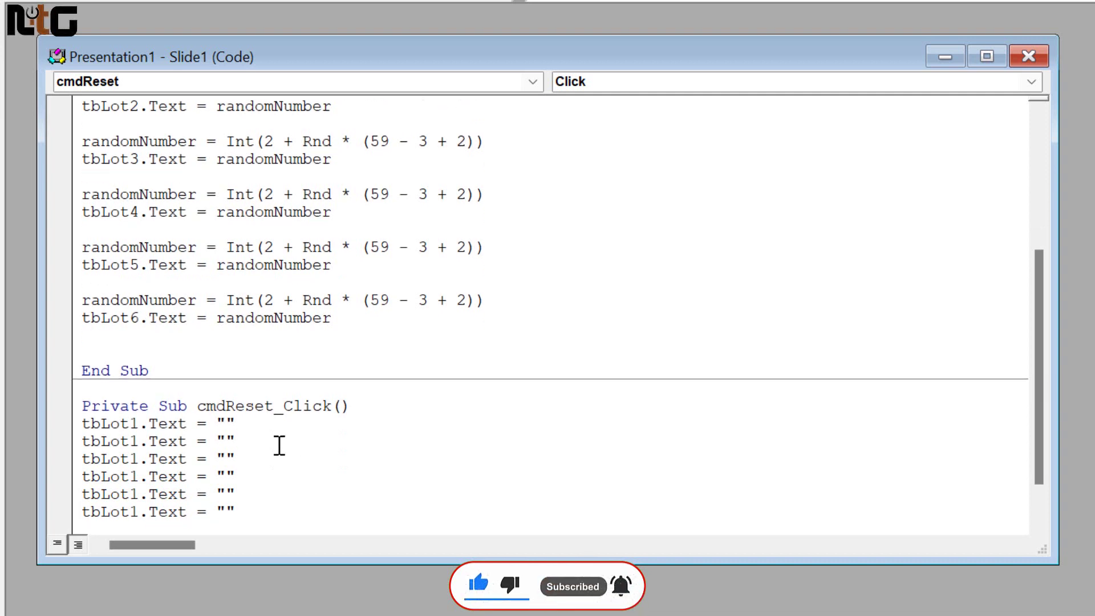
scroll(278, 438, down, 1)
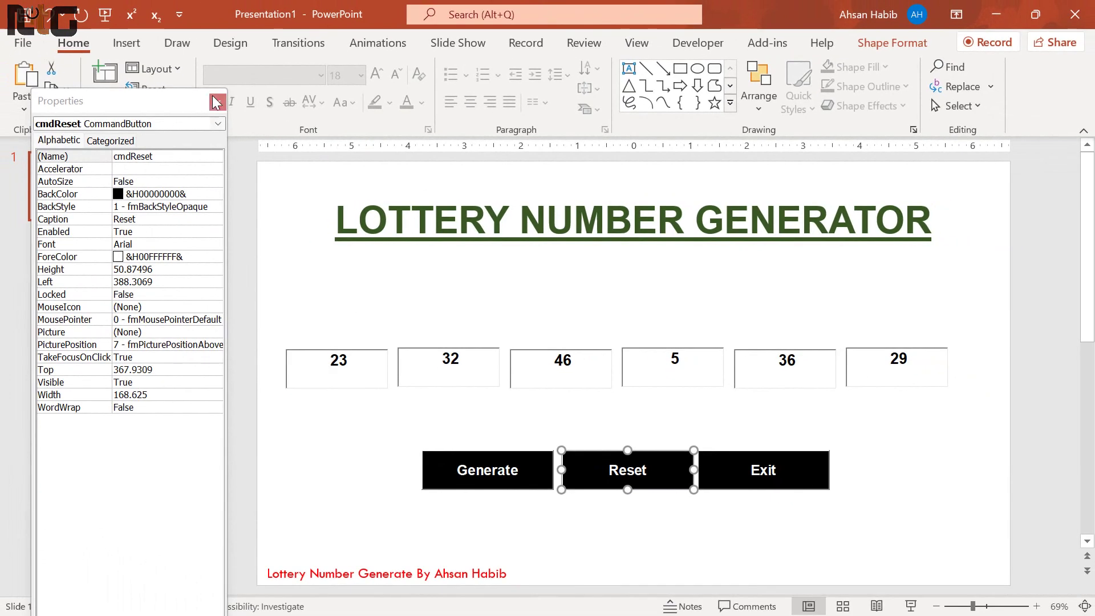
Step: Run the slide show and press Reset, which empties only the first box
click(218, 105)
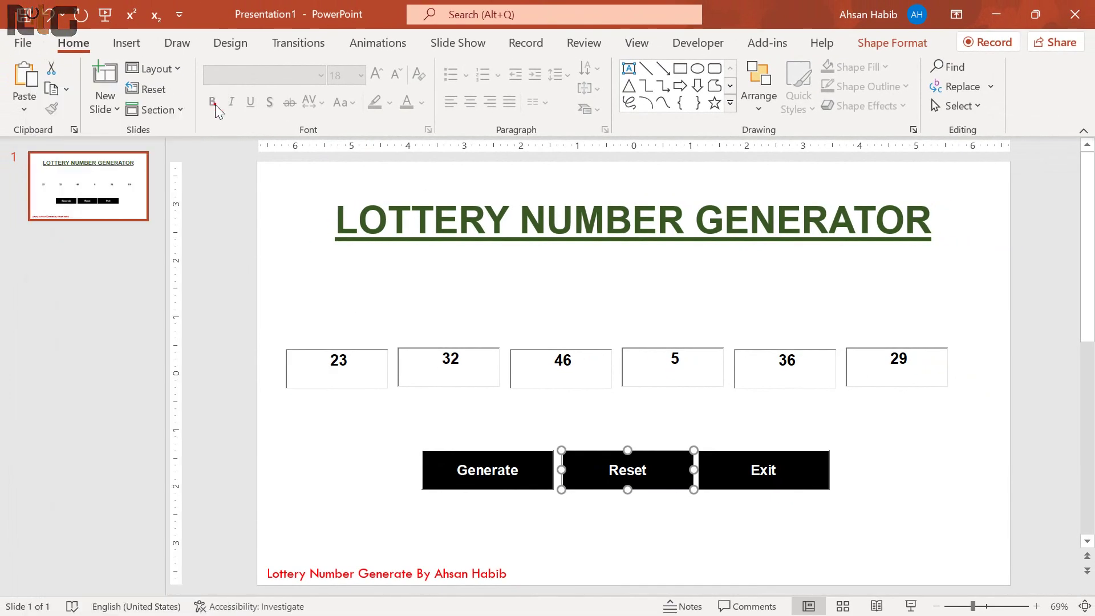
click(267, 212)
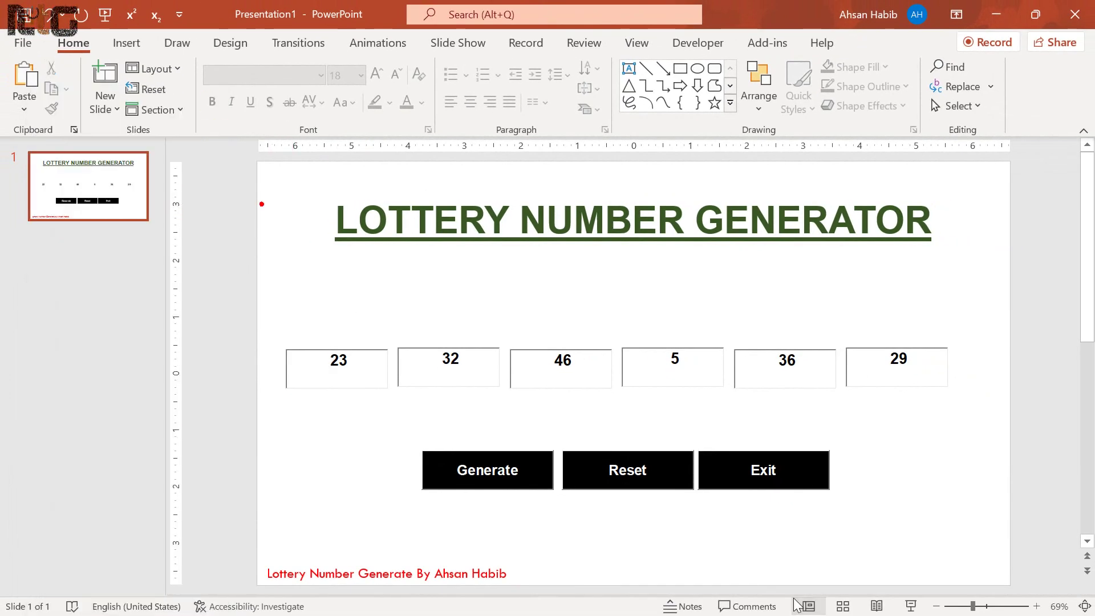
click(911, 606)
click(515, 452)
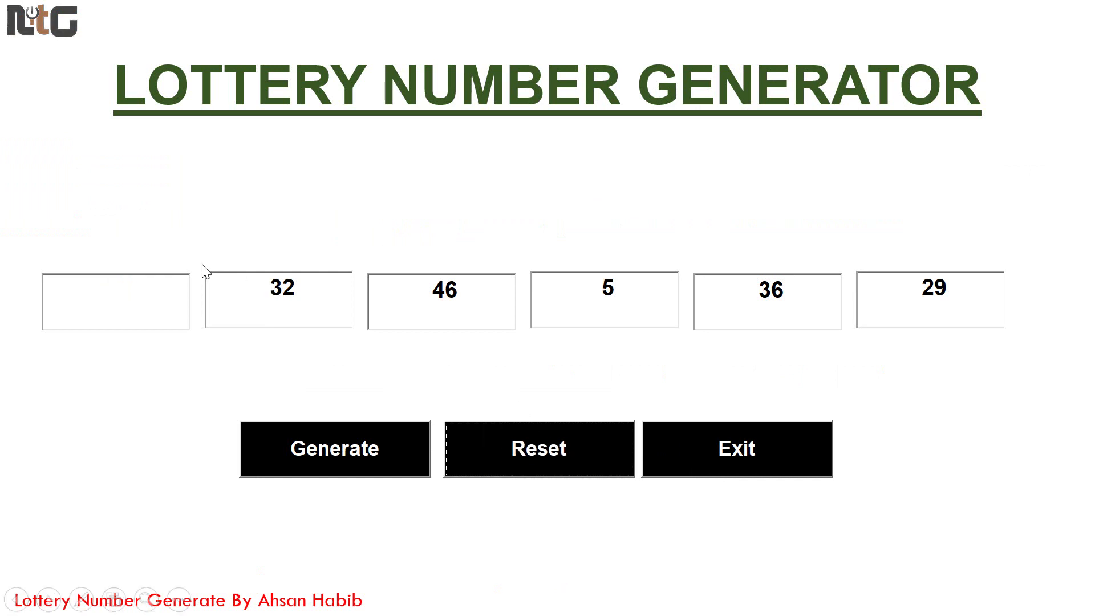
click(522, 452)
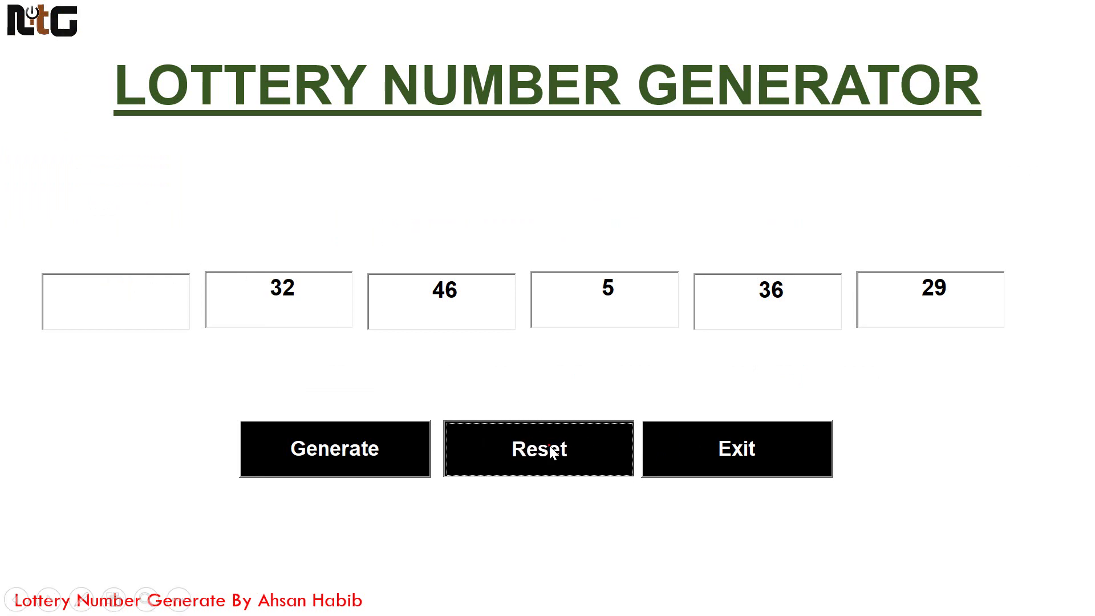
right_click(876, 382)
click(907, 371)
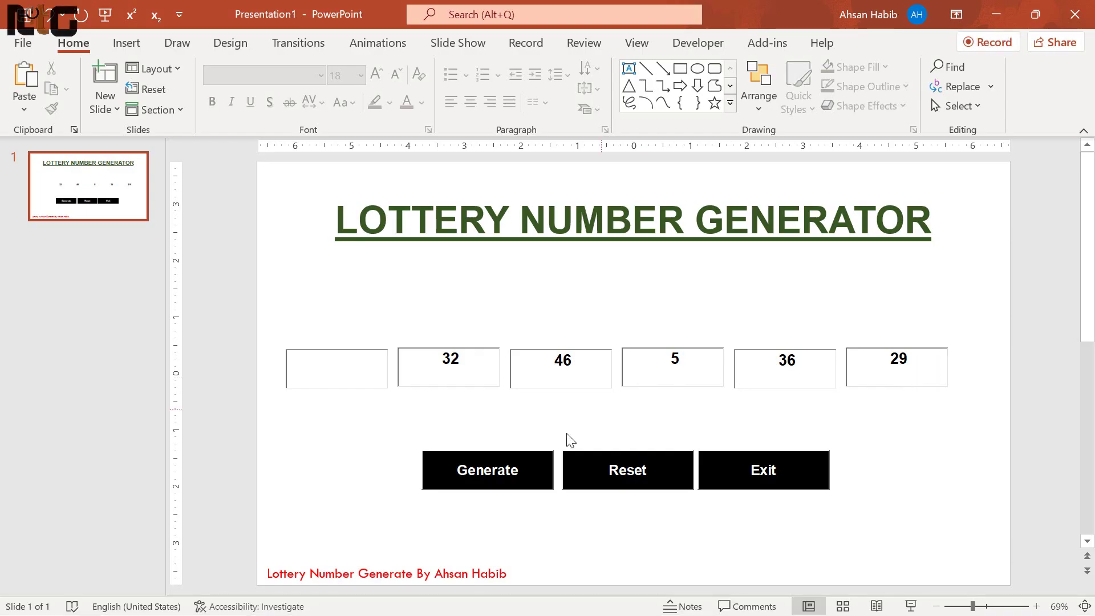
Step: Change lines 2–6 of cmdReset_Click to tbLot2 through tbLot6, then go back to the slide
click(646, 473)
right_click(646, 473)
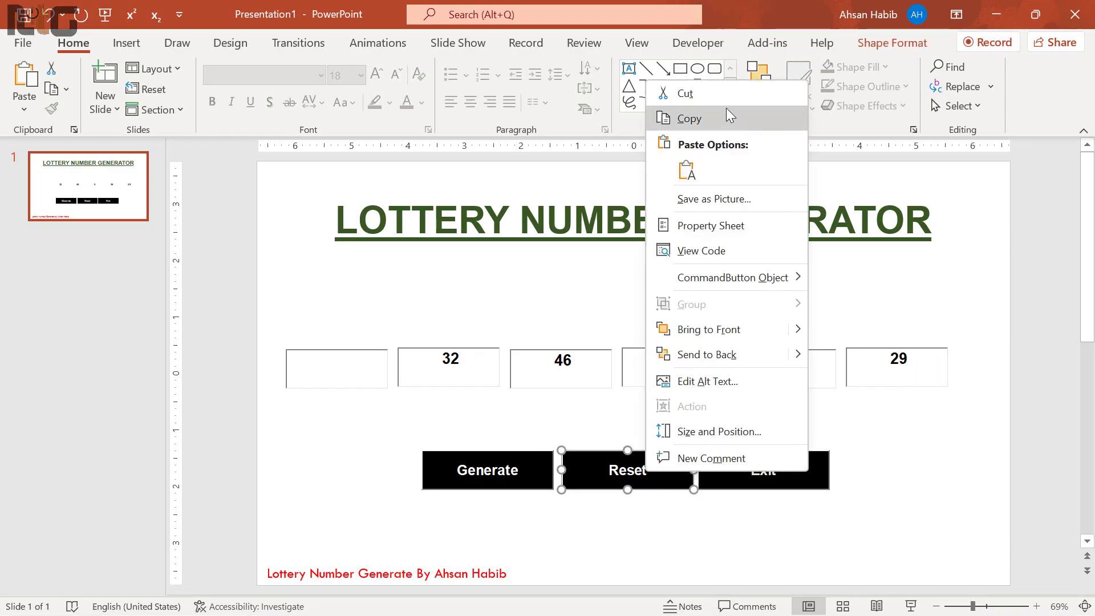
click(722, 250)
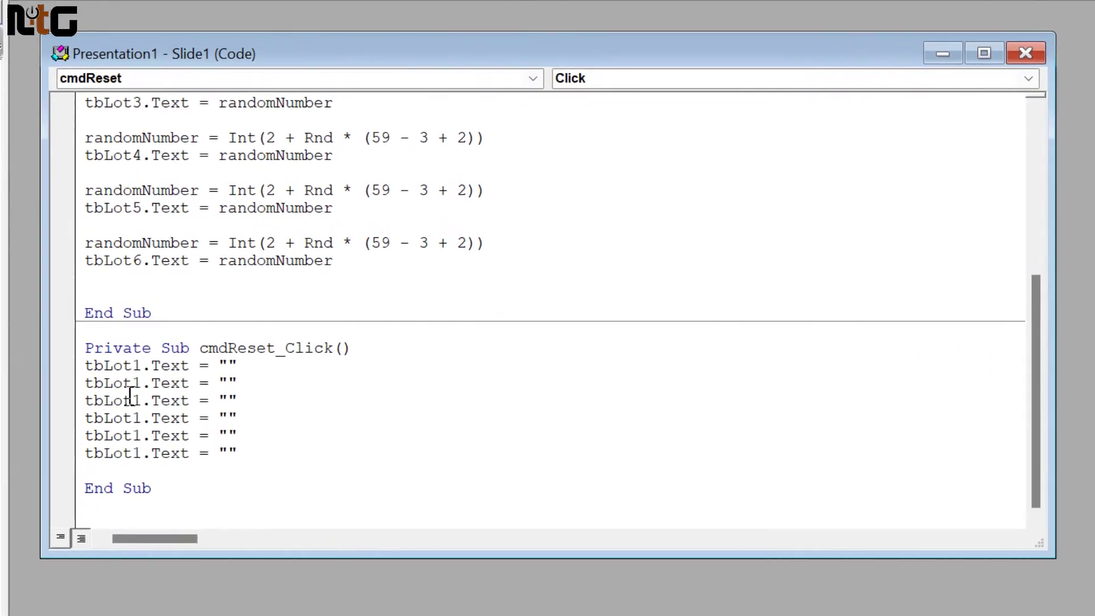
mouse_move(120, 387)
mouse_down()
mouse_move(130, 388)
mouse_move(130, 441)
mouse_move(119, 459)
mouse_up()
text(2)
text(3)
text(4)
text(5)
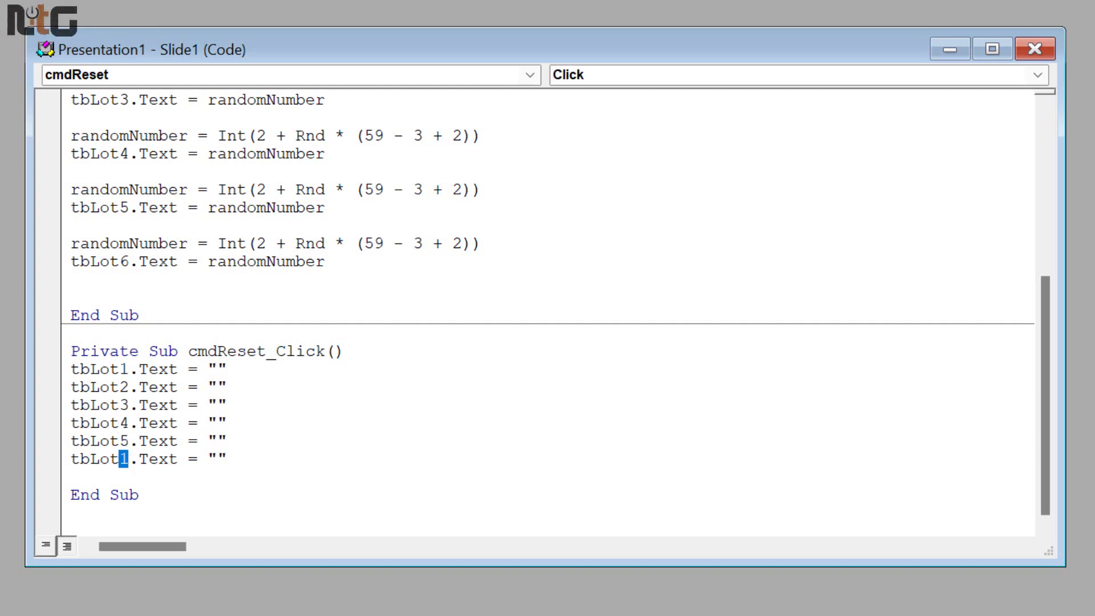
text(6)
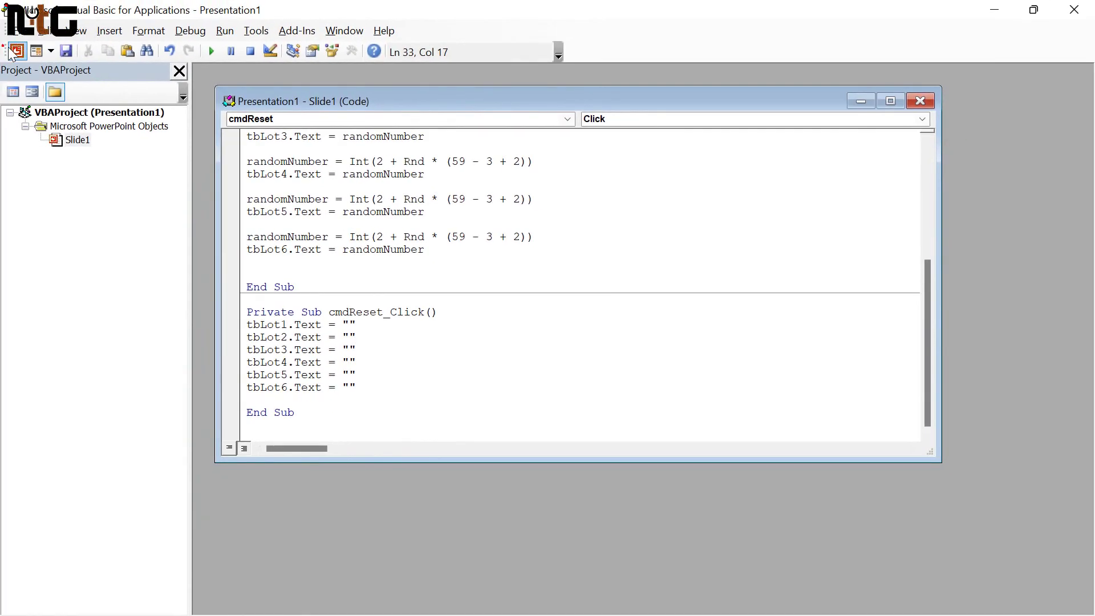
click(11, 57)
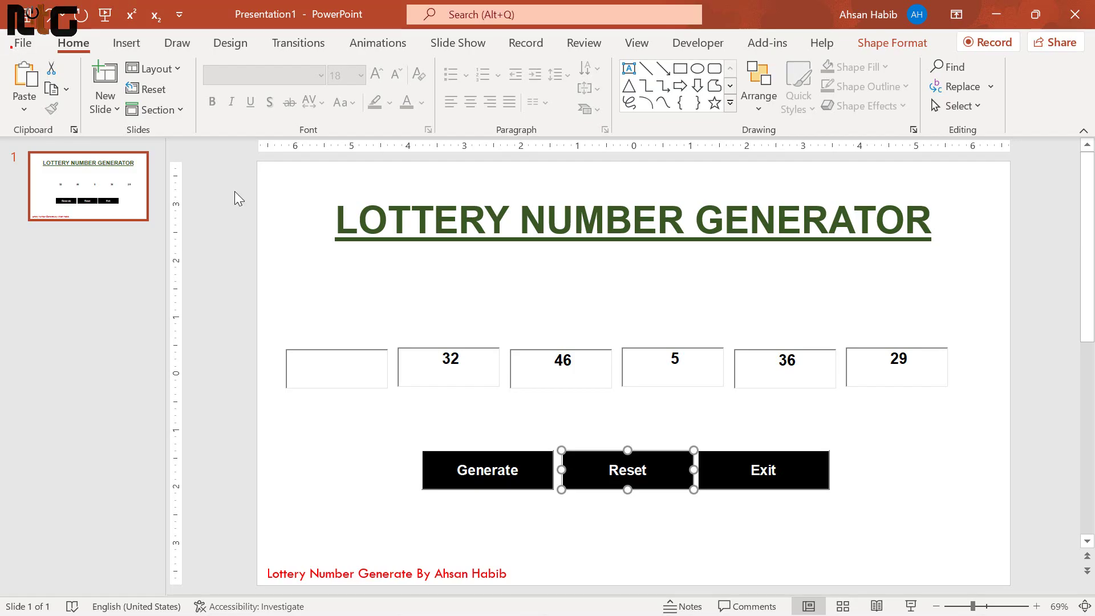
Step: Run the slide show and press Reset to blank all six number boxes
click(911, 607)
click(505, 452)
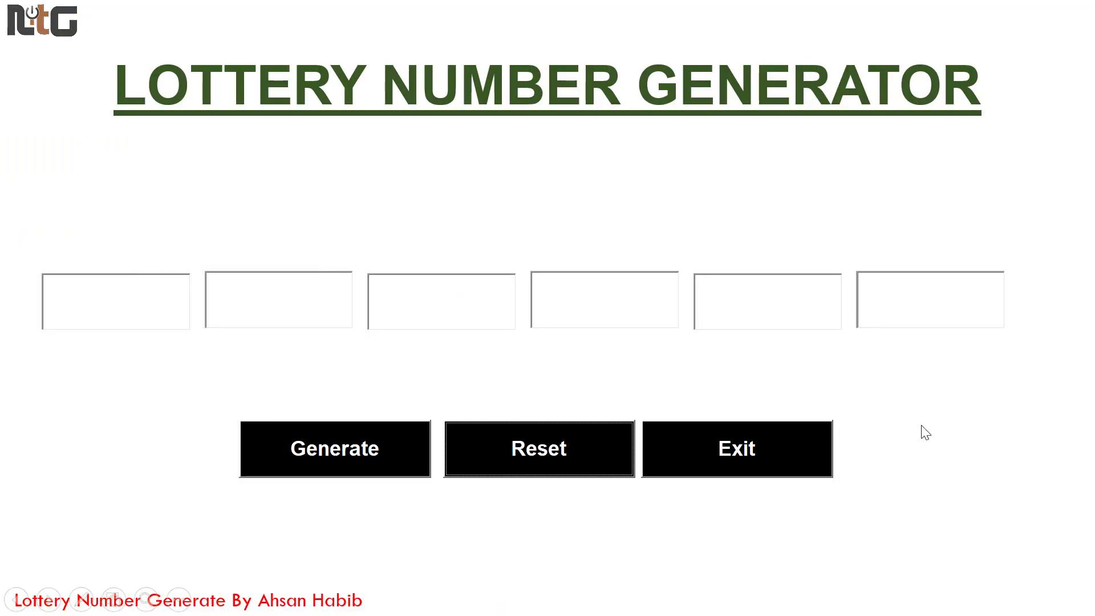
right_click(947, 374)
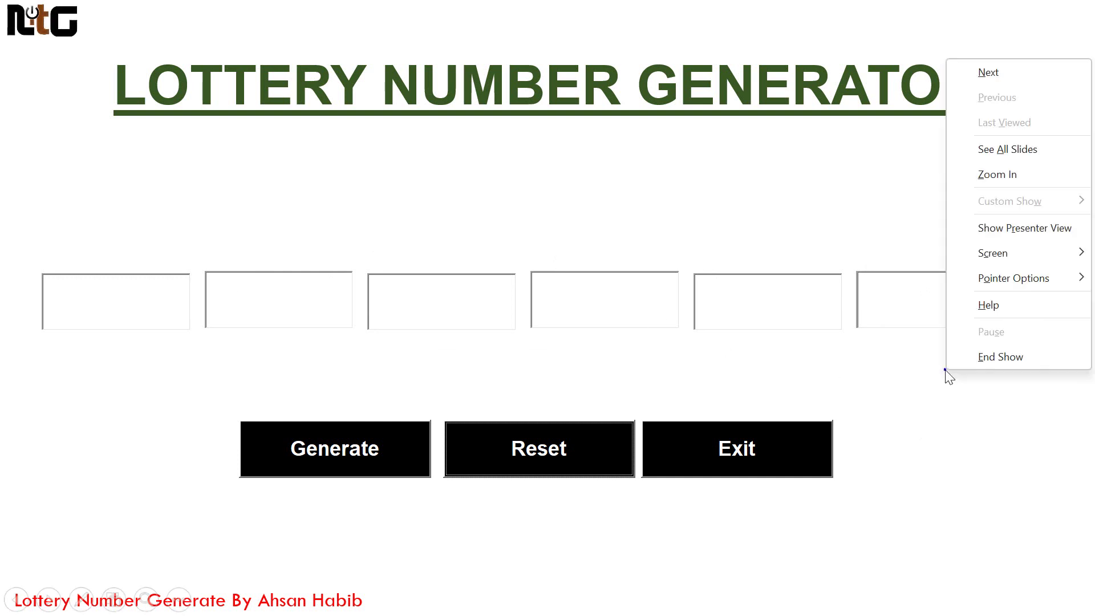
click(930, 357)
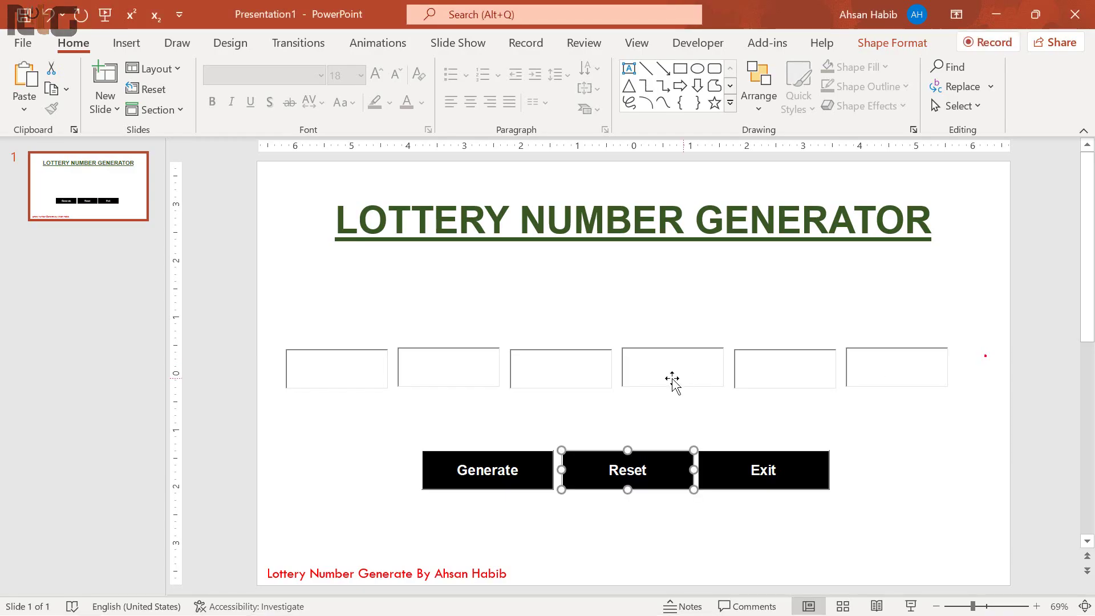
Step: Change the Reset code's first line to tbLot1.Text = 0, then return to PowerPoint
right_click(613, 460)
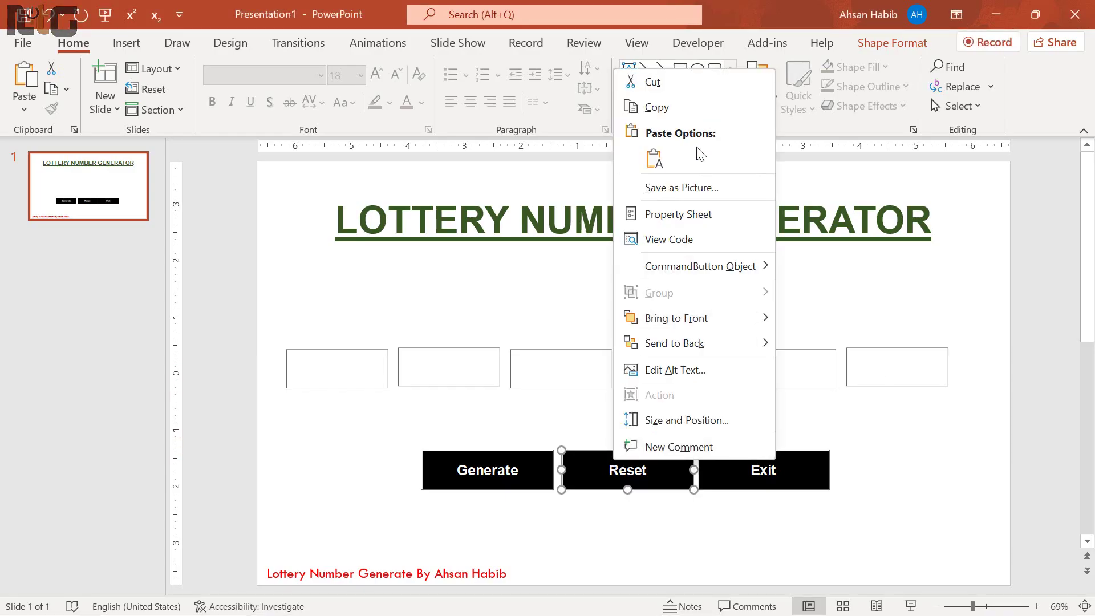
click(705, 246)
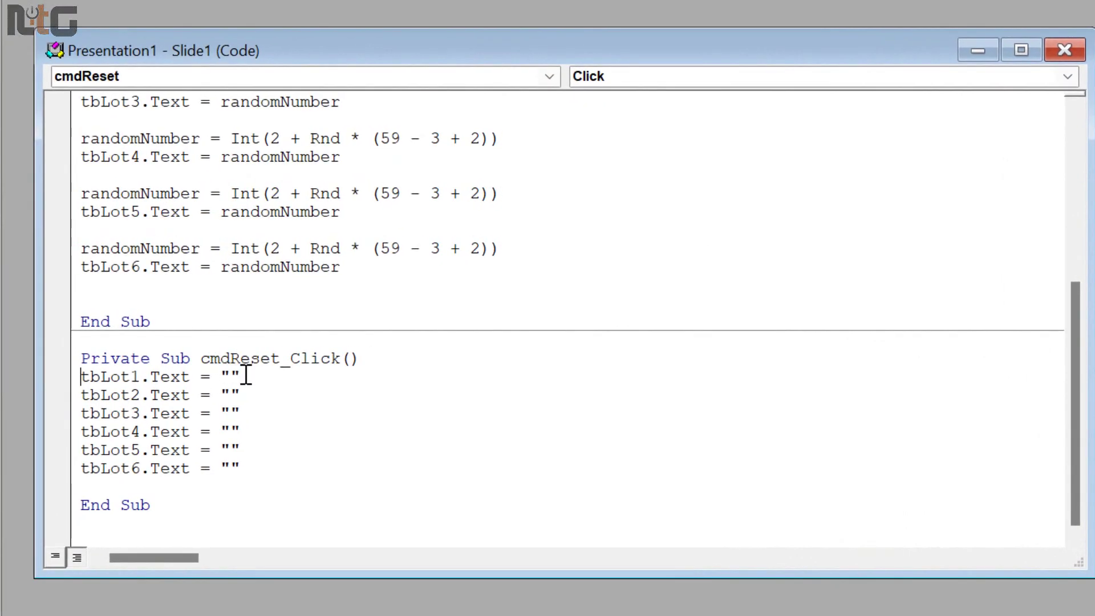
click(246, 376)
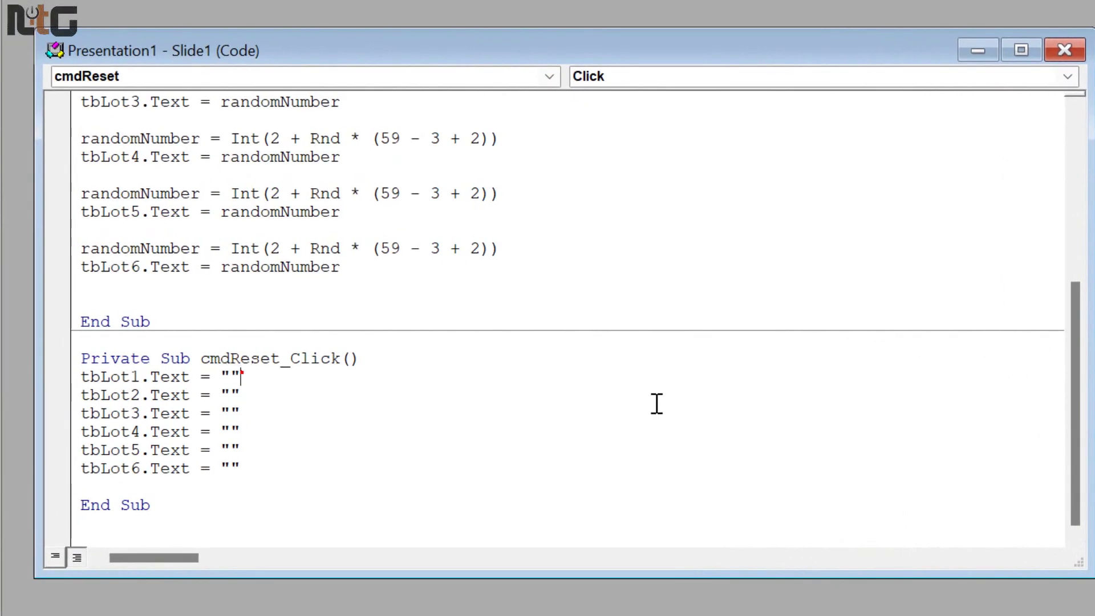
key(BackSpace)
key(BackSpace)
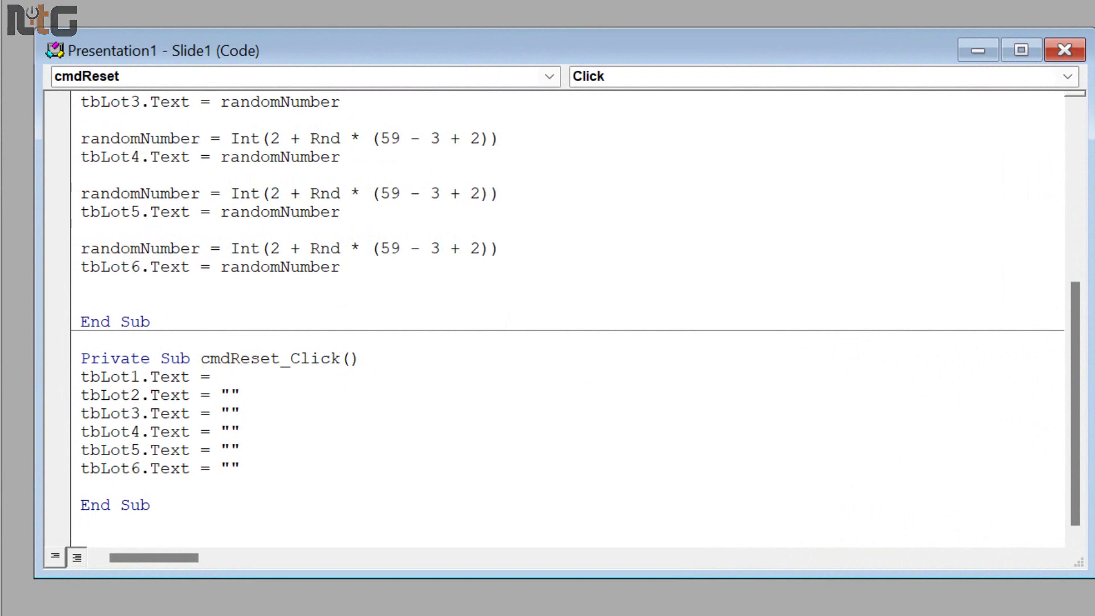
text(0)
click(347, 409)
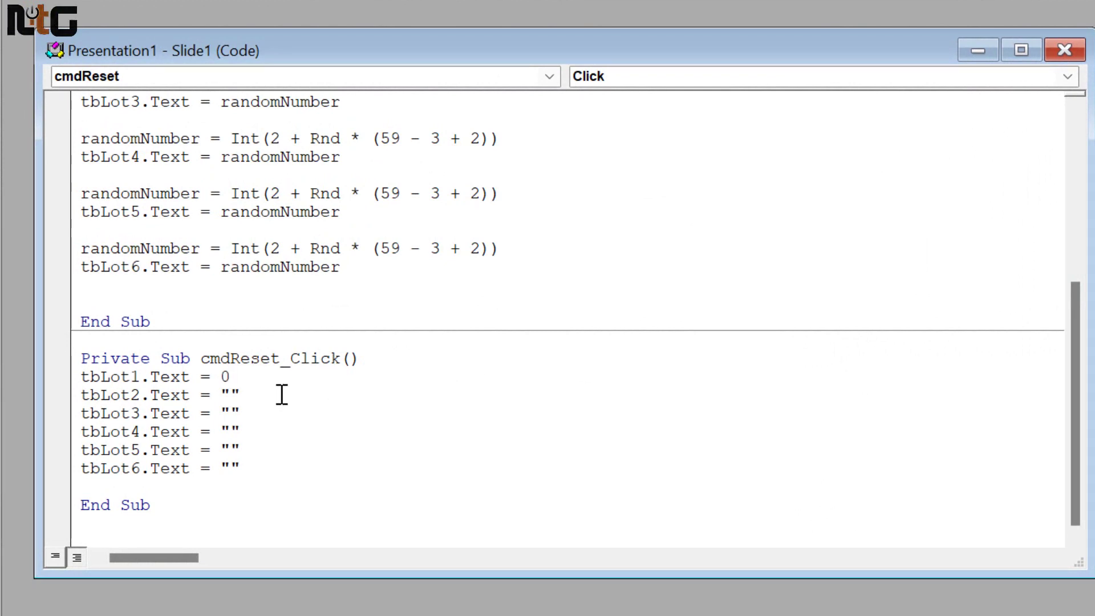
click(238, 378)
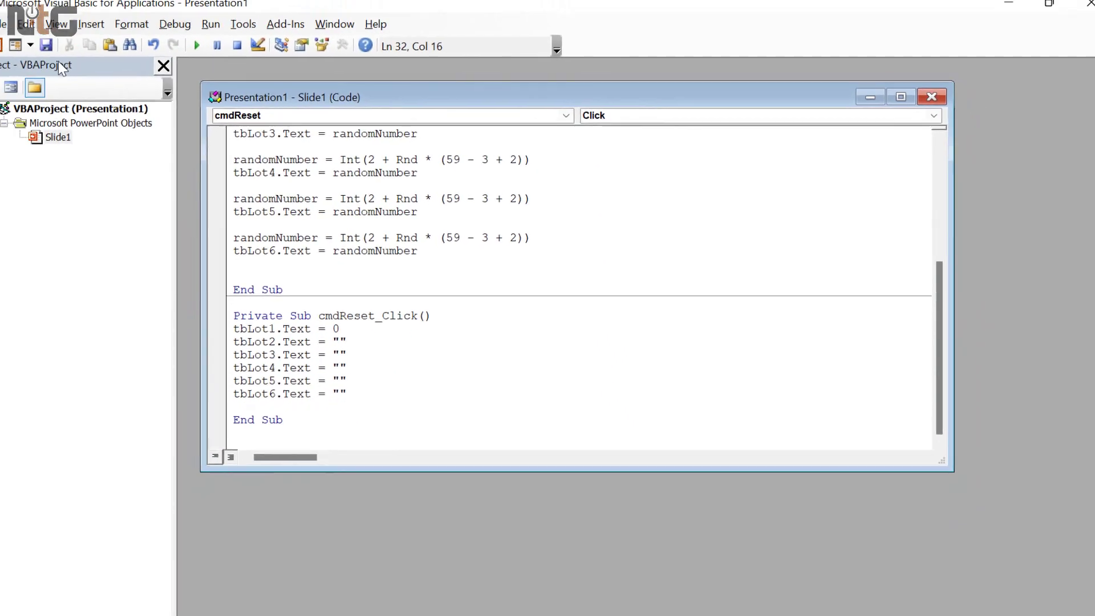
click(16, 49)
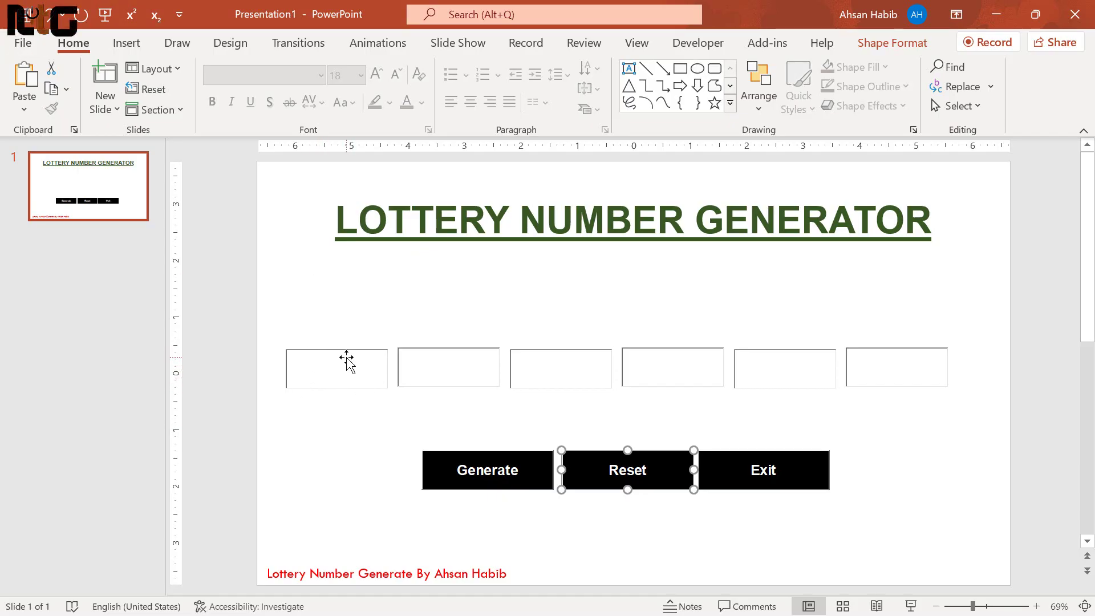
Step: Run the slide show, Generate numbers, then Reset so only 0 shows in the first box
click(911, 604)
click(415, 447)
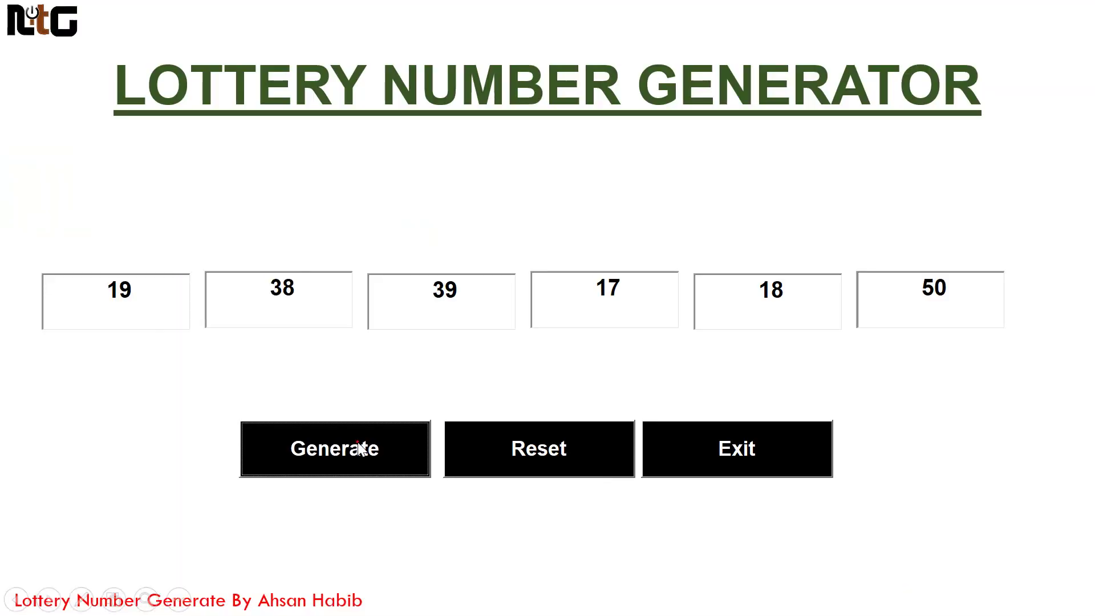
click(513, 446)
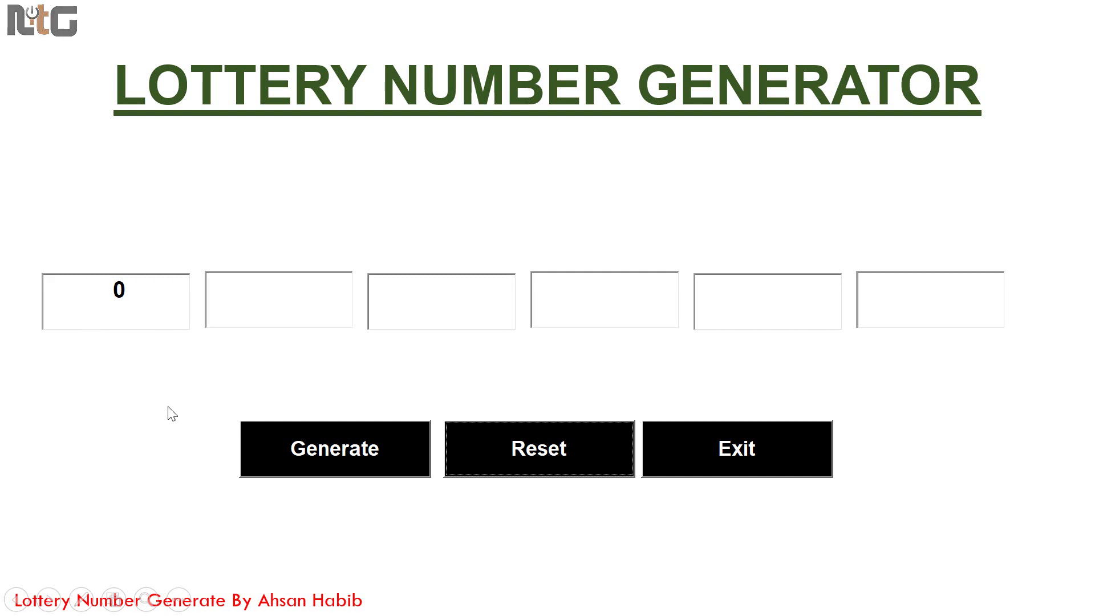
right_click(190, 360)
click(271, 342)
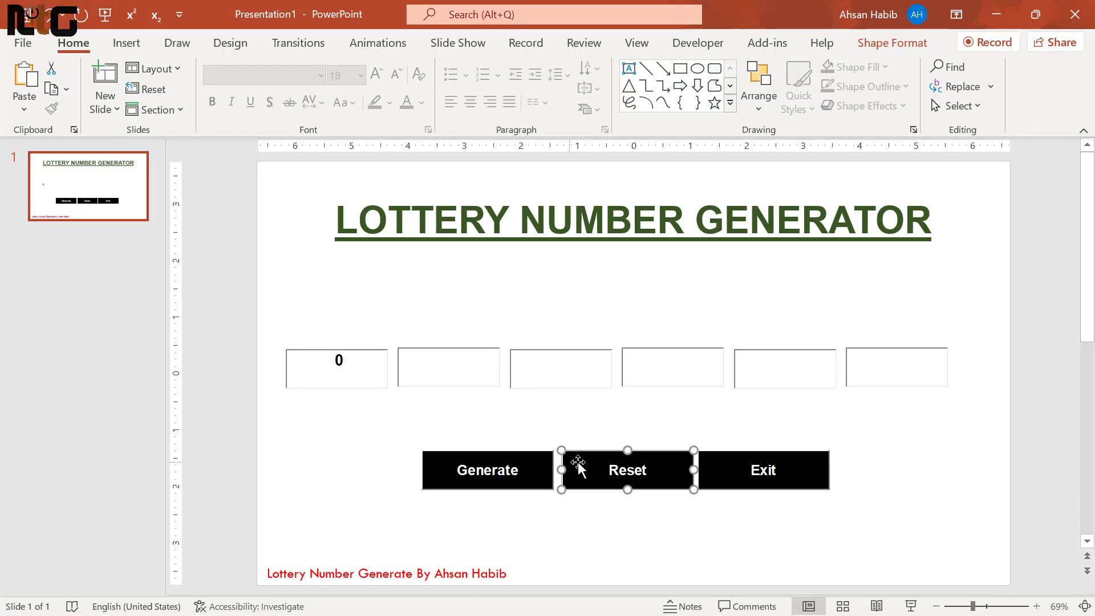
Step: In the Reset button's code, change tbLot1's value from 0 to "00"
right_click(592, 462)
click(650, 244)
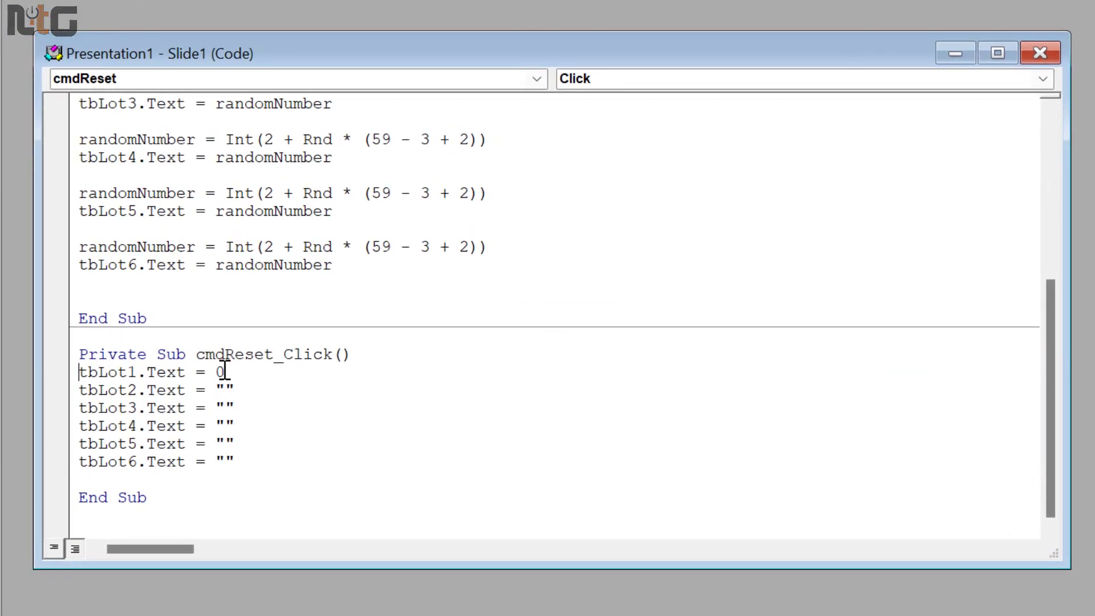
click(216, 373)
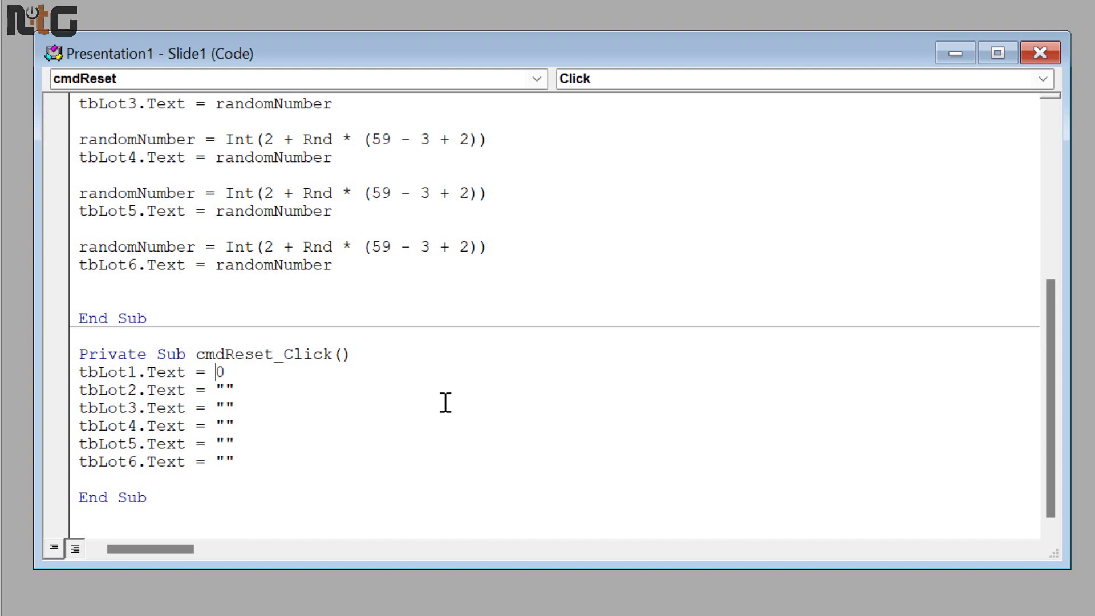
text("00)
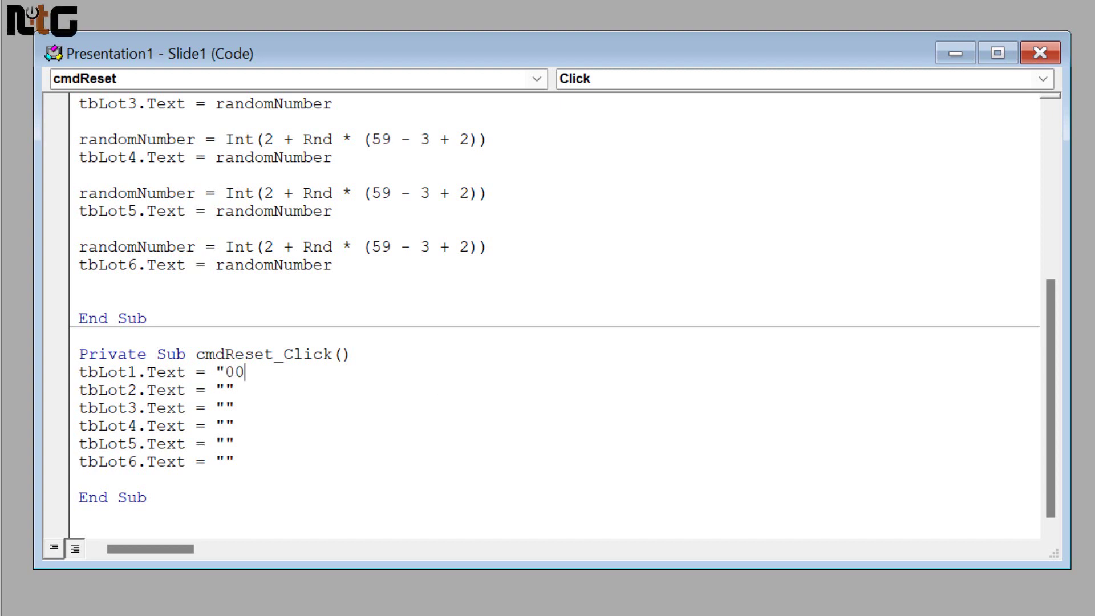
click(282, 378)
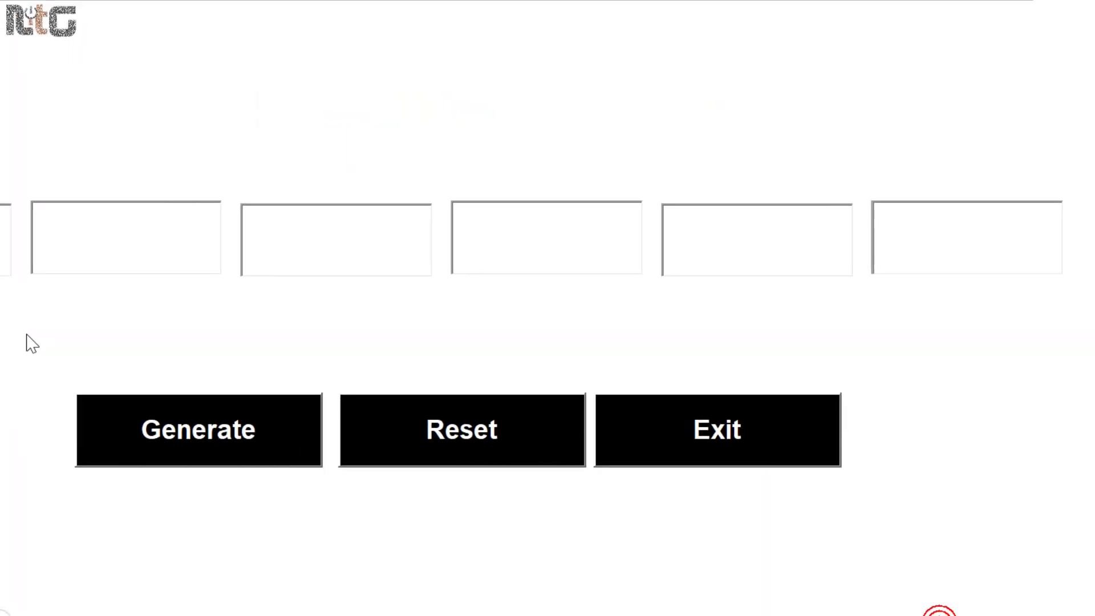
Step: Generate numbers, then Reset to confirm the first box shows 00, and end the show
click(317, 446)
click(569, 473)
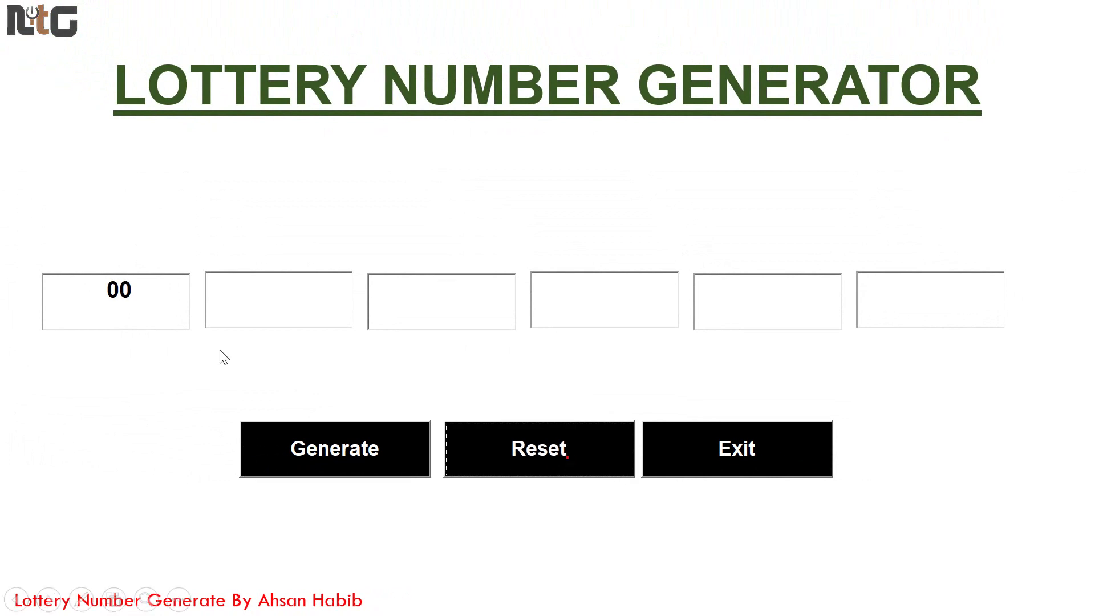
right_click(158, 365)
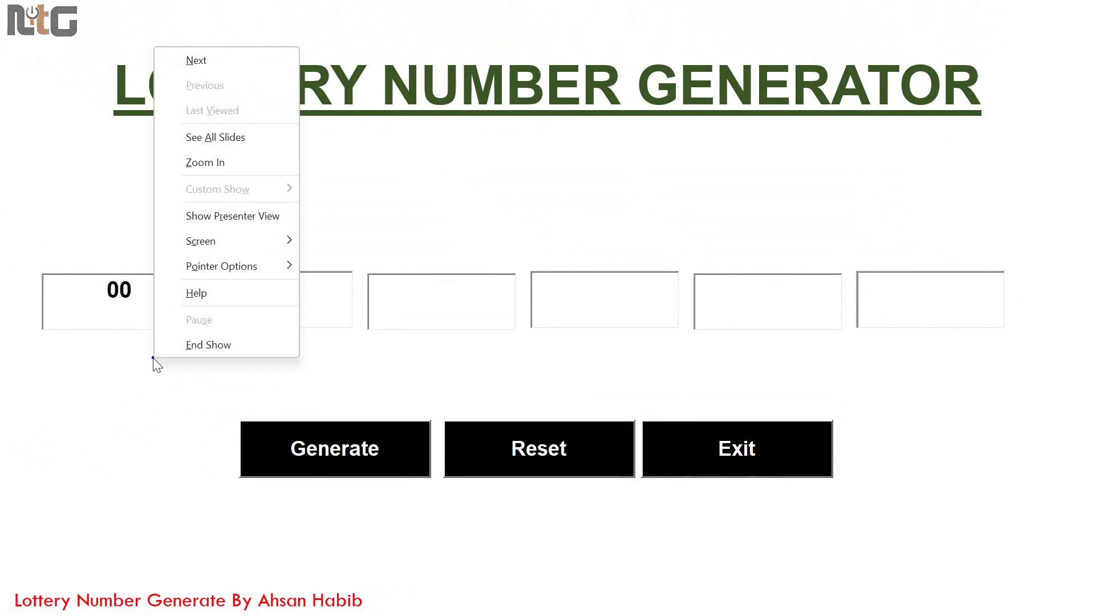
click(215, 343)
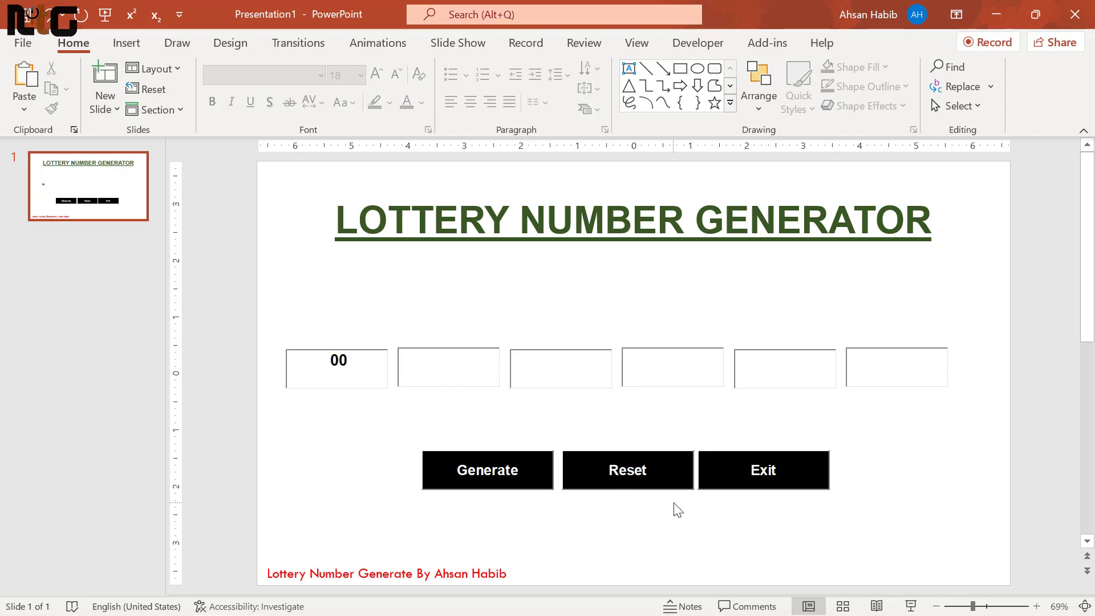
right_click(616, 465)
Step: In the Reset code, type 00 inside the empty quotes on the tbLot2 through tbLot6 lines
click(727, 242)
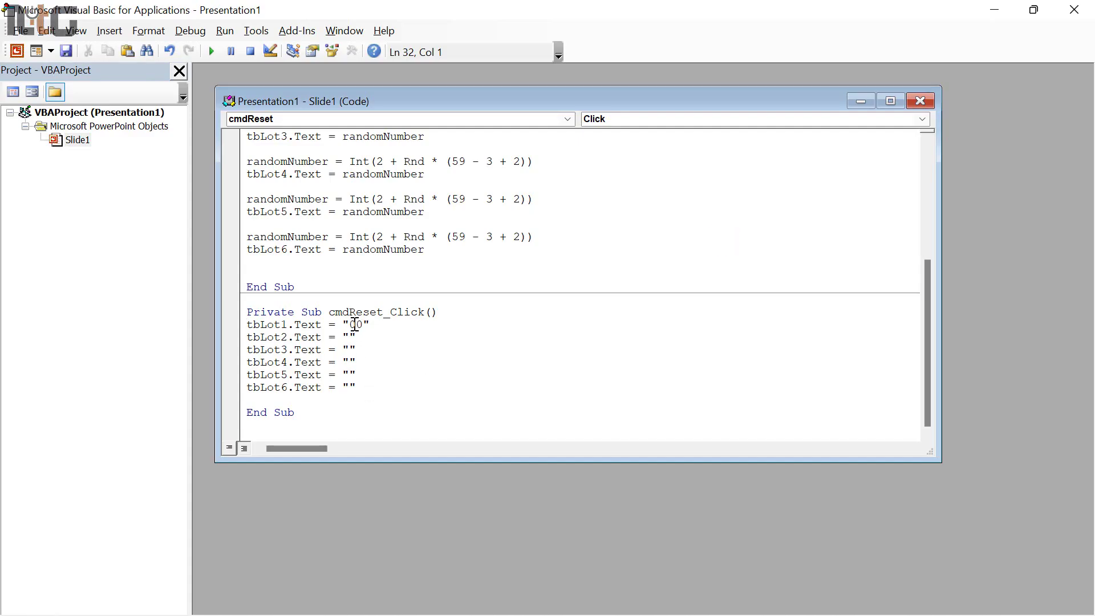
text(00)
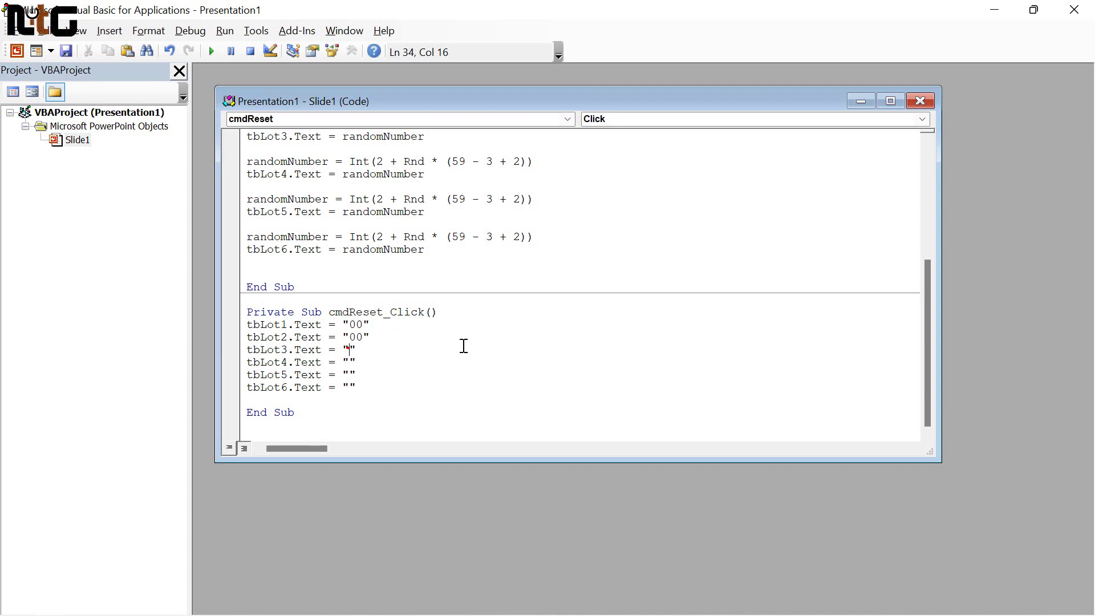
text(00)
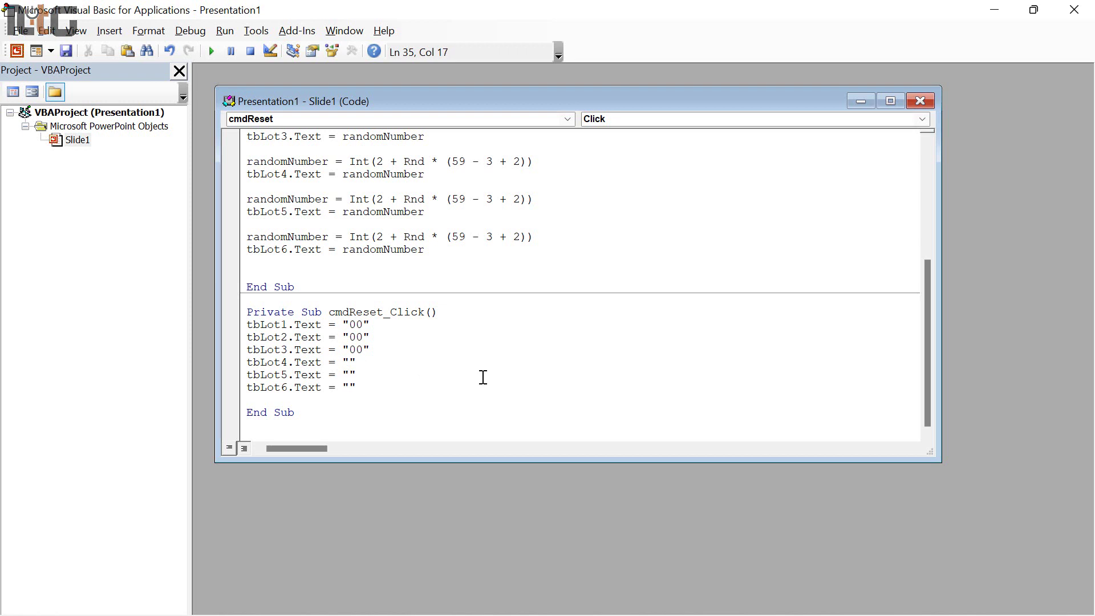
key(Left)
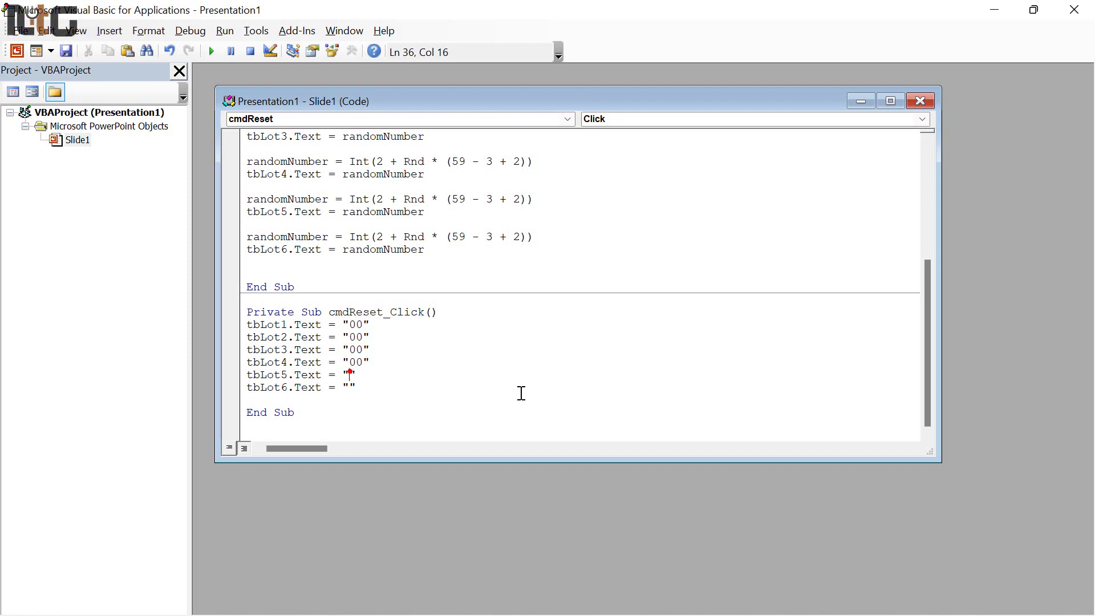
text(00)
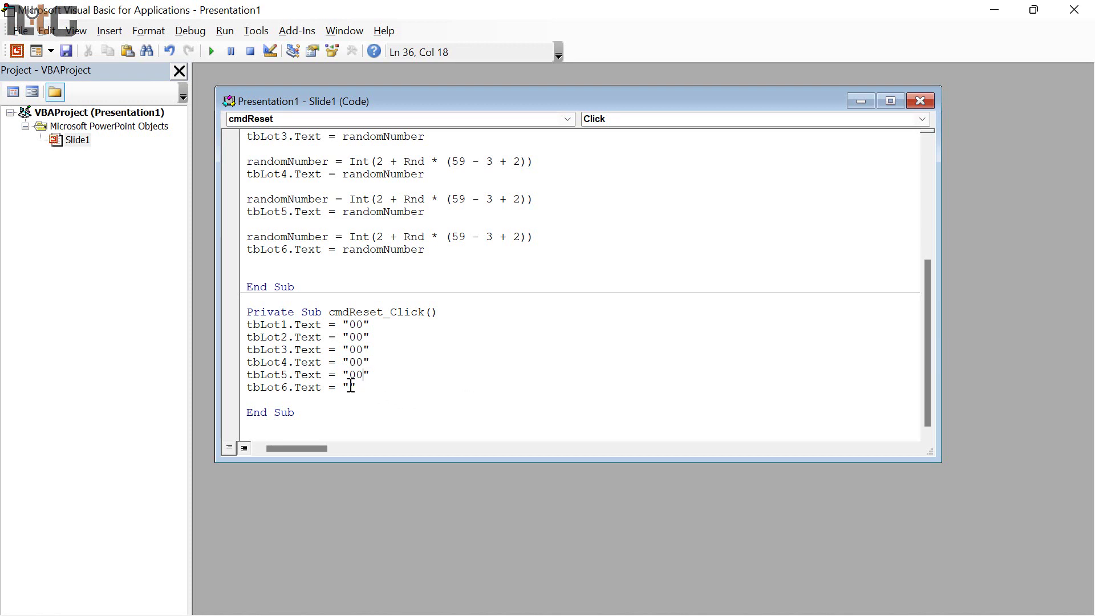
click(349, 387)
text(0)
Step: Add a comment after tbLot1.Text = "00" listing empty, 0 and "00" as options
click(381, 323)
text('empty '0 '"00)
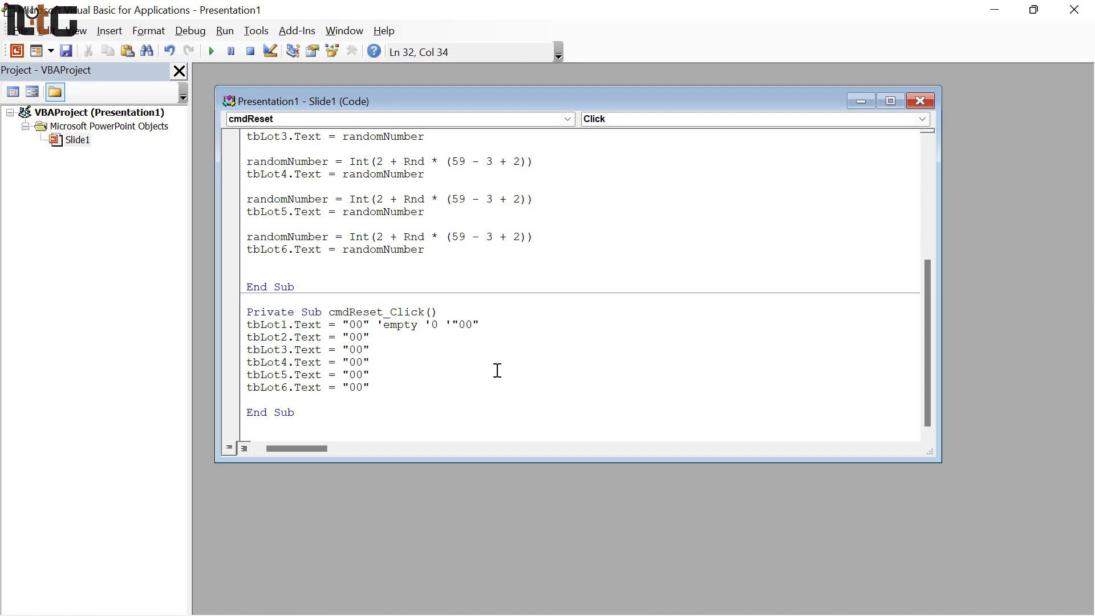
click(486, 374)
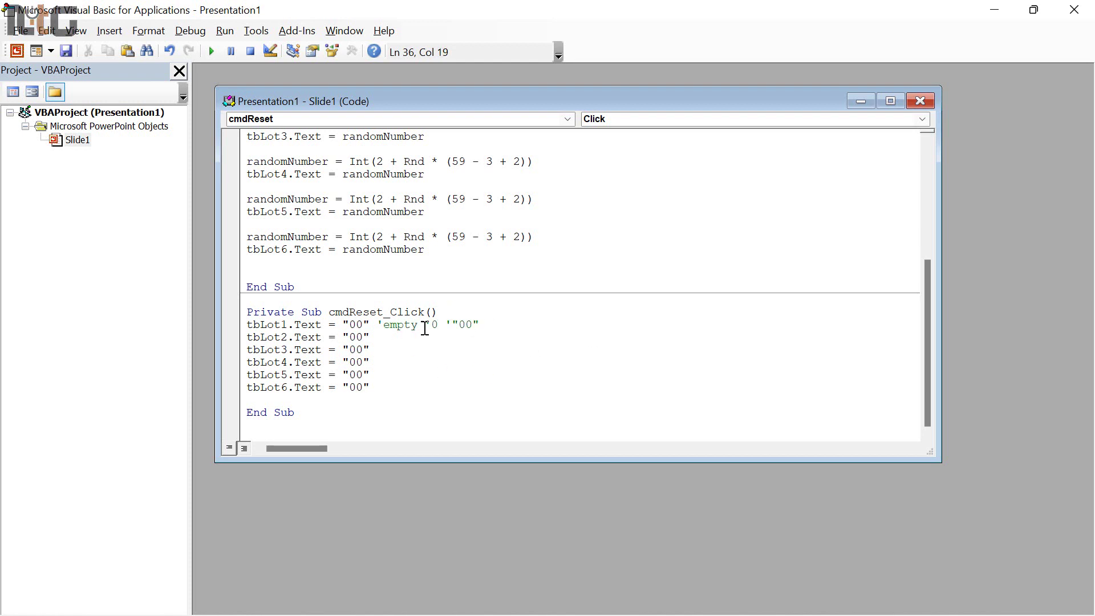
drag(376, 324, 478, 324)
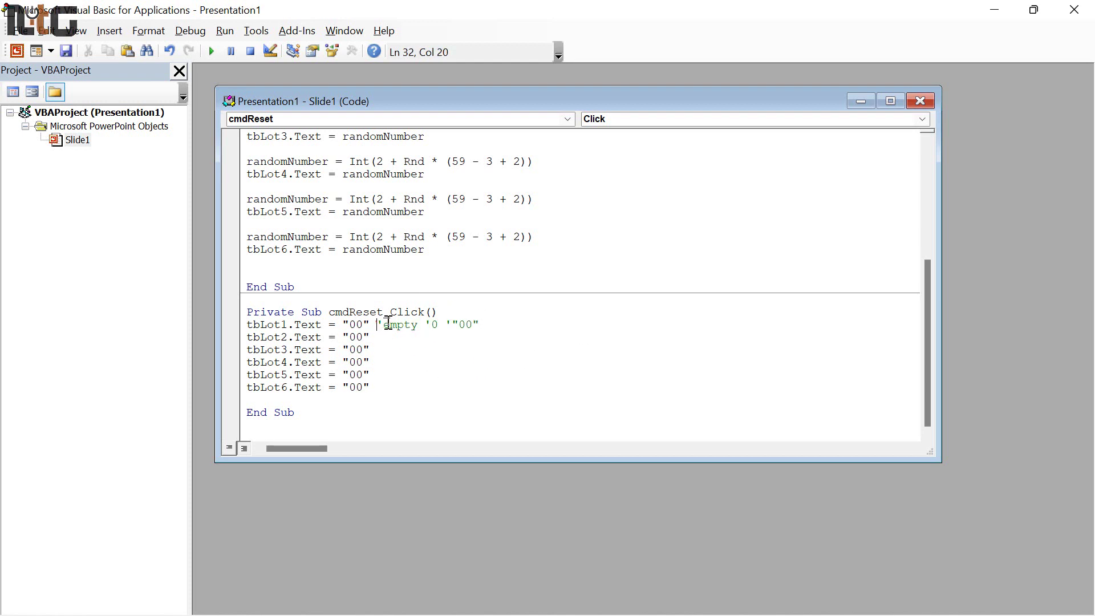
click(482, 324)
text(")
click(489, 324)
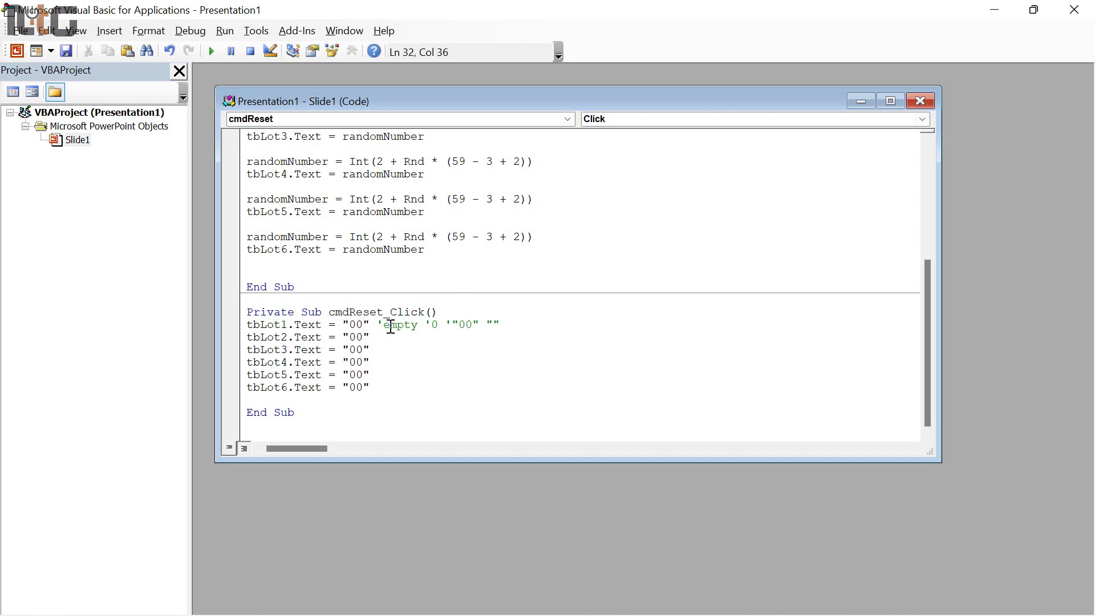
drag(380, 325, 521, 325)
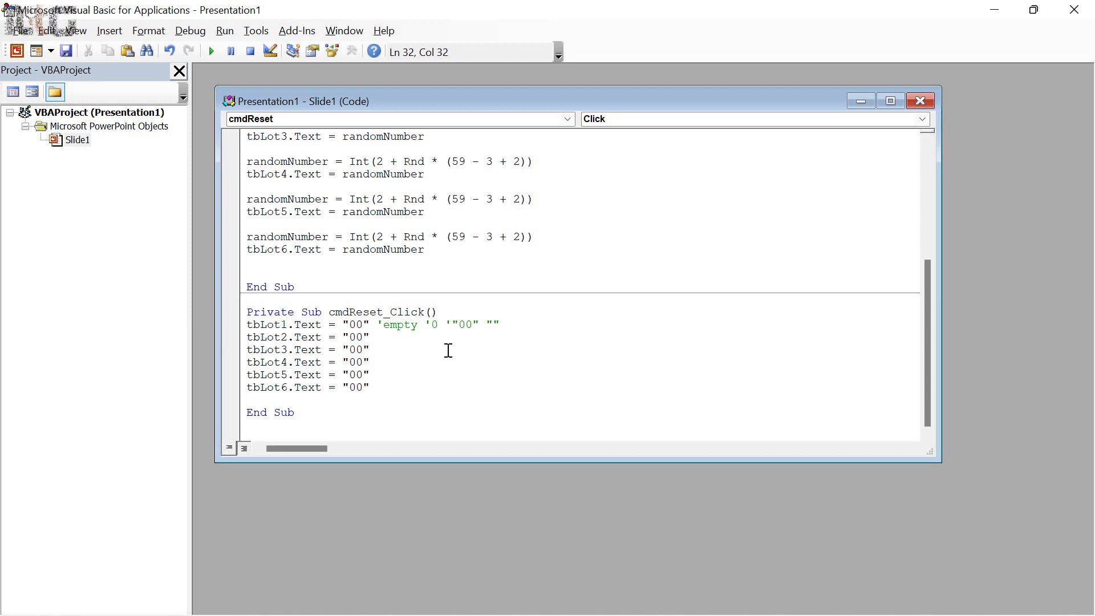
Step: Close the Slide1 code window and the VBA editor to return to the slide
scroll(449, 351, up, 1)
scroll(448, 350, up, 4)
scroll(449, 350, down, 5)
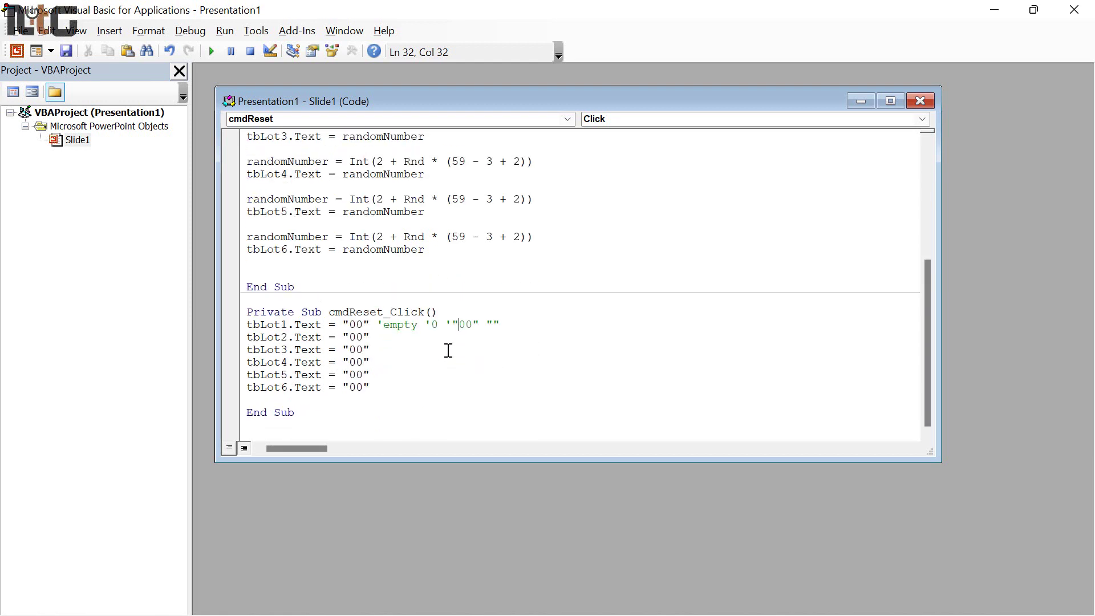
scroll(448, 350, up, 5)
scroll(549, 265, down, 4)
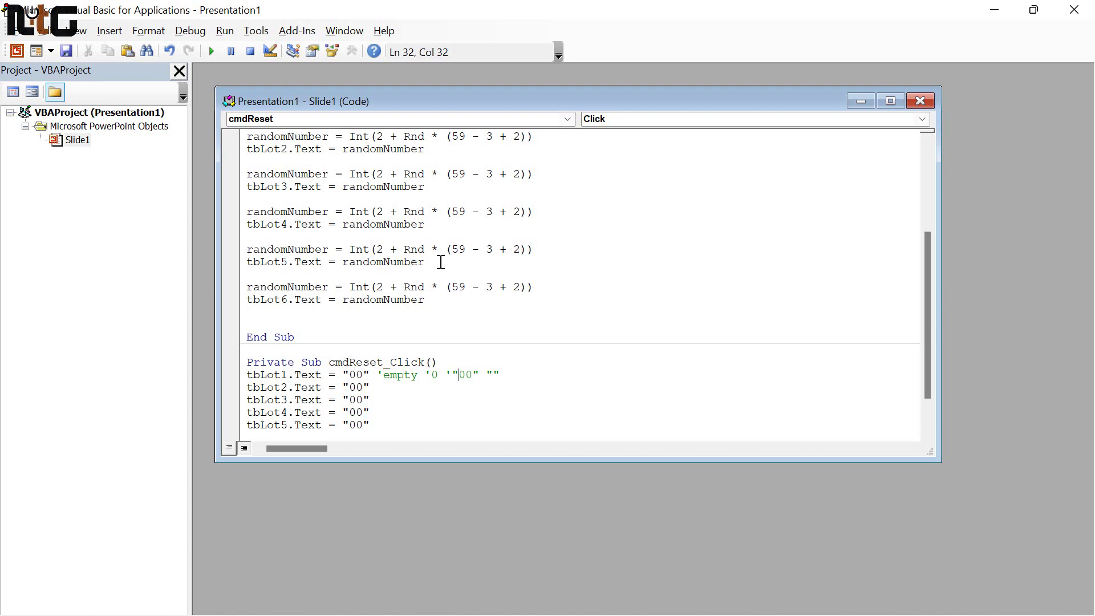
click(920, 101)
click(1073, 10)
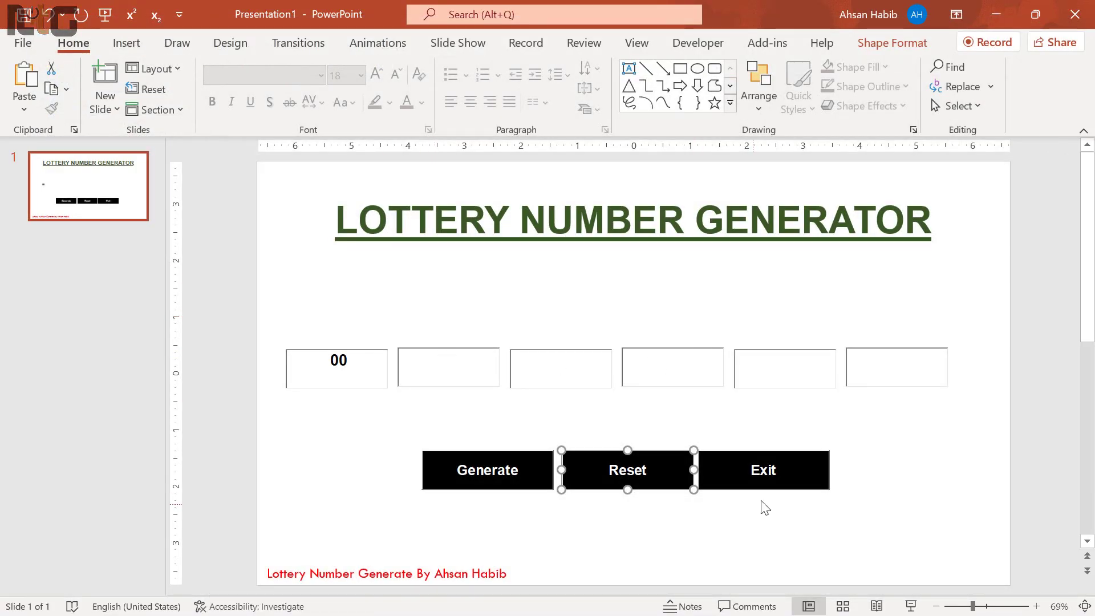
Step: In the slide show, generate numbers three times, reset all boxes to 00, then close PowerPoint
click(911, 606)
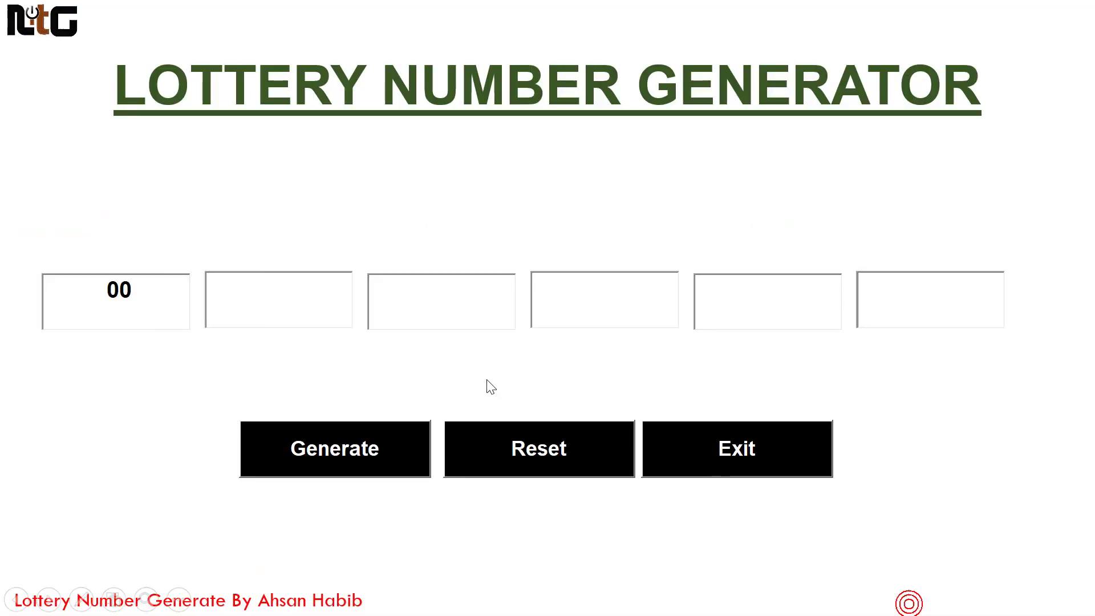
click(350, 458)
click(350, 458)
click(350, 450)
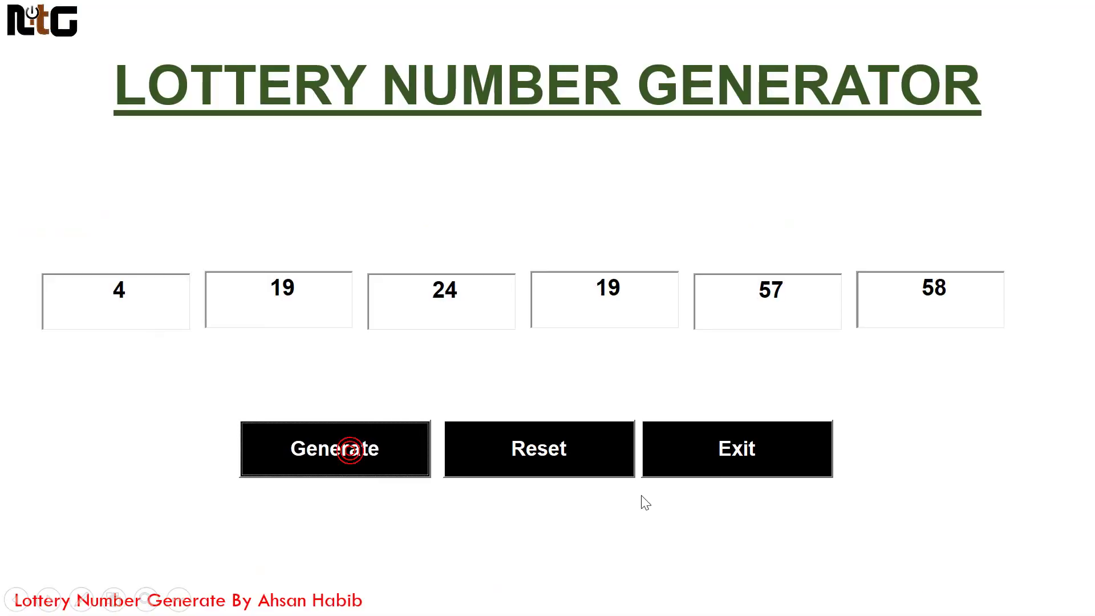
click(590, 464)
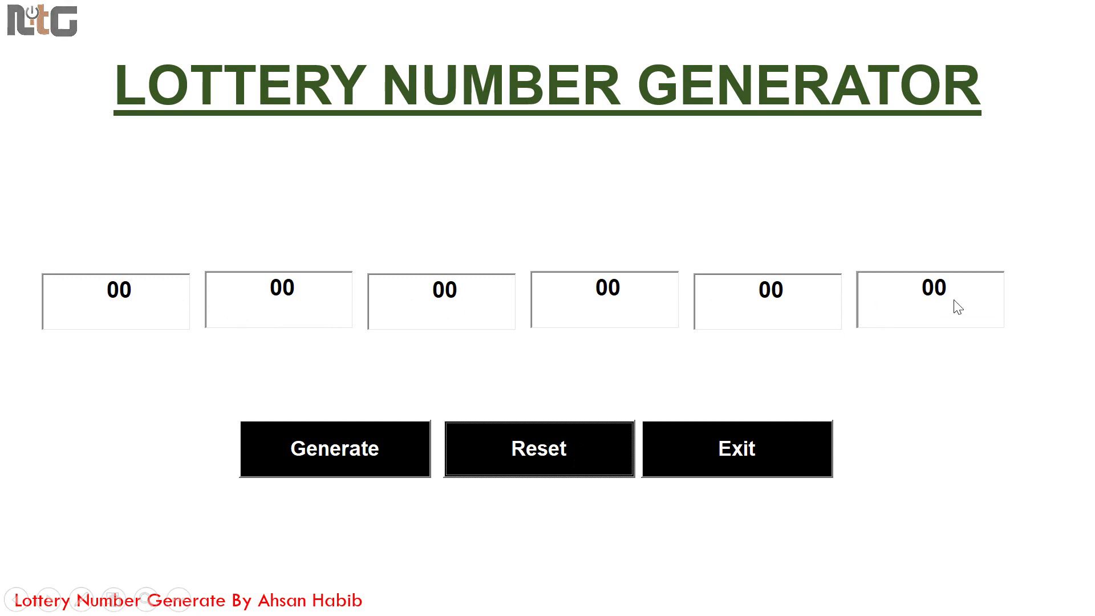
click(744, 454)
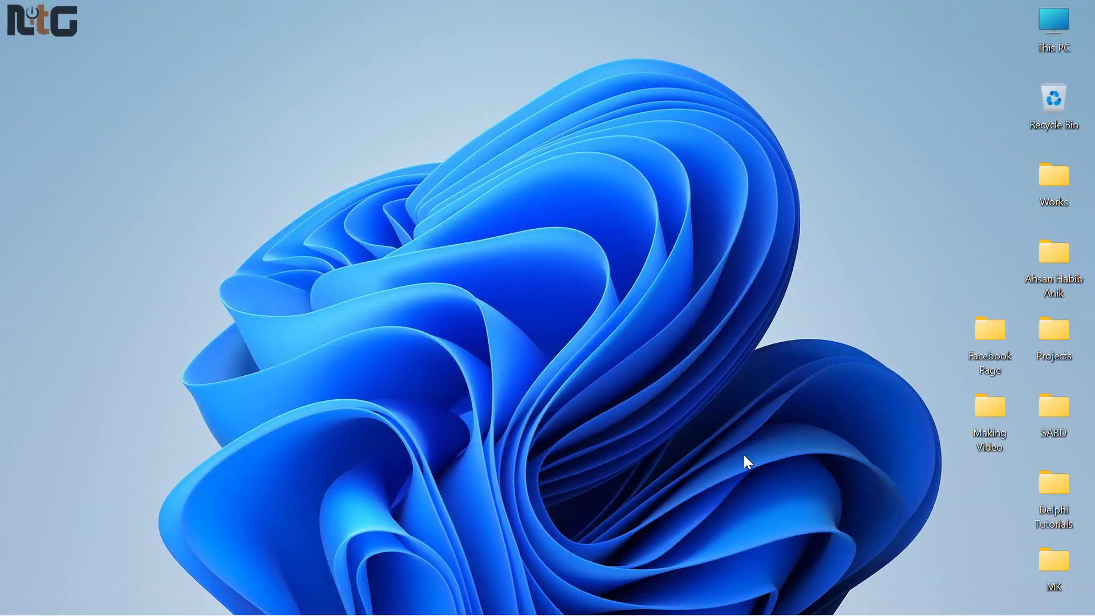